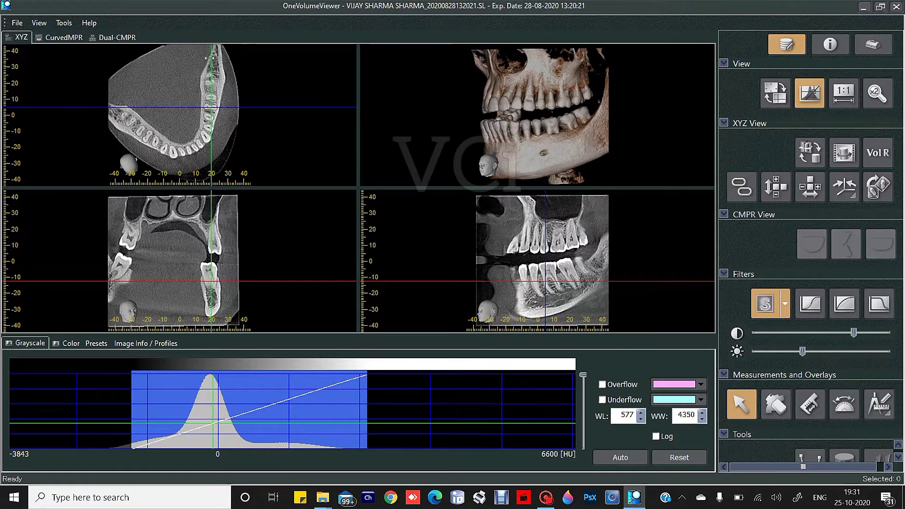
Step: Rotate the axial, coronal and sagittal slices slightly to realign them, and turn the 3D volume towards a frontal view
mouse_move(184, 62)
mouse_down()
mouse_move(158, 58)
mouse_move(179, 57)
mouse_up()
drag(224, 203, 222, 203)
drag(619, 243, 620, 249)
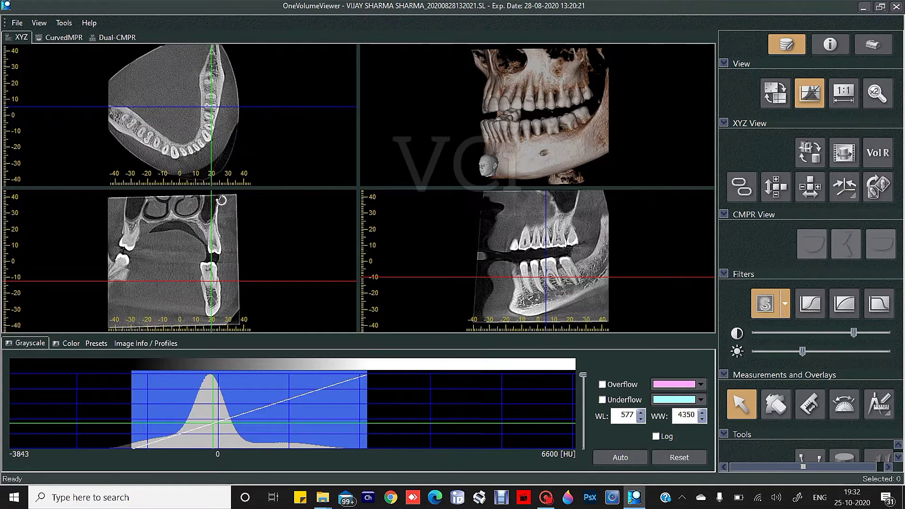
drag(519, 205, 522, 195)
drag(542, 137, 499, 134)
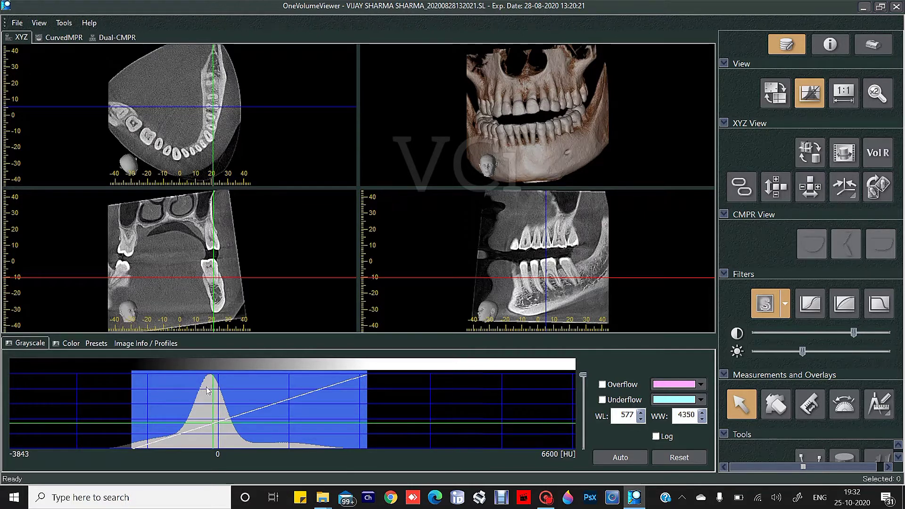
Step: Adjust the grayscale window on the histogram to a level of 1256 and a width of 3838
drag(208, 391, 209, 391)
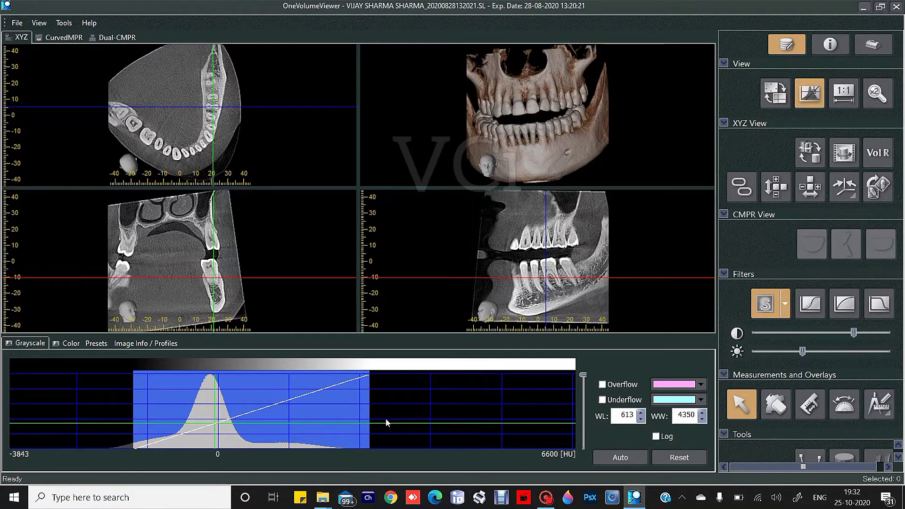
drag(361, 381, 351, 376)
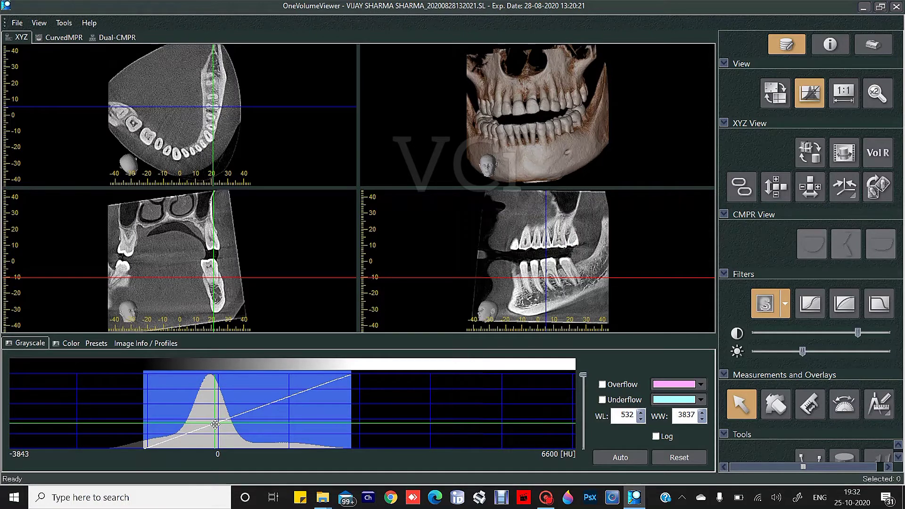
drag(252, 425, 263, 437)
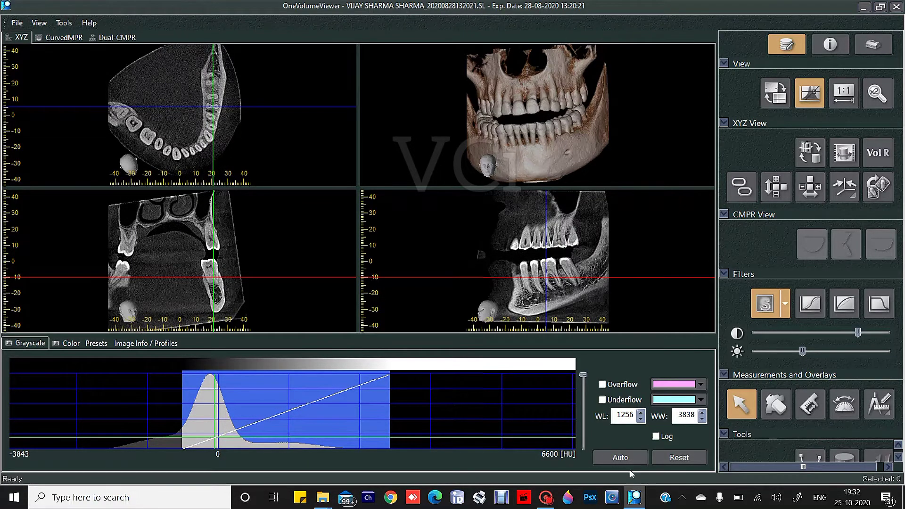
Step: Apply the automatic grayscale window and readjust it on the axial slice to a level of 1138 and width of 4948
click(621, 459)
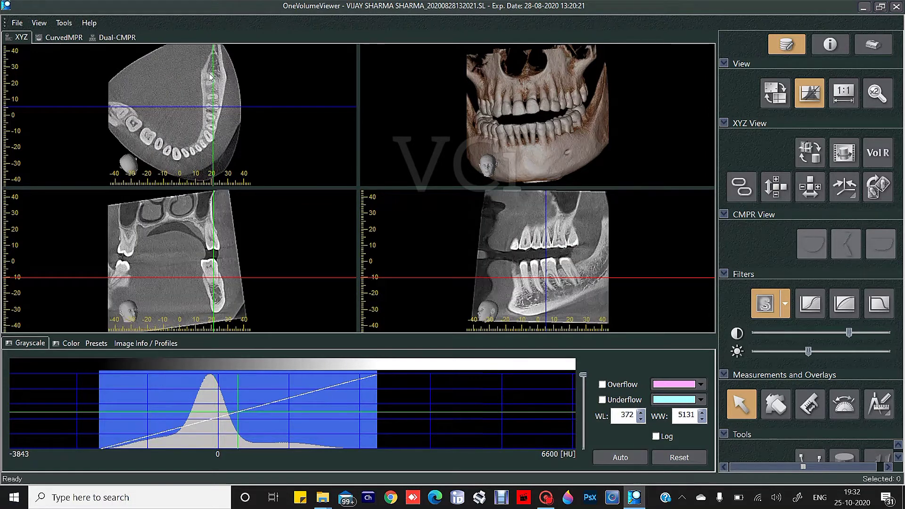
drag(232, 68, 251, 128)
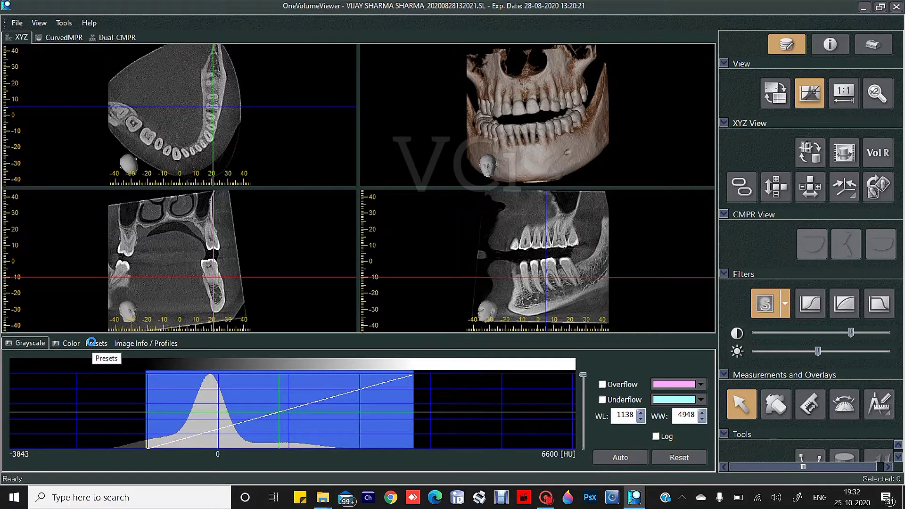
Step: Try the BONE2 grayscale preset on the slices and replace it with the Automatic preset
click(96, 343)
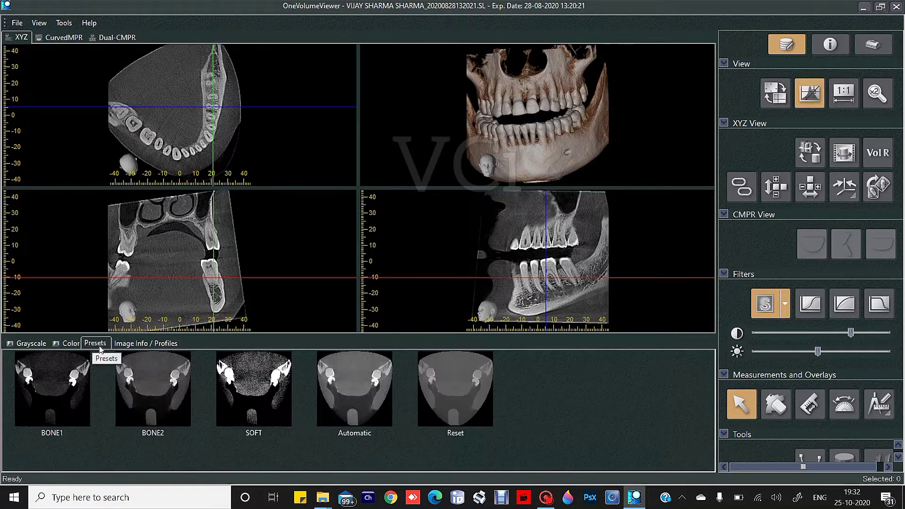
click(159, 394)
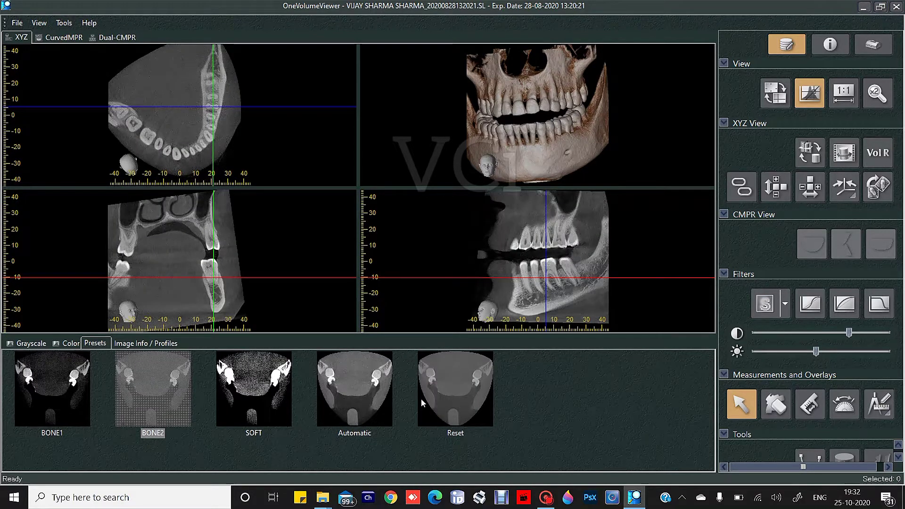
click(369, 392)
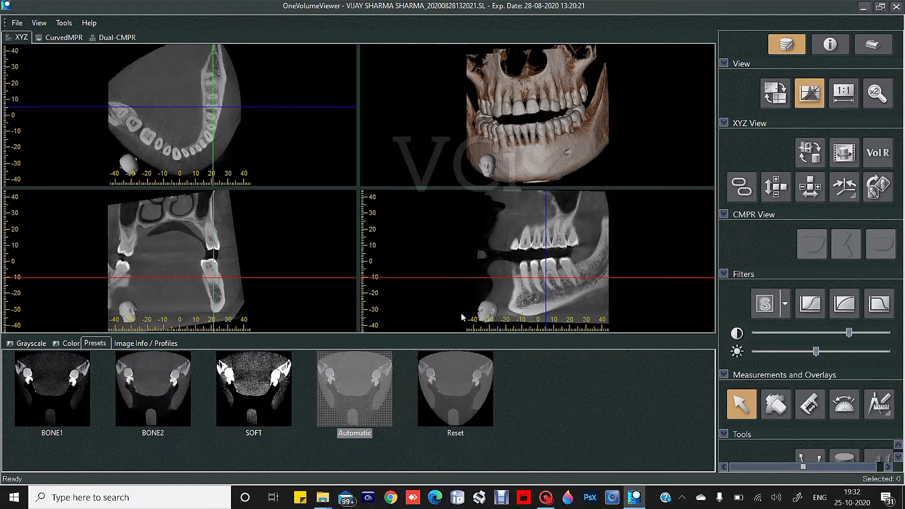
drag(256, 134, 256, 124)
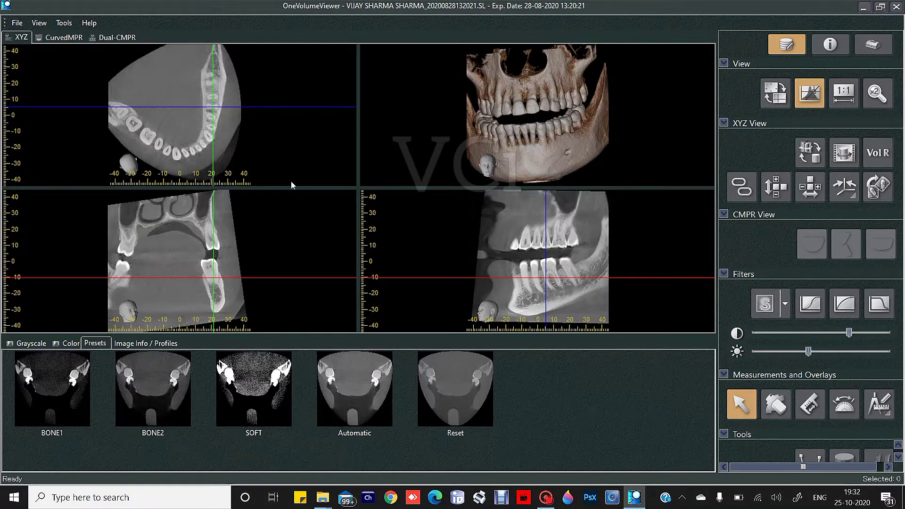
Step: Fine-tune contrast and brightness of the slices to a window level of 1151 and a window width of 5764
click(28, 346)
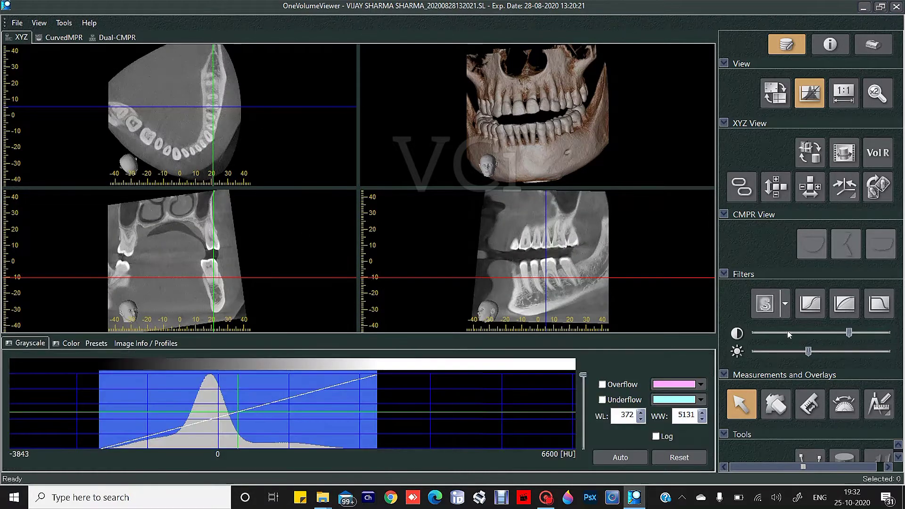
mouse_move(852, 333)
mouse_down()
mouse_move(860, 334)
mouse_move(846, 343)
mouse_up()
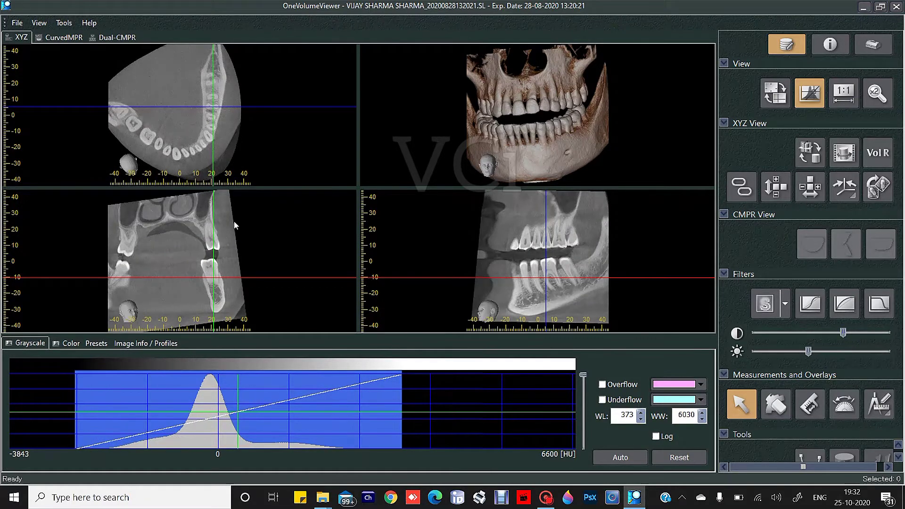
right_drag(236, 226, 716, 264)
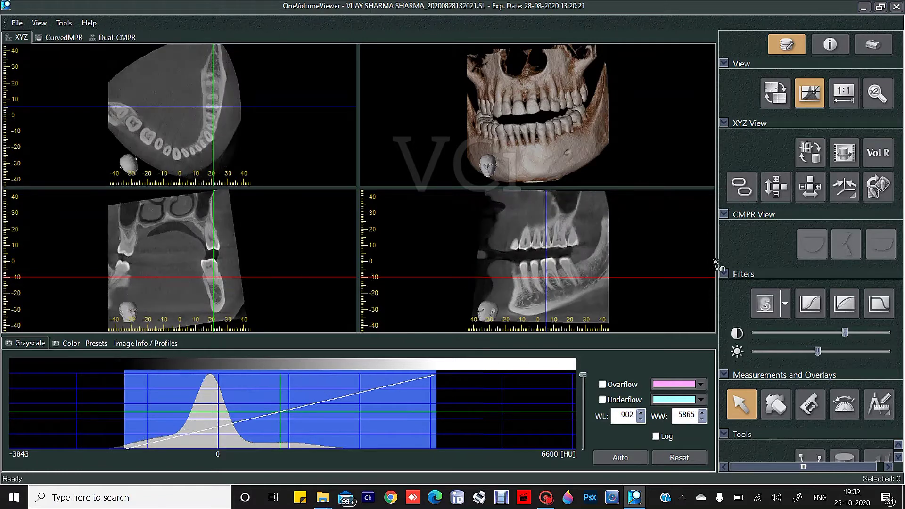
Step: Turn on the sharpening (S) filter for the slices and set its strength to 6
click(771, 301)
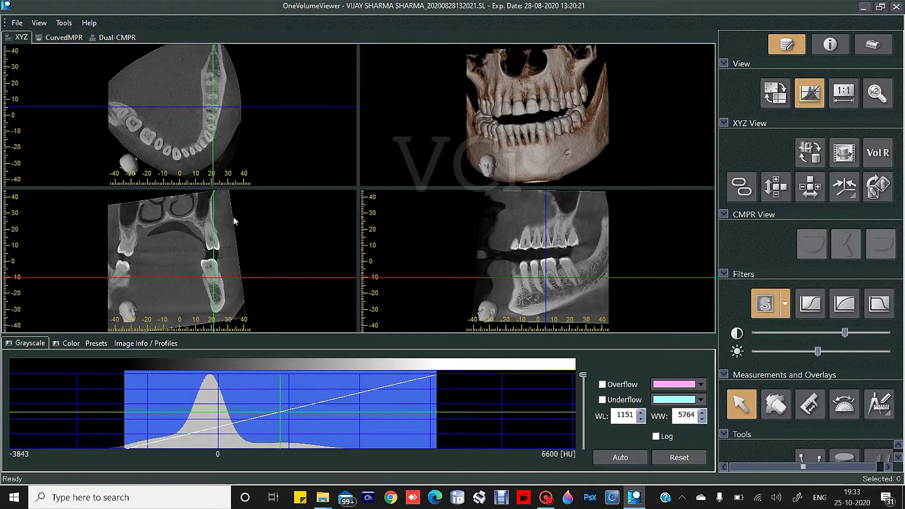
click(786, 300)
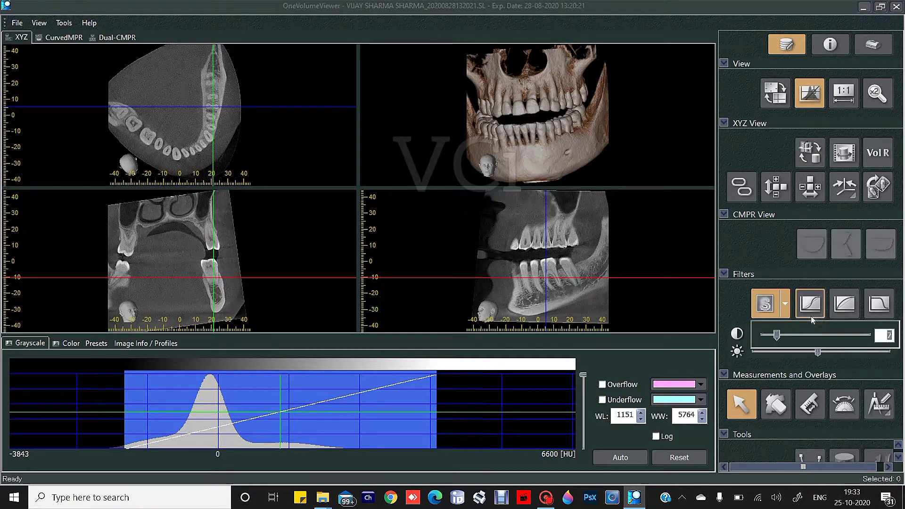
drag(776, 335, 774, 336)
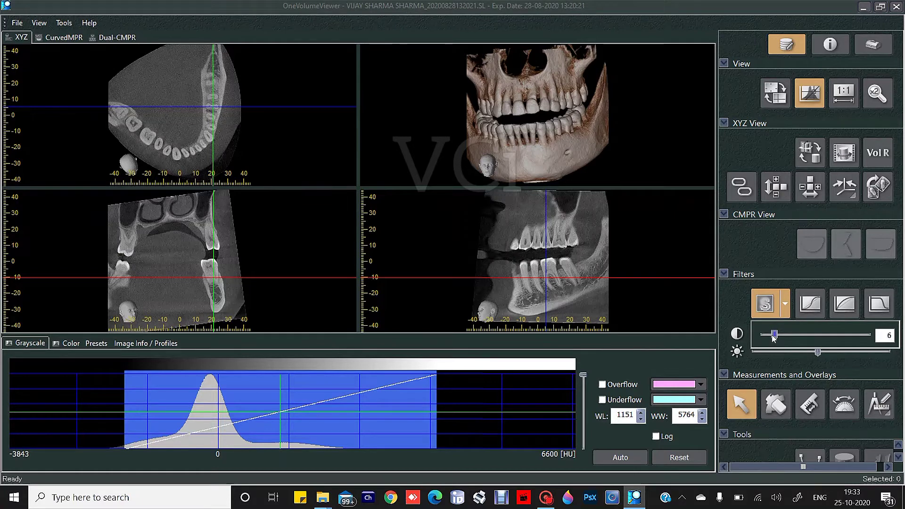
Step: Hide the grayscale histogram area and the positioning cursors so only the four enlarged image views remain
click(810, 95)
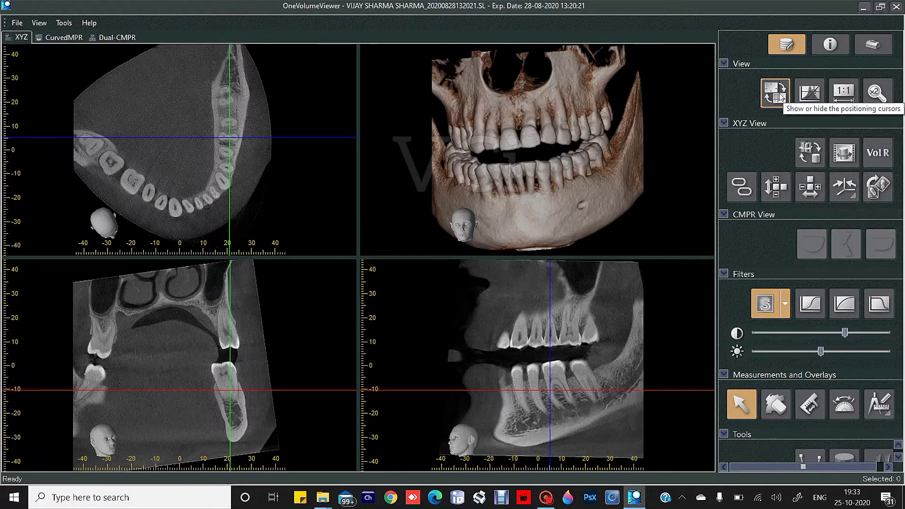
click(780, 97)
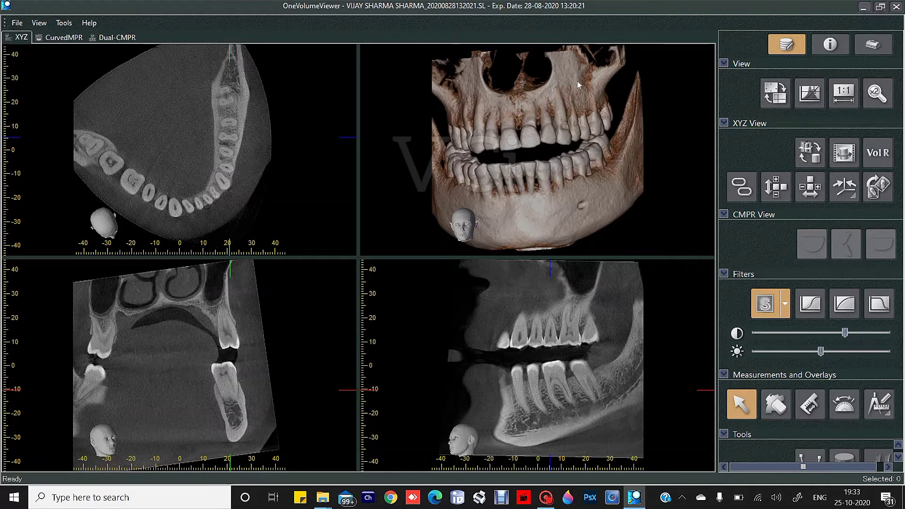
drag(608, 76, 513, 117)
scroll(513, 115, down, 1)
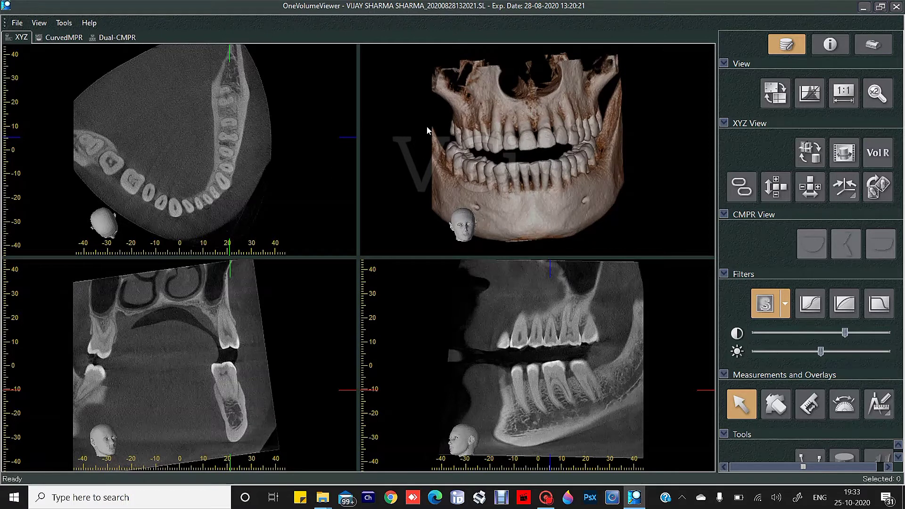
Step: Display the image views at 1:1 actual size
click(847, 96)
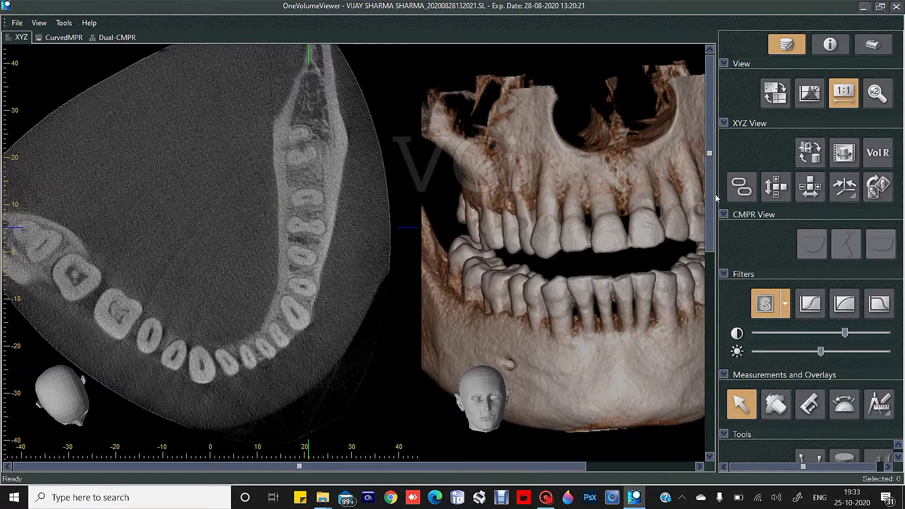
drag(711, 185, 718, 140)
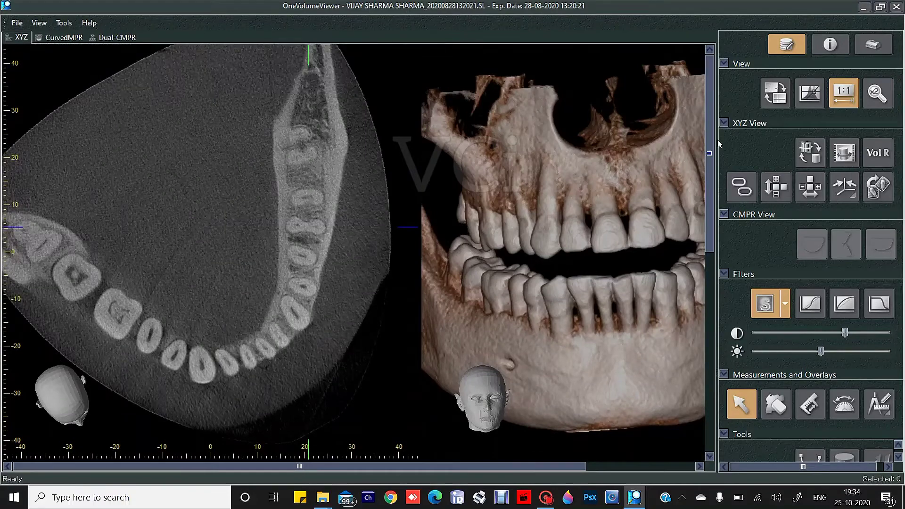
Step: Examine the lower teeth on both sides of the axial slice with the x2 magnifier, and turn the magnifier off
click(877, 95)
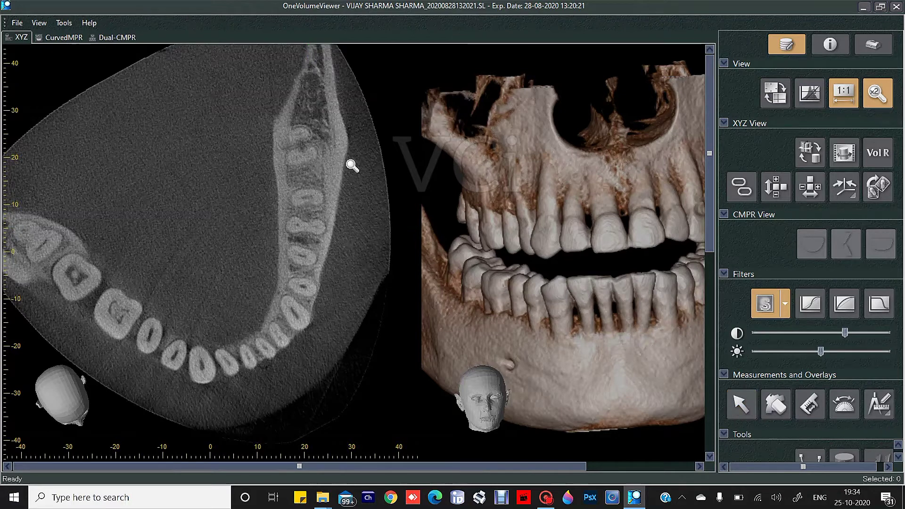
click(307, 258)
drag(306, 258, 77, 283)
click(881, 96)
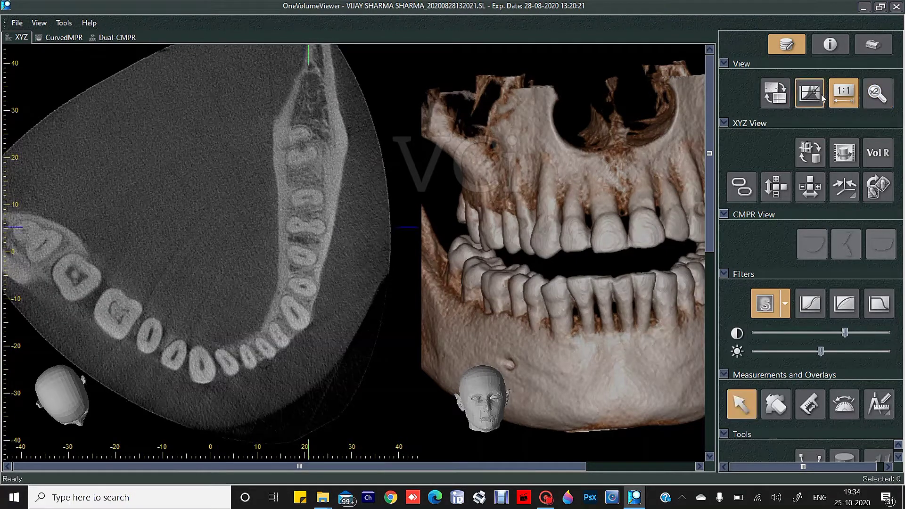
Step: Return the views from 1:1 to the fitted four-pane layout and shift the central pane divider slightly
click(844, 95)
click(843, 94)
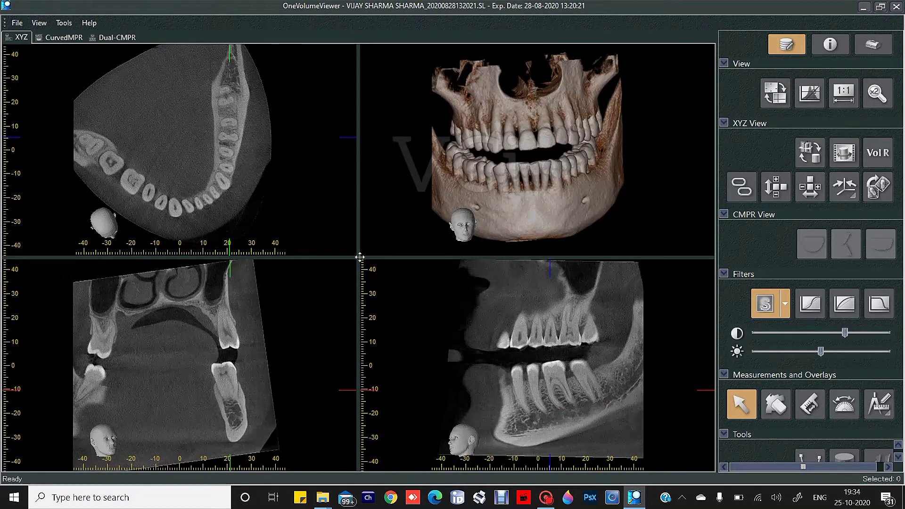
drag(360, 257, 361, 261)
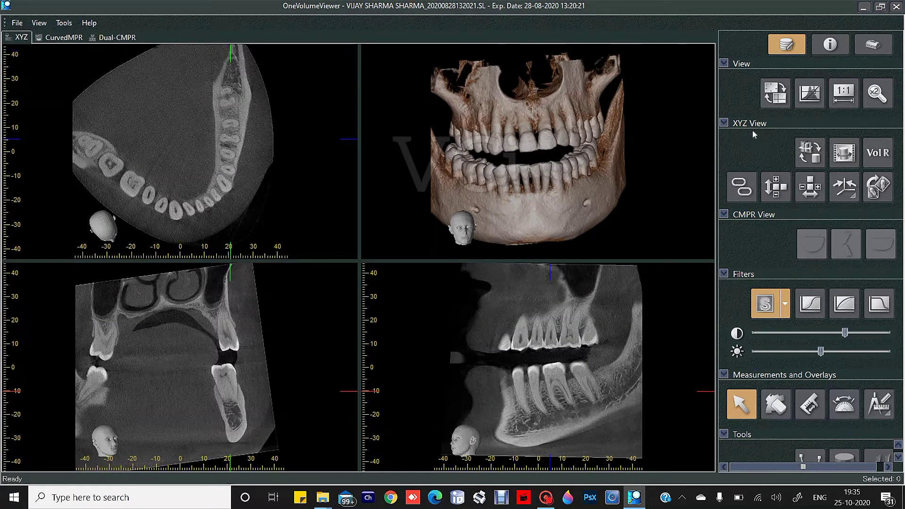
Step: Show the slice planes in the 3D volume, examine them from several angles, and hide them again
click(802, 156)
drag(550, 148, 542, 165)
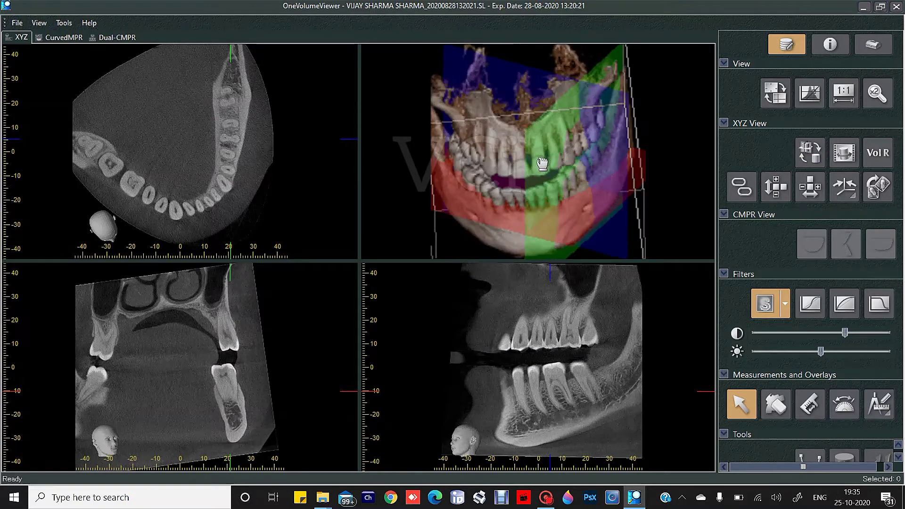
scroll(539, 159, down, 5)
drag(520, 132, 526, 177)
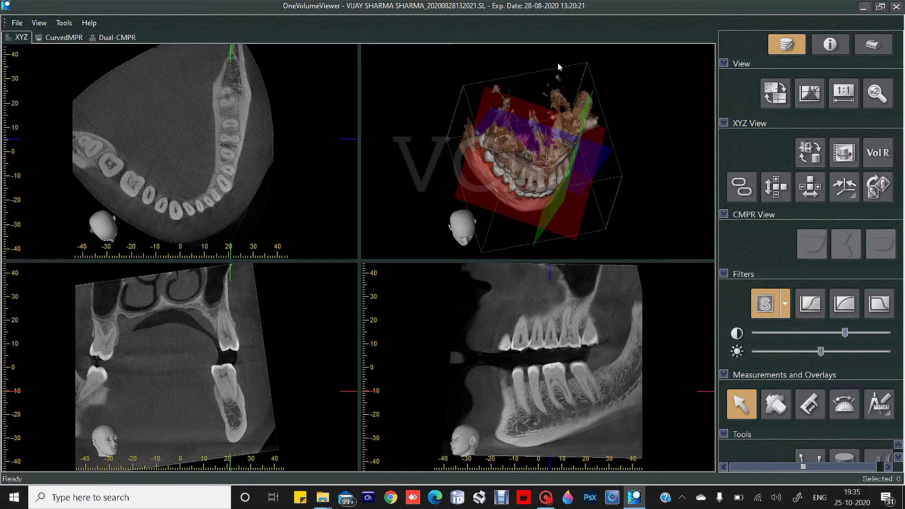
drag(558, 63, 543, 114)
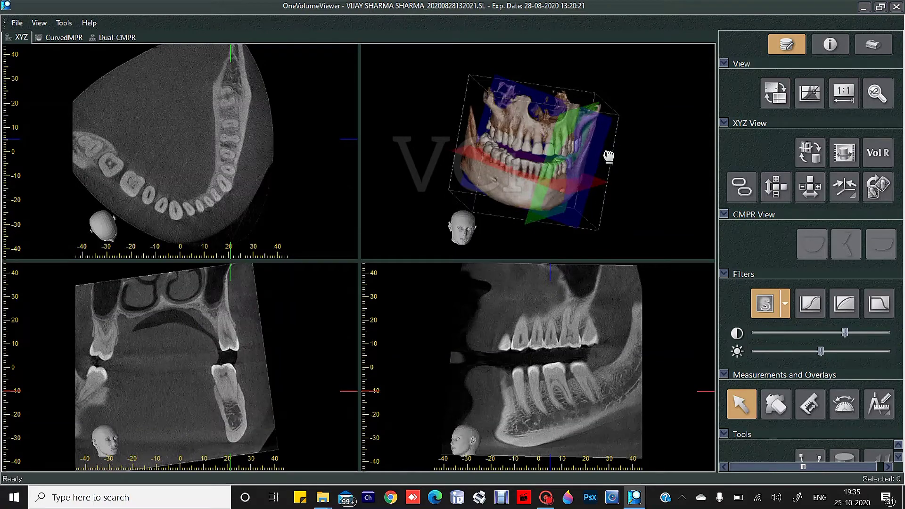
mouse_move(608, 153)
mouse_down()
mouse_move(552, 144)
mouse_move(596, 142)
mouse_up()
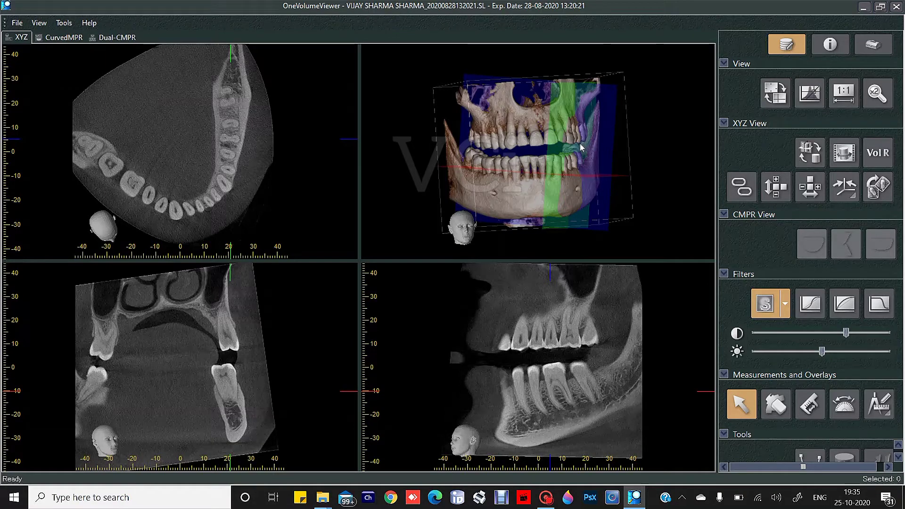
drag(579, 146, 576, 154)
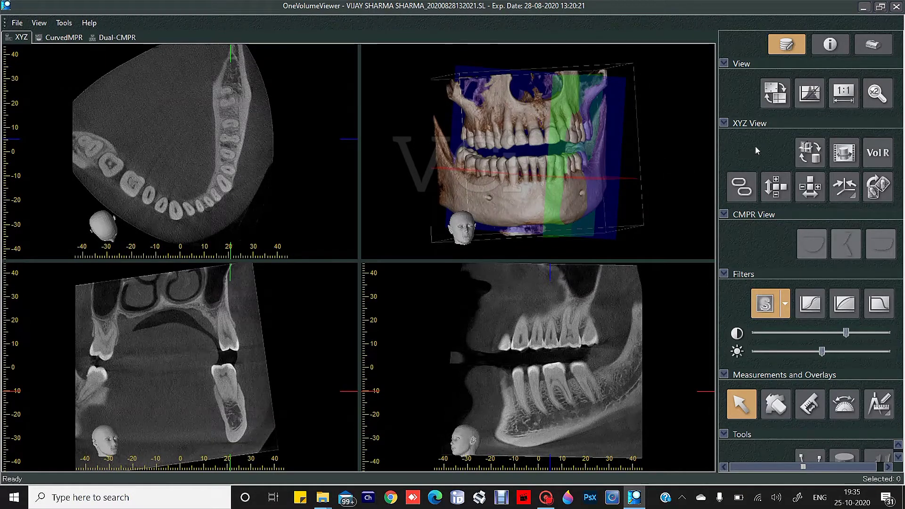
click(807, 151)
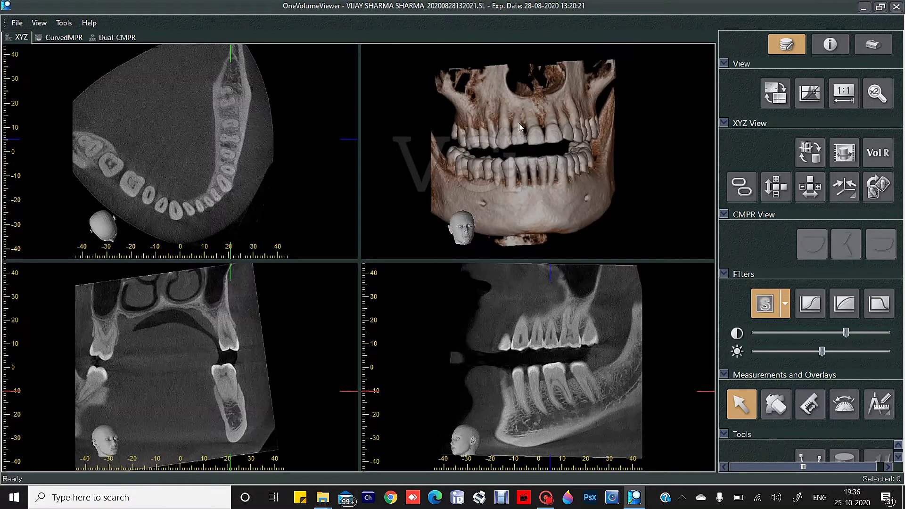
Step: Turn the 3D volume to examine the jaws and teeth from the front and the patient's right side
drag(519, 123, 532, 165)
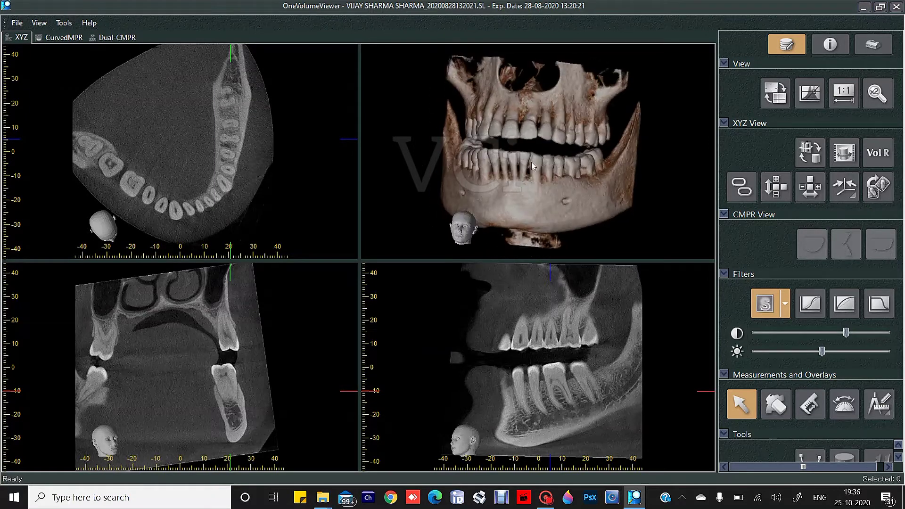
right_drag(532, 163, 518, 185)
drag(517, 185, 587, 134)
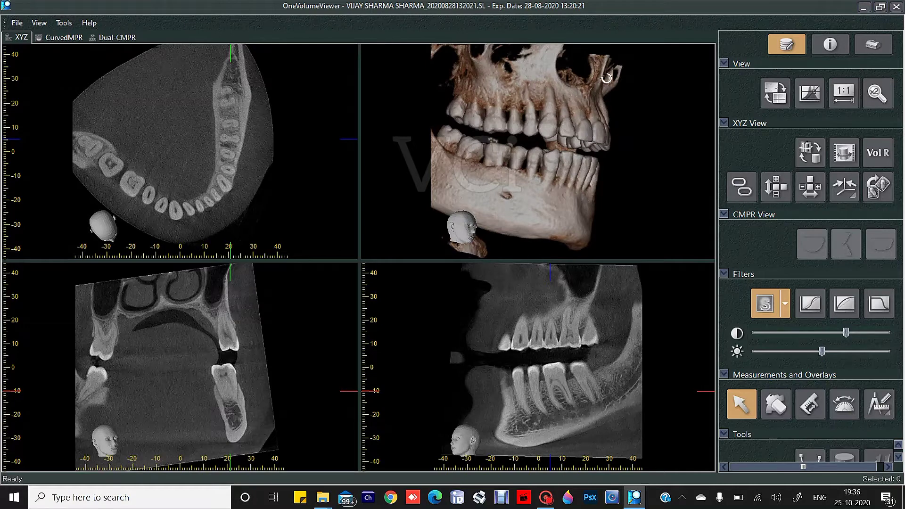
drag(613, 81, 570, 101)
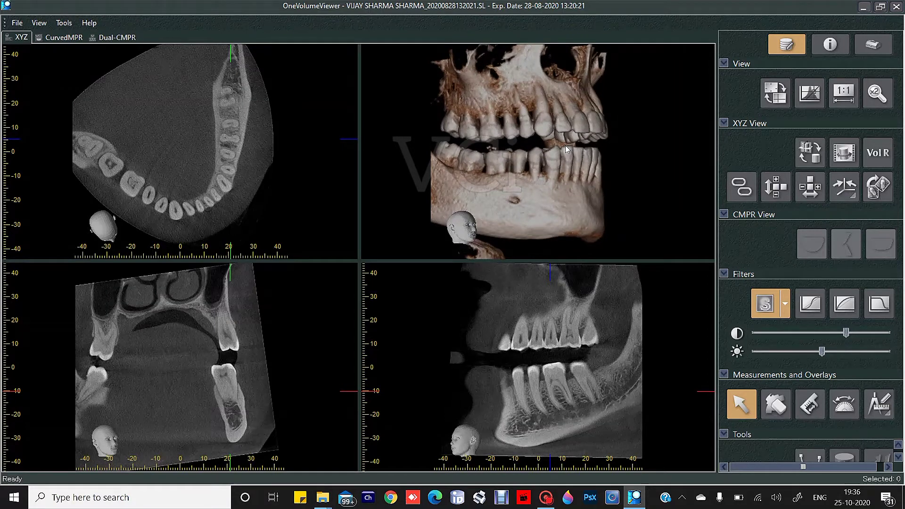
Step: Rotate the 3D volume to a right lateral view of the jaws and teeth
mouse_move(565, 146)
mouse_down()
mouse_move(561, 156)
mouse_move(528, 160)
mouse_move(600, 160)
mouse_move(571, 160)
mouse_move(574, 173)
mouse_move(484, 180)
mouse_move(550, 181)
mouse_move(526, 187)
mouse_move(567, 168)
mouse_move(550, 173)
mouse_move(547, 150)
mouse_up()
mouse_move(490, 73)
mouse_down()
mouse_move(479, 74)
mouse_move(490, 75)
mouse_up()
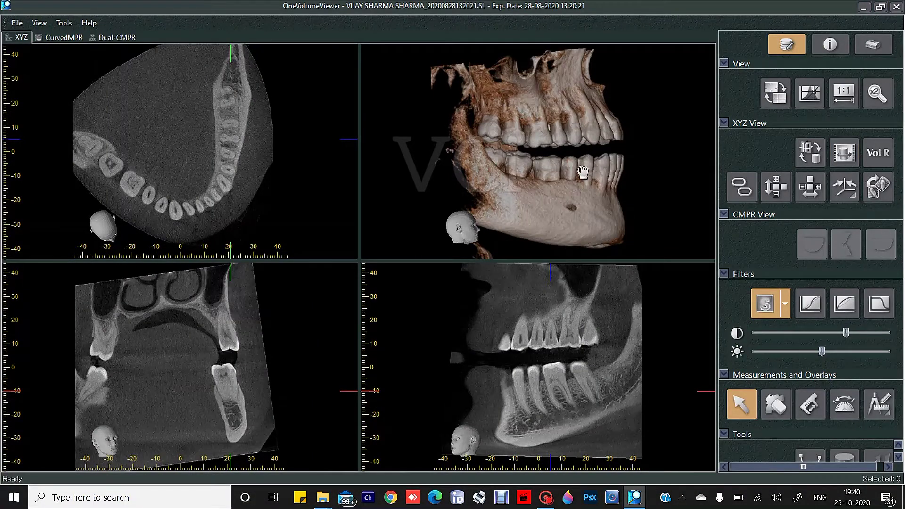
drag(584, 171, 530, 174)
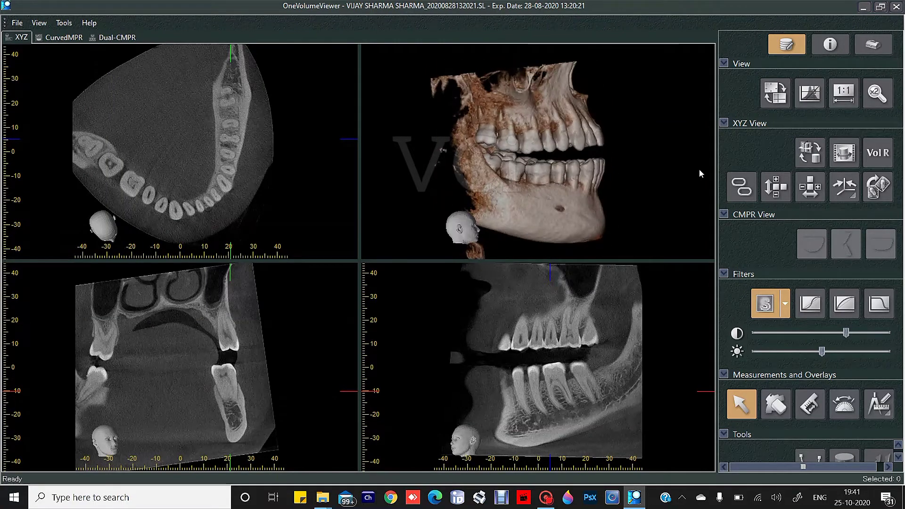
Step: Create a Z-Rotation movie of the 3D volume from 0 to 360 degrees and save it on the Desktop as AVI file 1
click(843, 156)
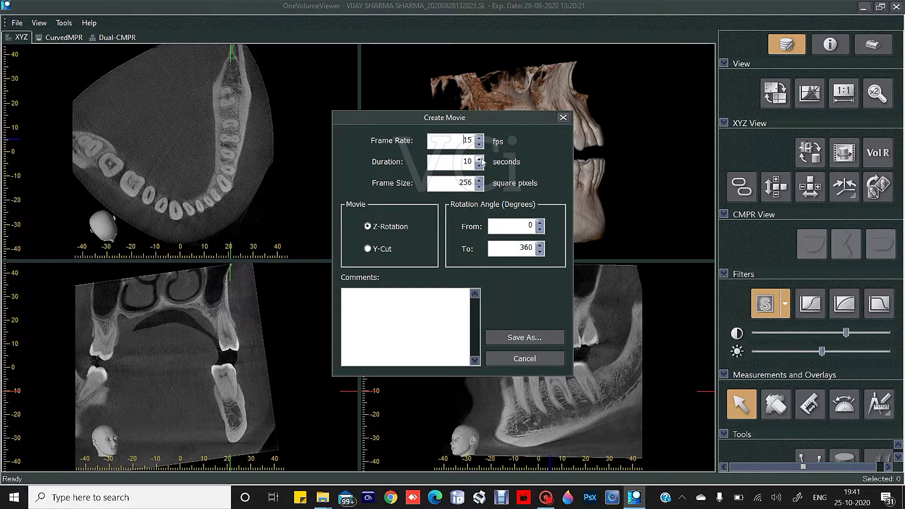
click(479, 139)
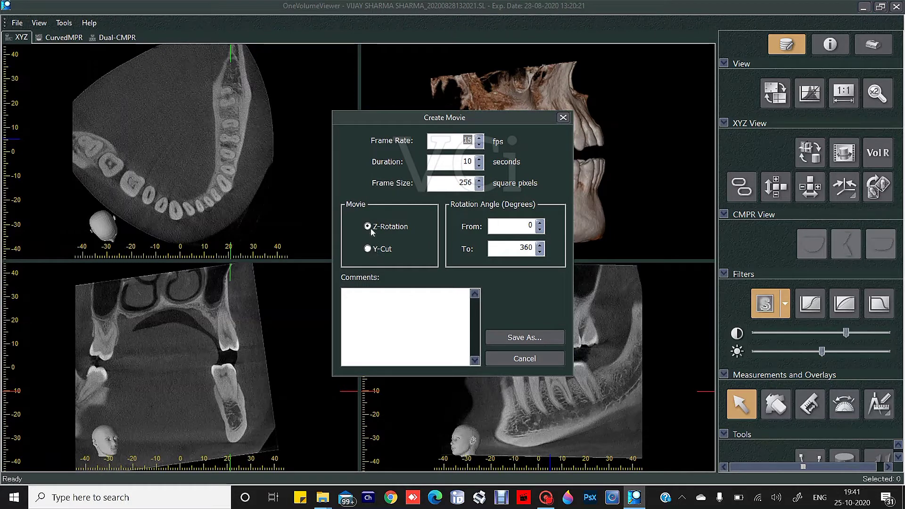
click(368, 249)
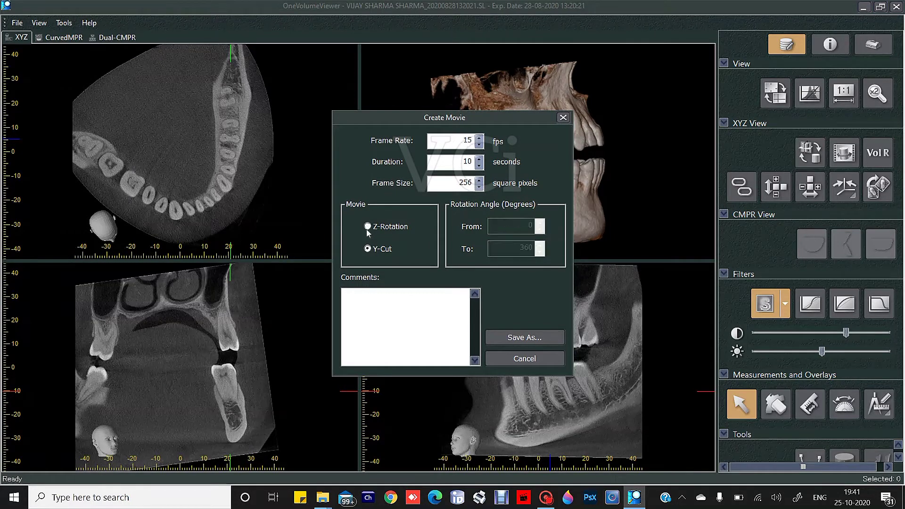
click(368, 228)
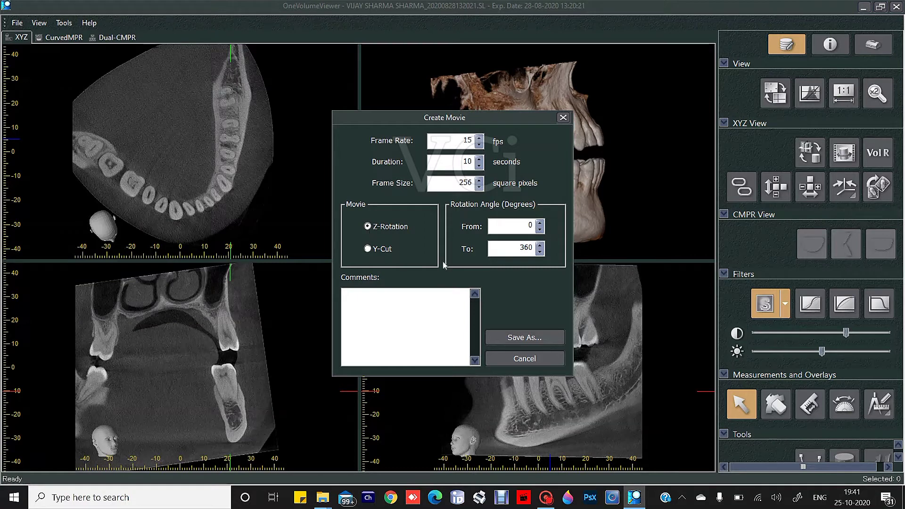
click(536, 340)
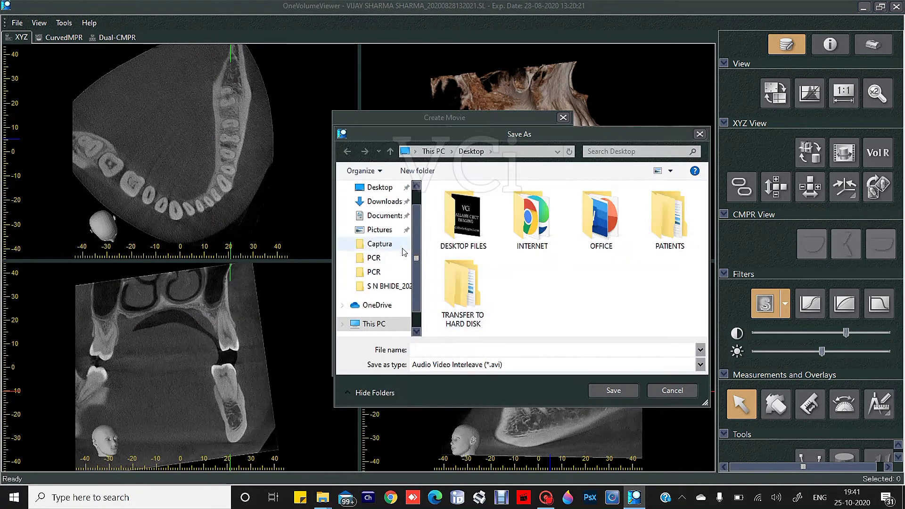
click(379, 187)
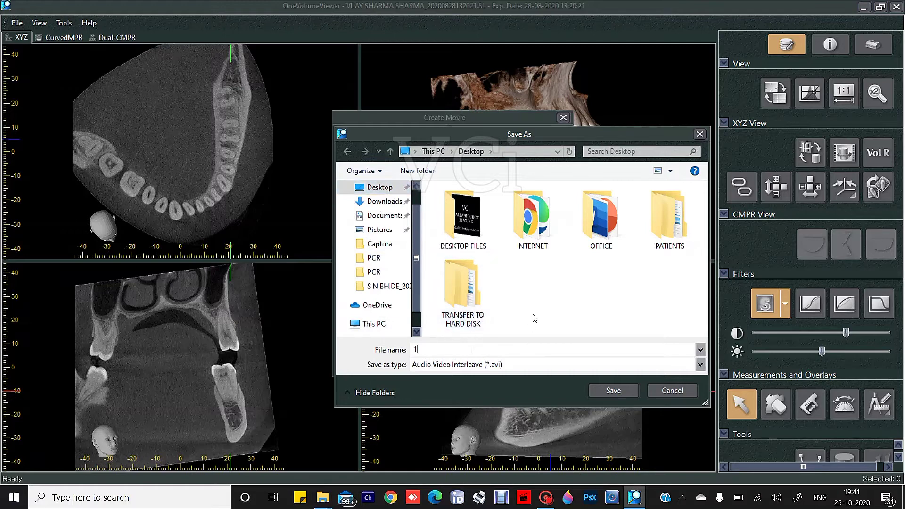
click(612, 391)
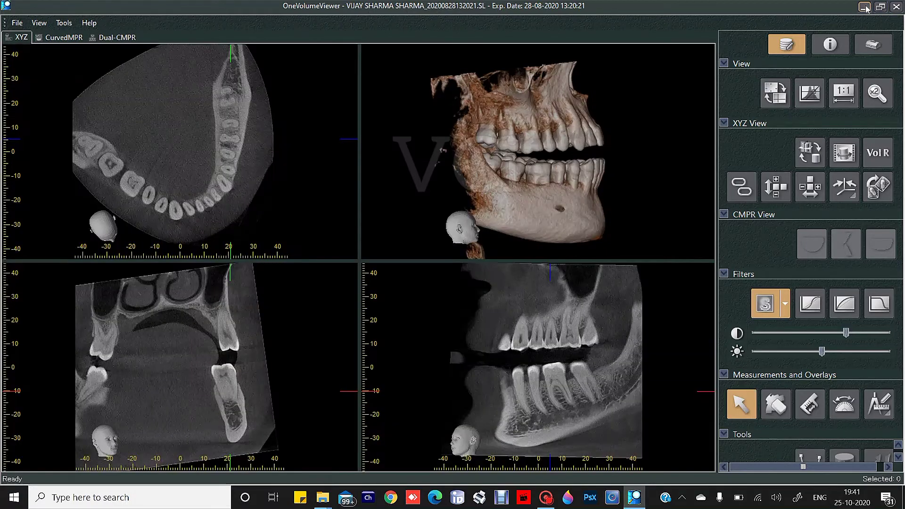
Step: Play the saved movie 1 from the desktop to check the rotating volume, and return to OneVolumeViewer
click(864, 7)
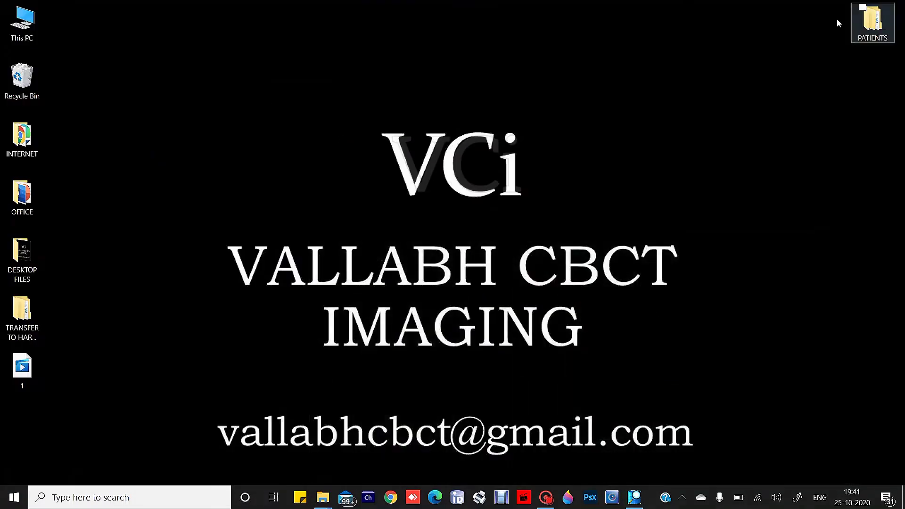
double_click(23, 370)
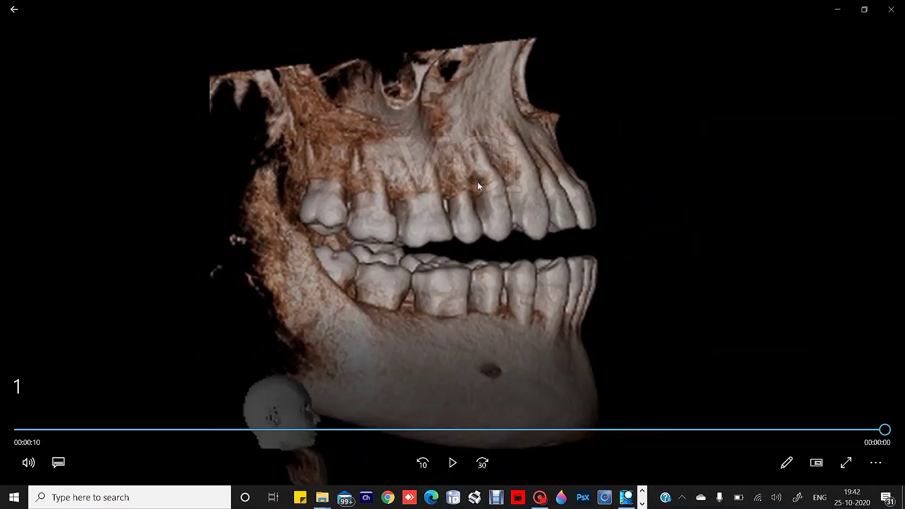
click(841, 11)
click(626, 499)
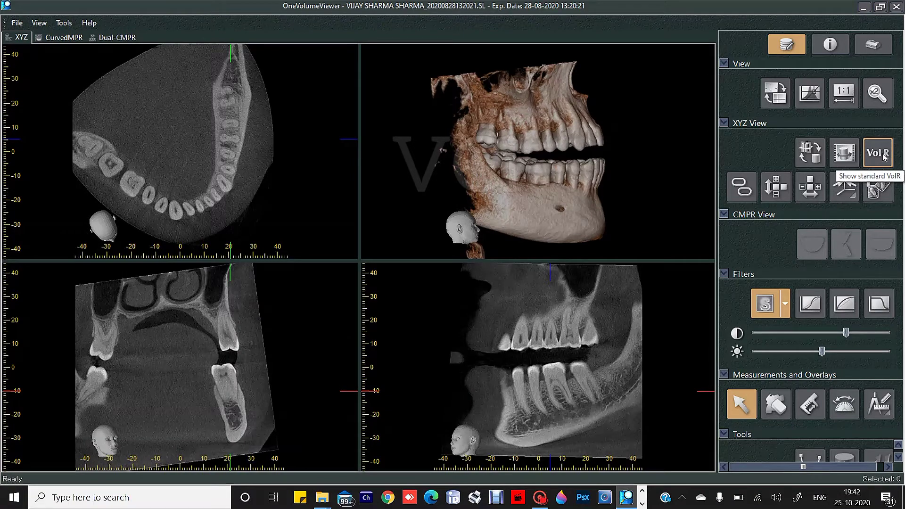
Step: Switch the 3D volume to Maximum Intensity Projection and show the grayscale histogram
click(884, 157)
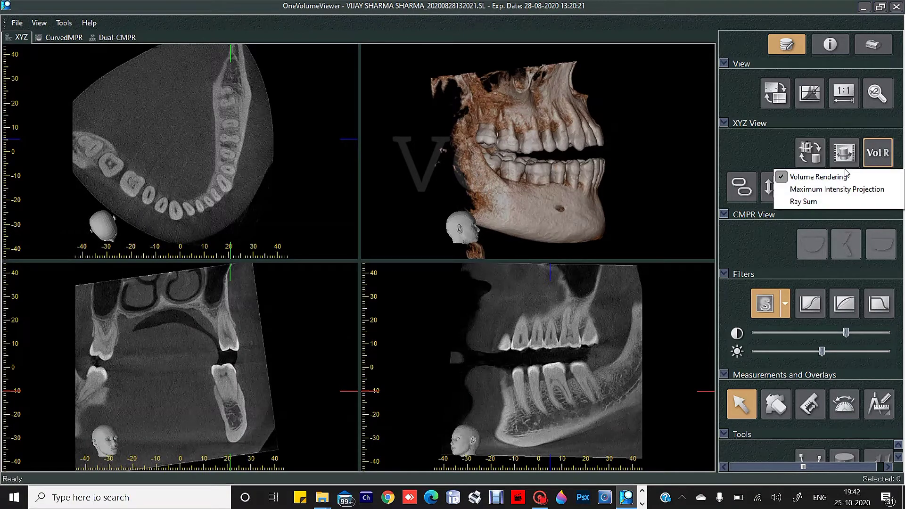
click(859, 190)
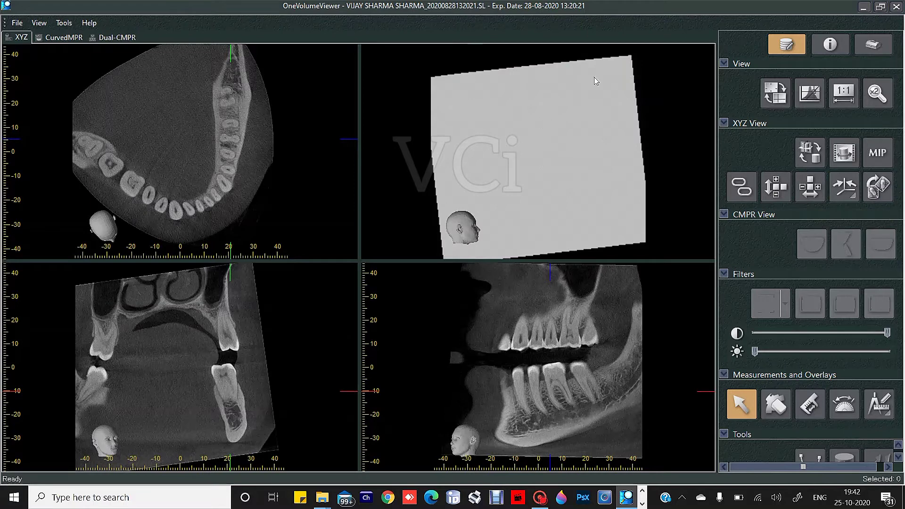
click(810, 93)
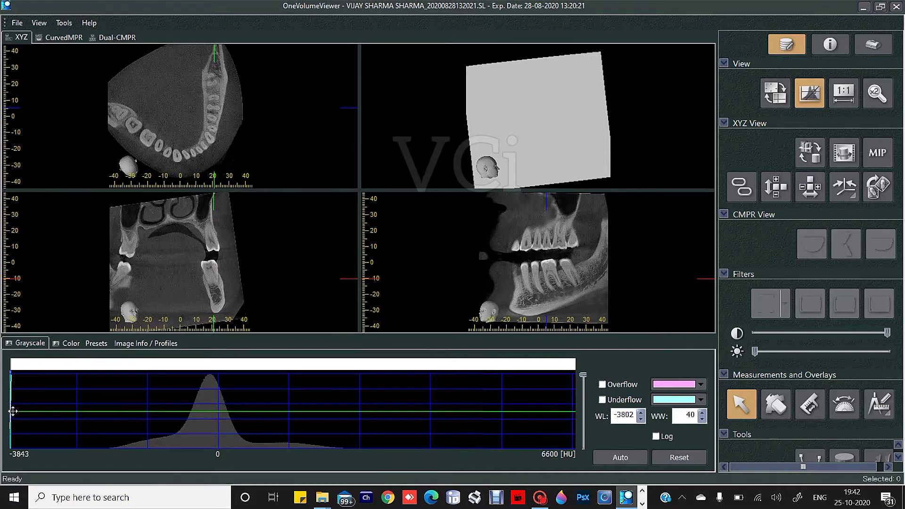
Step: Adjust the projection's grayscale window to level 1586 and width 3145, and turn the volume to show the teeth from the other side
drag(13, 411, 234, 395)
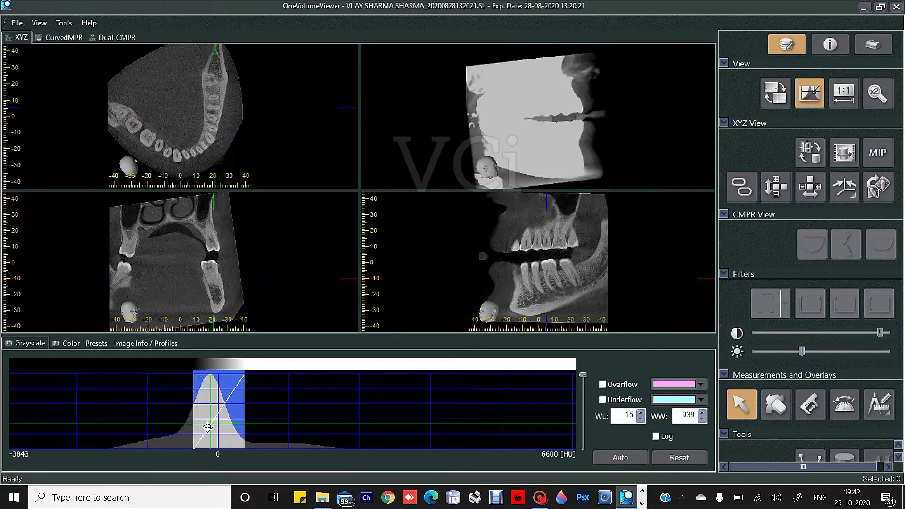
drag(211, 426, 219, 427)
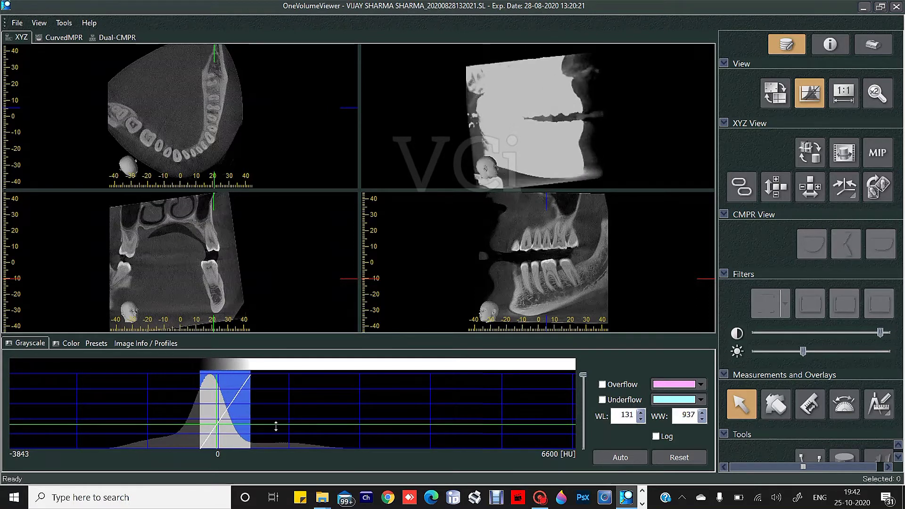
drag(275, 429, 274, 442)
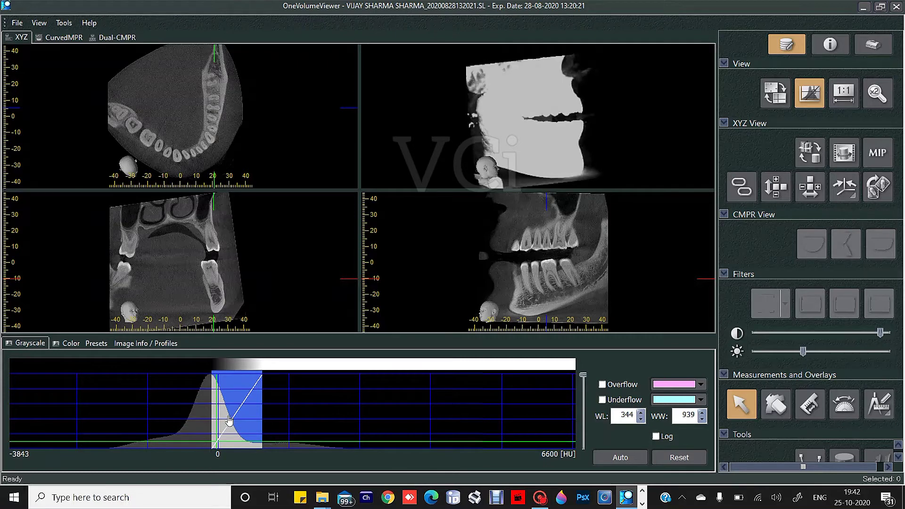
drag(215, 414, 215, 413)
drag(262, 382, 282, 403)
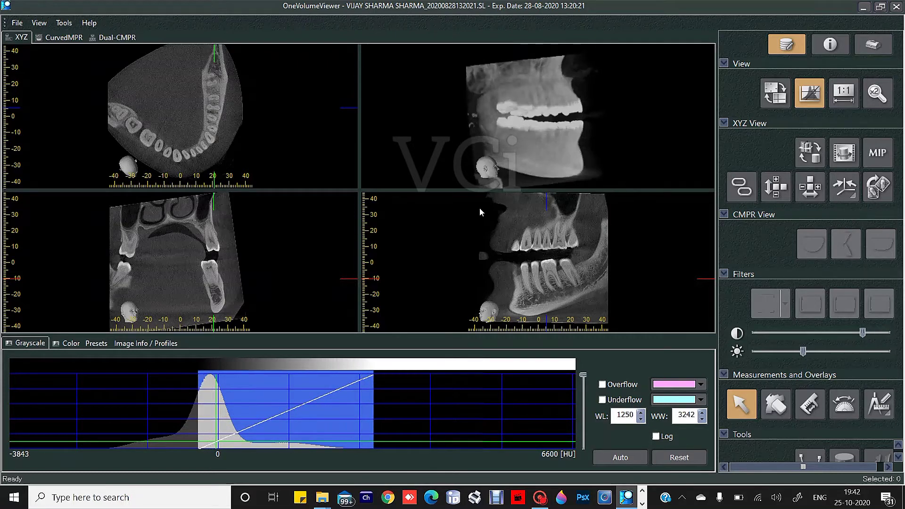
drag(572, 144, 525, 106)
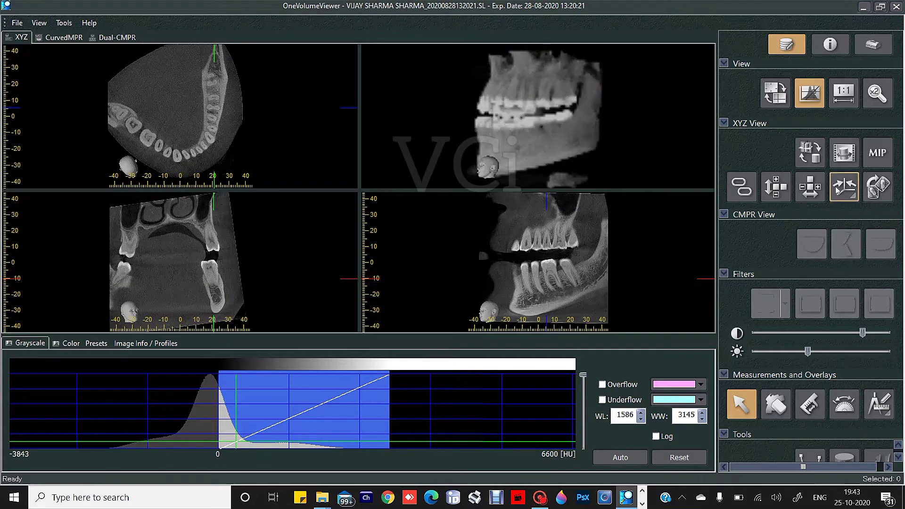
Step: Switch the 3D volume to Ray Sum and adjust its grayscale window to level 910 and width 3042
click(878, 160)
click(873, 201)
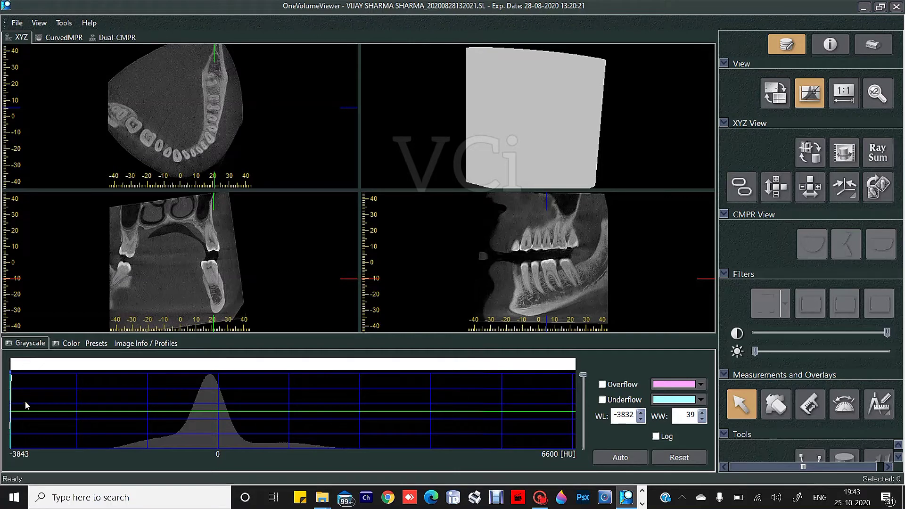
drag(10, 410, 256, 387)
drag(264, 426, 270, 435)
drag(203, 401, 210, 399)
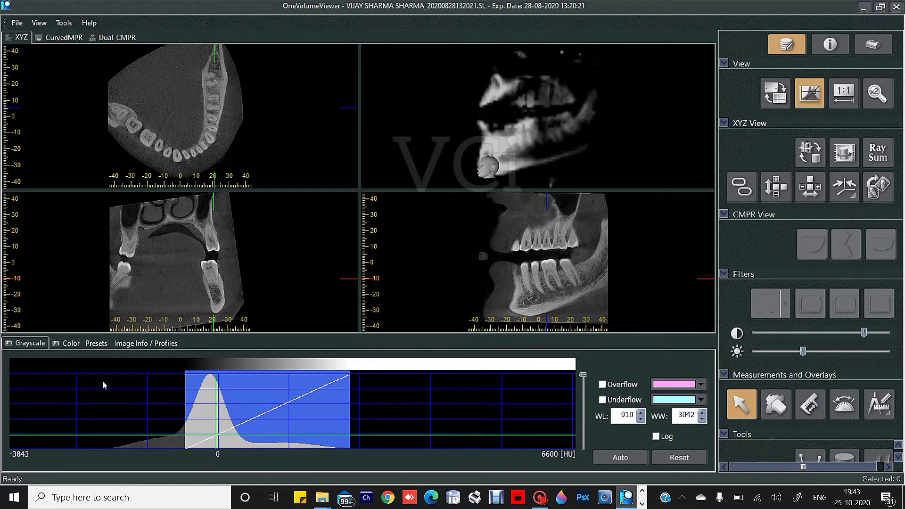
Step: Show the color histogram and switch the 3D volume back to Volume Rendering
click(77, 347)
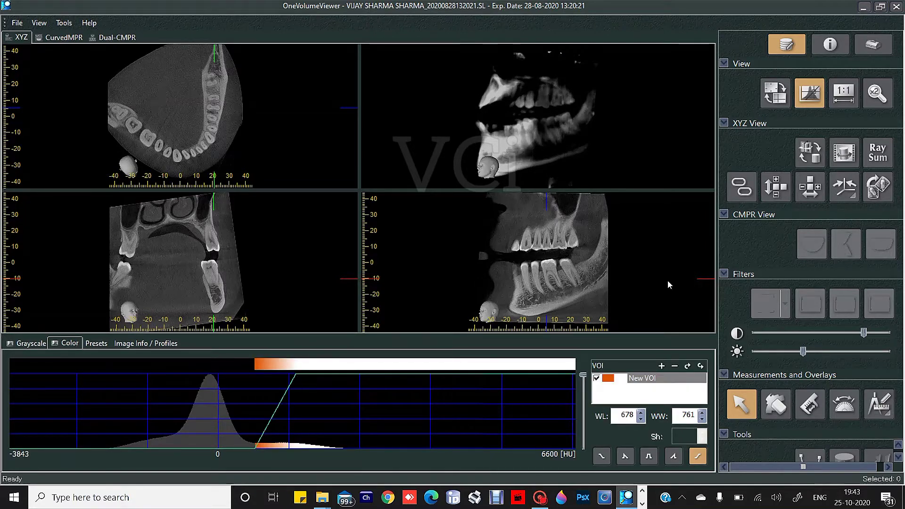
click(877, 156)
click(848, 180)
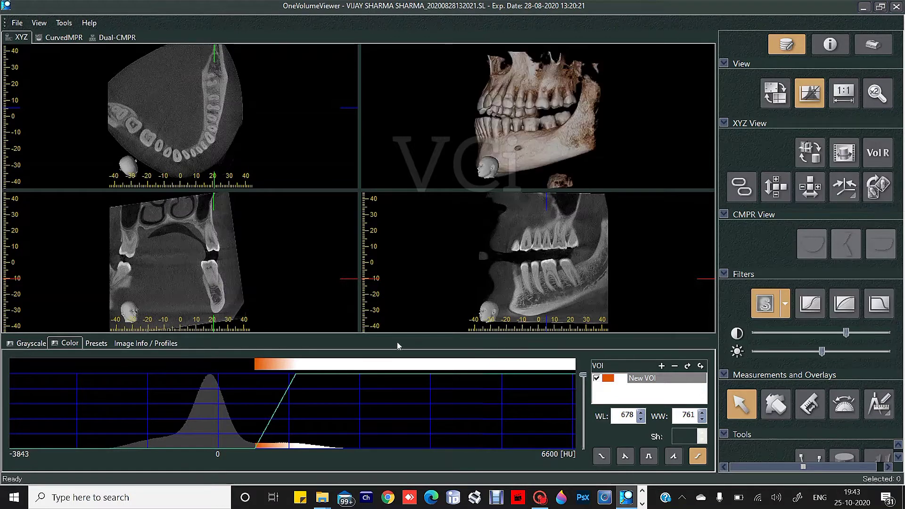
Step: Adjust the New VOI color curve to level 1155 and width 469, and turn the volume to examine the rendered teeth and bone
drag(294, 381, 261, 380)
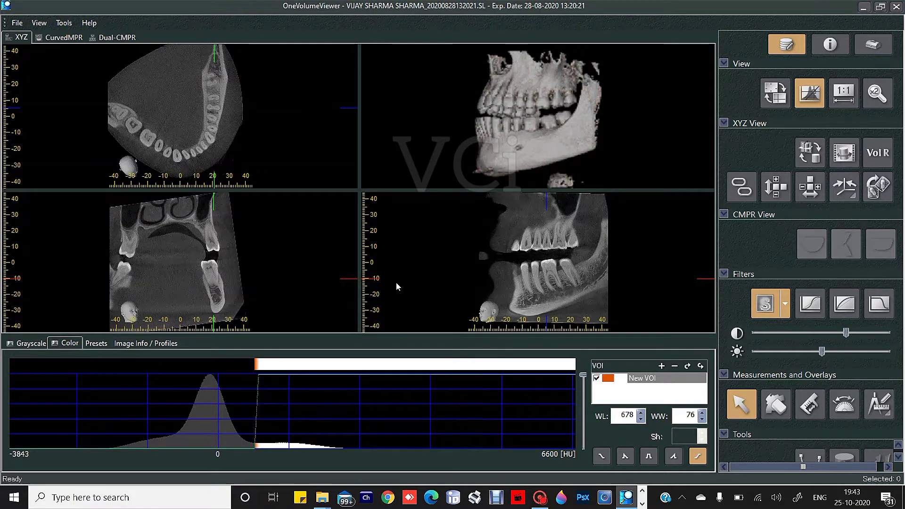
drag(536, 106, 533, 65)
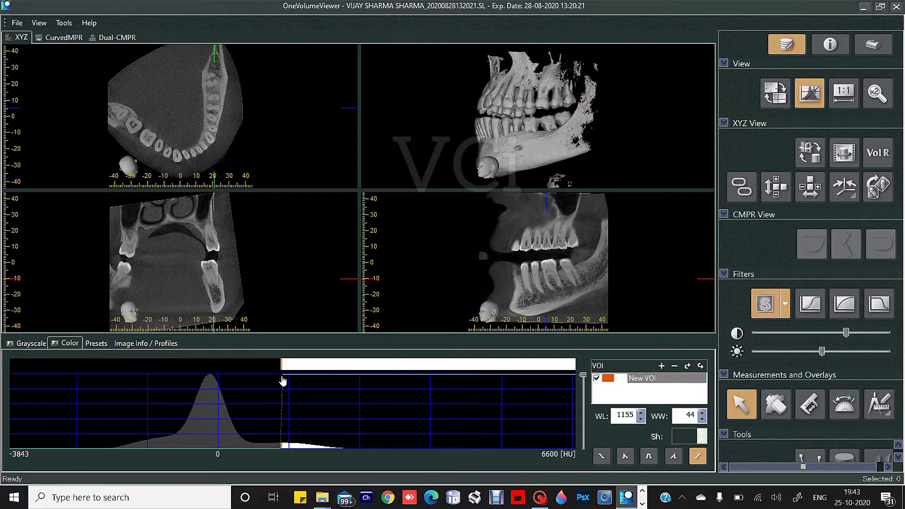
drag(283, 381, 309, 384)
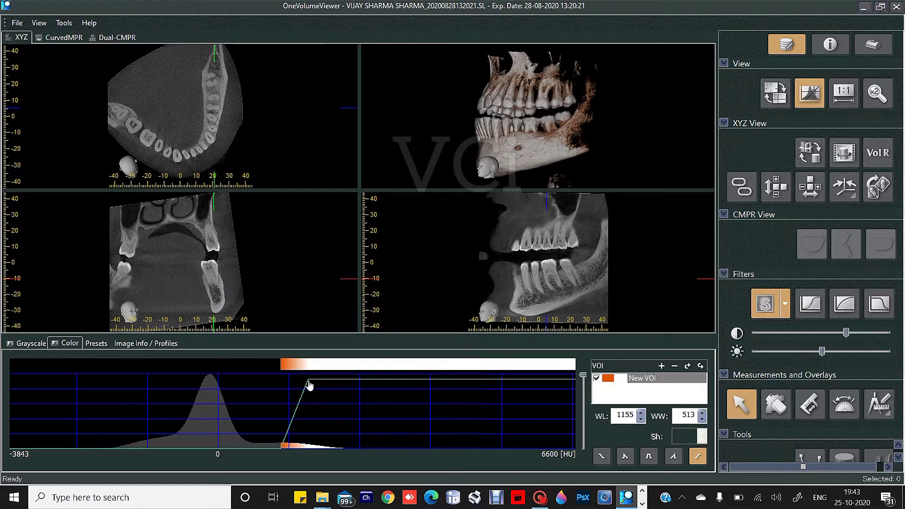
drag(309, 385, 305, 376)
drag(537, 158, 547, 61)
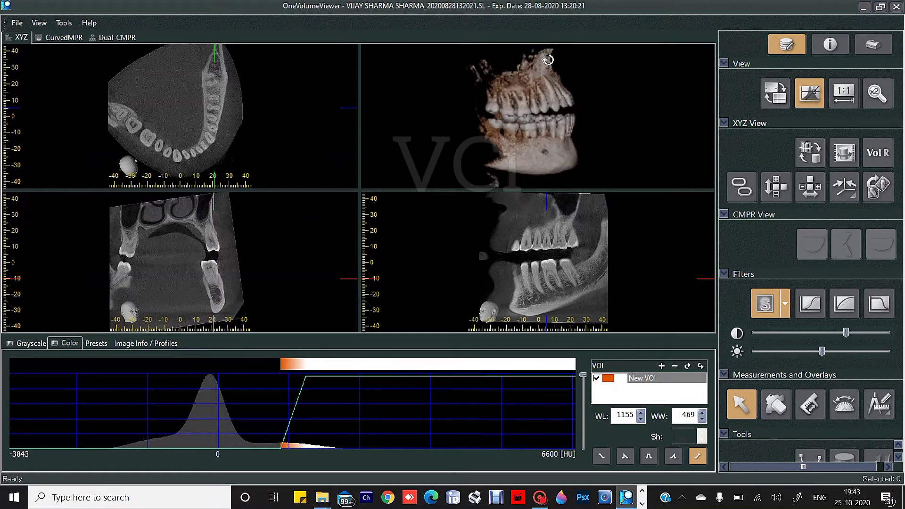
Step: Synchronize the slices to the volume rendering, turn the volume to a frontal view, and switch the synchronization off
click(746, 190)
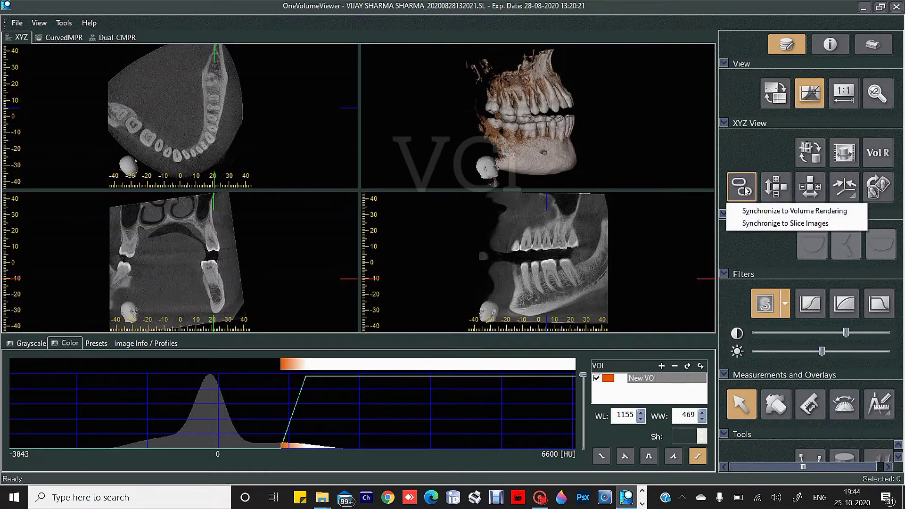
click(759, 211)
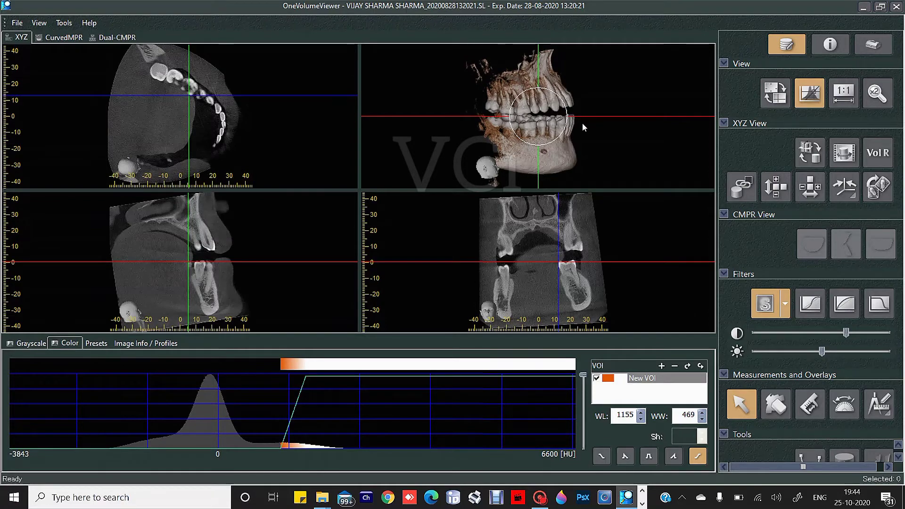
mouse_move(556, 118)
mouse_down()
mouse_move(530, 115)
mouse_move(545, 114)
mouse_up()
click(743, 186)
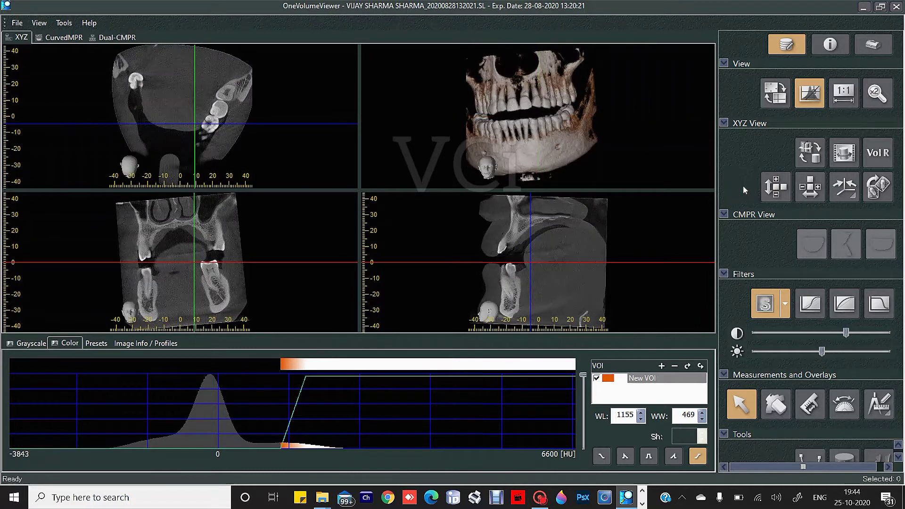
Step: Synchronize the 3D volume to the slice images and move the axial slice's crosshair onto the molars
click(738, 188)
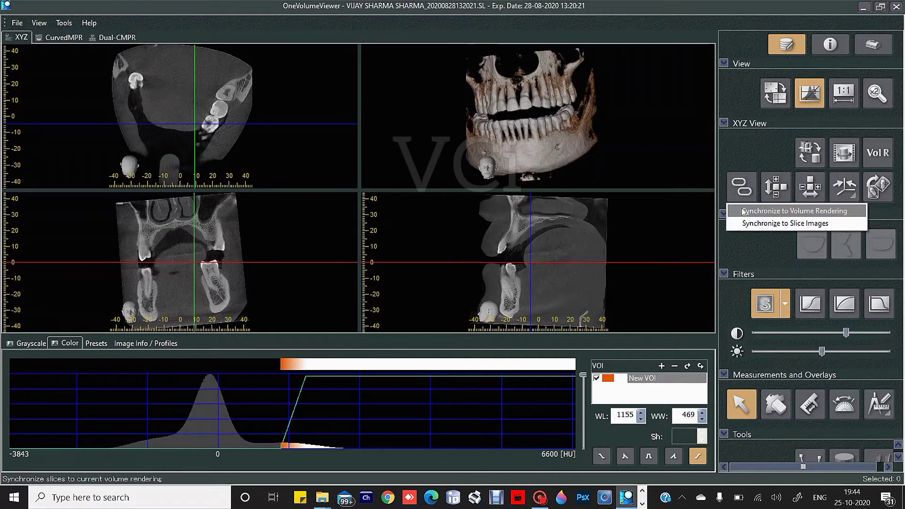
click(744, 212)
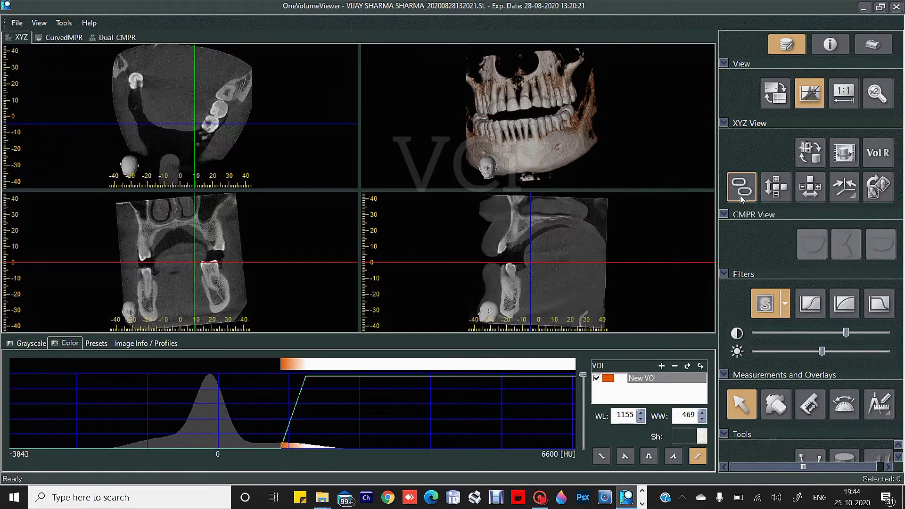
click(740, 195)
click(753, 221)
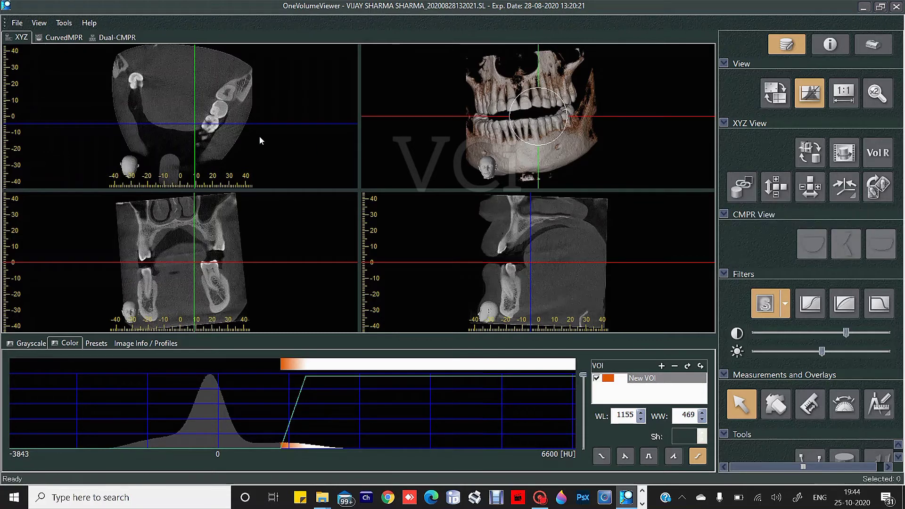
drag(194, 123, 223, 119)
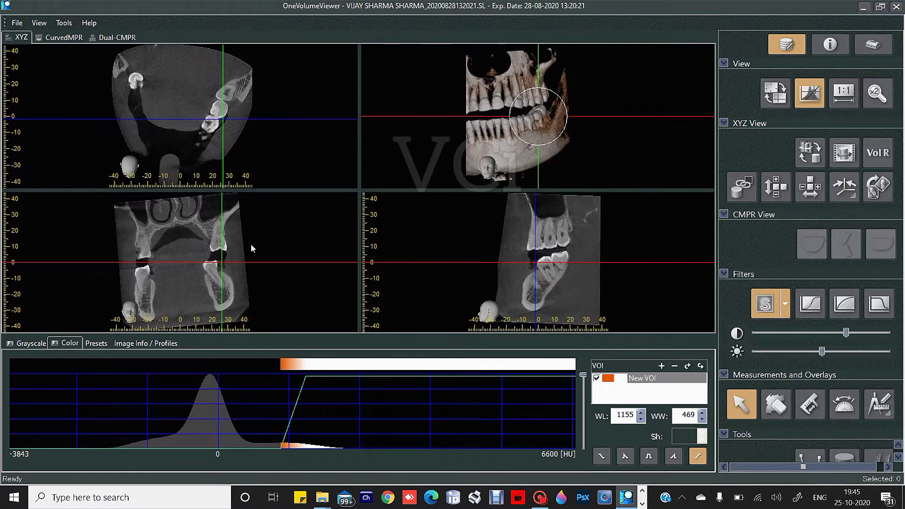
Step: Lower the axial level into the lower teeth, rotate the axial slice, move its crosshair to the incisors, and turn the synchronized volume sideways
drag(258, 261, 257, 273)
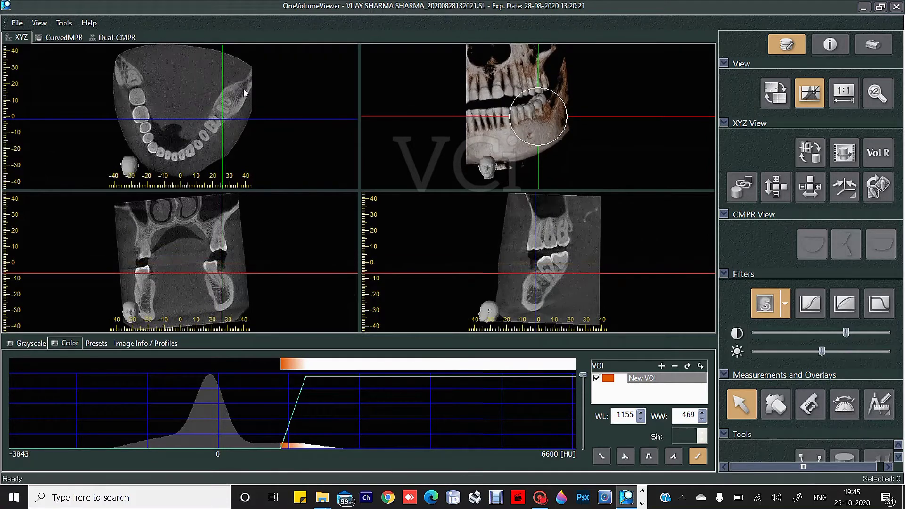
drag(239, 57, 231, 51)
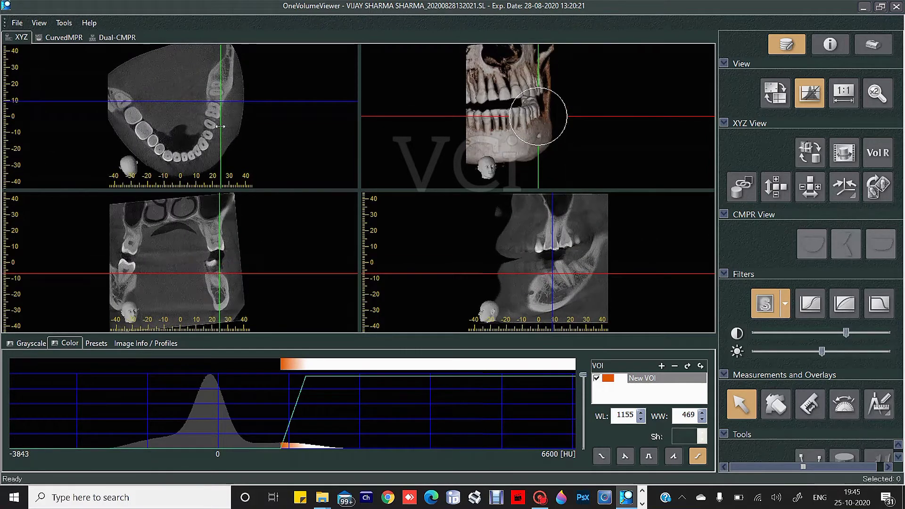
drag(221, 125, 181, 159)
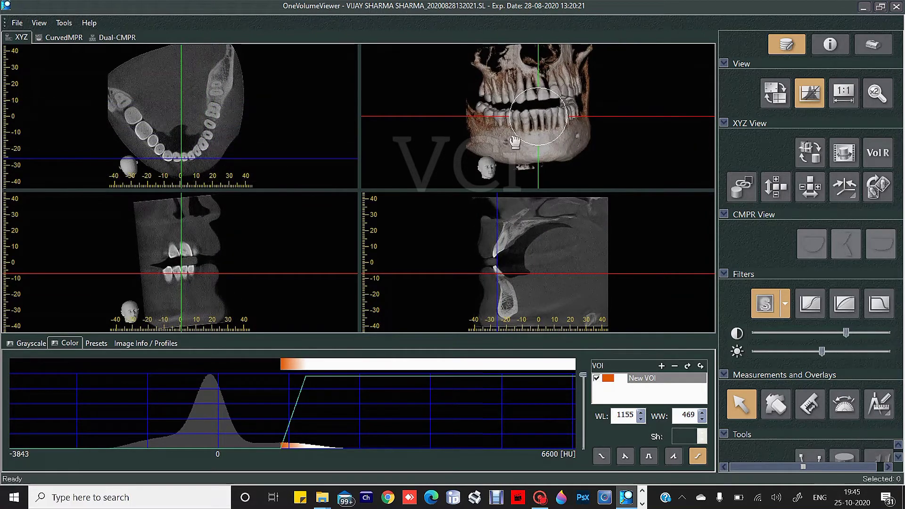
mouse_move(515, 142)
mouse_down()
mouse_move(524, 141)
mouse_move(508, 139)
mouse_move(528, 144)
mouse_up()
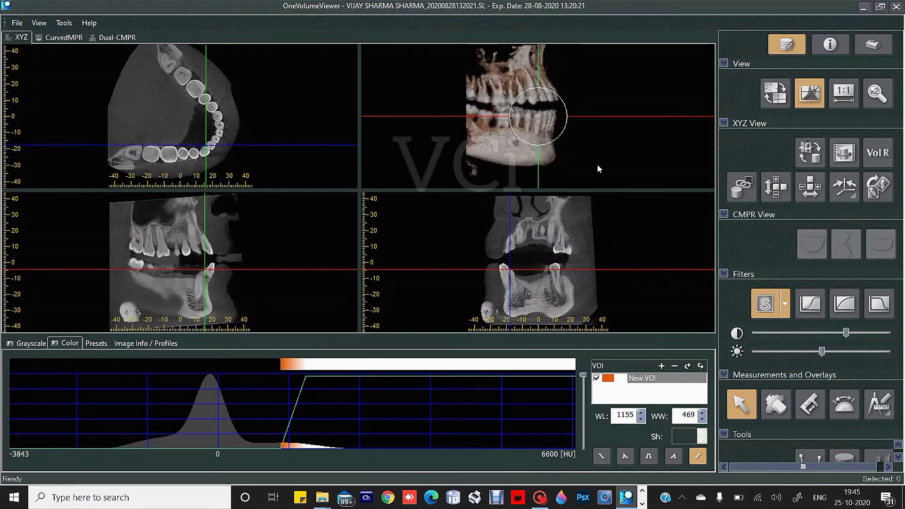
Step: Toggle the slice-volume synchronization off and on, and leave it switched off
click(745, 189)
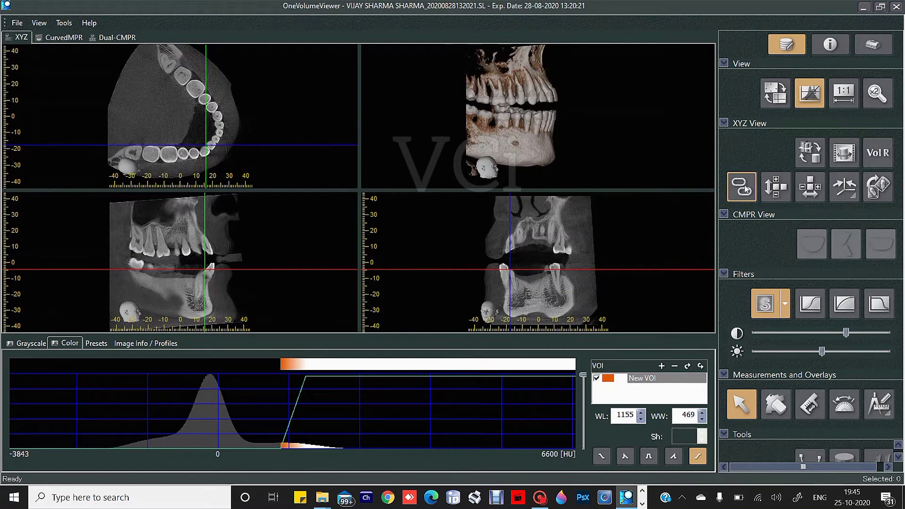
click(749, 195)
click(756, 209)
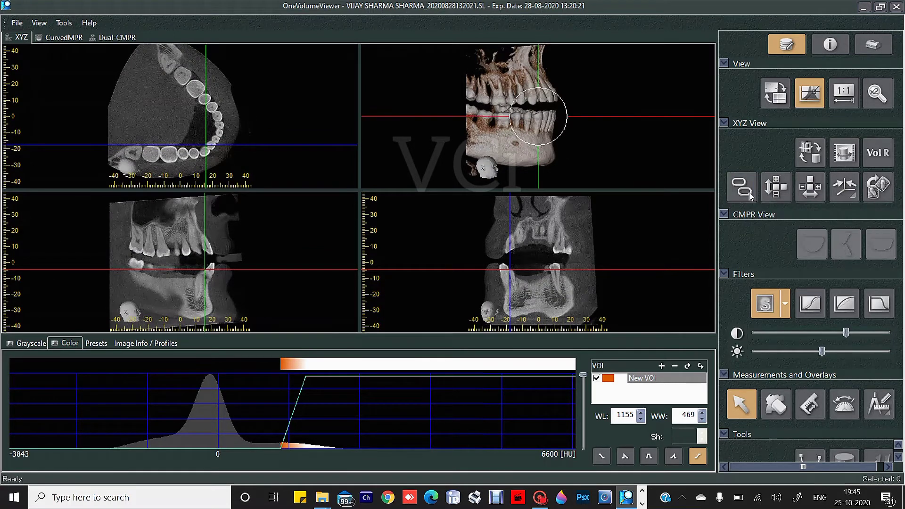
click(750, 196)
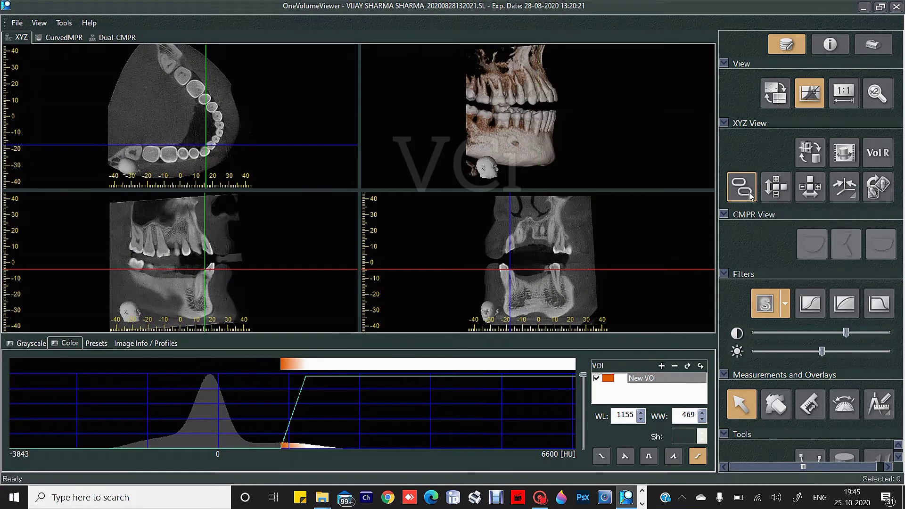
Step: Swap the view panes vertically and horizontally, and restore their original arrangement
click(777, 189)
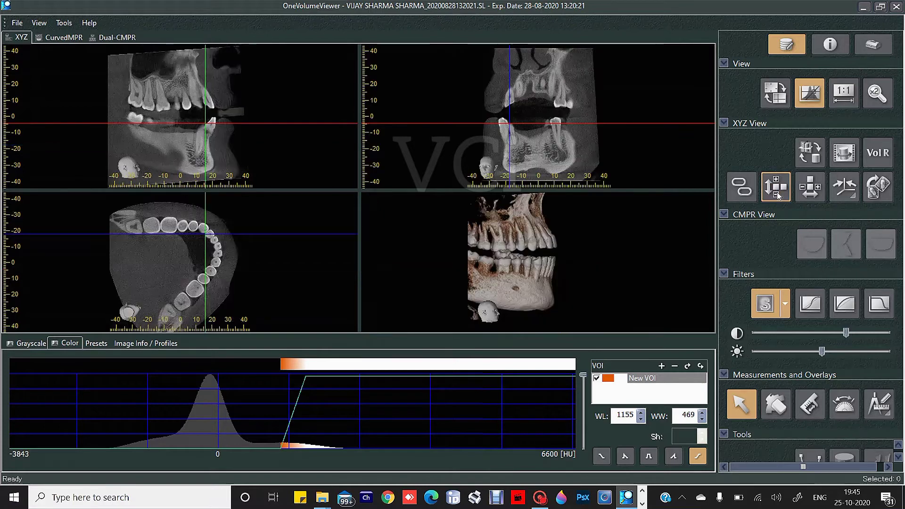
click(807, 189)
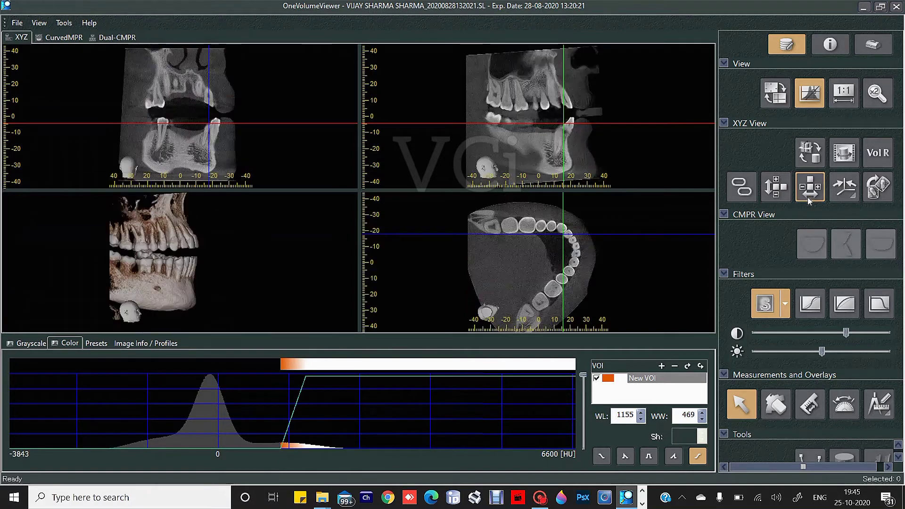
click(776, 186)
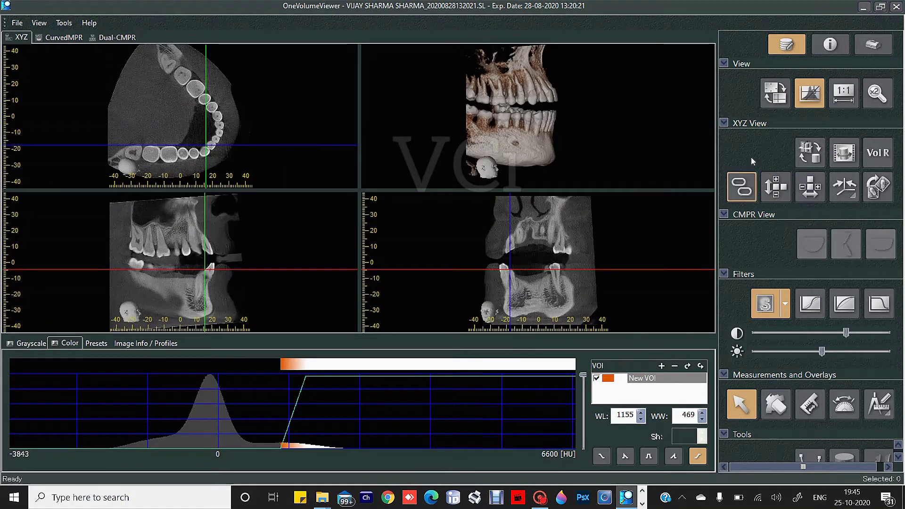
Step: Hide the histogram window and look over the preset view orientations
click(822, 101)
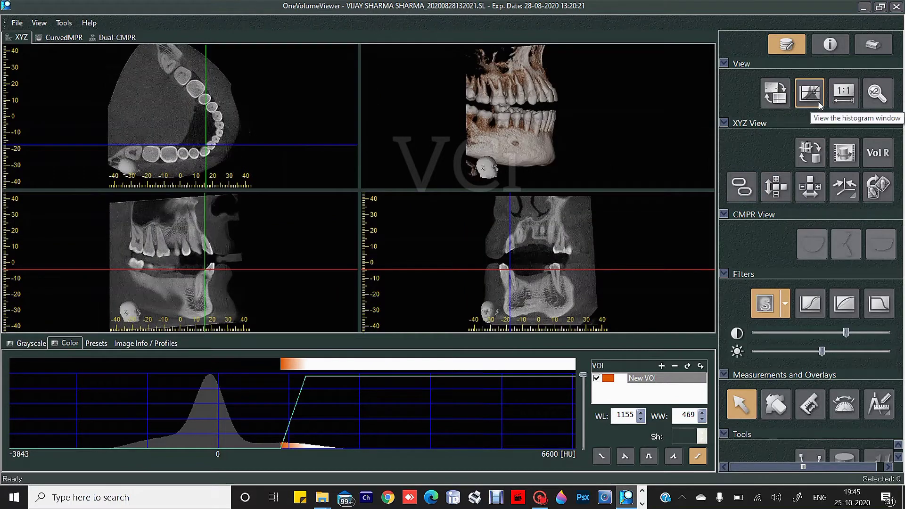
click(821, 104)
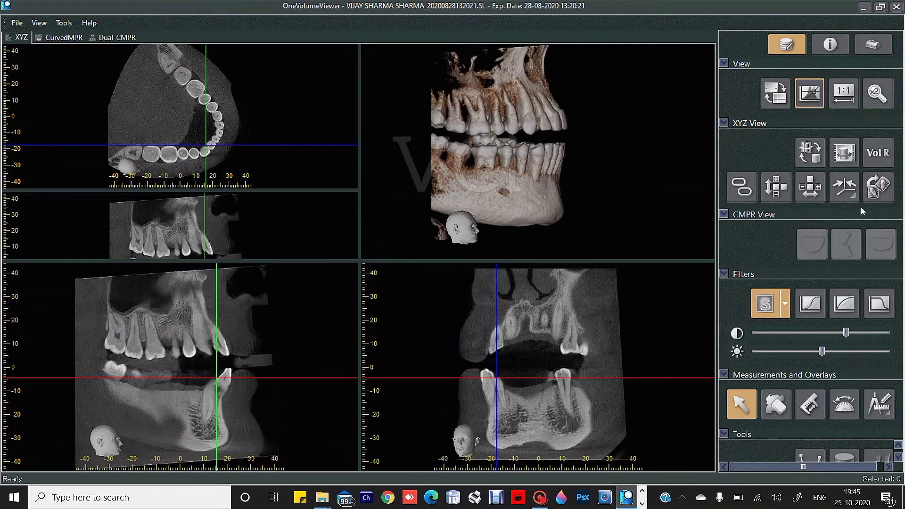
click(840, 196)
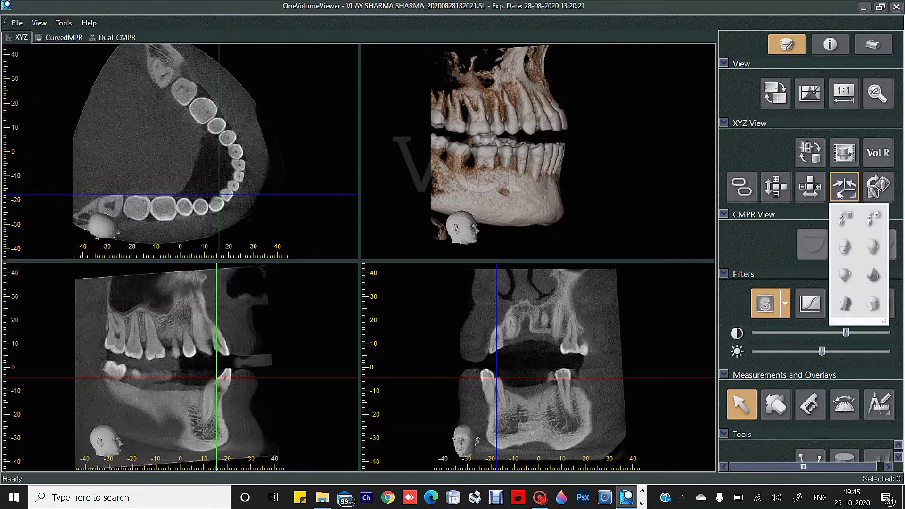
click(100, 234)
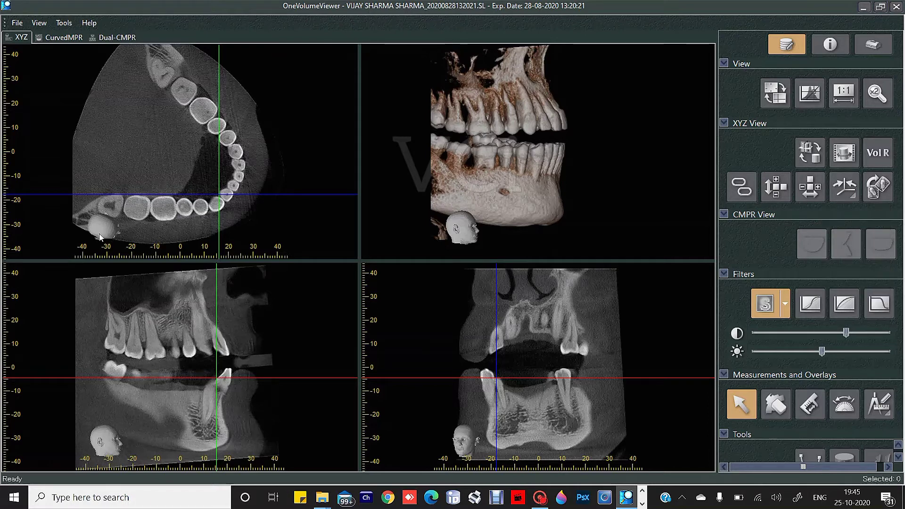
Step: Set the Orientation Indicator Position to Bottom Right and turn the 3D volume slightly
right_click(145, 154)
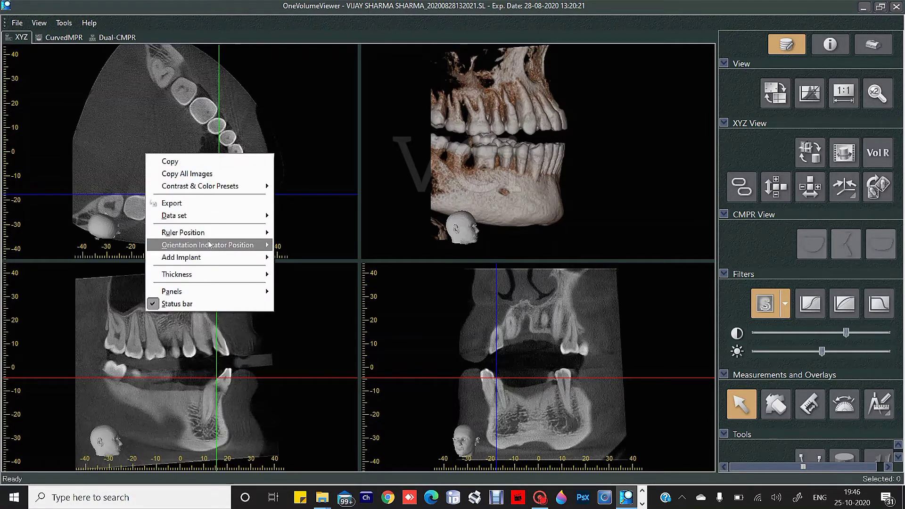
mouse_move(221, 249)
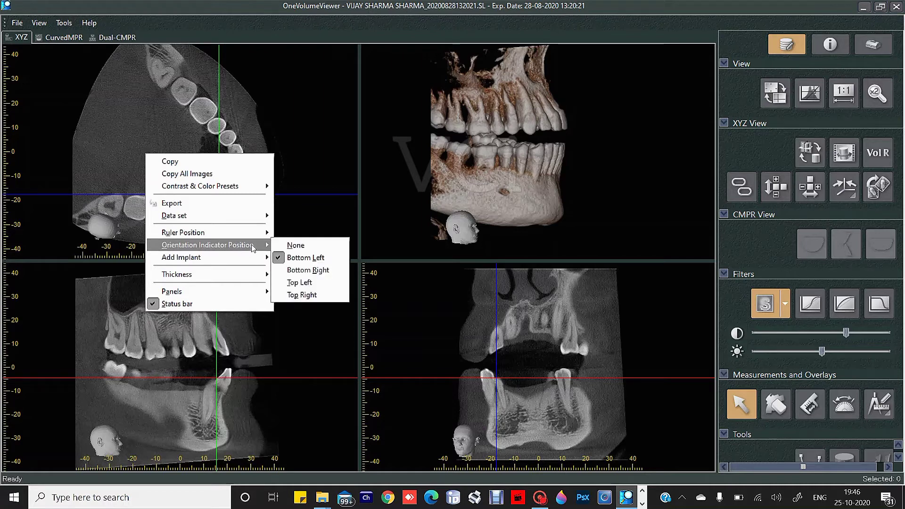
click(314, 273)
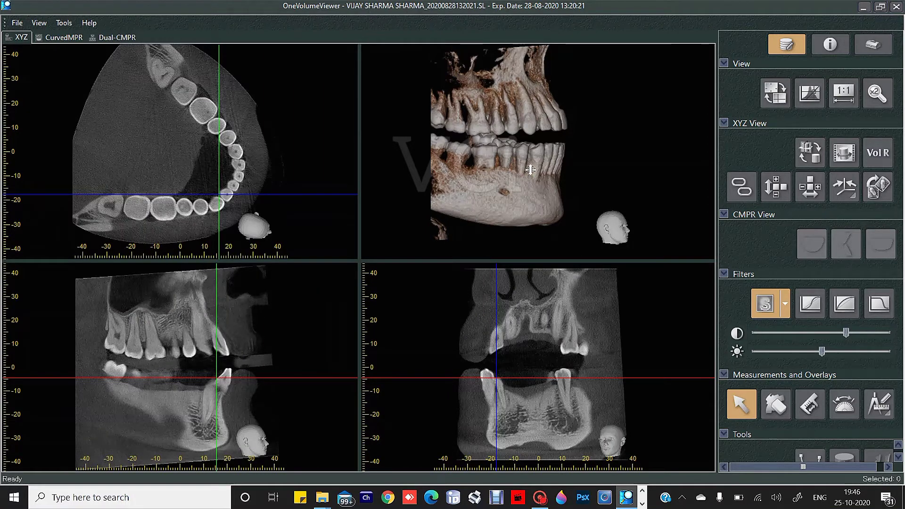
drag(524, 171, 531, 194)
right_click(538, 205)
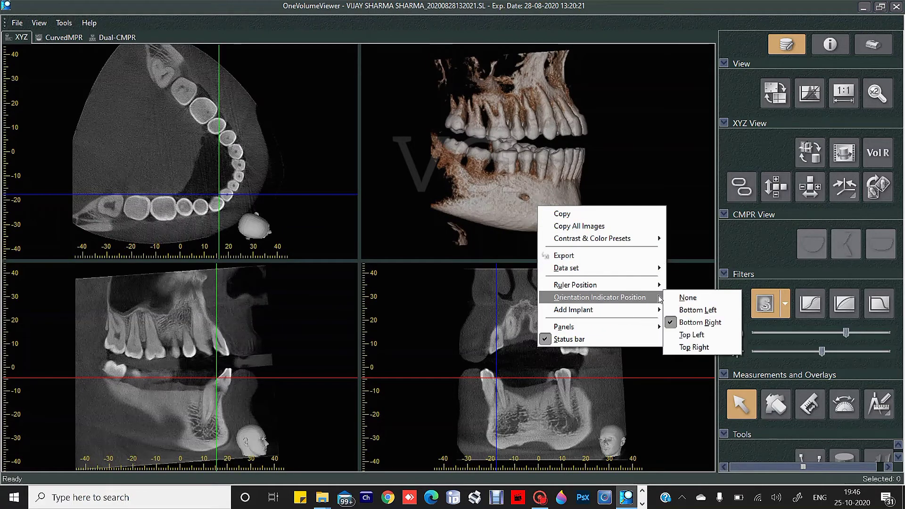
click(577, 195)
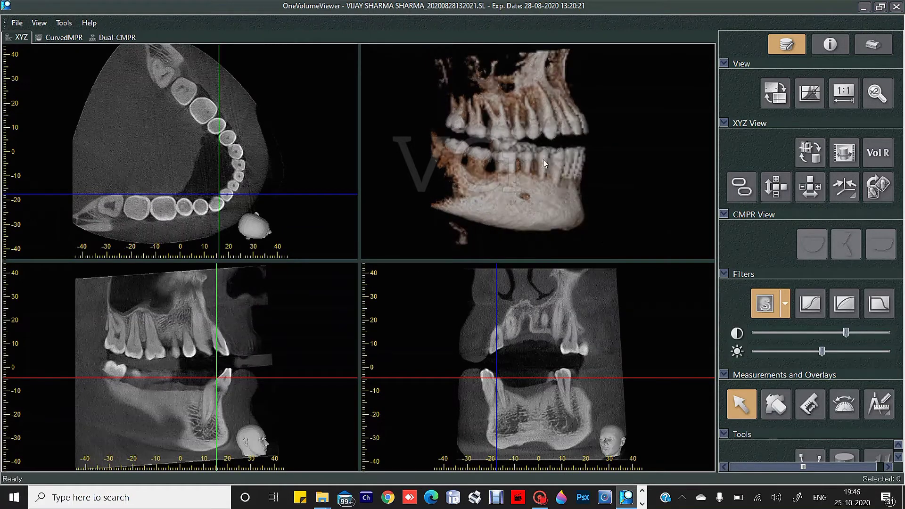
Step: Apply the front orientation preset and move the coronal slice's crosshair to the midline at the lower incisor roots
click(856, 194)
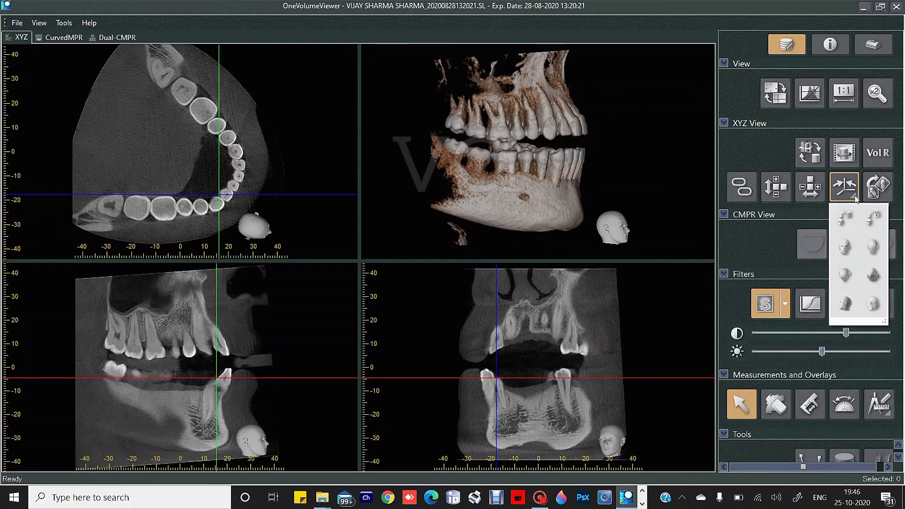
click(852, 248)
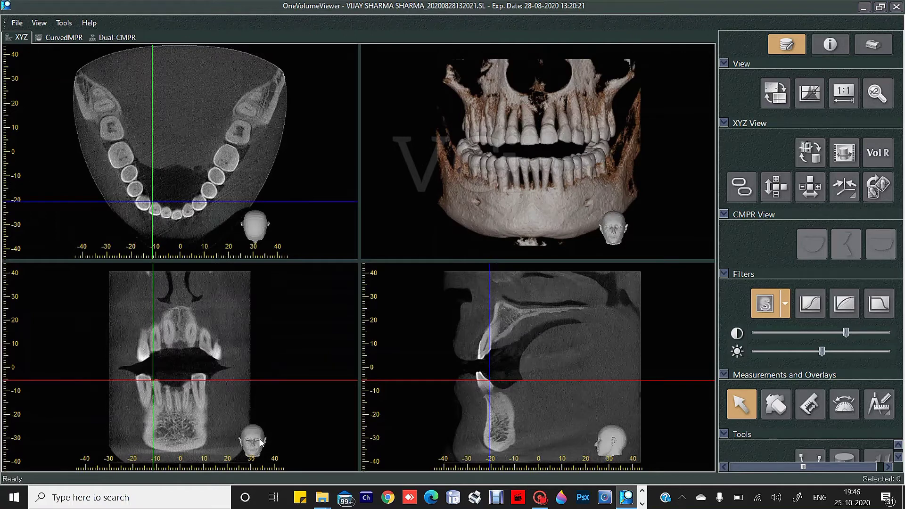
drag(155, 380, 175, 406)
Step: Apply the top orientation preset, rotate the coronal slice upright, and lower its coronal-plane reference line into the mandible
click(844, 186)
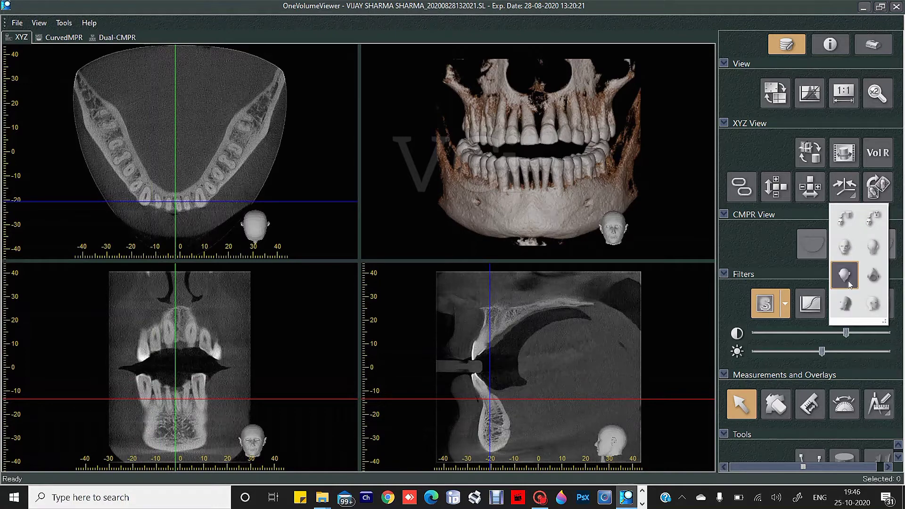
click(848, 280)
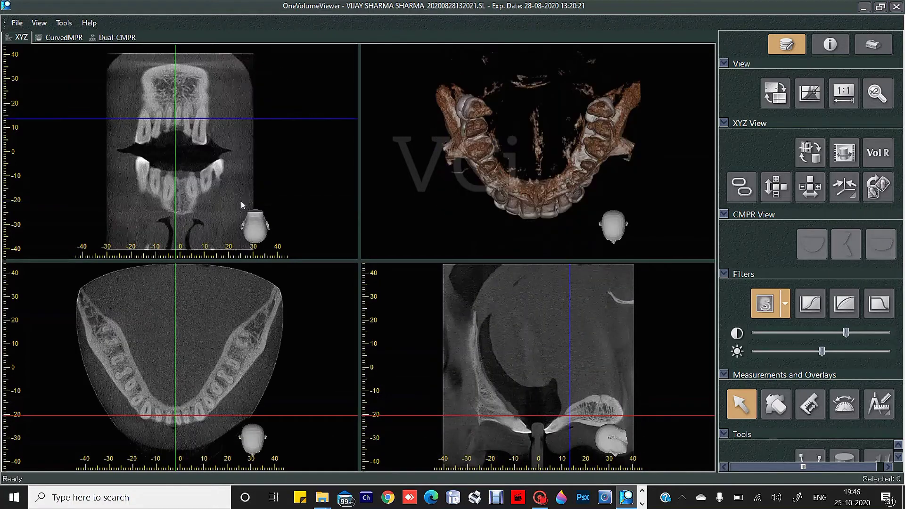
drag(221, 88, 153, 217)
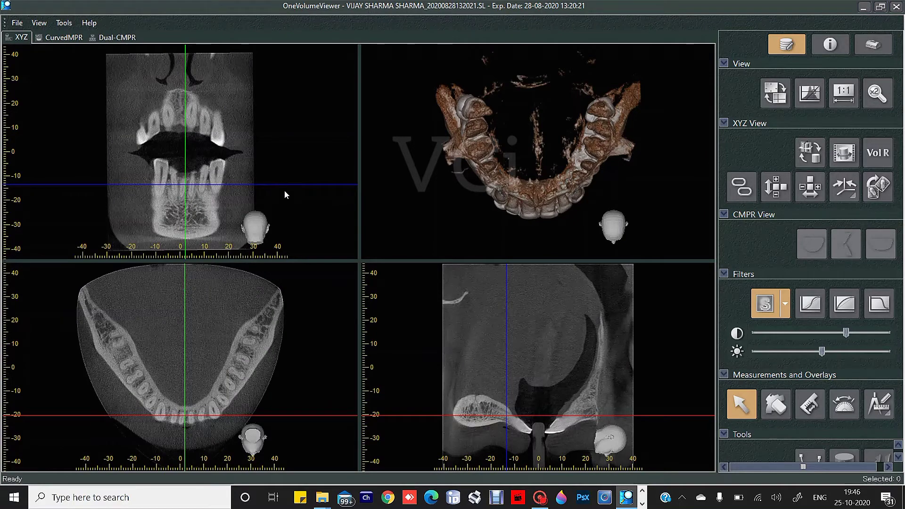
drag(281, 183, 281, 194)
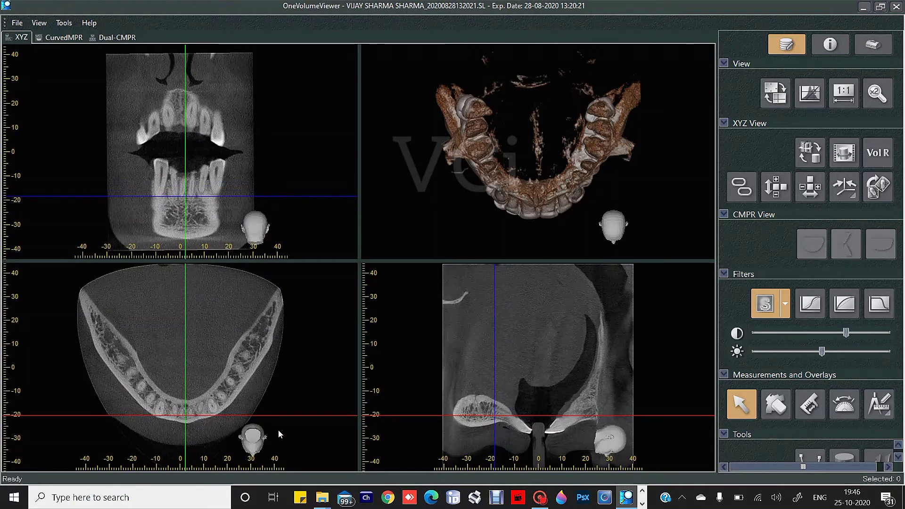
Step: Return the slices and the 3D volume to the front orientation preset
click(844, 188)
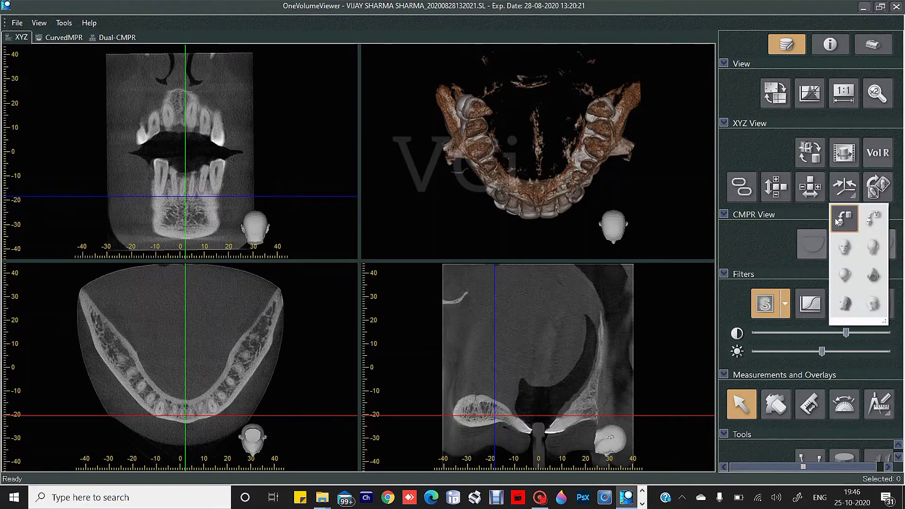
click(845, 247)
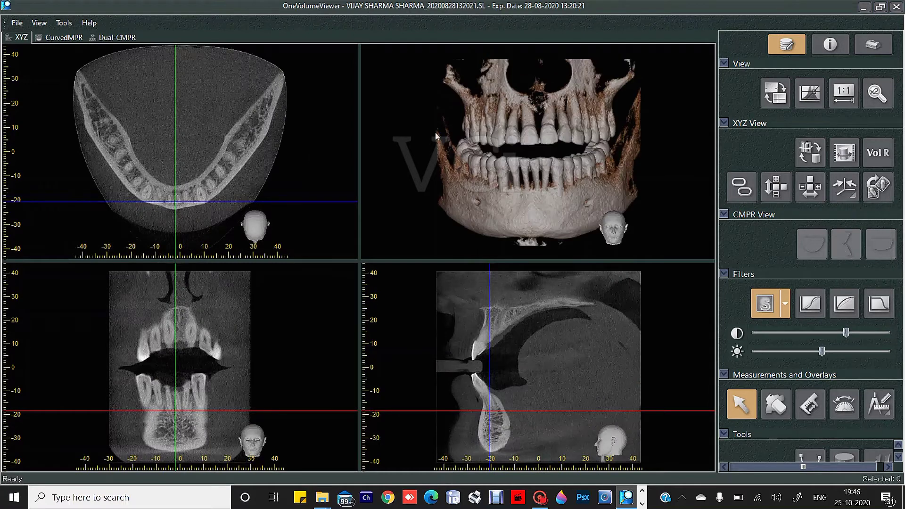
click(873, 199)
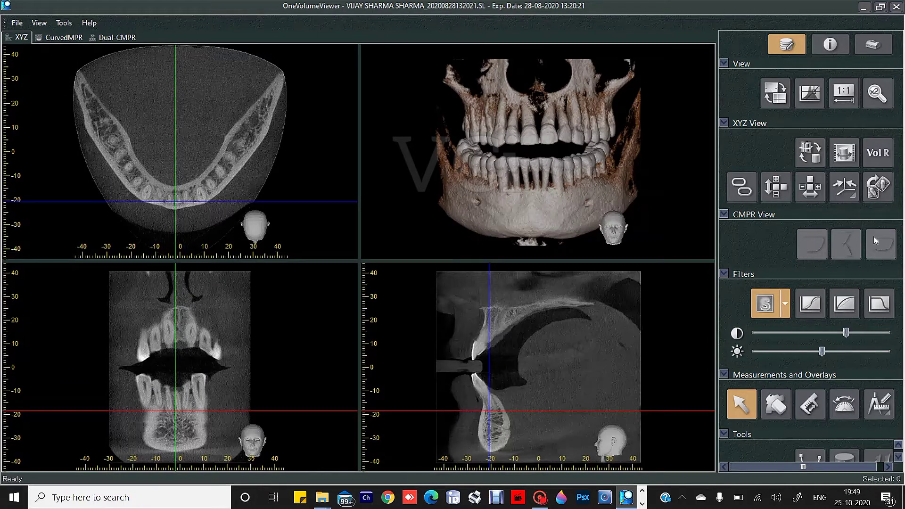
Step: Look at the CurvedMPR view and return to the XYZ view
click(69, 39)
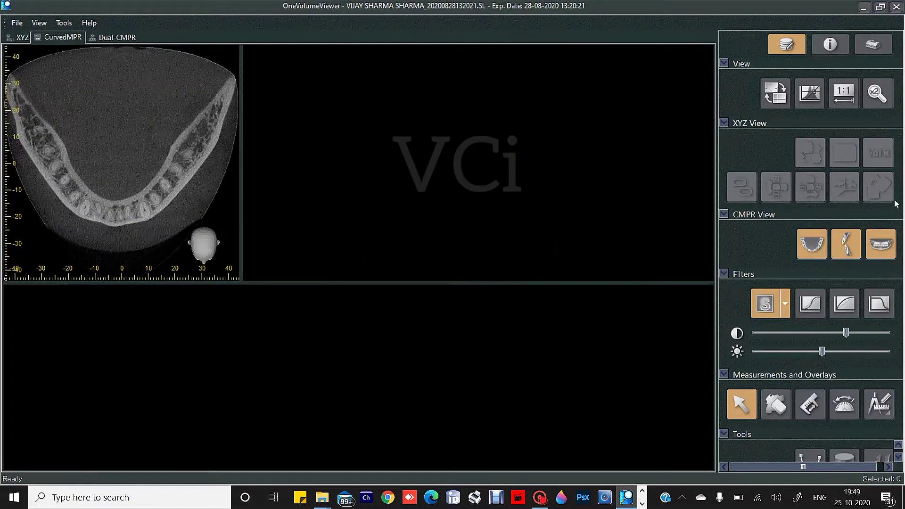
click(24, 39)
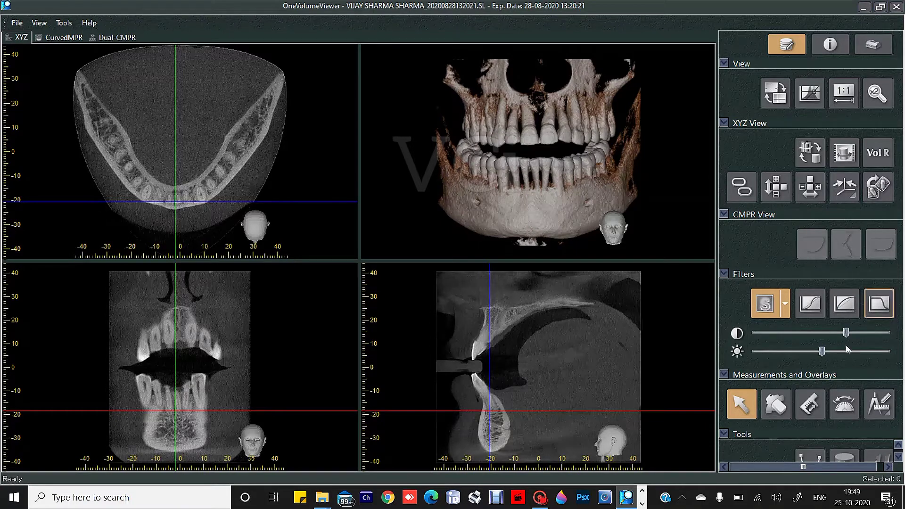
Step: Collapse the Filters section and draw the CurvedMPR arch curve on the axial slice, from the left-hand posterior jaw through the teeth to the midline
click(747, 275)
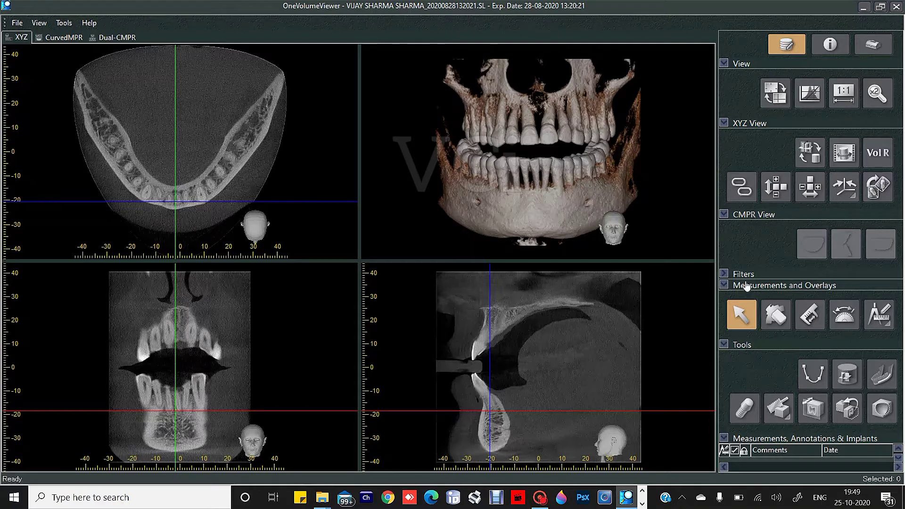
click(812, 373)
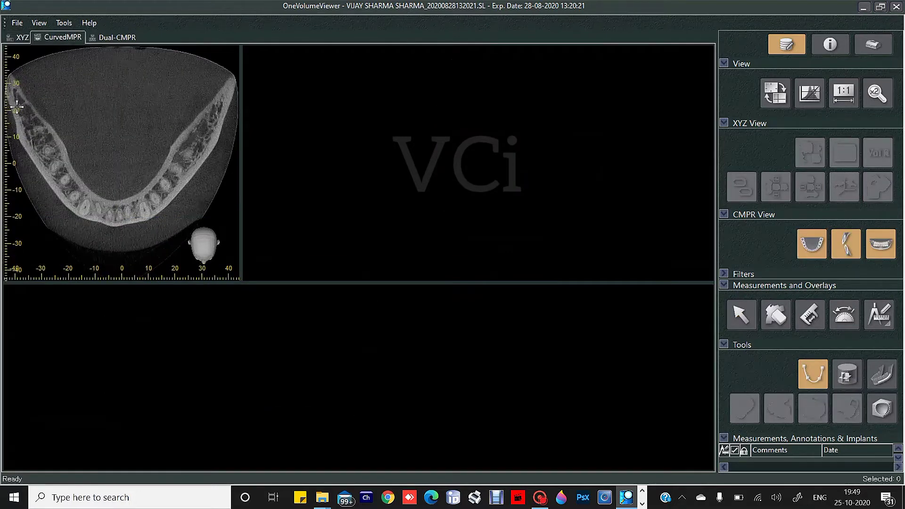
click(16, 107)
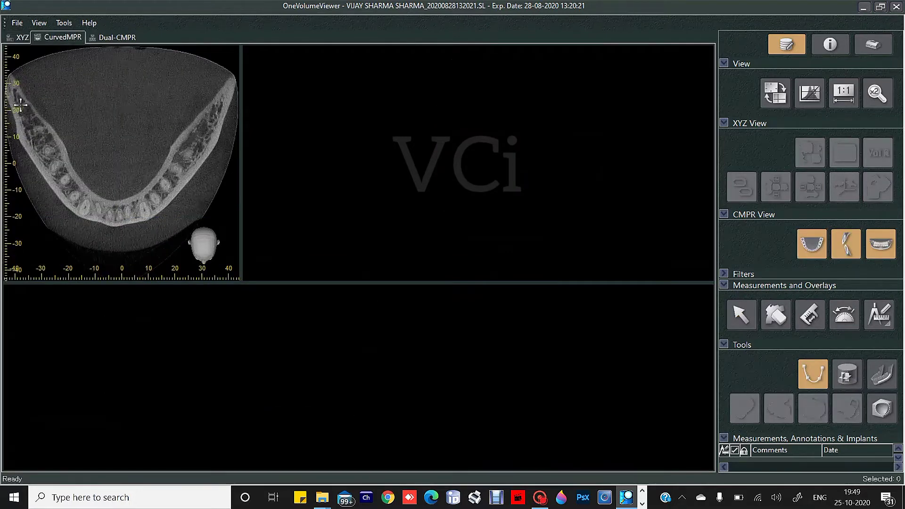
click(55, 167)
click(78, 203)
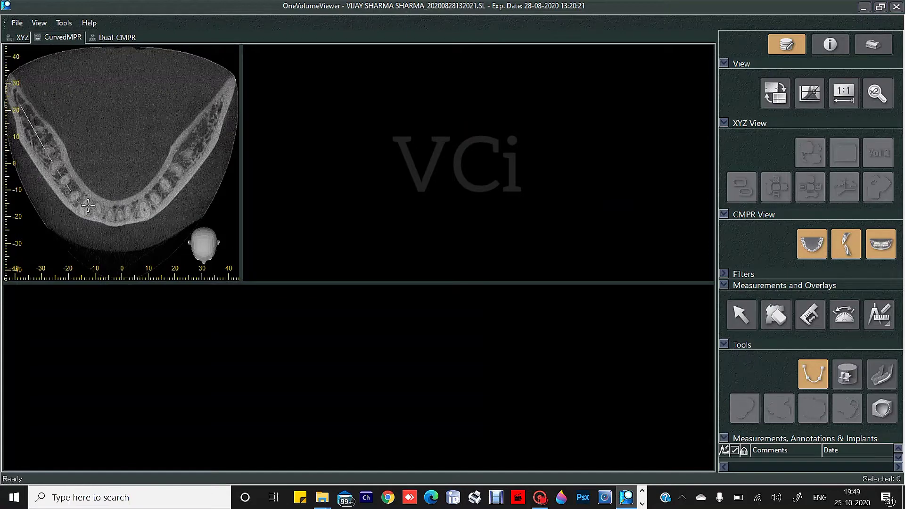
double_click(118, 215)
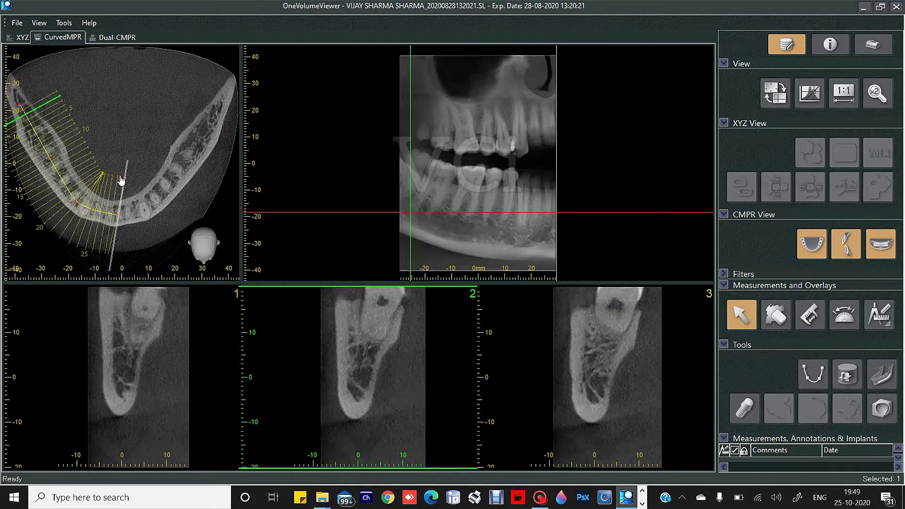
Step: Hide the mid-sagittal line in the axial and panoramic views
right_click(557, 94)
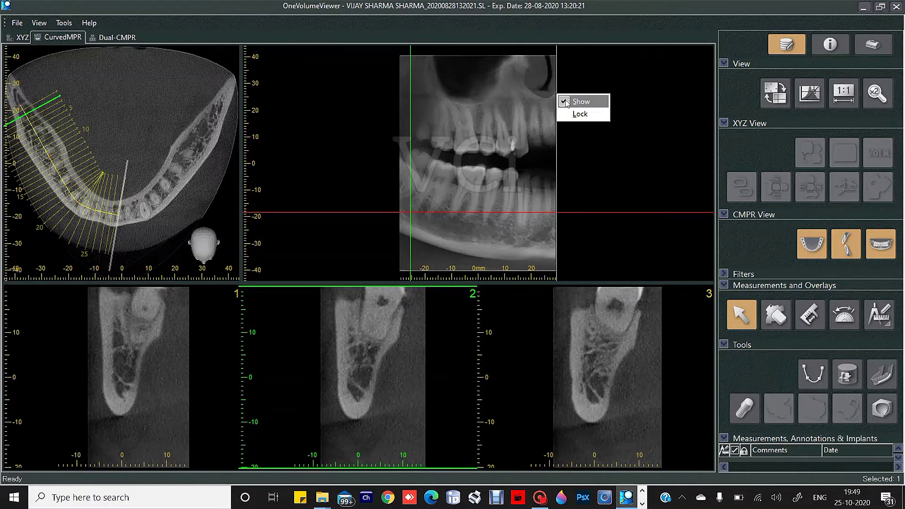
click(567, 102)
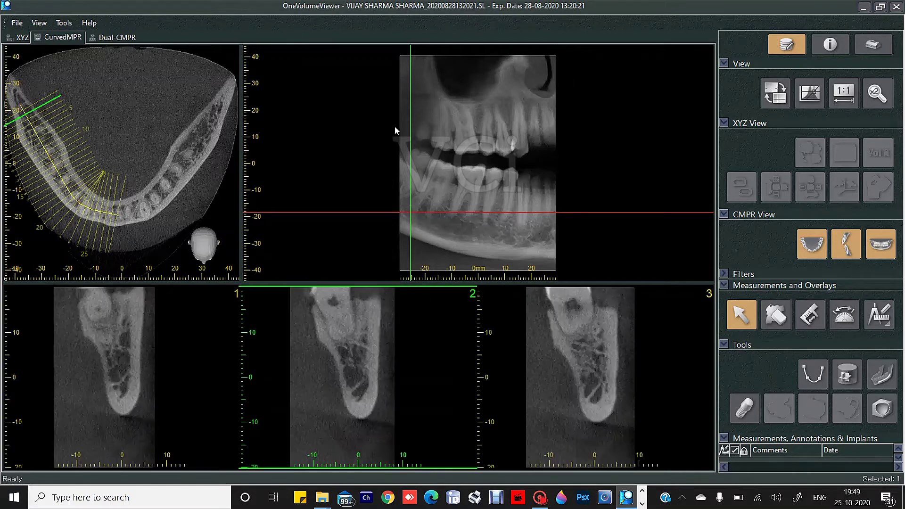
Step: Thicken the CurvedMPR arch's curve and cross-section lines by two size increments, and reduce them by one
right_click(60, 104)
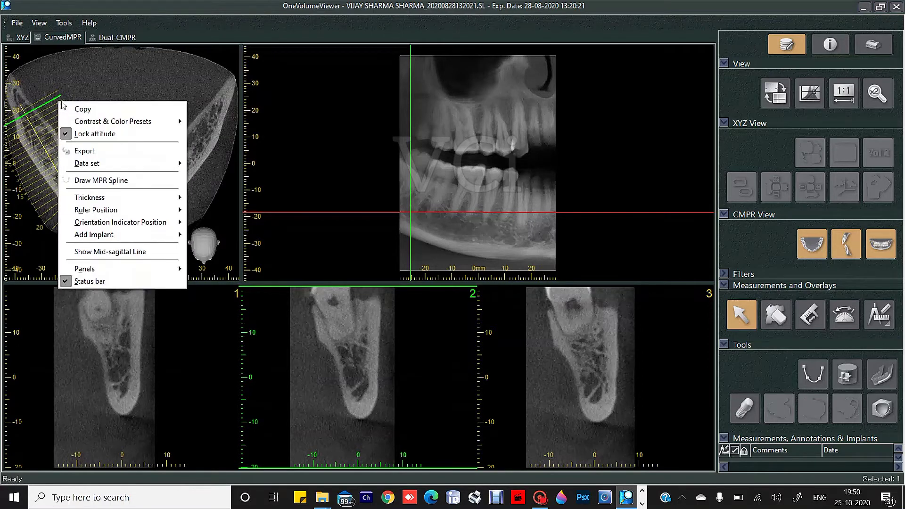
click(59, 95)
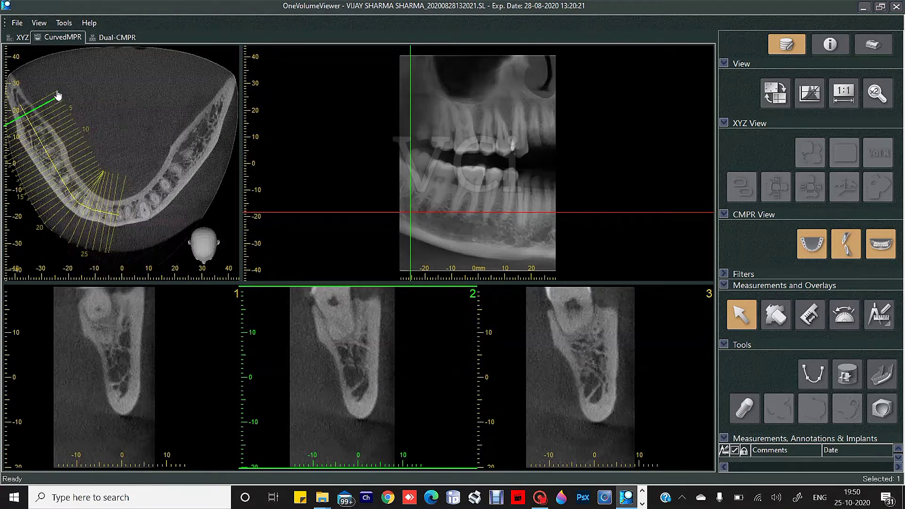
right_click(58, 94)
click(92, 116)
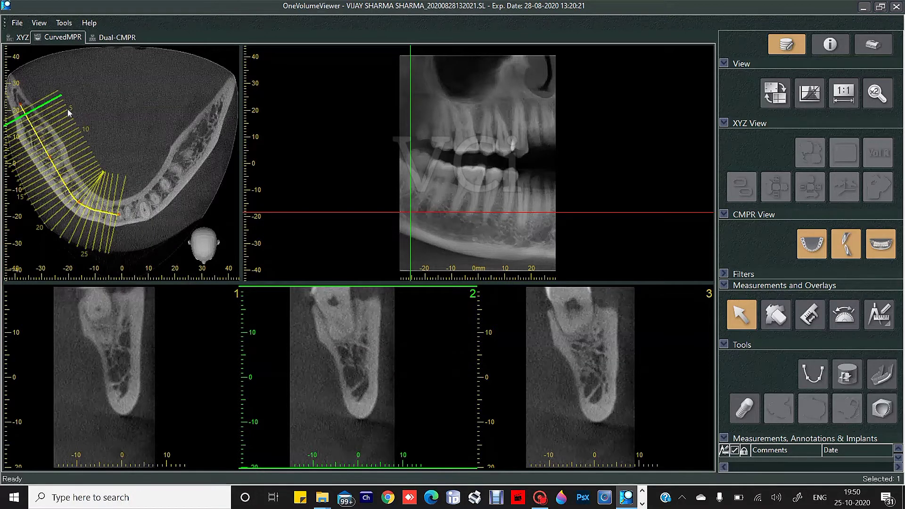
right_click(67, 109)
click(78, 127)
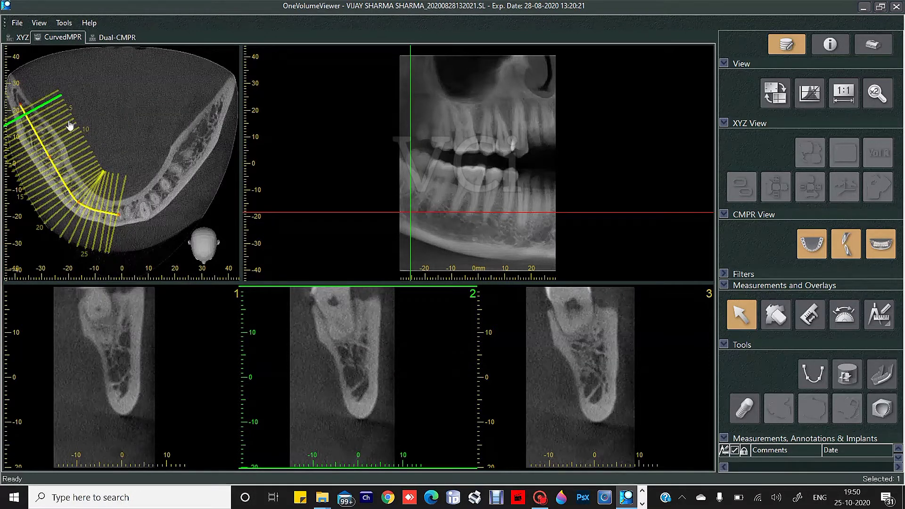
right_click(69, 121)
click(91, 157)
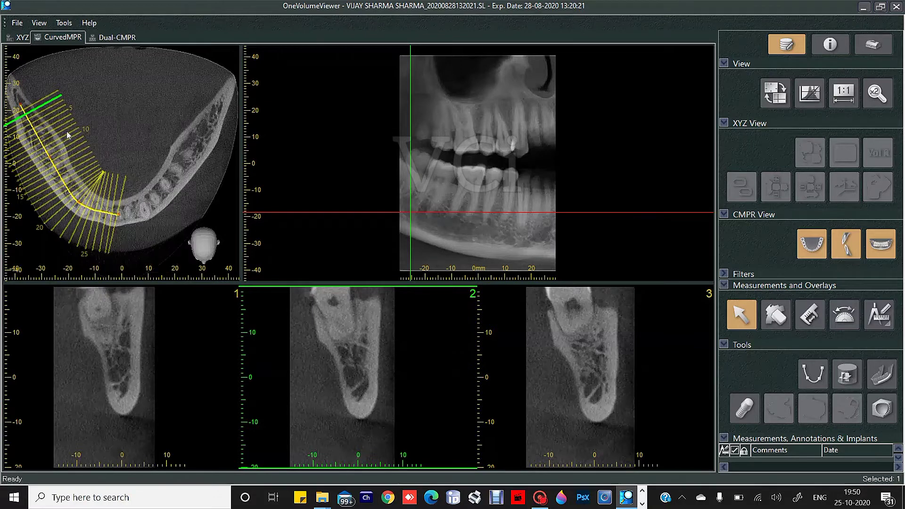
Step: Set the interval between the arch's cross-sections to 1.0 mm
right_click(73, 127)
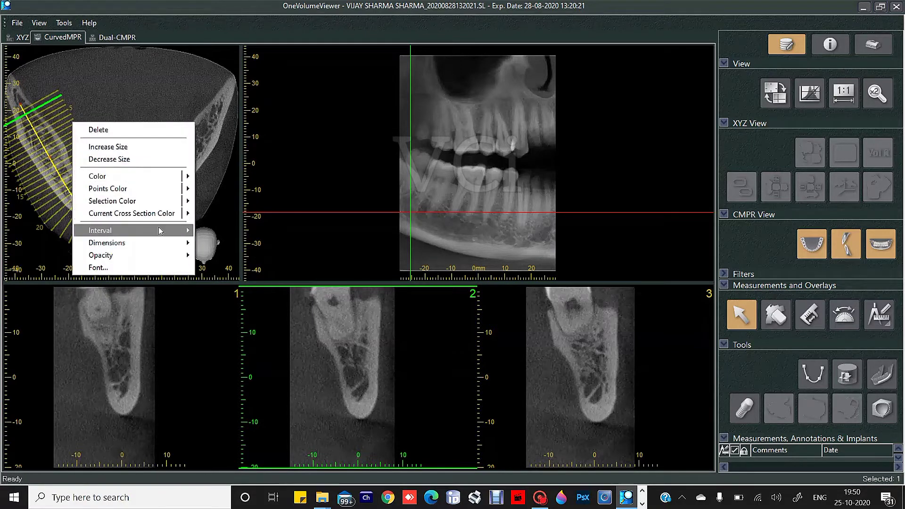
mouse_move(161, 230)
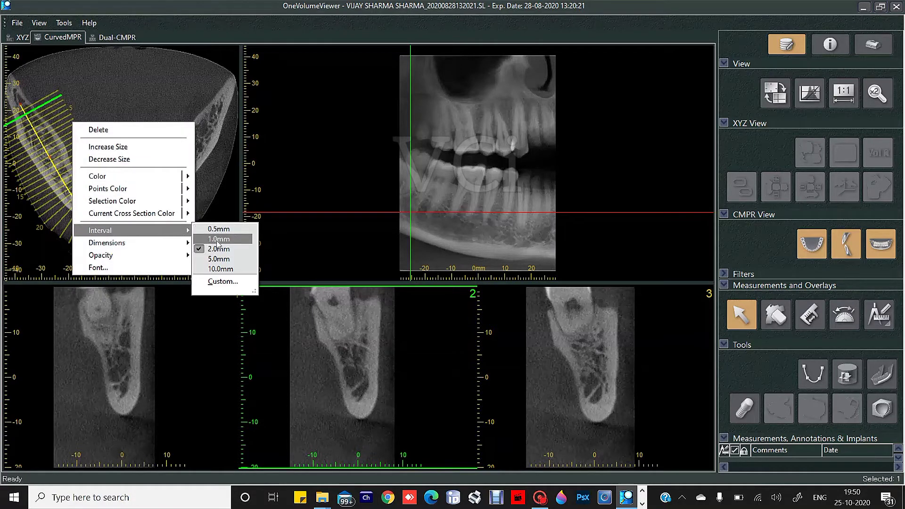
click(217, 240)
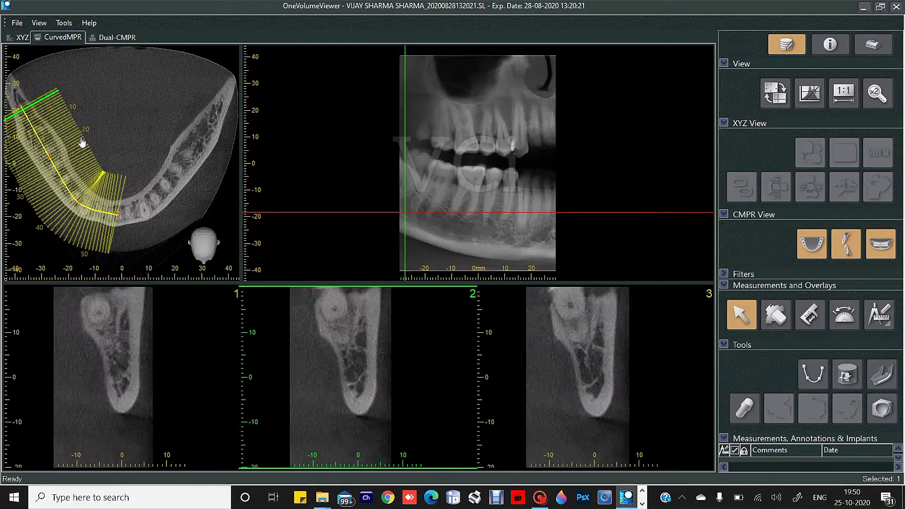
Step: Apply a much finer custom interval between the arch's cross-sections
right_click(85, 138)
mouse_move(174, 243)
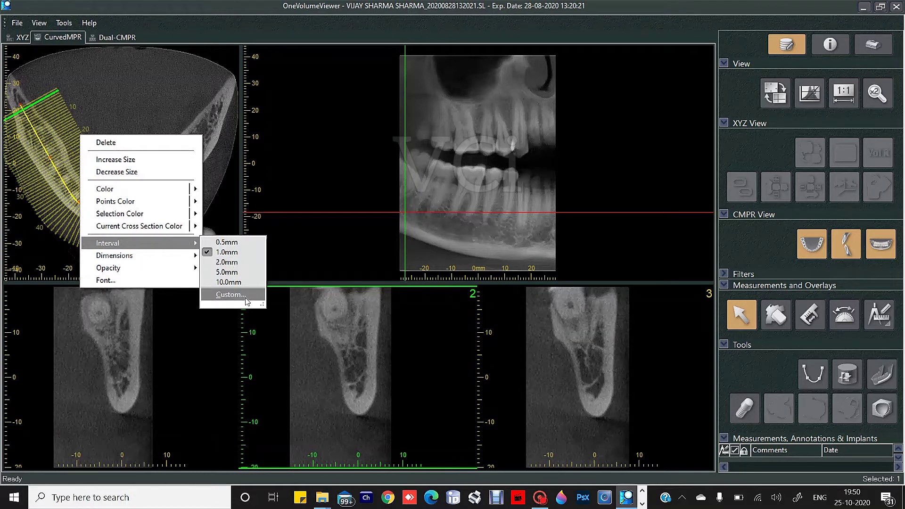
click(231, 295)
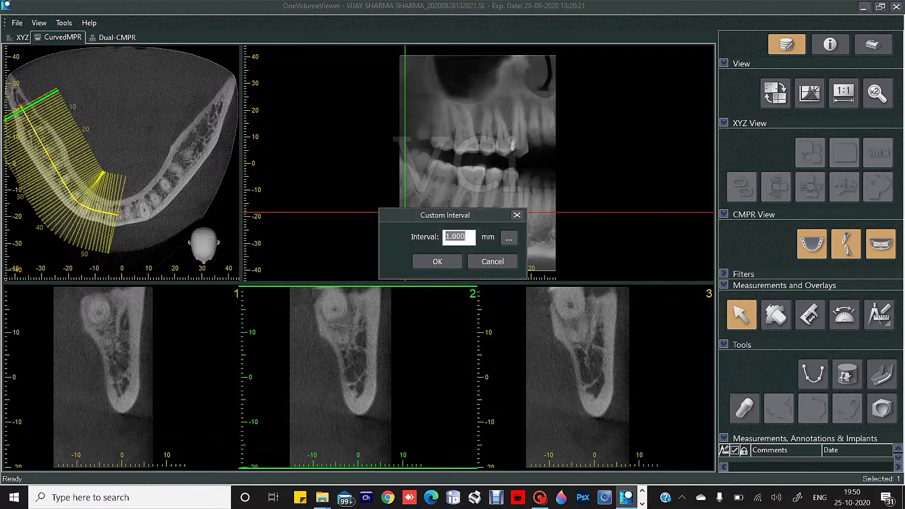
text(0.00)
click(425, 260)
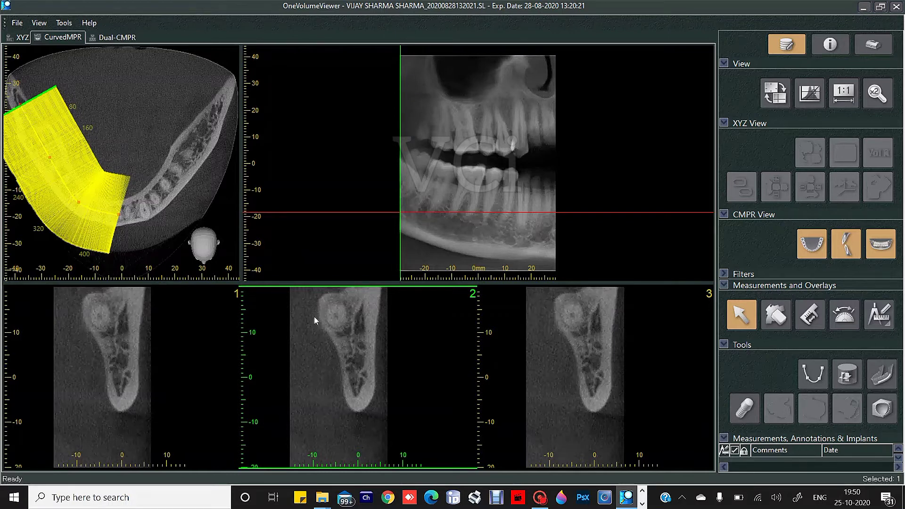
Step: Browse the closely spaced cross-sections from the arch's posterior end and from the lower molar region of the panoramic view
scroll(430, 361, down, 2)
scroll(430, 356, down, 2)
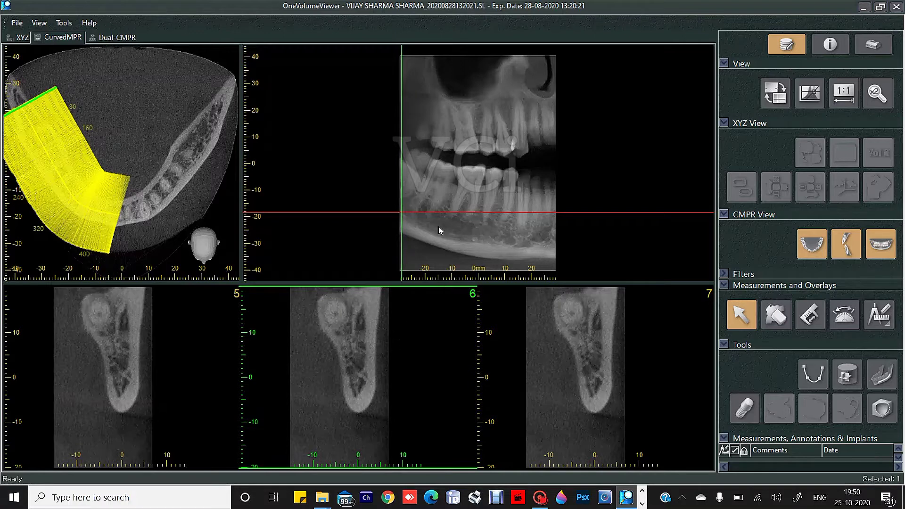
drag(400, 232, 454, 232)
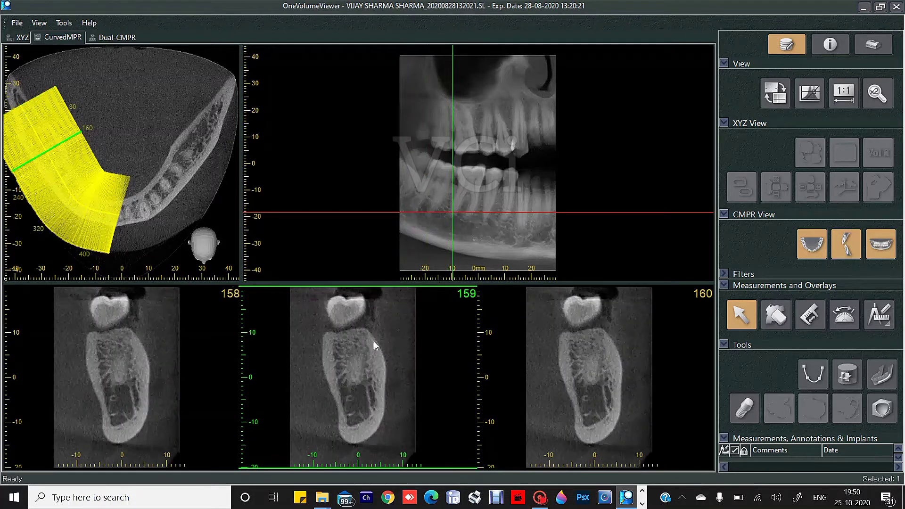
scroll(375, 341, down, 2)
scroll(375, 330, down, 2)
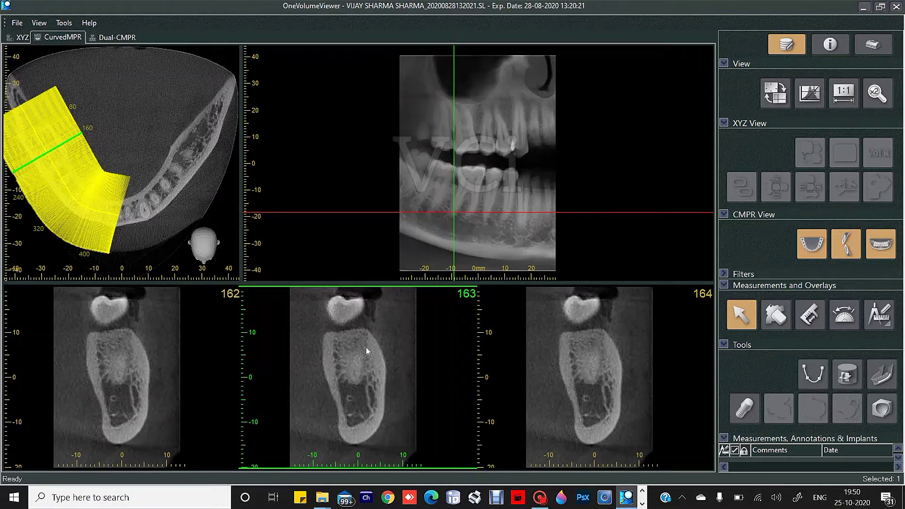
scroll(366, 347, down, 1)
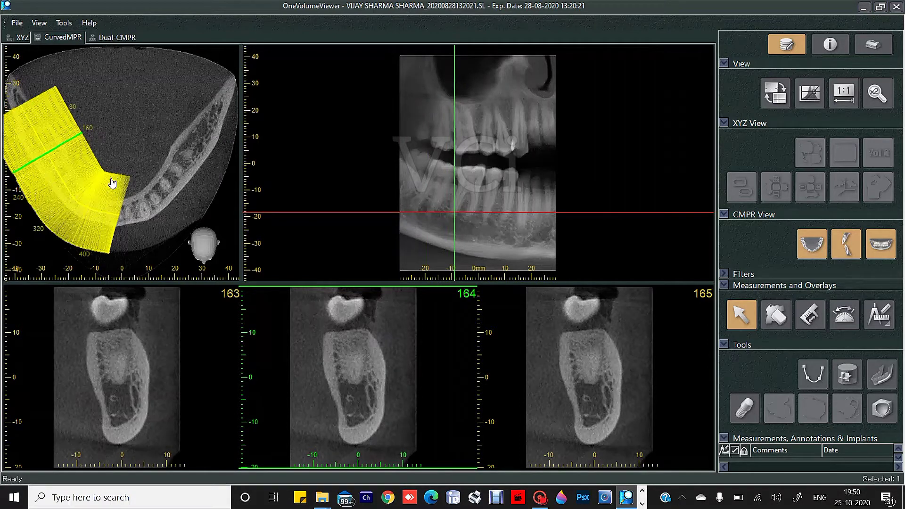
Step: Return the cross-section interval to 1.0 mm and advance the current slice to cross-section 9
right_click(113, 183)
mouse_move(200, 288)
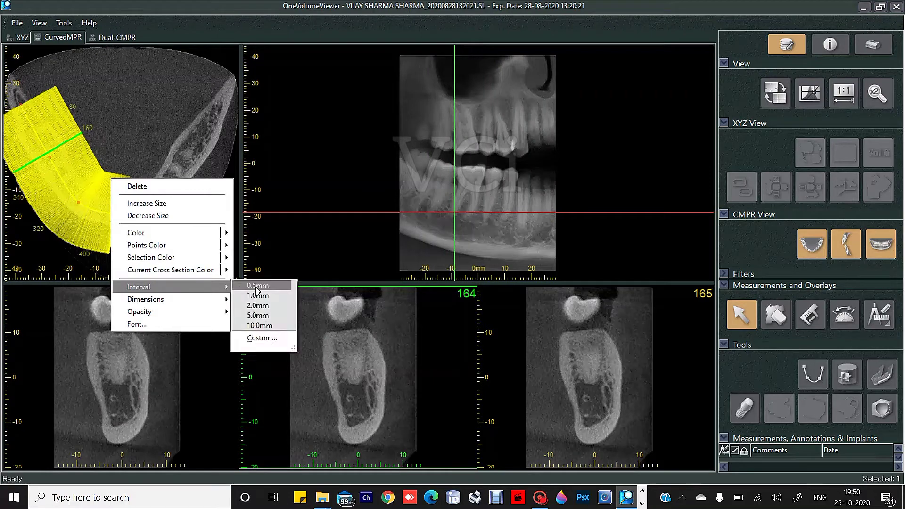
click(261, 295)
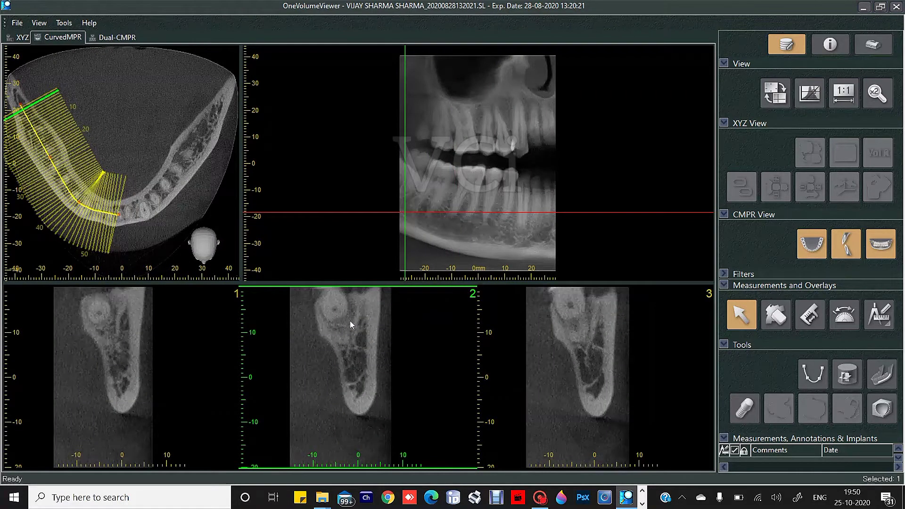
scroll(350, 322, down, 7)
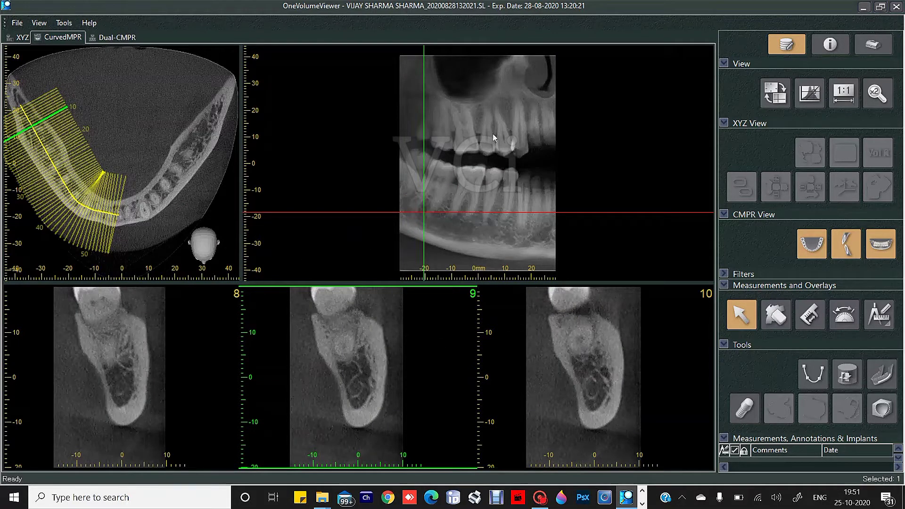
Step: Set the panoramic view's slice thickness to 0.5 mm
right_click(475, 173)
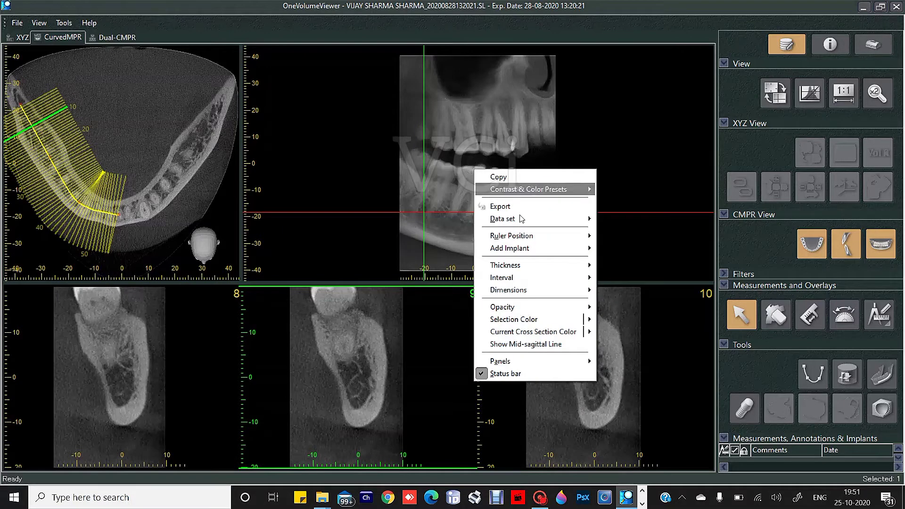
mouse_move(573, 266)
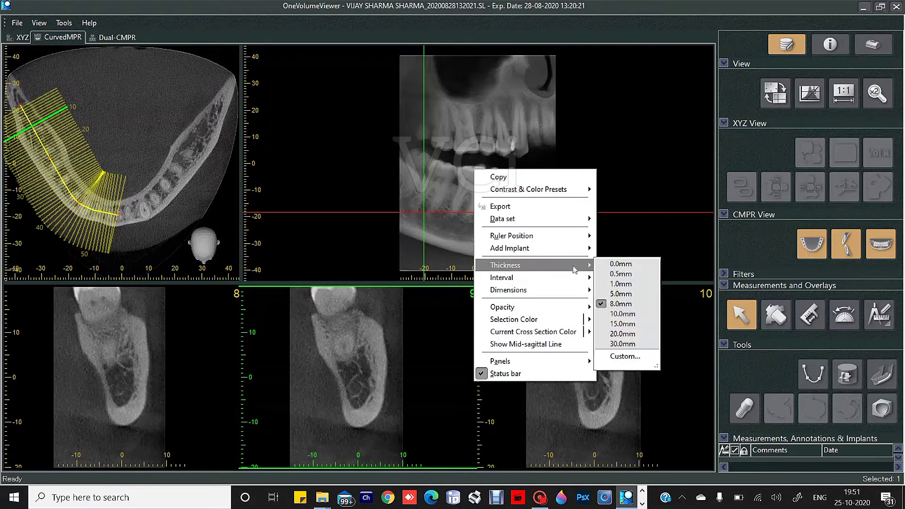
click(613, 274)
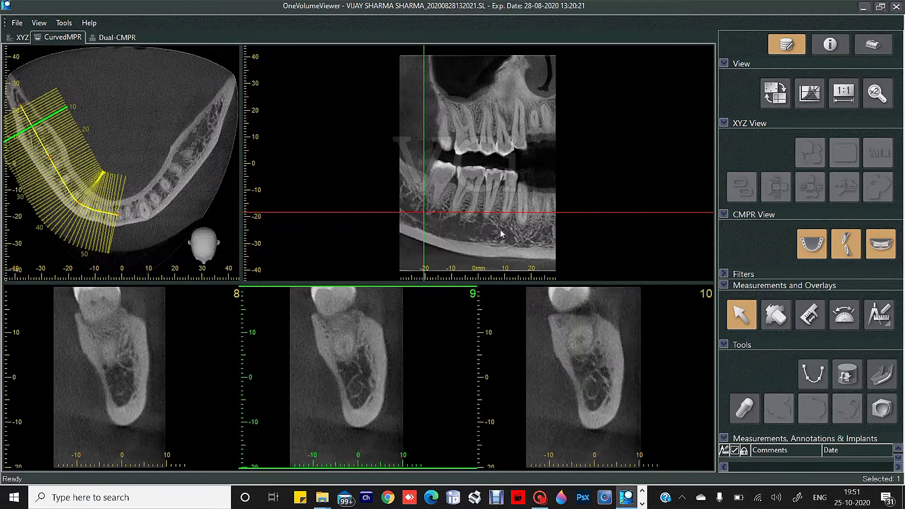
Step: Shift the panoramic view's axial and cross-section reference lines to examine slices through the lower teeth, up to cross-section 39
drag(467, 224, 468, 206)
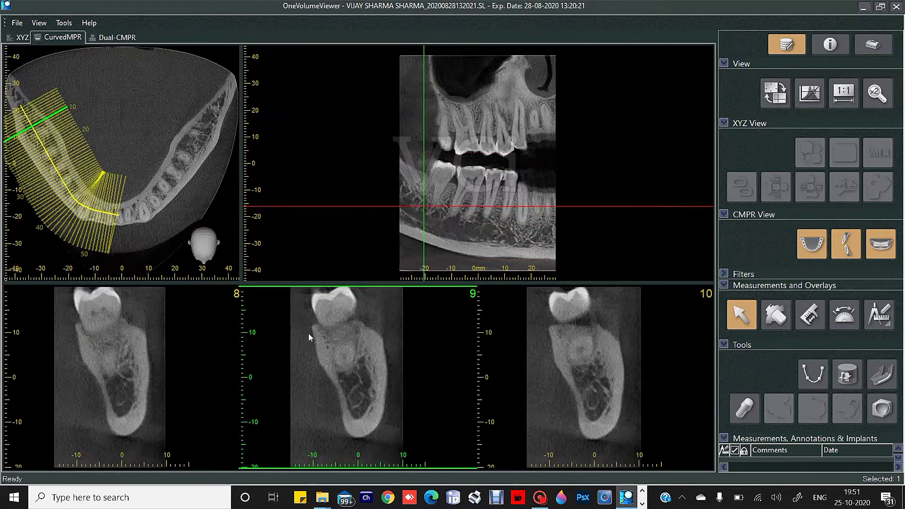
scroll(386, 343, down, 14)
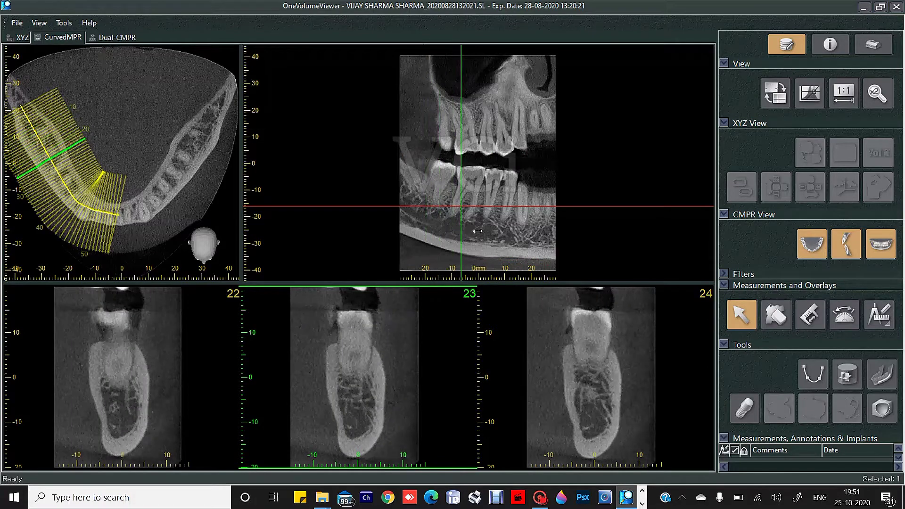
drag(478, 231, 517, 219)
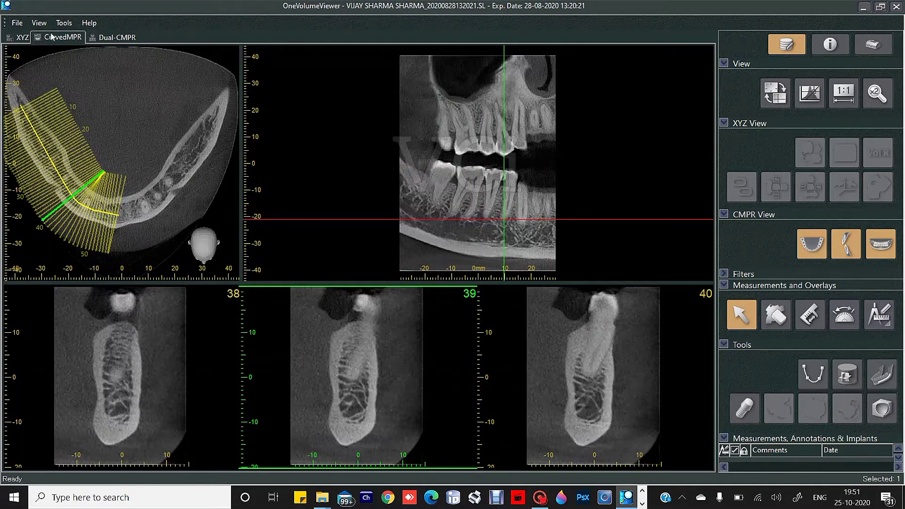
Step: Return to the XYZ view, move the coronal reference line slightly backward on the axial slice, and show the FOV region
click(20, 37)
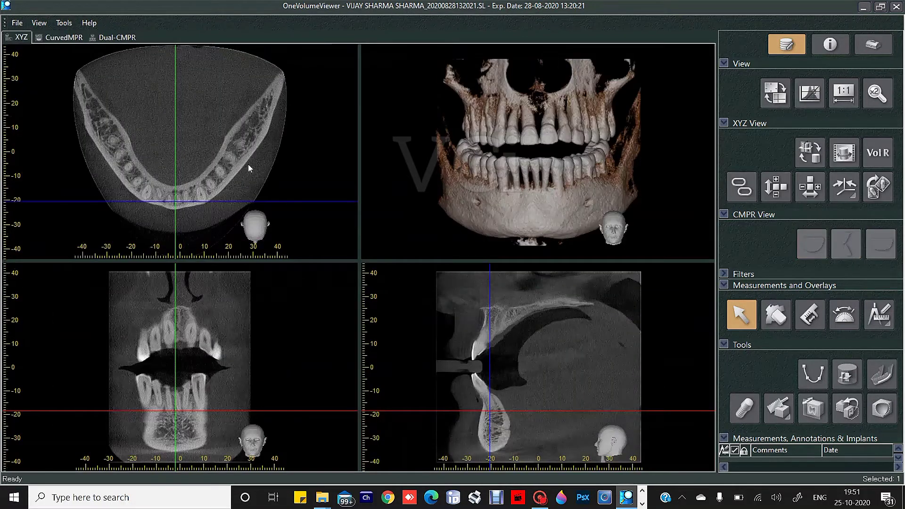
drag(192, 203, 191, 194)
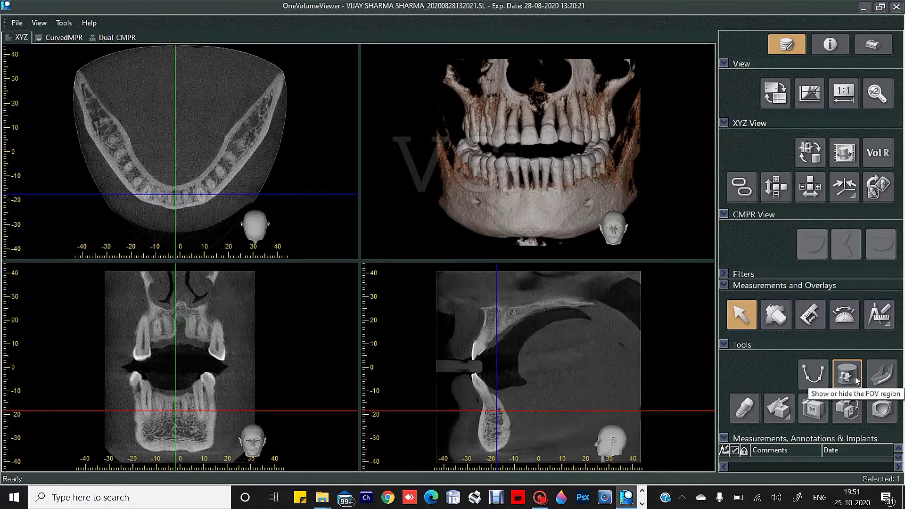
click(857, 380)
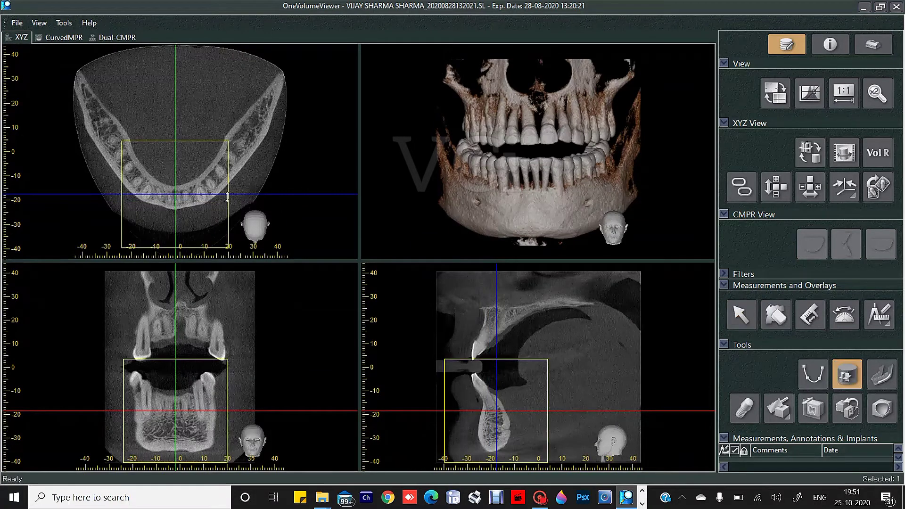
Step: Move the FOV region further back on the axial slice and enlarge it to about 62 mm wide
drag(183, 194, 177, 183)
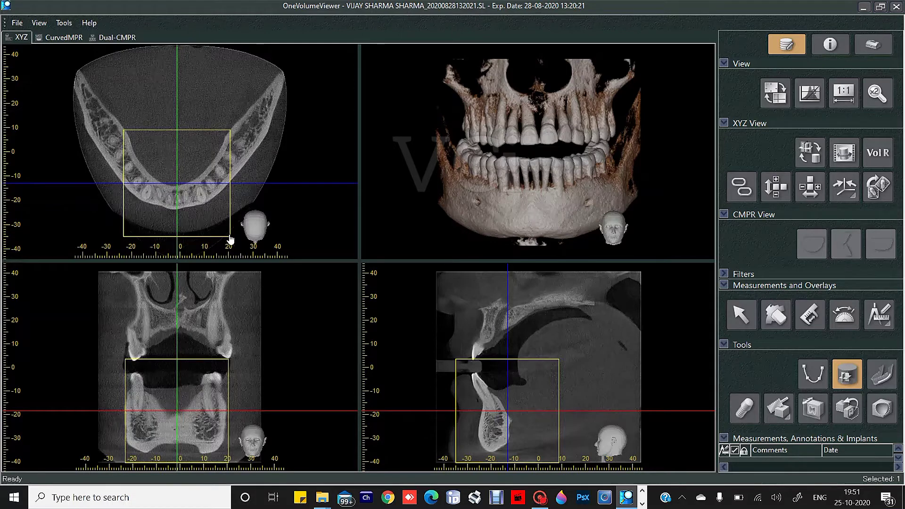
drag(230, 240, 253, 259)
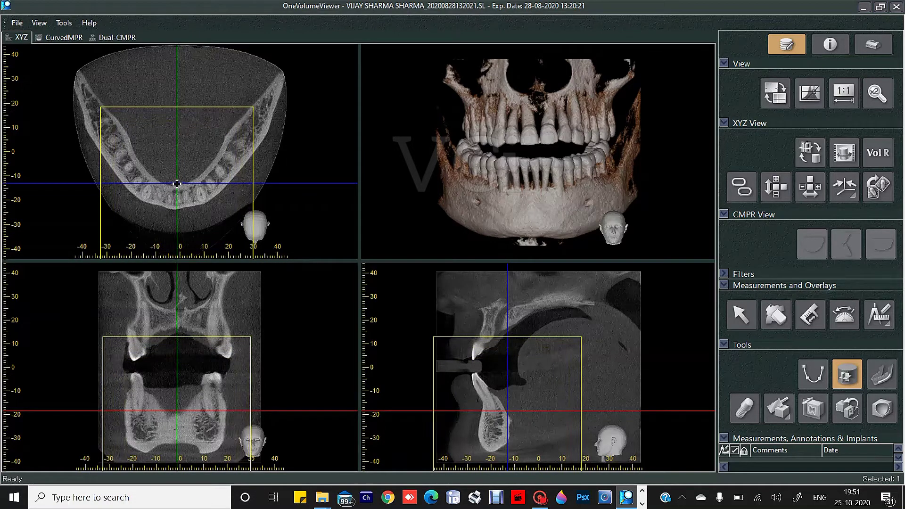
drag(171, 193, 177, 169)
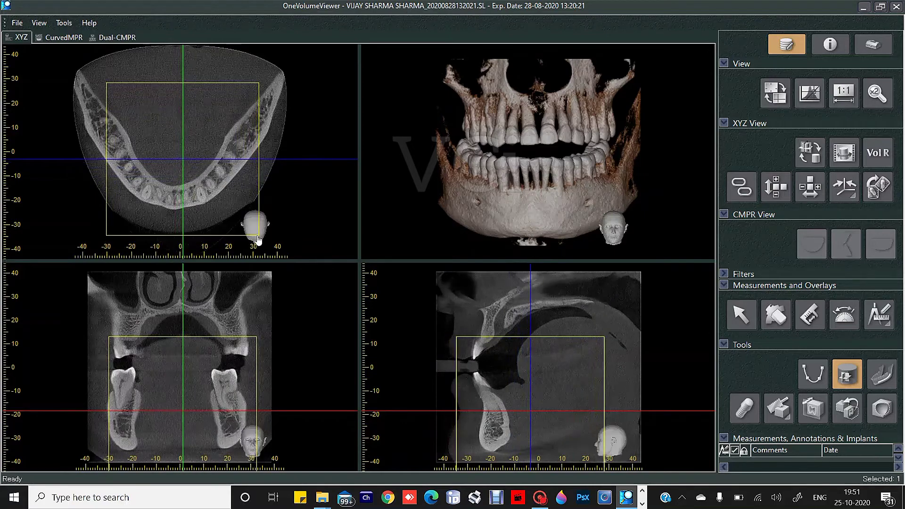
Step: Move the FOV region over the right-hand posterior jaw on the axial slice and shrink it to about 36 mm wide
drag(259, 236, 238, 219)
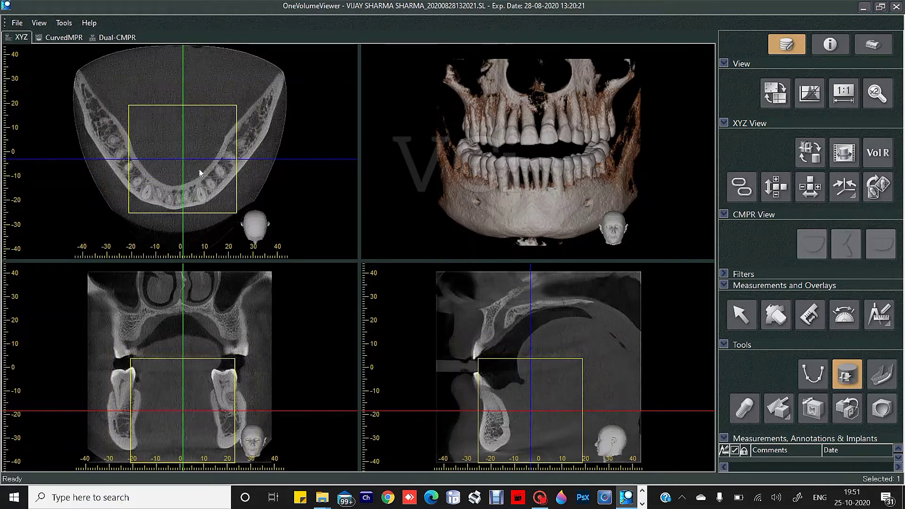
drag(184, 157, 243, 130)
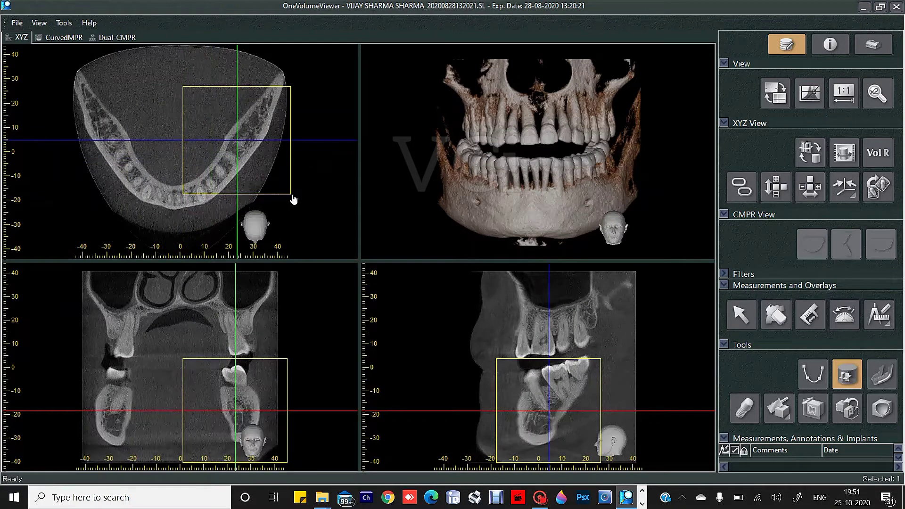
drag(290, 194, 282, 187)
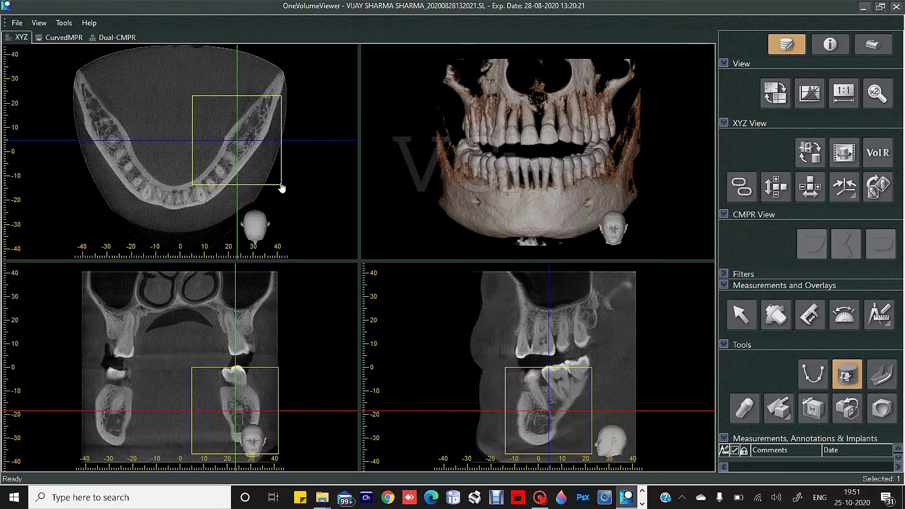
Step: Open the FOV region as an enlarged view and shift the reference lines forward and inward along the jaw on the axial slice
double_click(281, 186)
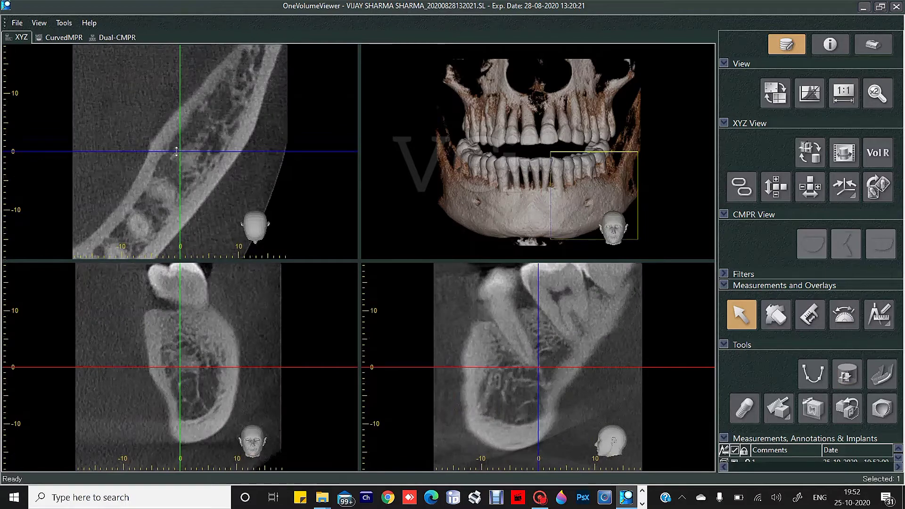
drag(176, 151, 138, 217)
click(878, 93)
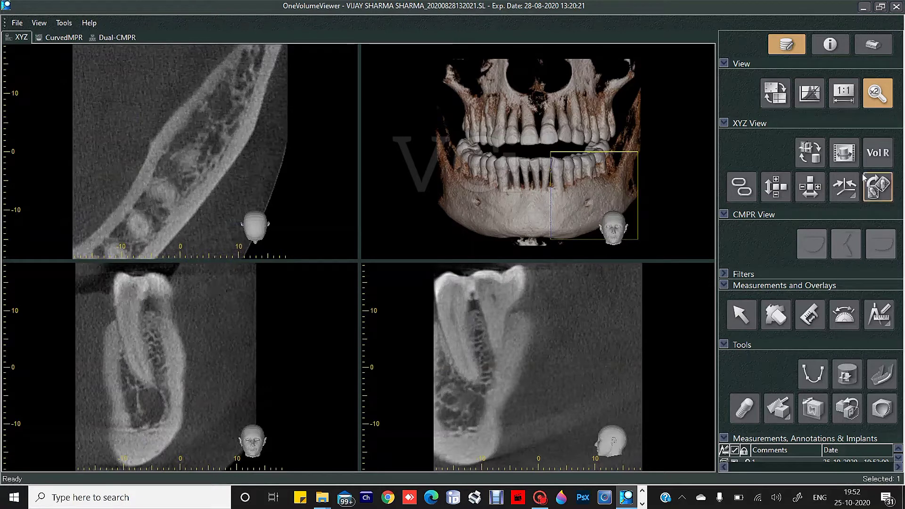
click(875, 100)
click(742, 314)
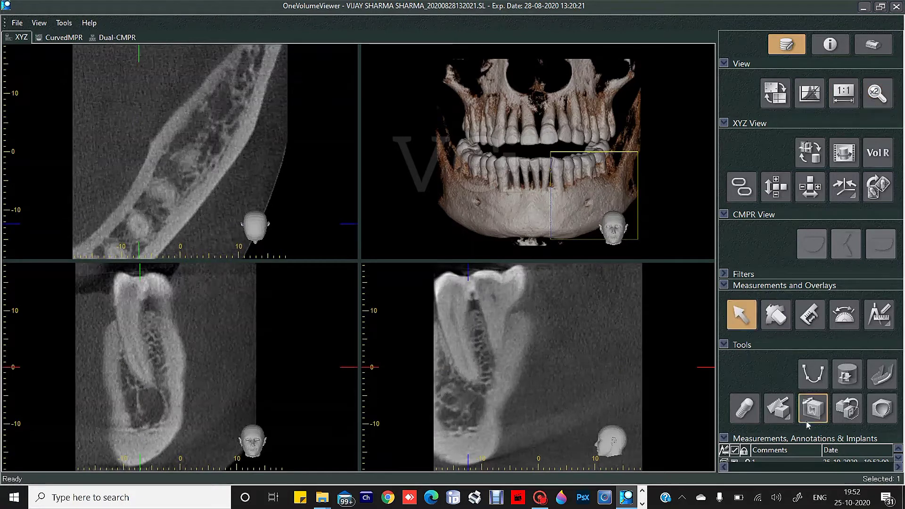
Step: Return to the full volume slices and hide the FOV region using its entry in the annotations list
click(225, 139)
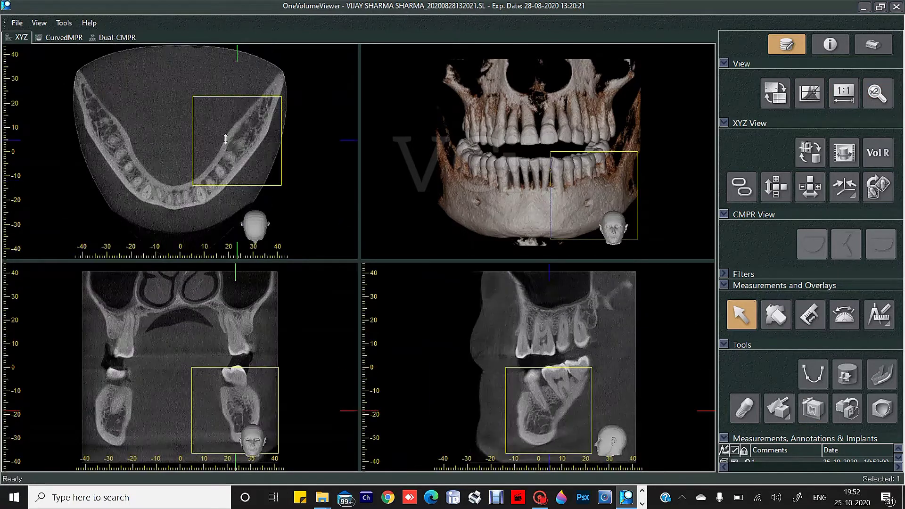
click(882, 99)
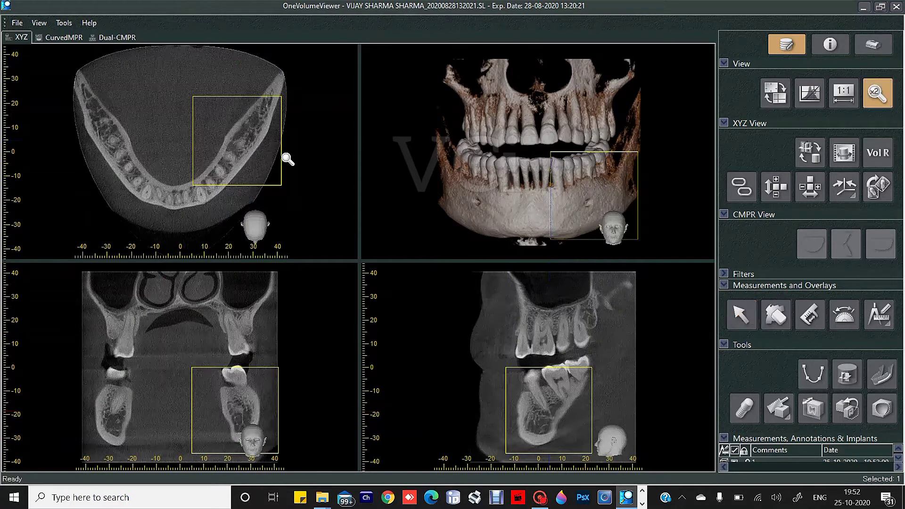
drag(231, 156, 215, 182)
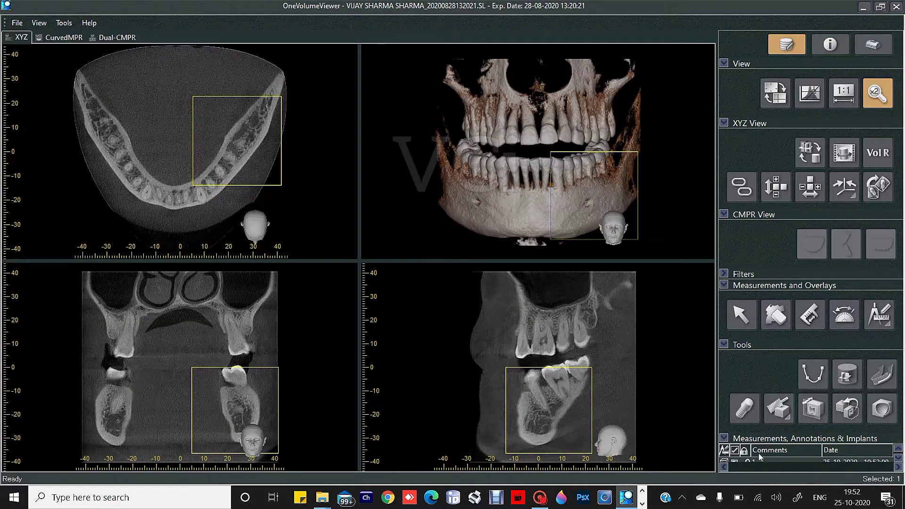
click(744, 344)
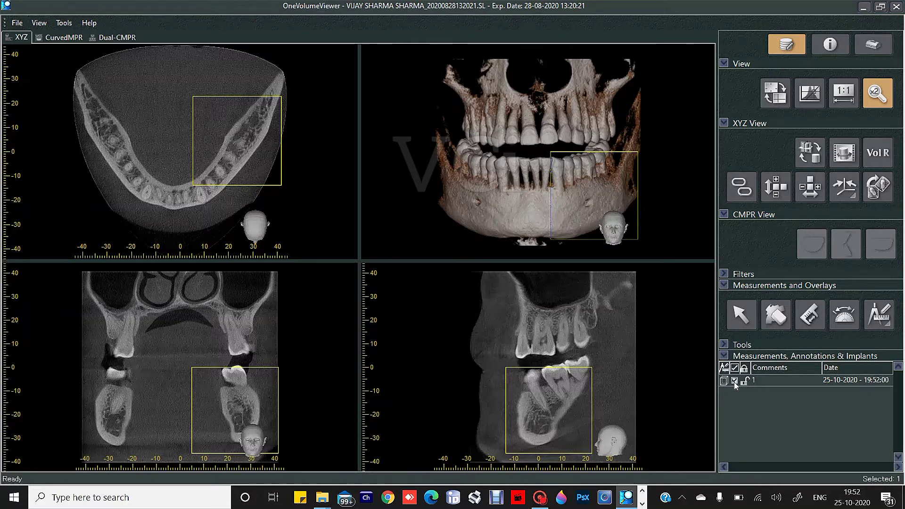
click(735, 381)
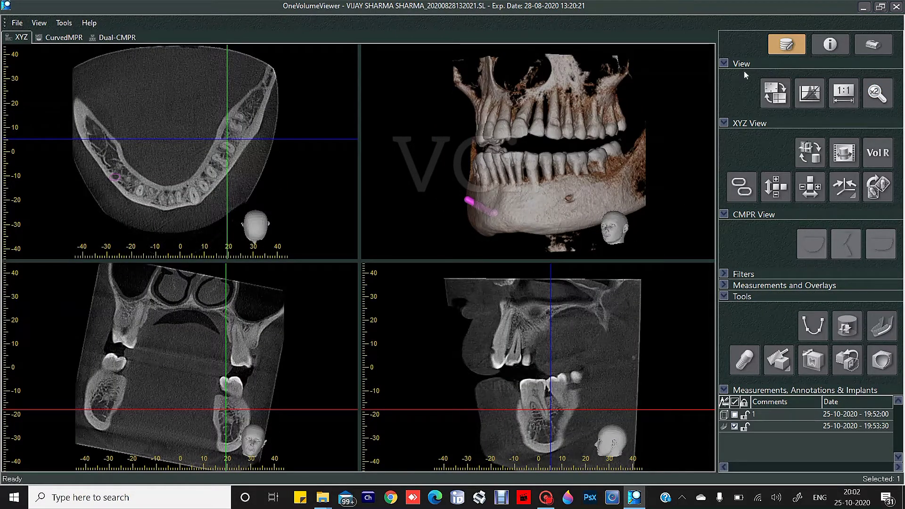
Step: Collapse the general, XYZ and CMPR view tool groups and reveal the filter and measurement tools
click(740, 65)
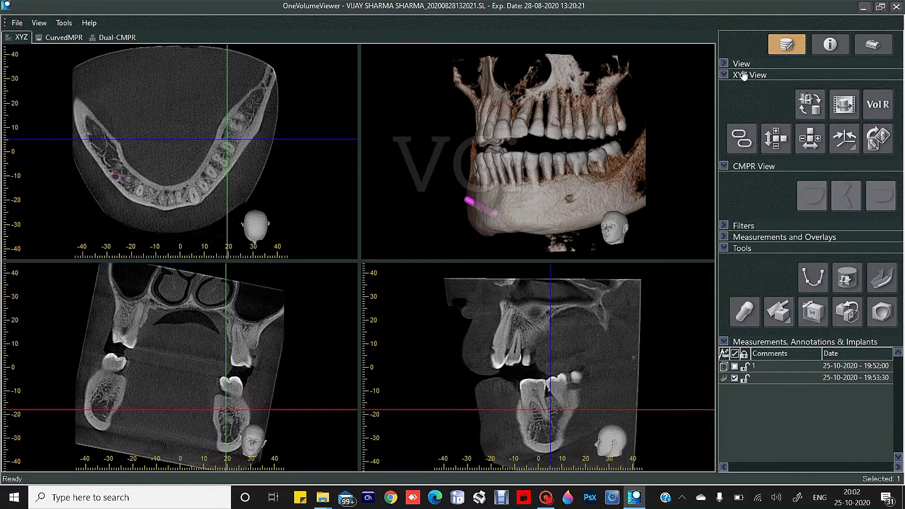
click(740, 76)
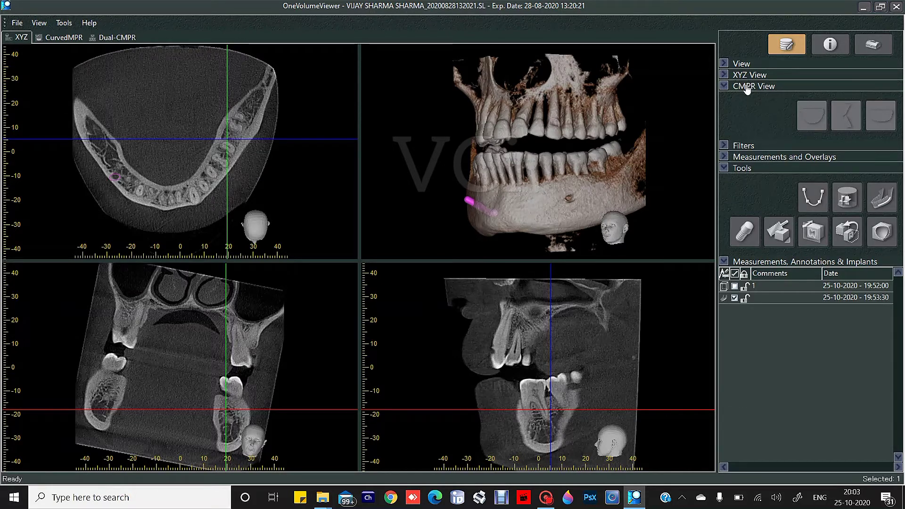
click(747, 87)
click(747, 97)
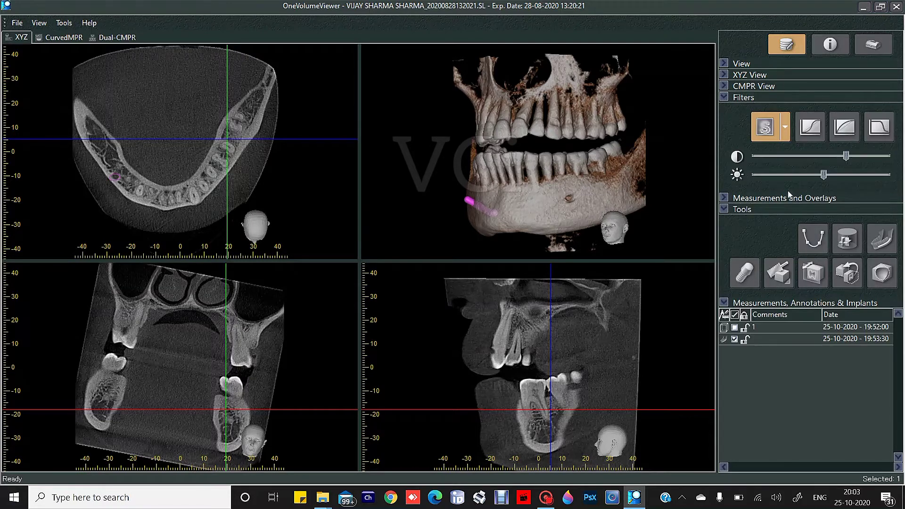
click(753, 198)
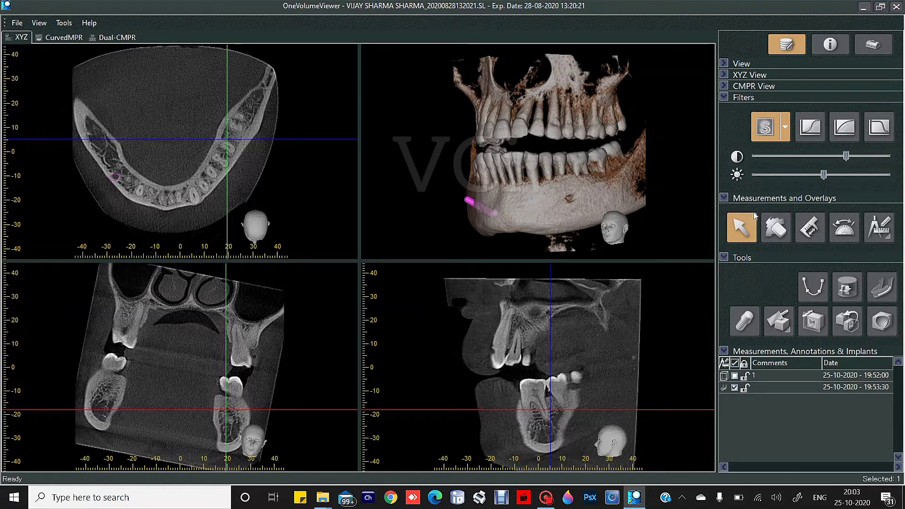
Step: Increase the strength of the S image filter slightly
click(777, 119)
click(785, 131)
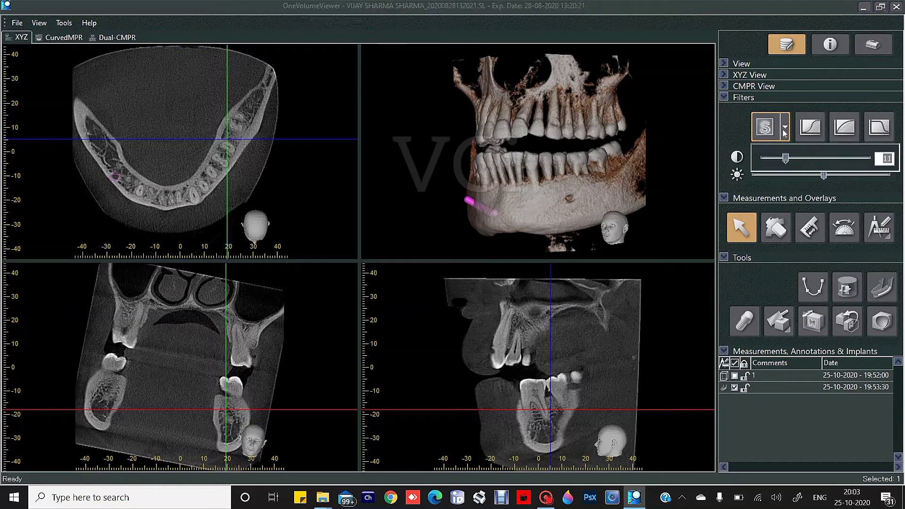
drag(786, 162, 797, 163)
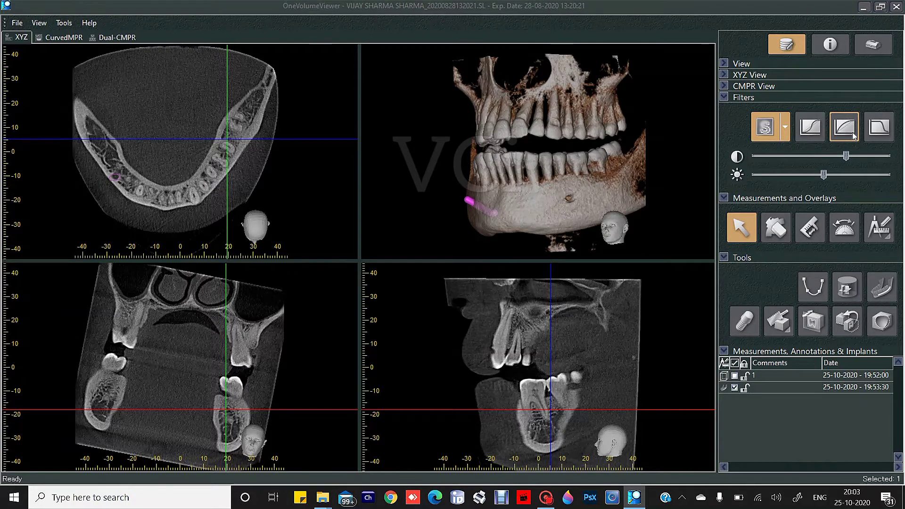
Step: Preview the Sigmoid 1 filter while nudging the reference lines on the axial slice, and turn the filter off again
click(816, 135)
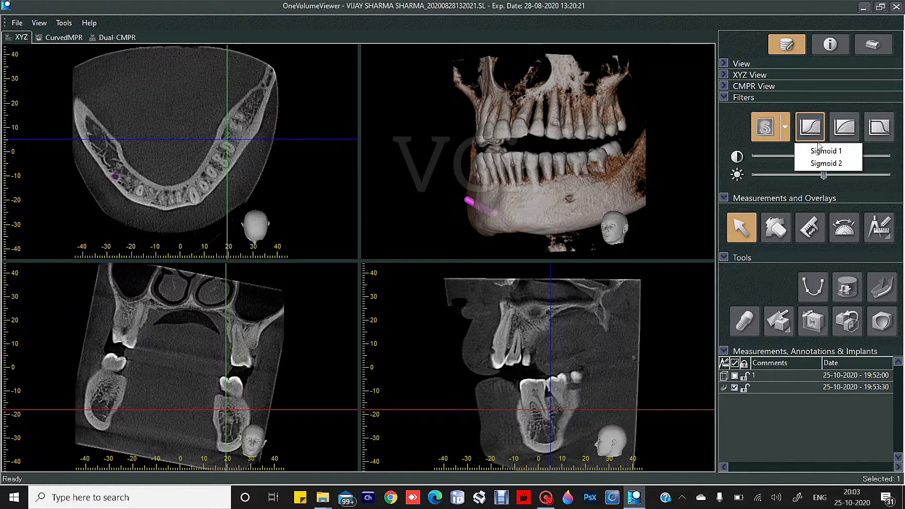
click(821, 152)
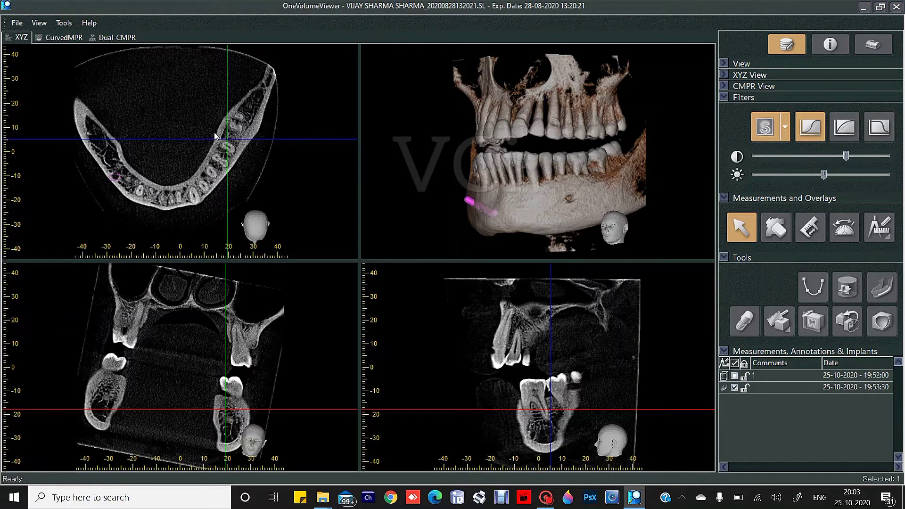
mouse_move(225, 140)
mouse_down()
mouse_move(228, 158)
mouse_move(229, 141)
mouse_up()
click(811, 128)
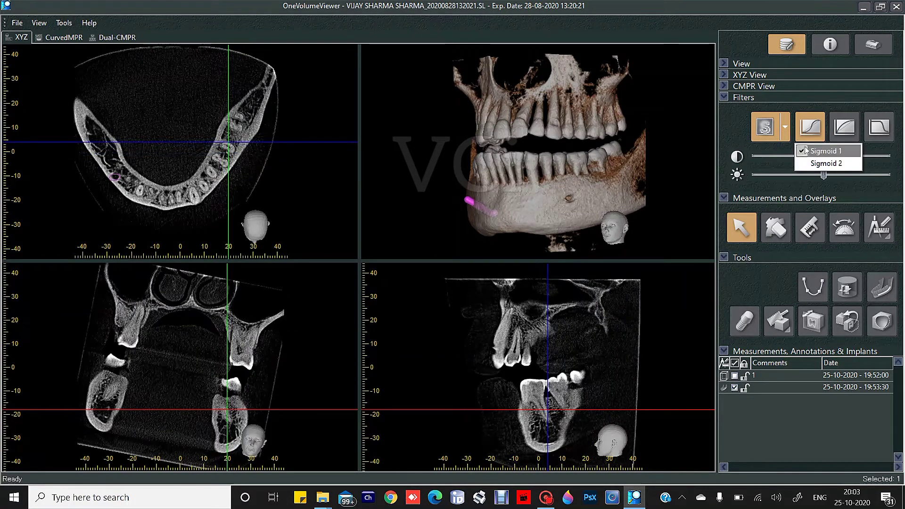
click(803, 151)
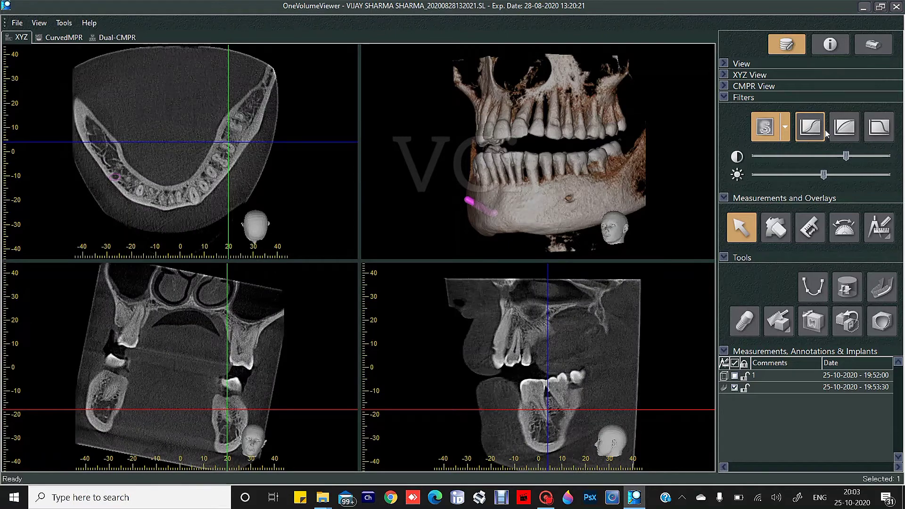
Step: Apply the UltraHi. filter to the slices and slightly adjust their brightness and contrast
click(876, 134)
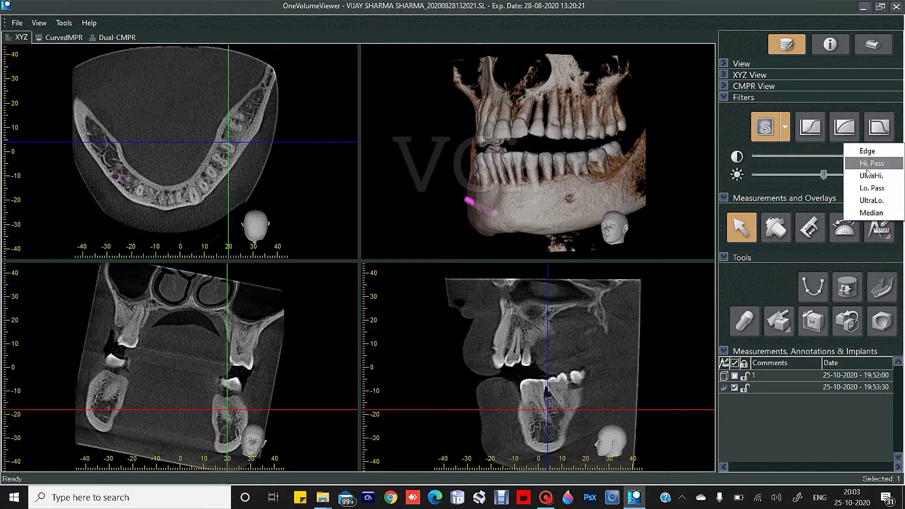
click(870, 176)
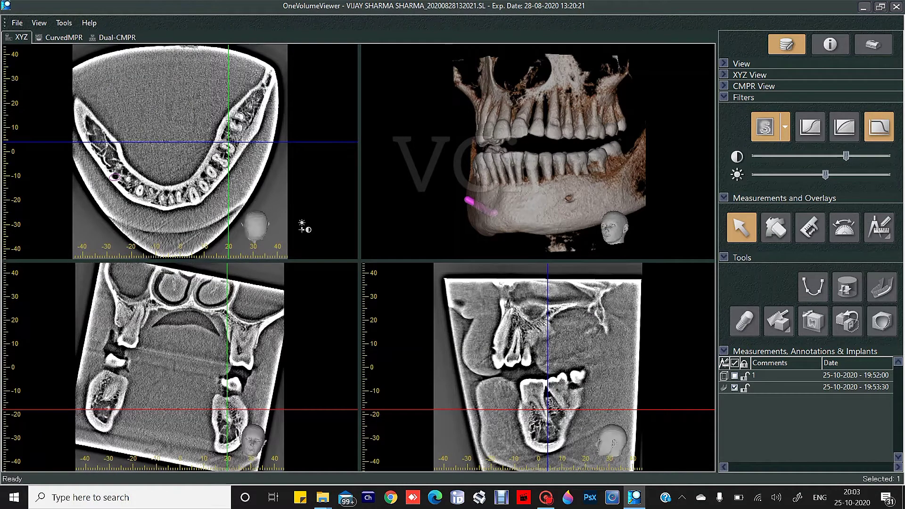
mouse_move(243, 93)
right_down()
mouse_move(263, 134)
mouse_move(254, 105)
right_up()
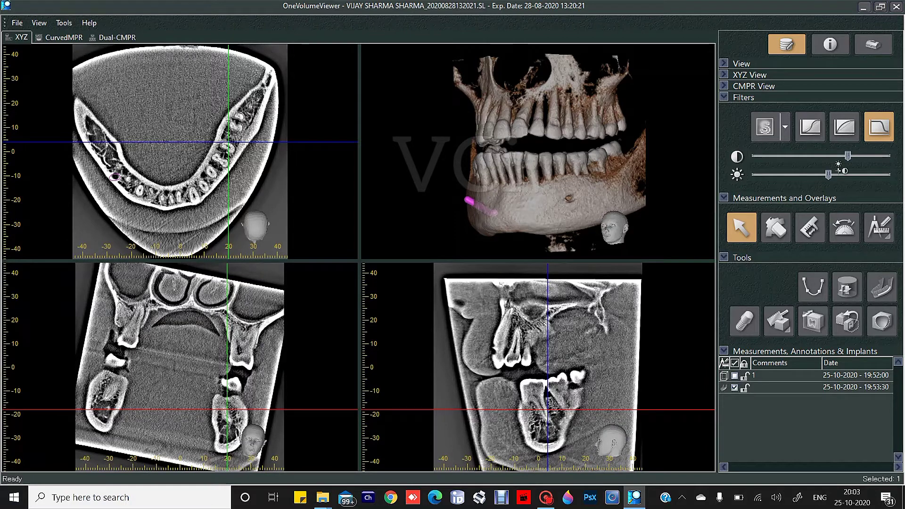
Step: Replace the UltraHi. filter with Median to compare the slices, and turn Median off
click(880, 126)
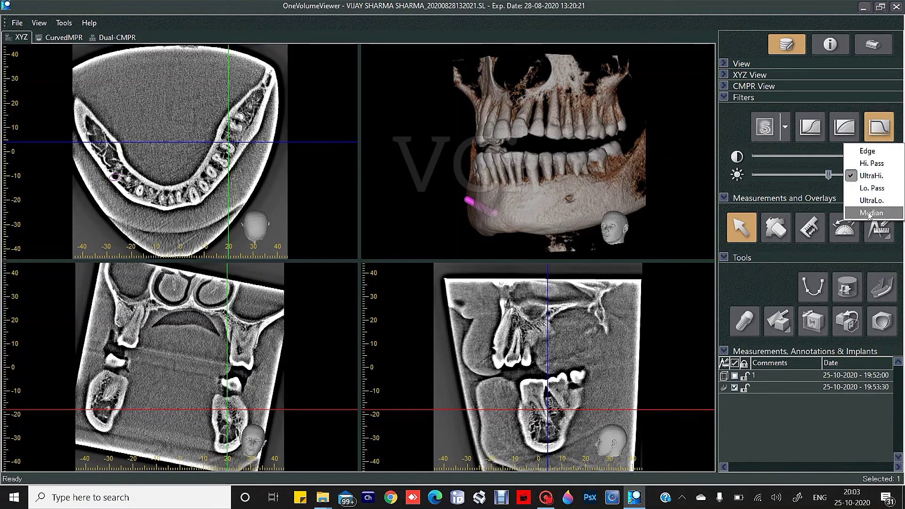
click(870, 213)
click(876, 127)
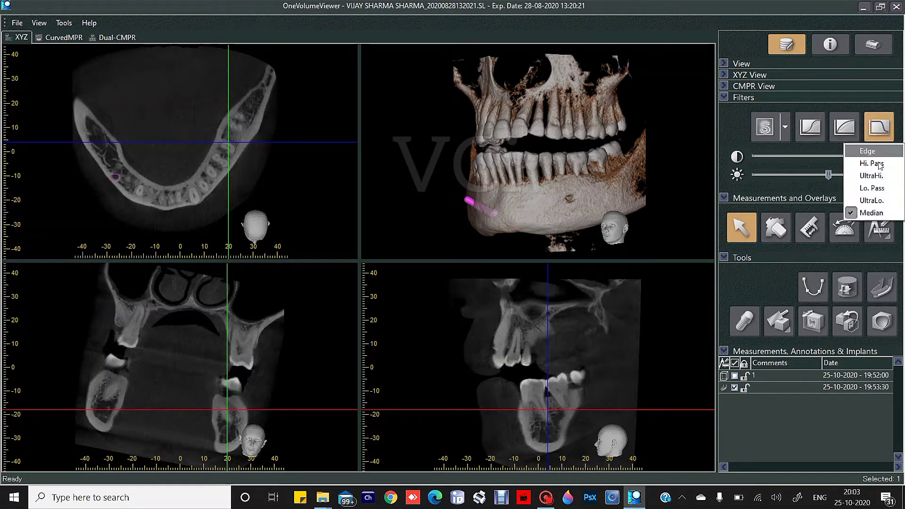
click(873, 214)
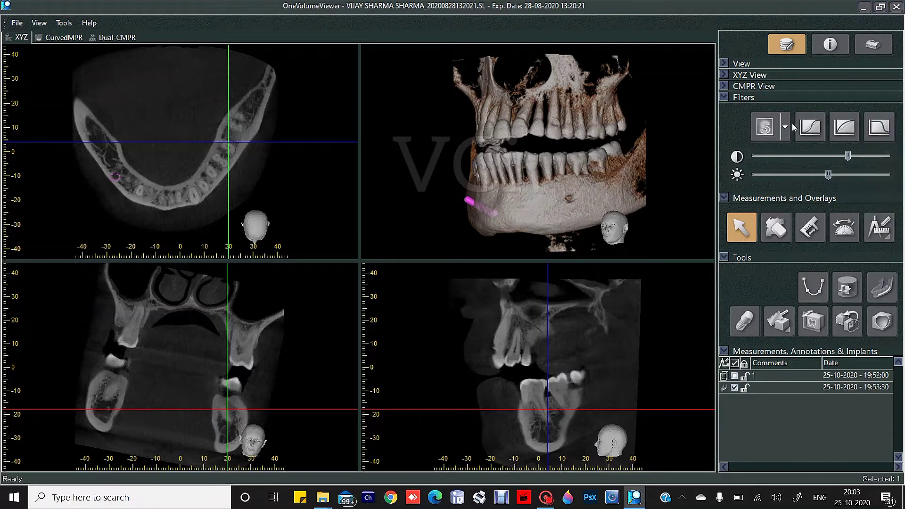
Step: Measure the width of the lower jaw across the posterior teeth near the reference line crossing on the axial slice
click(745, 98)
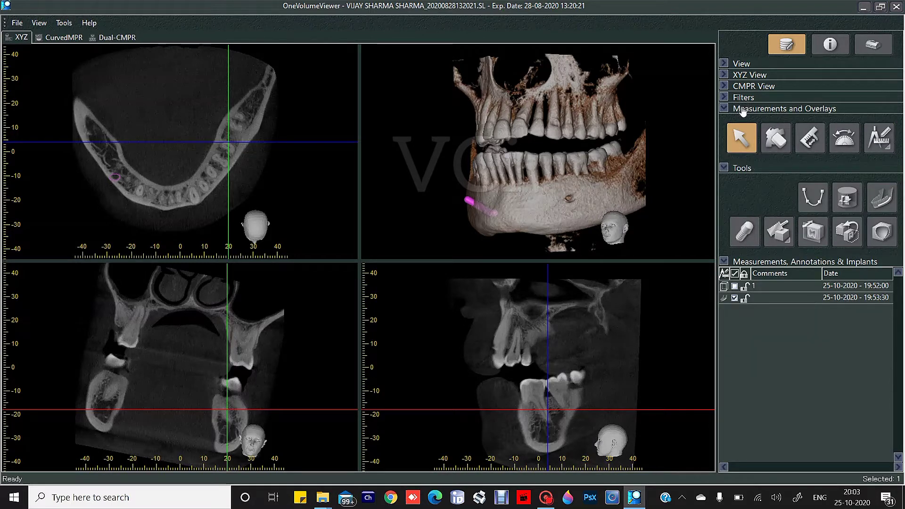
click(748, 140)
click(815, 145)
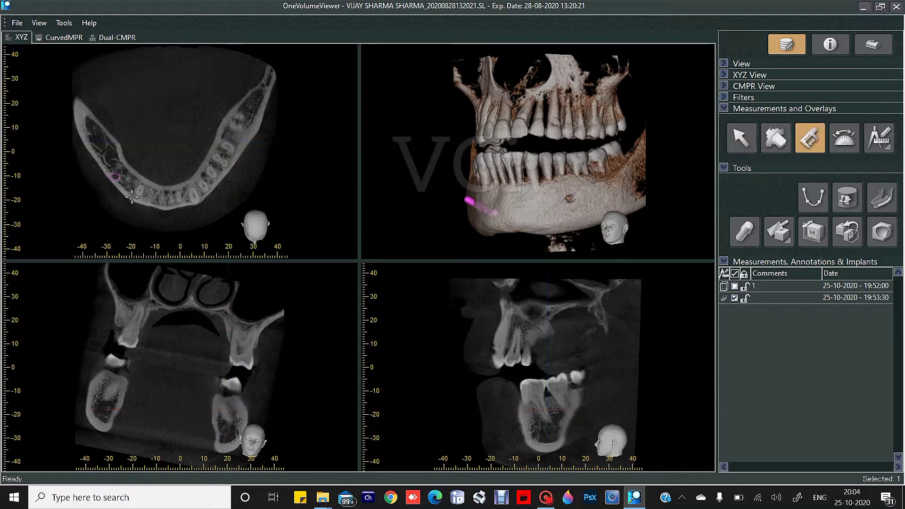
click(217, 143)
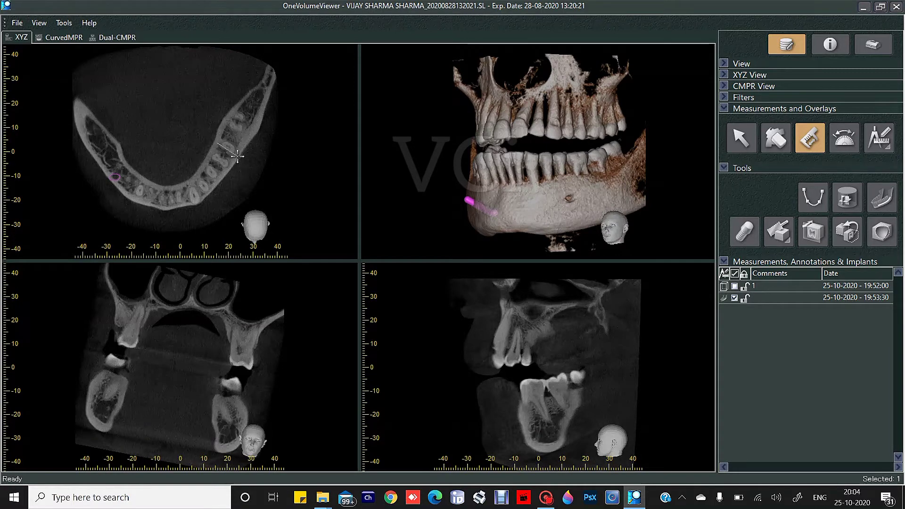
click(238, 156)
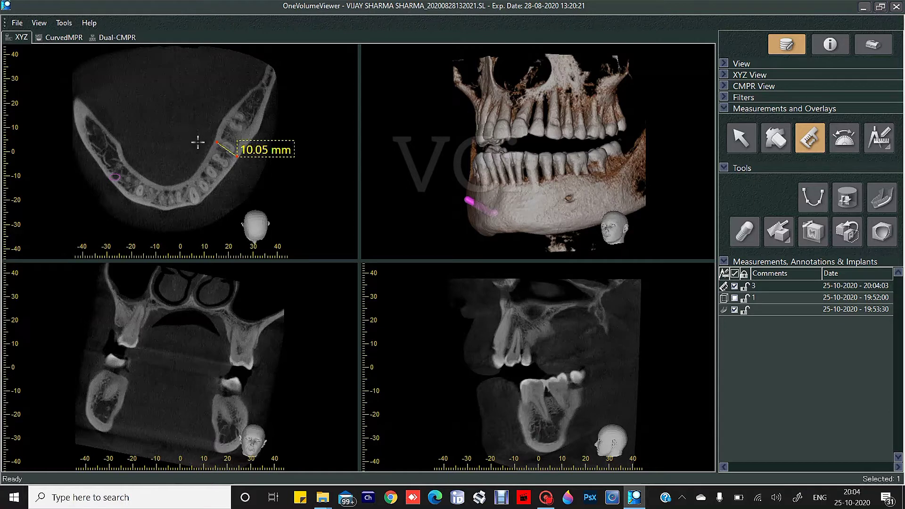
Step: Move the length measurement's label below its line on the axial slice, and erase the measurement
click(743, 137)
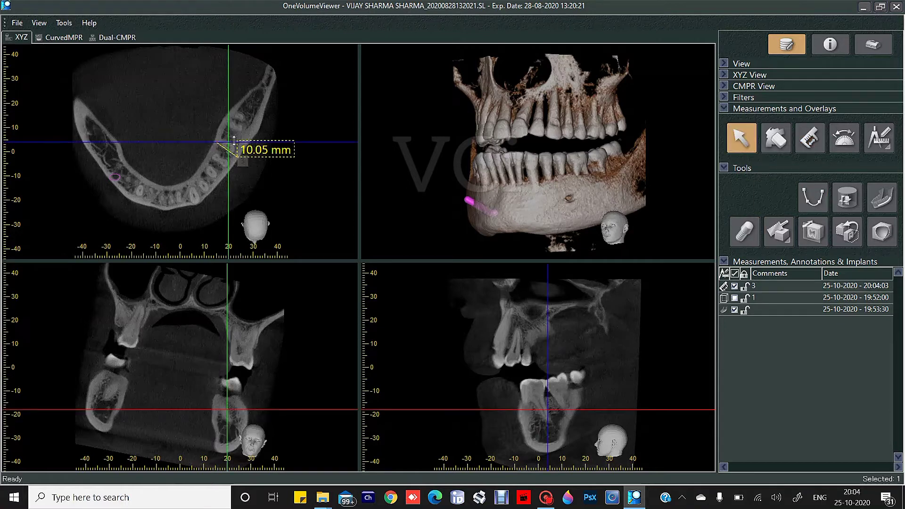
drag(249, 149, 254, 178)
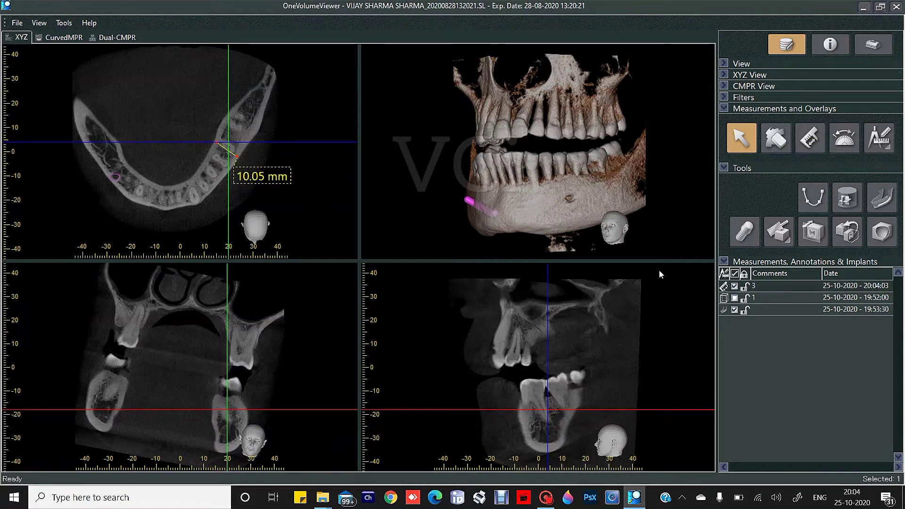
click(775, 138)
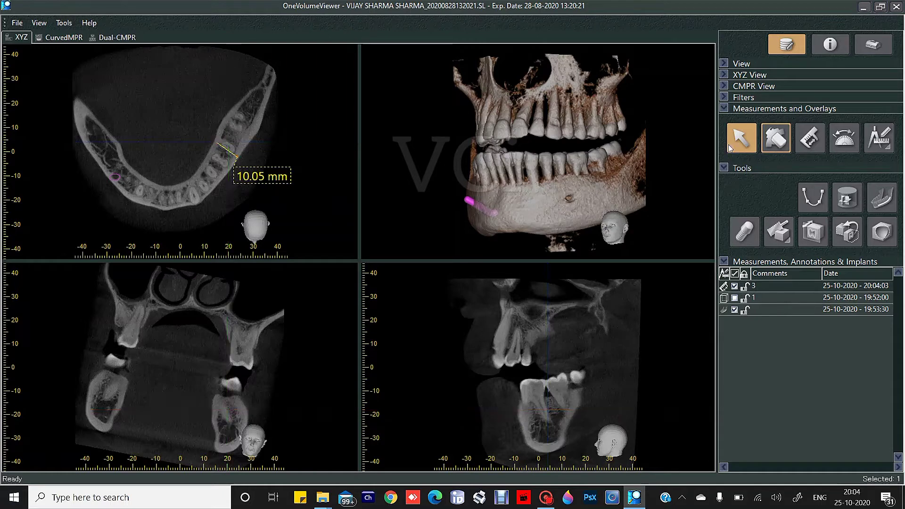
click(248, 177)
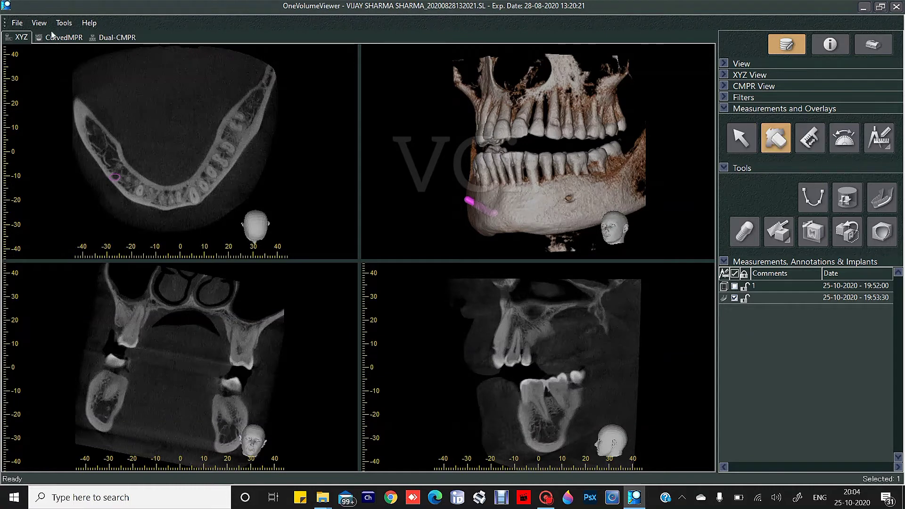
Step: Show the CurvedMPR view with cross-section 11 in the middle, and replace the eraser with the selection tool
click(64, 37)
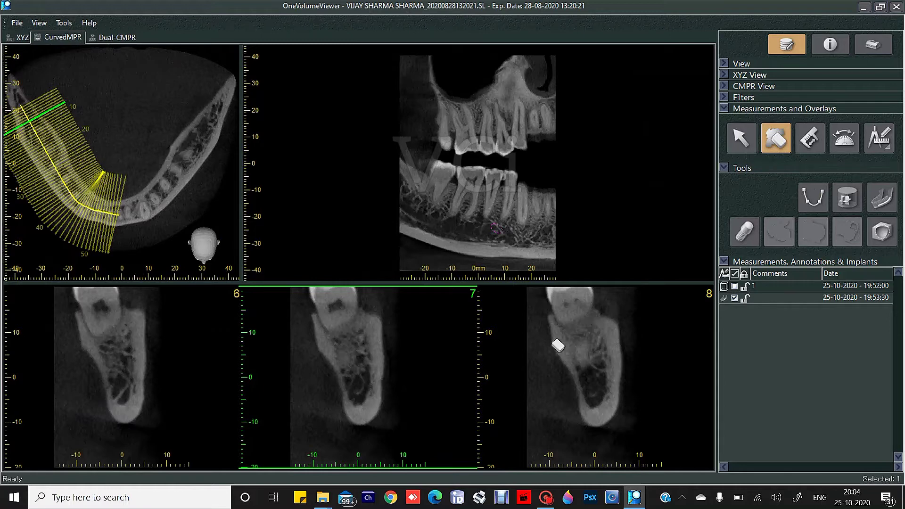
scroll(559, 347, down, 4)
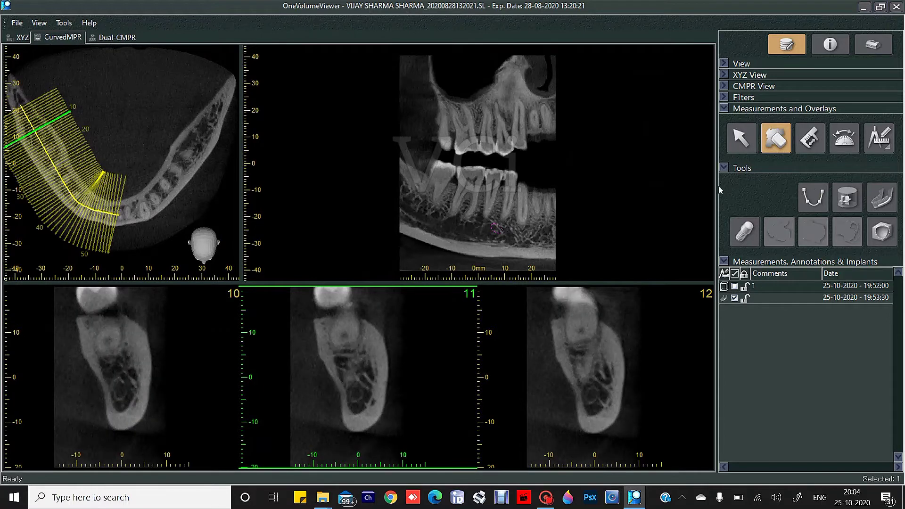
click(746, 137)
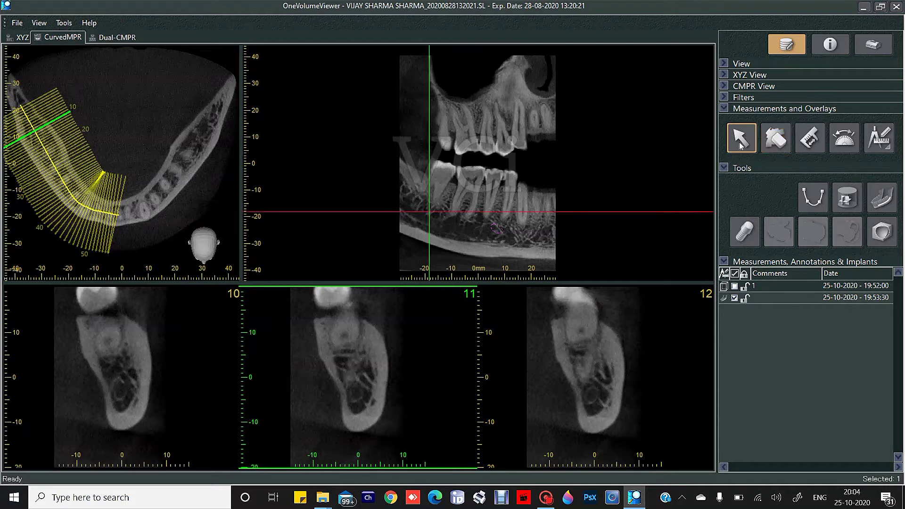
Step: Measure the jaw's width near the crest and the depth from that line down into the bone on cross-section 14
click(809, 139)
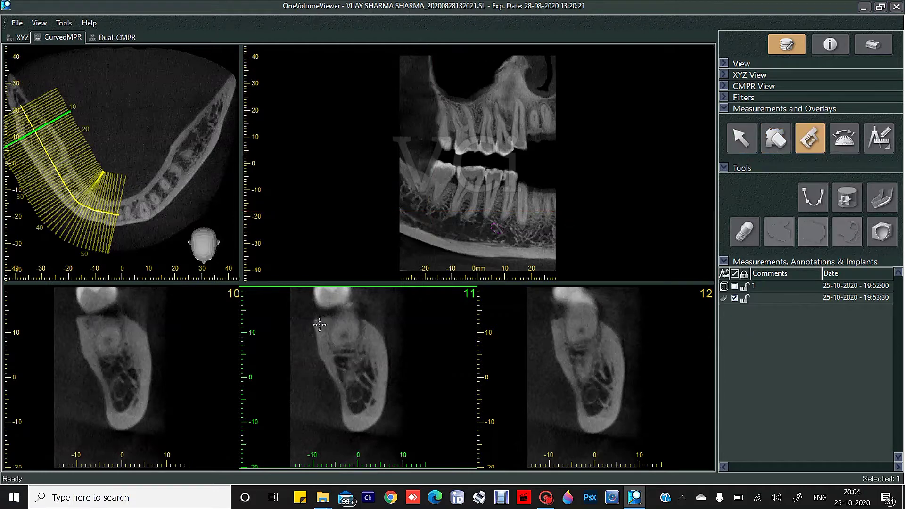
scroll(326, 327, down, 3)
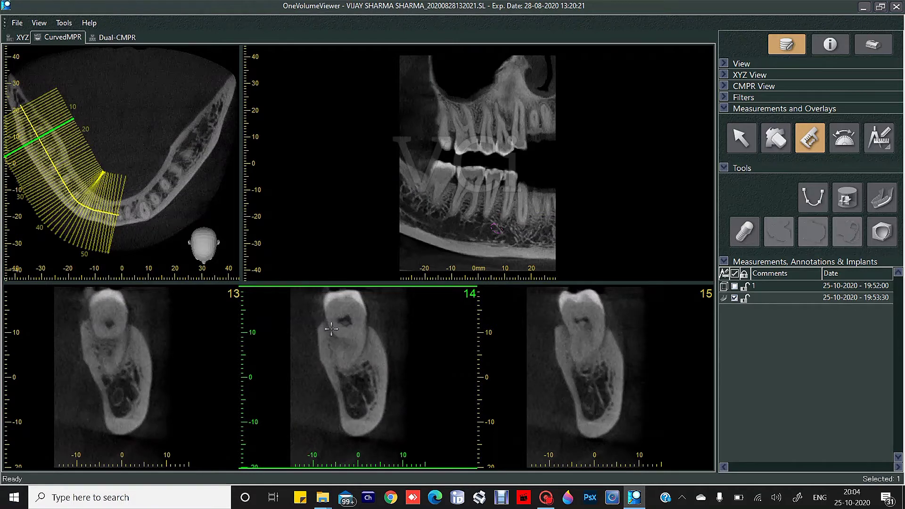
drag(322, 328, 368, 326)
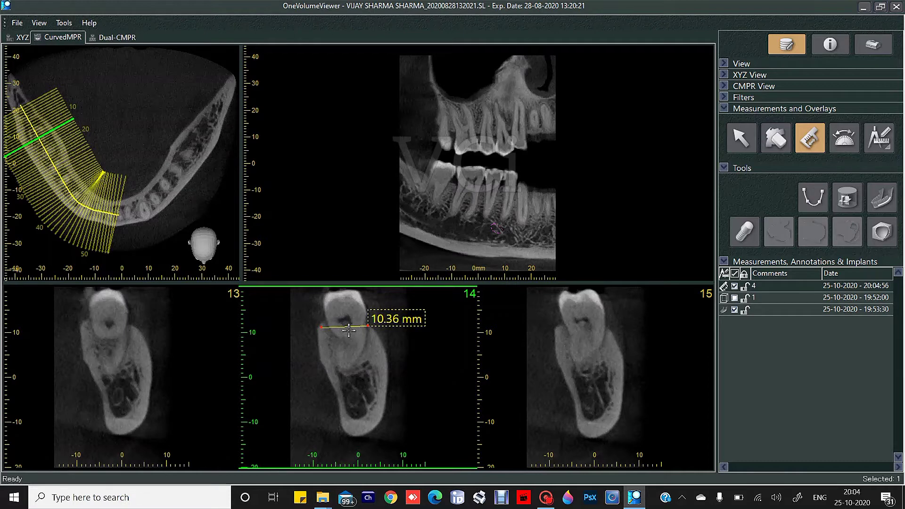
drag(346, 326, 354, 378)
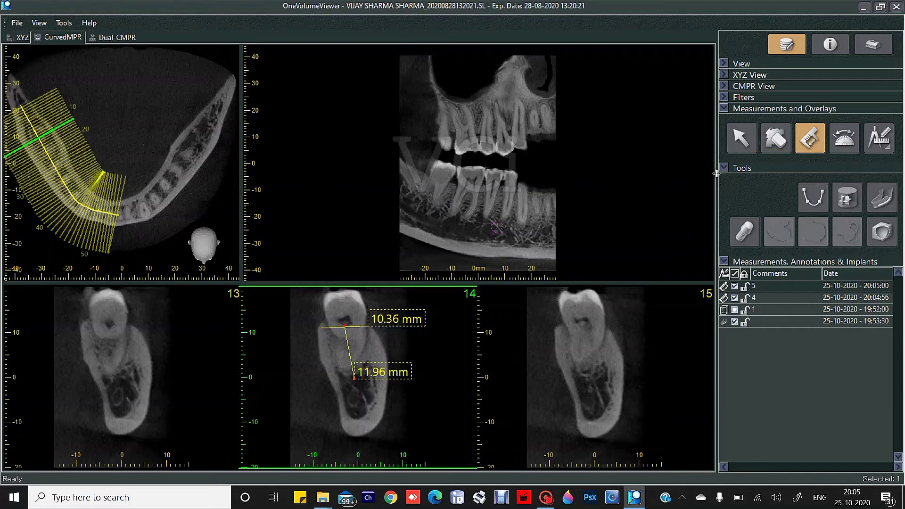
Step: Measure the jaw's width near the crest and the depth below it on cross-section 16, and return to the selection tool
scroll(544, 352, down, 1)
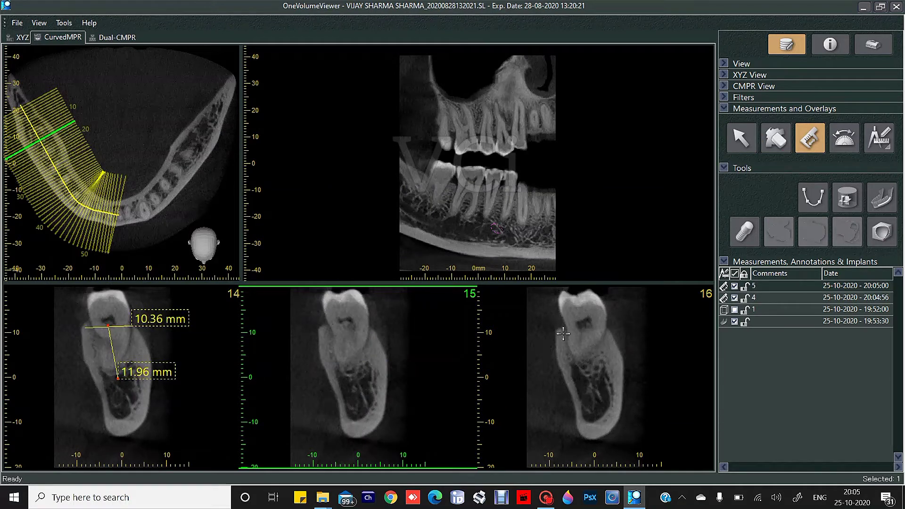
drag(563, 333, 590, 377)
click(750, 135)
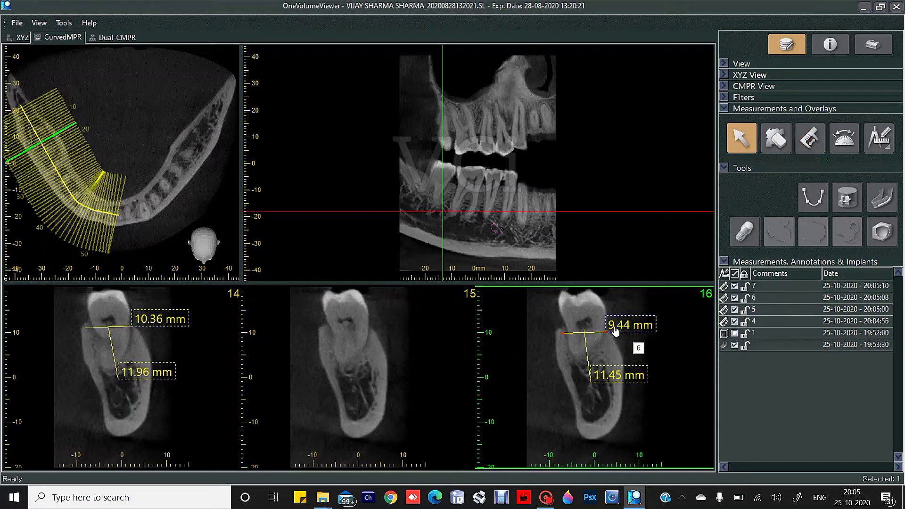
Step: Move both measurement labels on cross-section 16 clear of the lines, and adjust the depth line's lower end and the width line's position
drag(619, 332, 584, 323)
drag(618, 377, 572, 399)
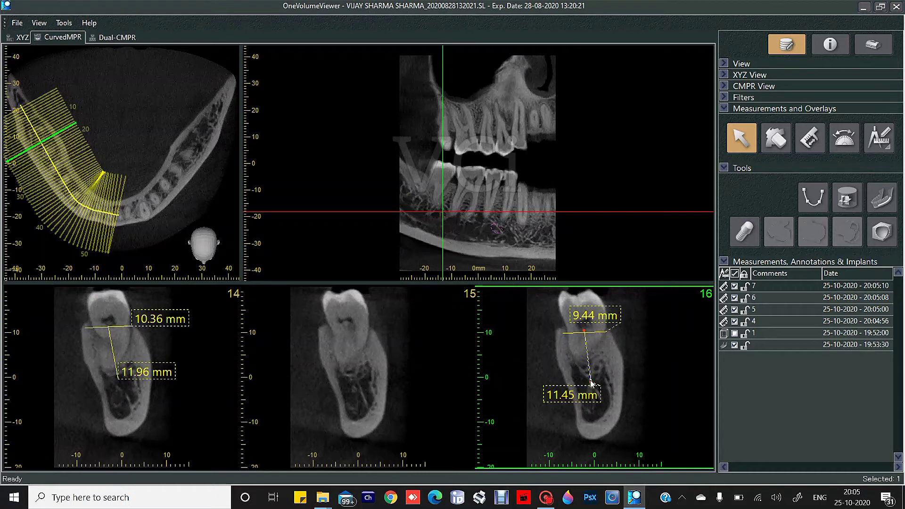
drag(592, 383, 591, 380)
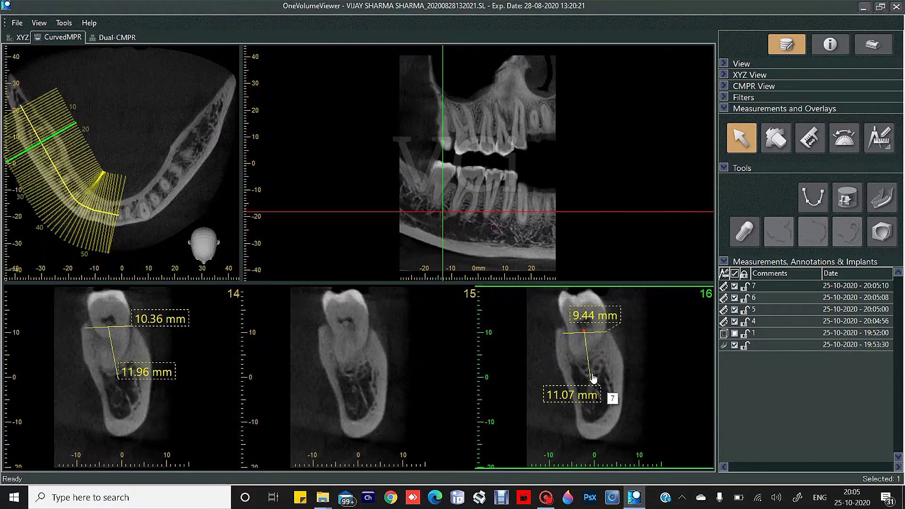
click(596, 332)
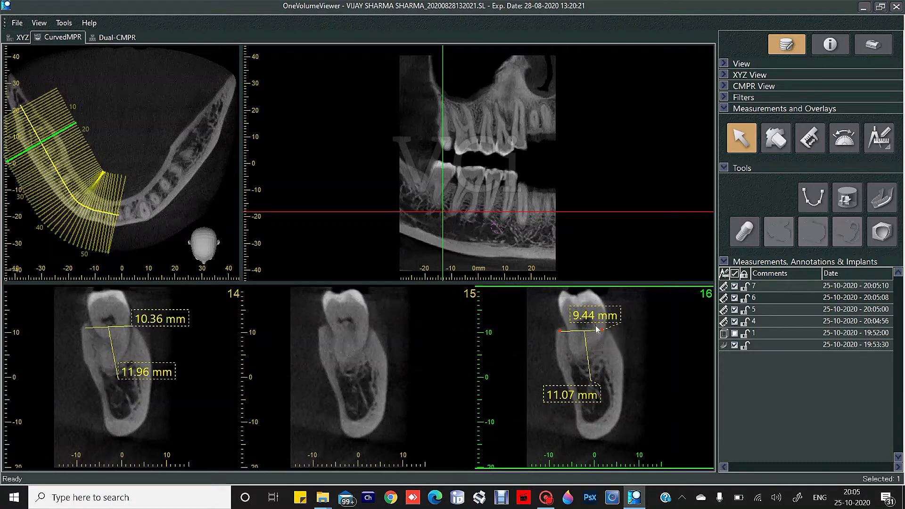
Step: Erase the width and depth measurements on cross-section 16, and return to the selection tool
key(Delete)
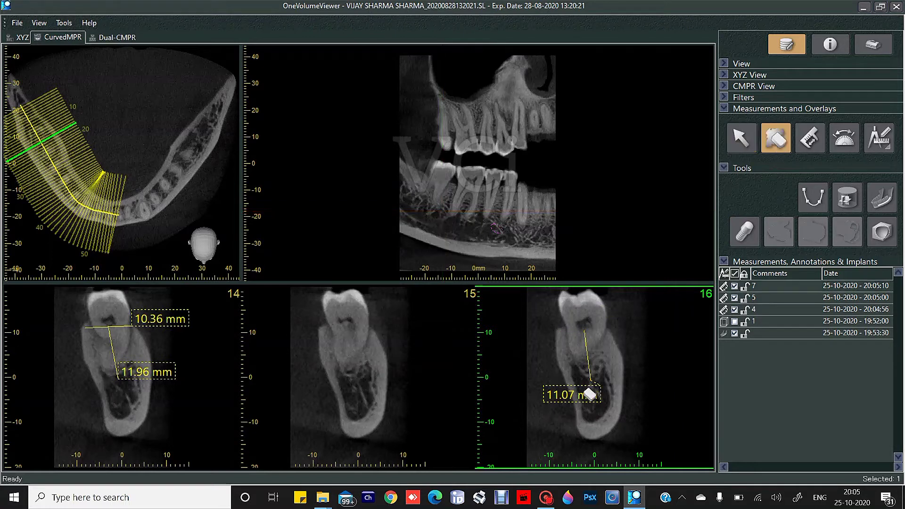
key(Delete)
click(742, 148)
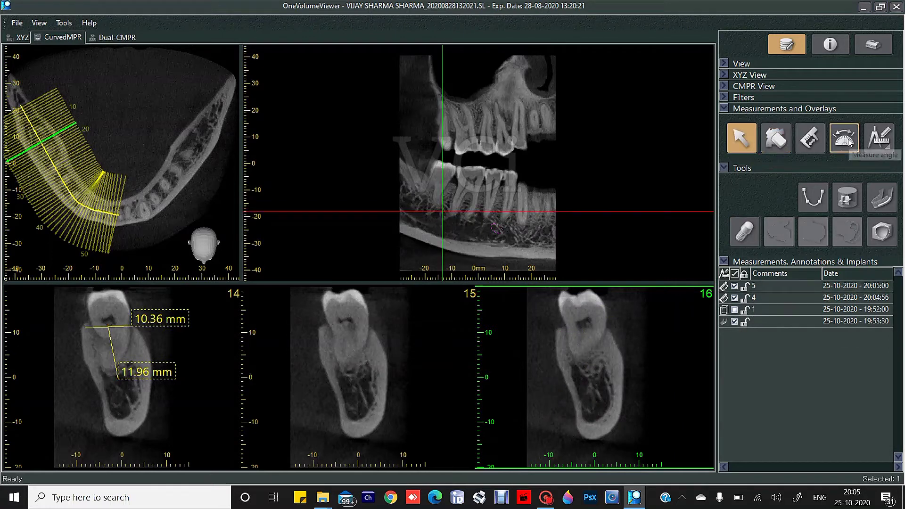
Step: Measure an angle between the tooth's crown and root on cross-section 16, and delete the angle measurement
click(837, 143)
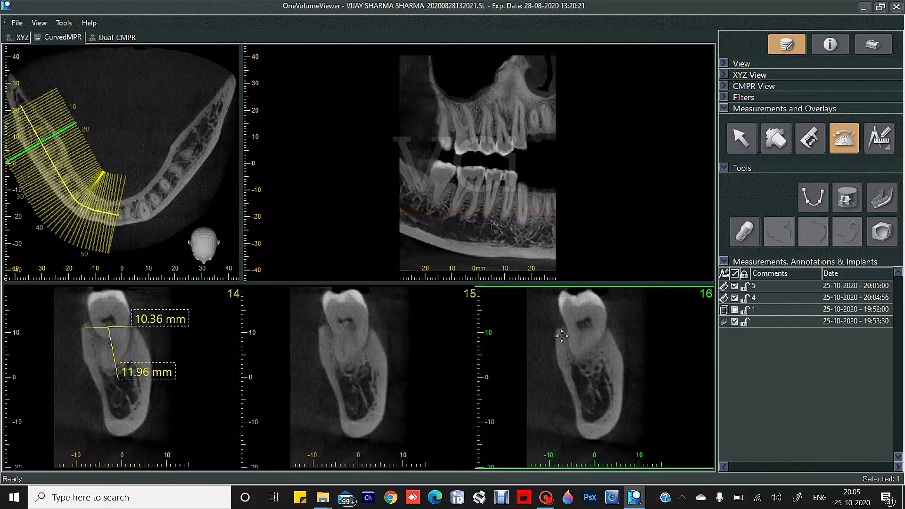
click(596, 294)
click(580, 362)
click(741, 141)
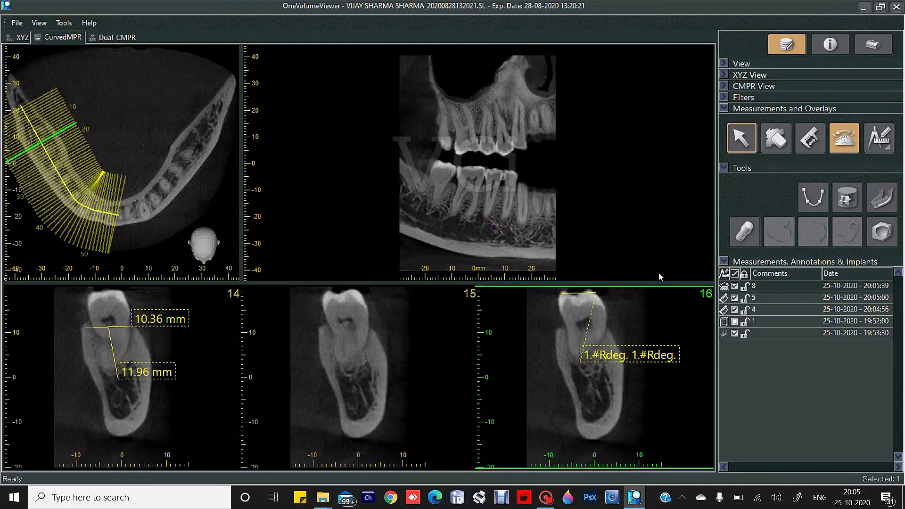
drag(616, 359, 585, 382)
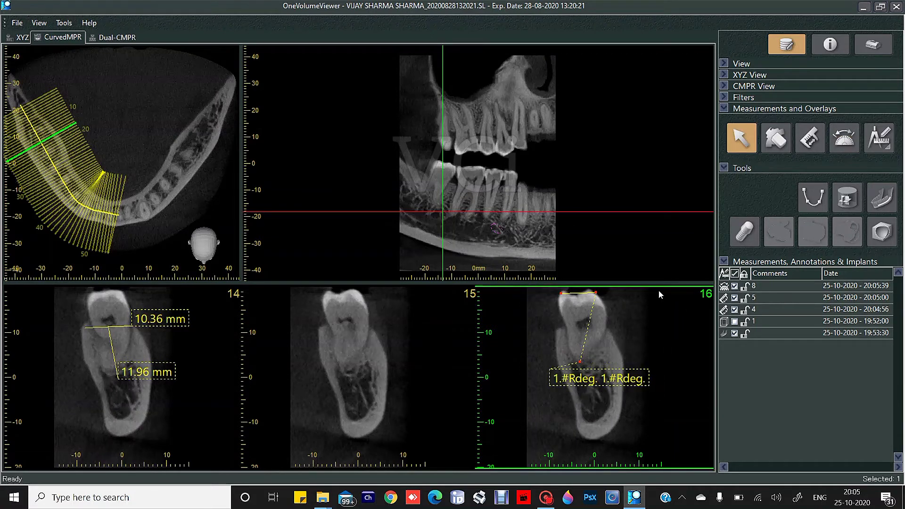
key(Delete)
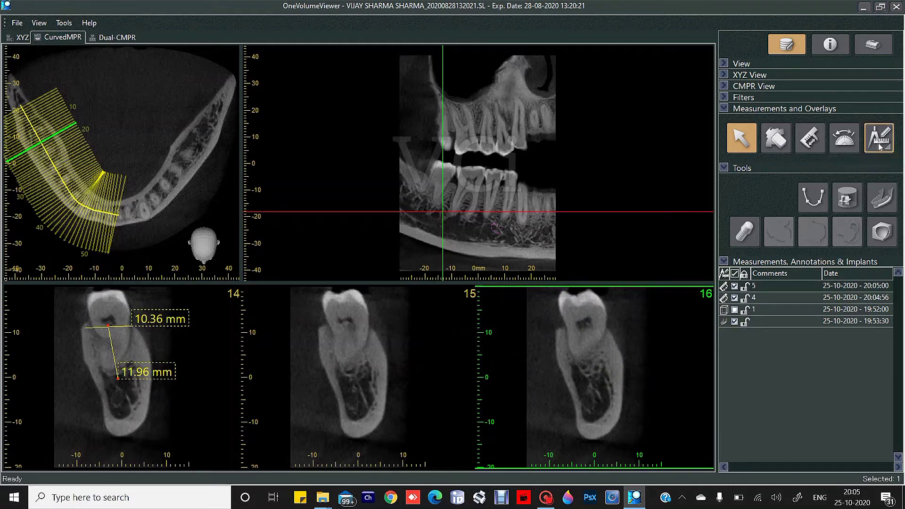
Step: Move the panoramic reference lines onto the lower molar at crown level, with cross-section 27 in the middle
scroll(626, 342, down, 4)
scroll(623, 338, up, 3)
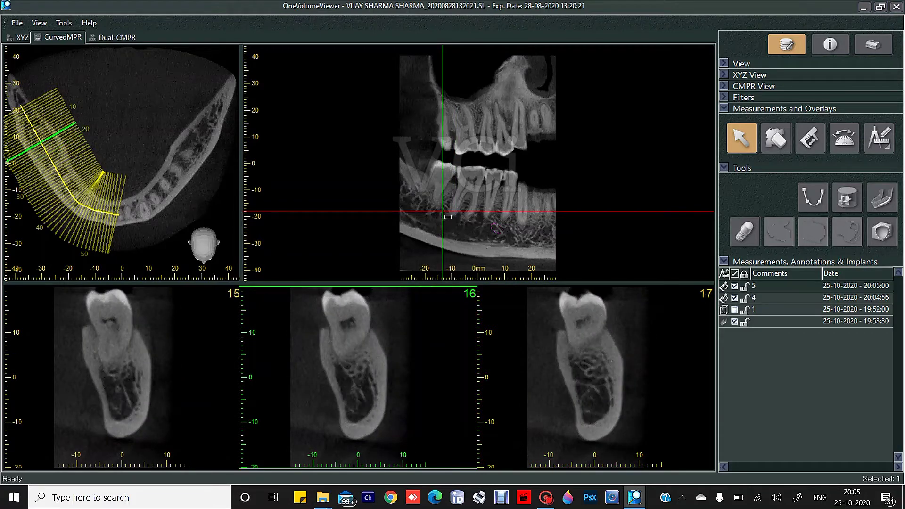
drag(448, 217, 493, 185)
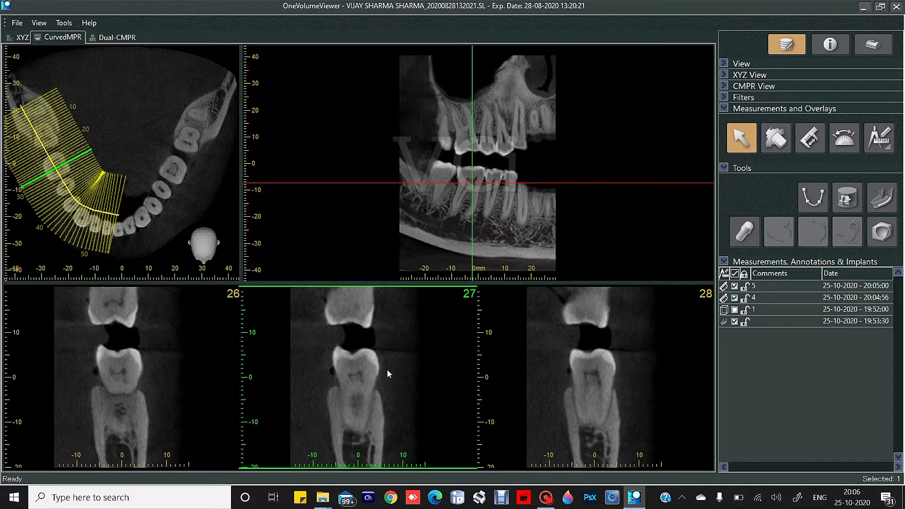
Step: Place an arrow annotation on cross-section 27 pointing at the lower molar's pulp chamber
click(883, 149)
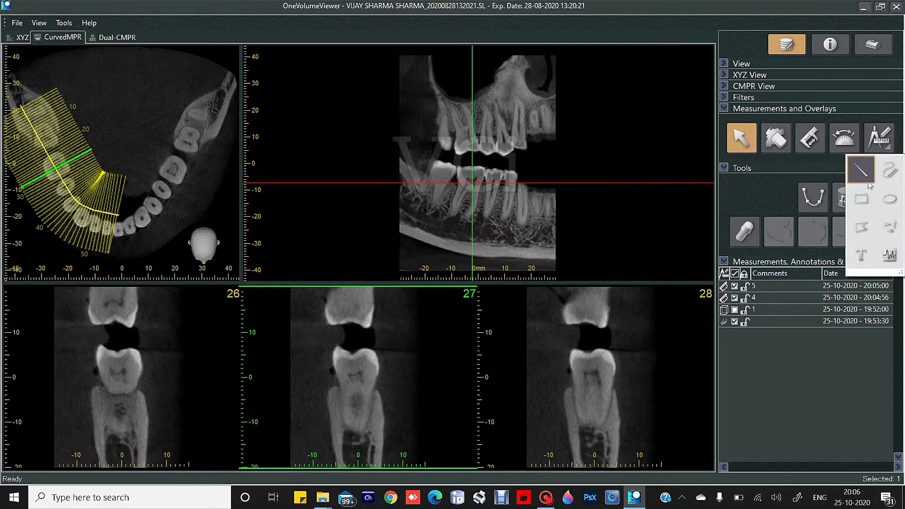
click(890, 228)
click(398, 348)
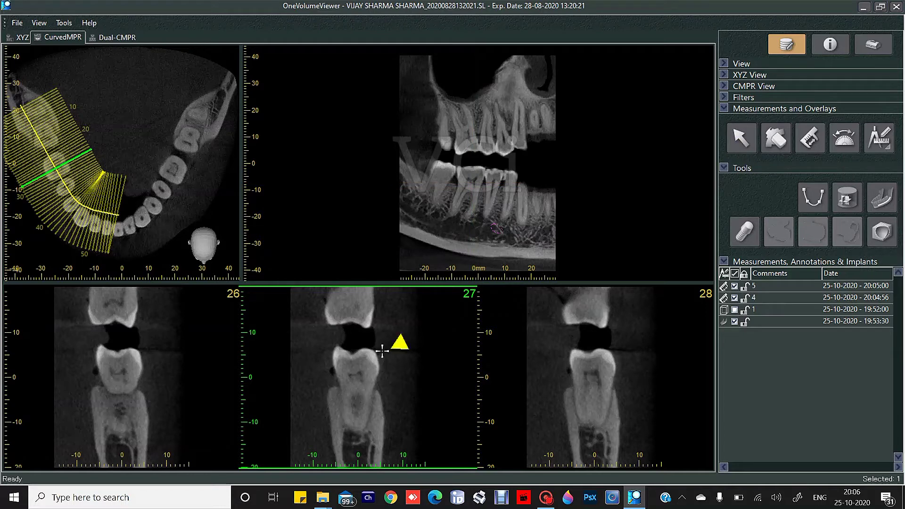
drag(382, 350, 363, 371)
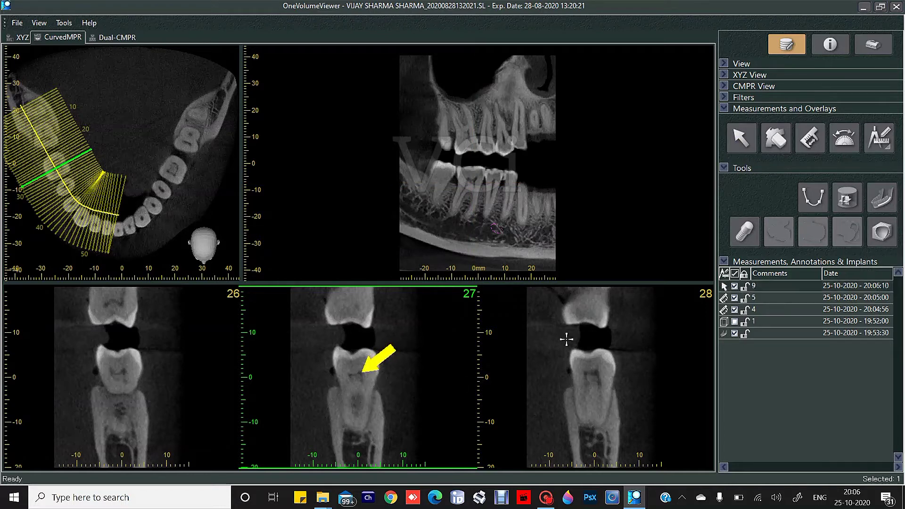
Step: Add the text annotation PULP STONE on cross-section 27, and move it next to the arrow's tail
click(882, 147)
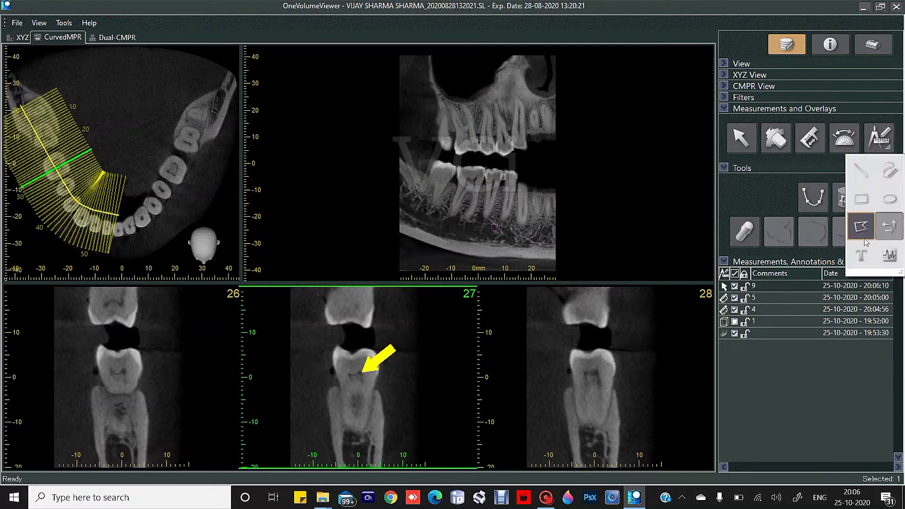
click(862, 255)
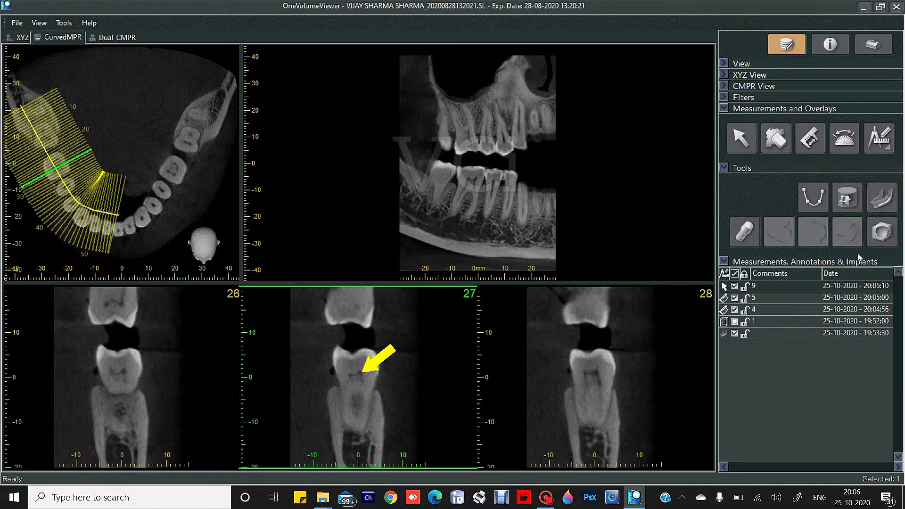
drag(335, 313, 426, 347)
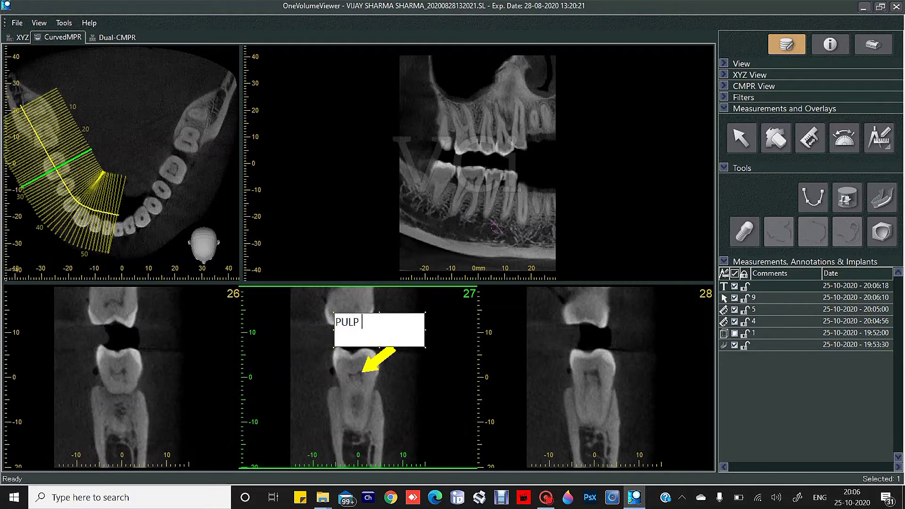
click(400, 375)
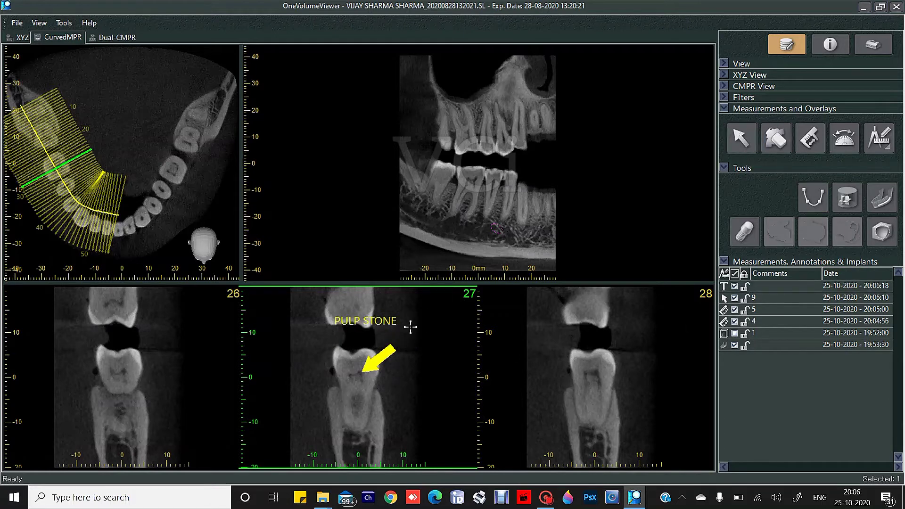
click(748, 149)
drag(365, 324, 396, 345)
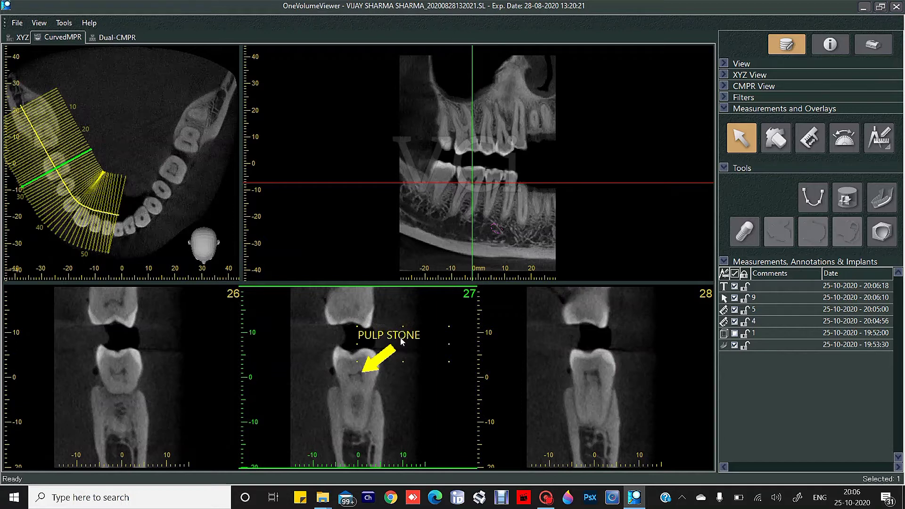
Step: Set the PULP STONE text's font to Comic Sans MS, Bold, size 26
right_click(402, 341)
click(429, 413)
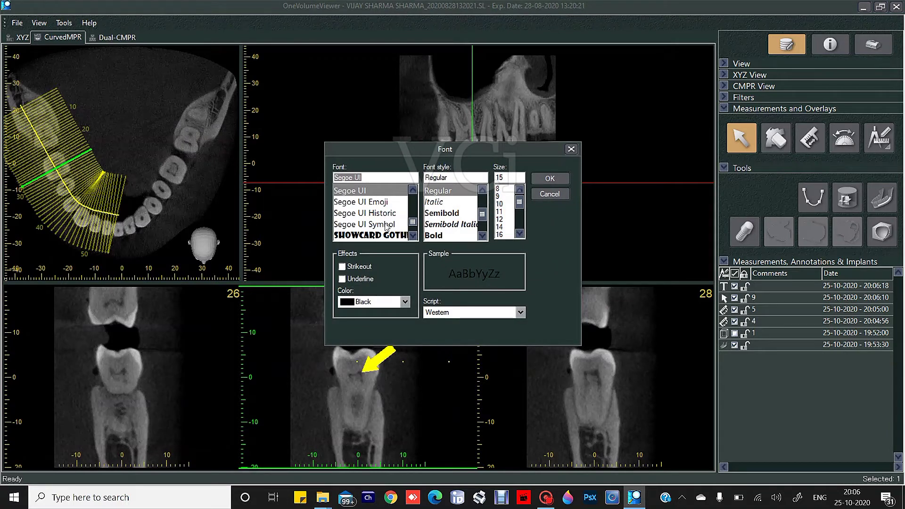
scroll(362, 223, down, 5)
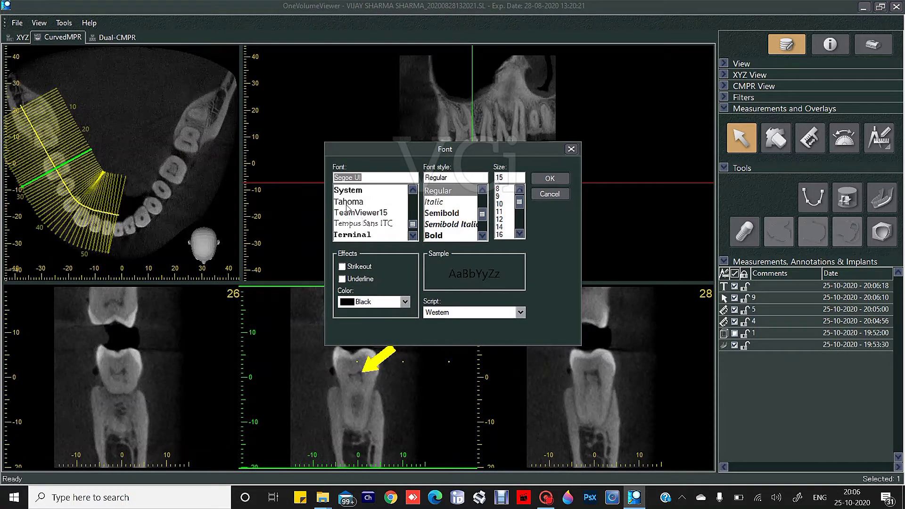
text(COMI)
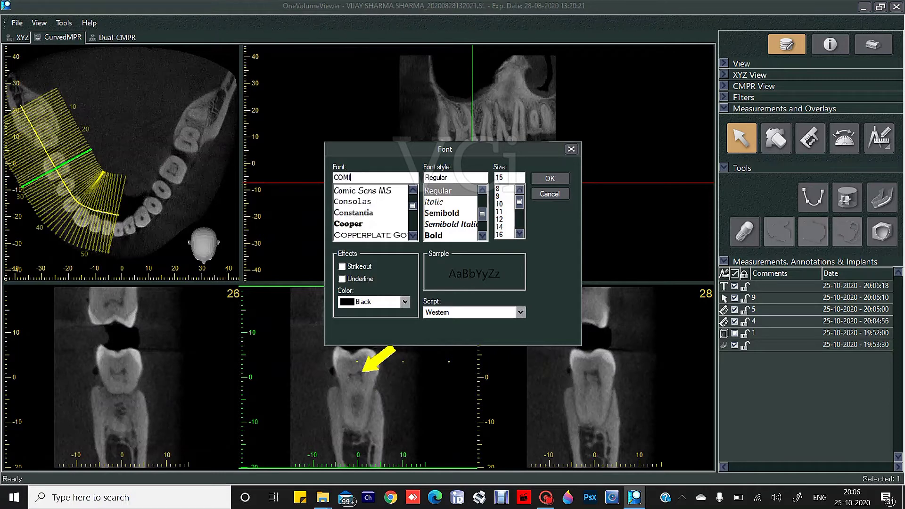
click(345, 190)
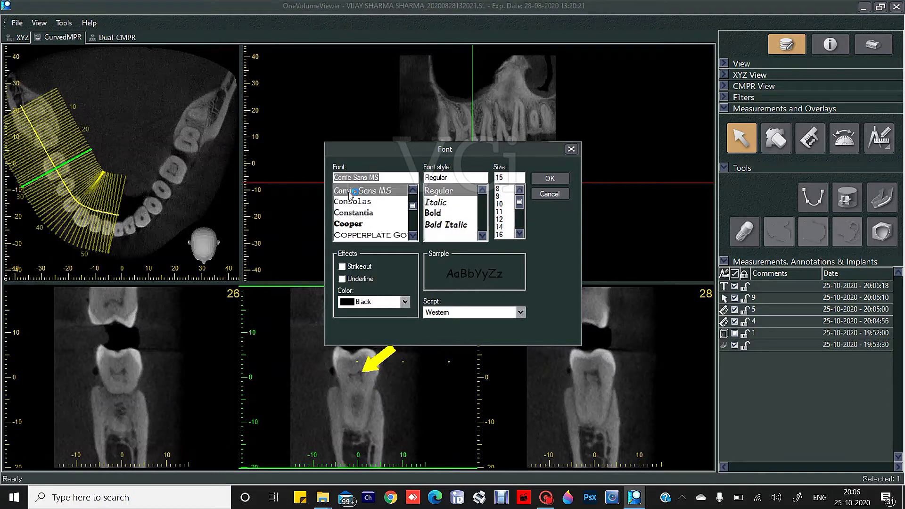
click(431, 213)
scroll(503, 229, down, 2)
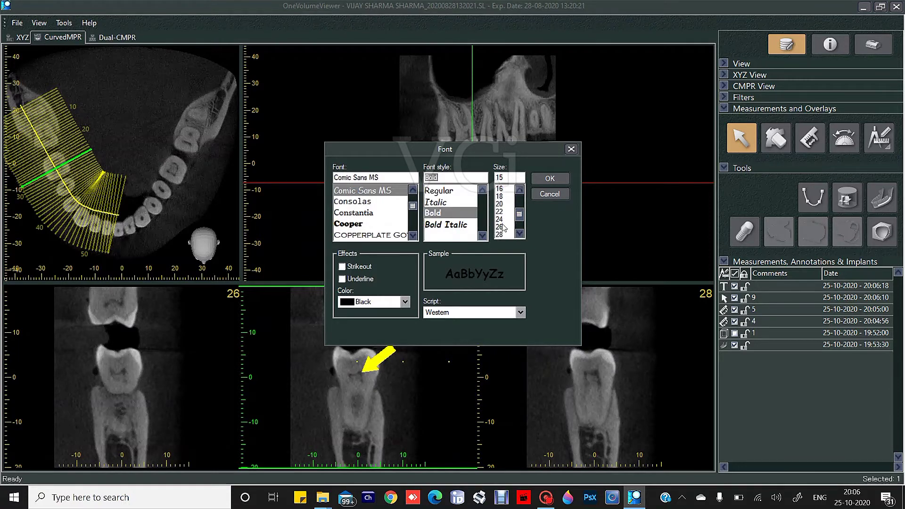
click(503, 226)
click(550, 178)
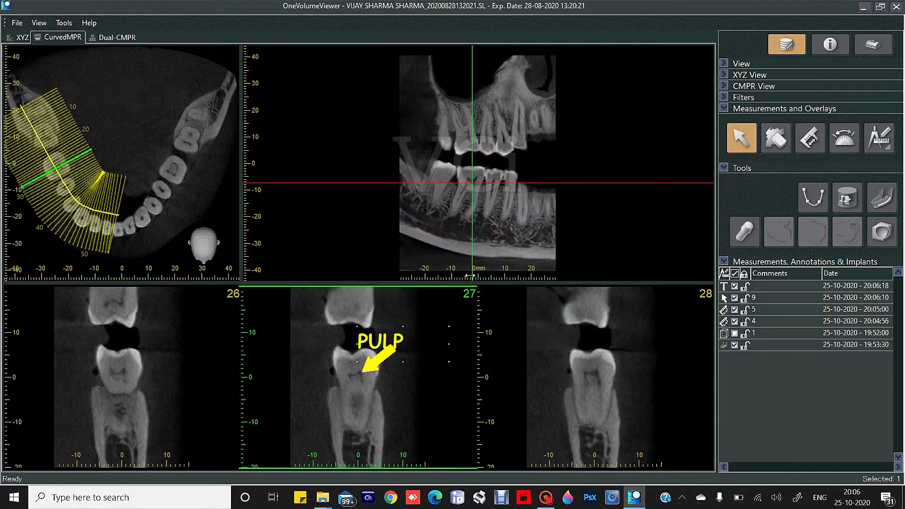
Step: Enlarge the PULP STONE text box so both words fit, and reposition it above the arrow on cross-section 27
mouse_move(372, 347)
mouse_down()
mouse_move(321, 295)
mouse_move(319, 306)
mouse_up()
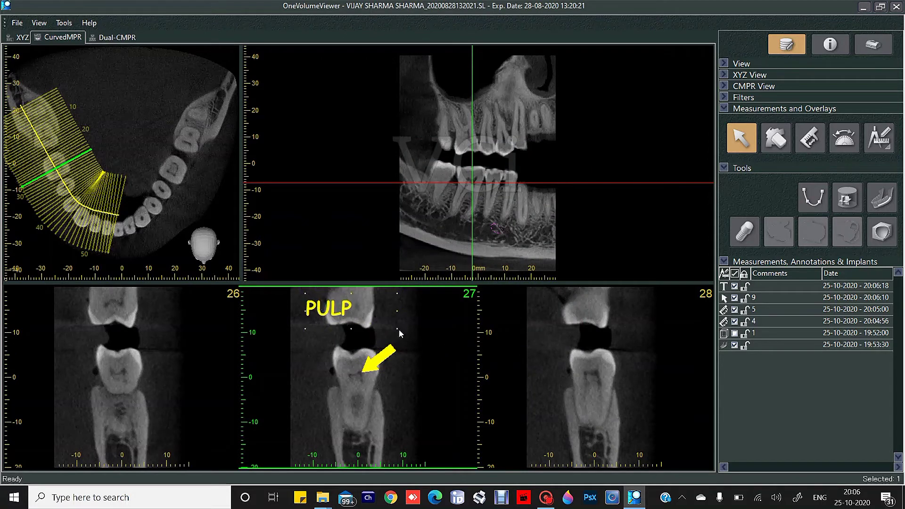
drag(403, 337, 426, 366)
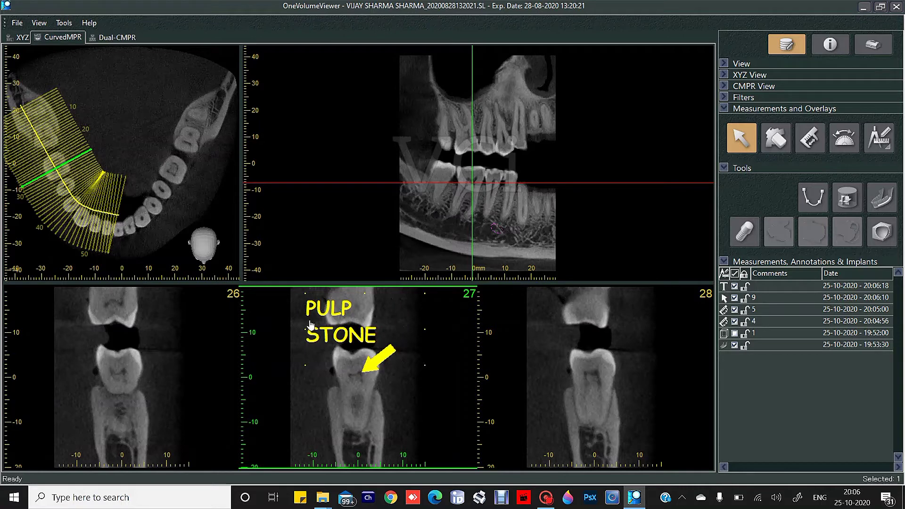
drag(309, 322, 336, 320)
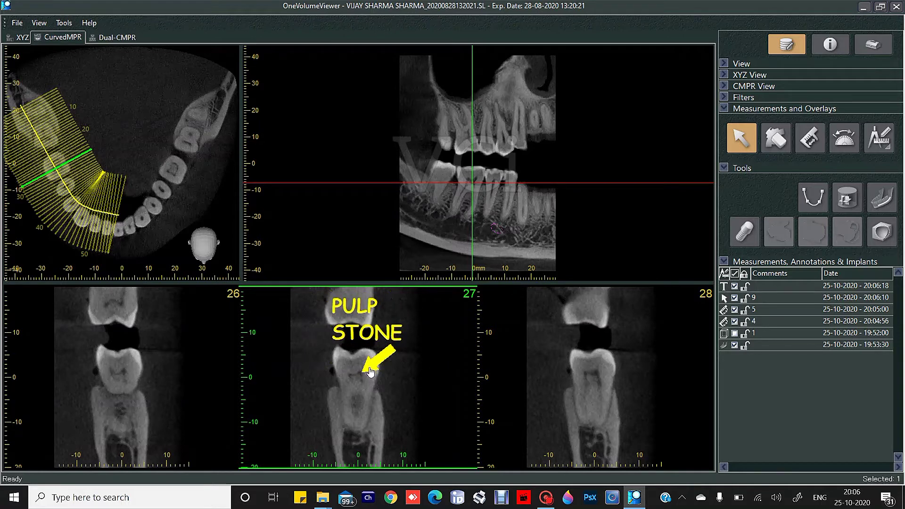
drag(370, 369, 358, 362)
Step: Set the PULP STONE text's font size to 12
right_click(358, 332)
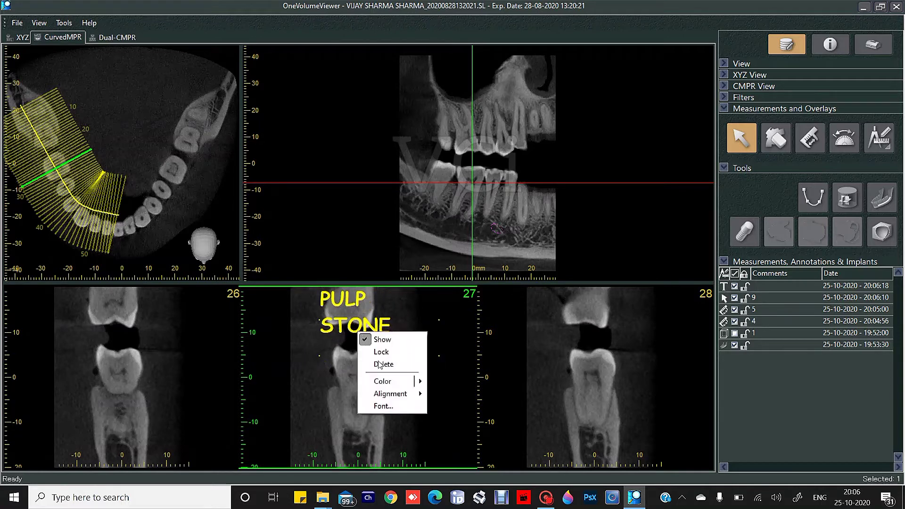
click(384, 406)
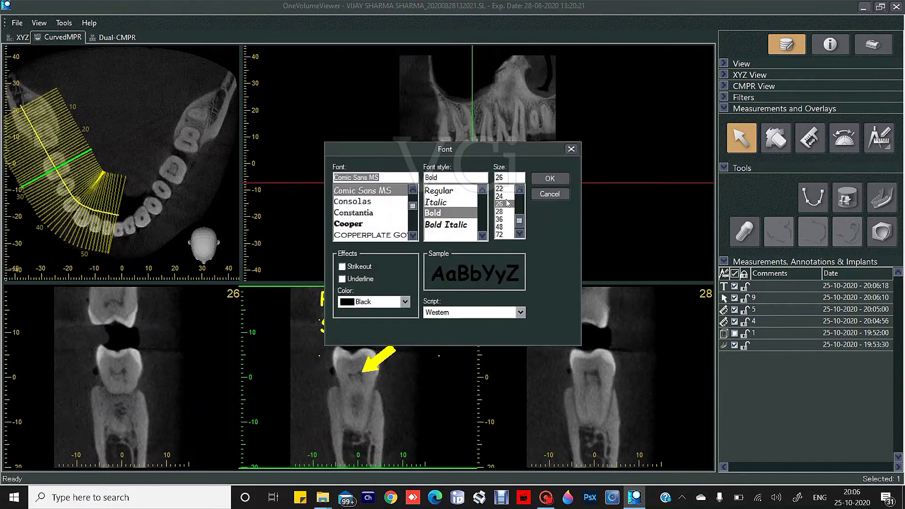
scroll(506, 199, up, 3)
click(500, 219)
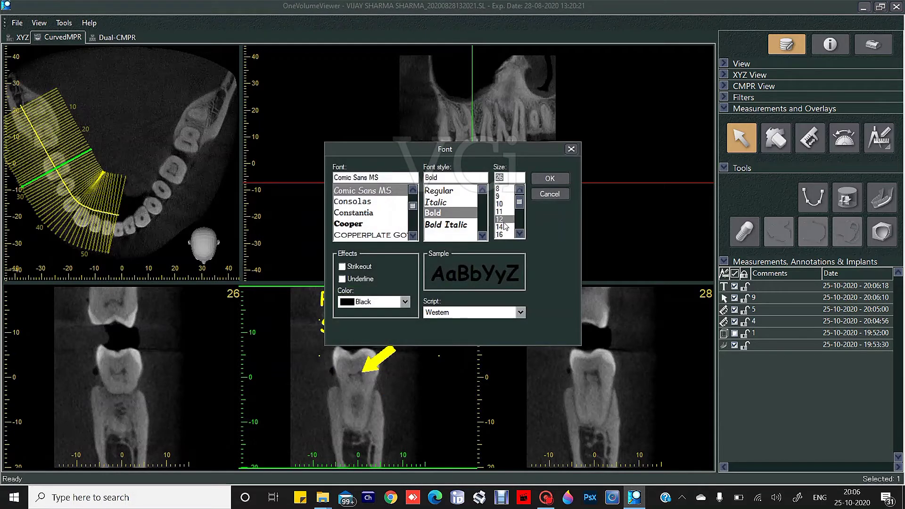
click(542, 194)
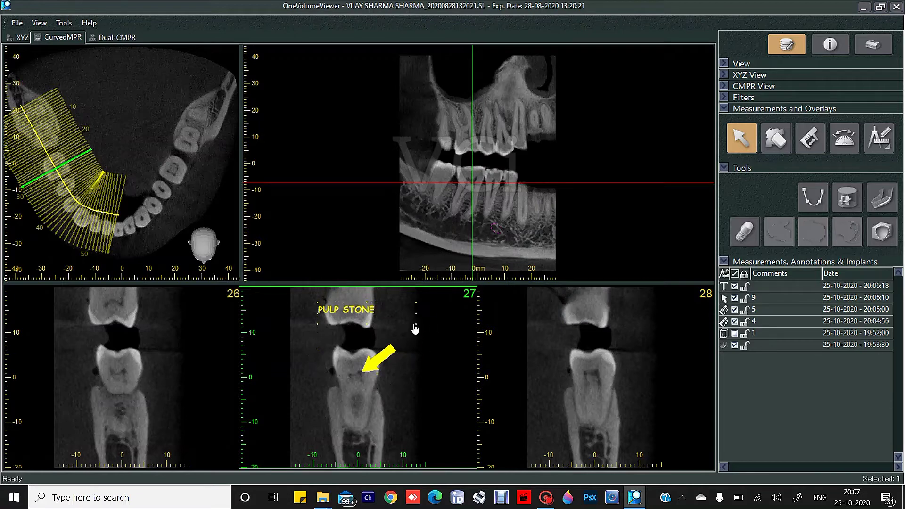
Step: Reposition the arrow and decrease its size on cross-section 27, and move the PULP STONE text beside the arrow's tail
mouse_move(391, 356)
mouse_down()
mouse_move(413, 342)
mouse_move(399, 338)
mouse_move(389, 349)
mouse_up()
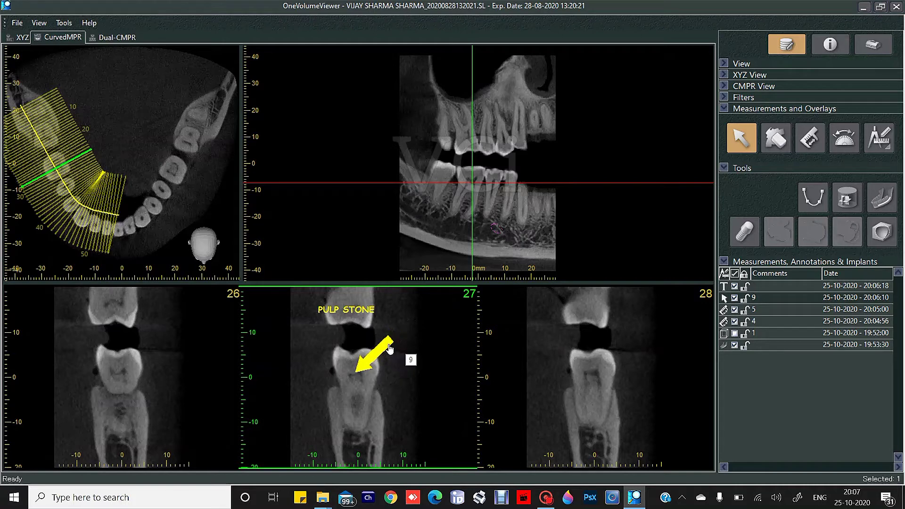
right_click(389, 349)
click(415, 405)
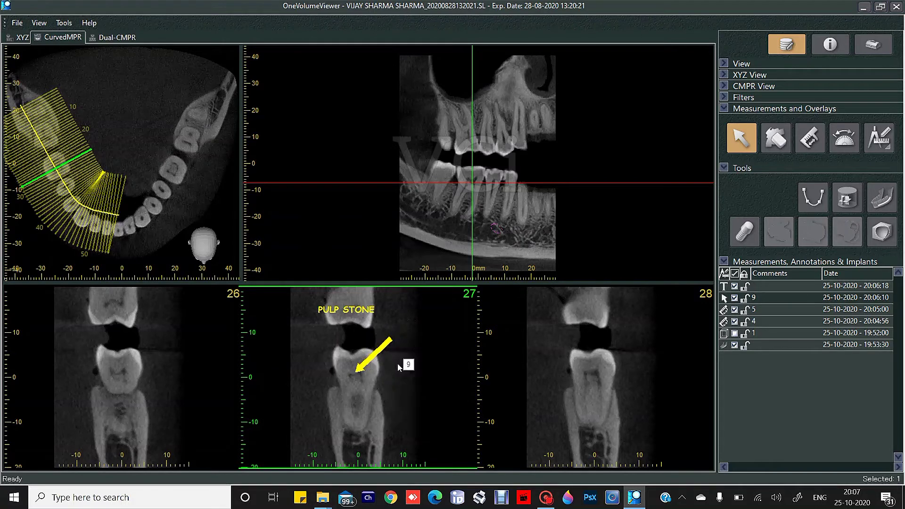
drag(351, 309, 395, 326)
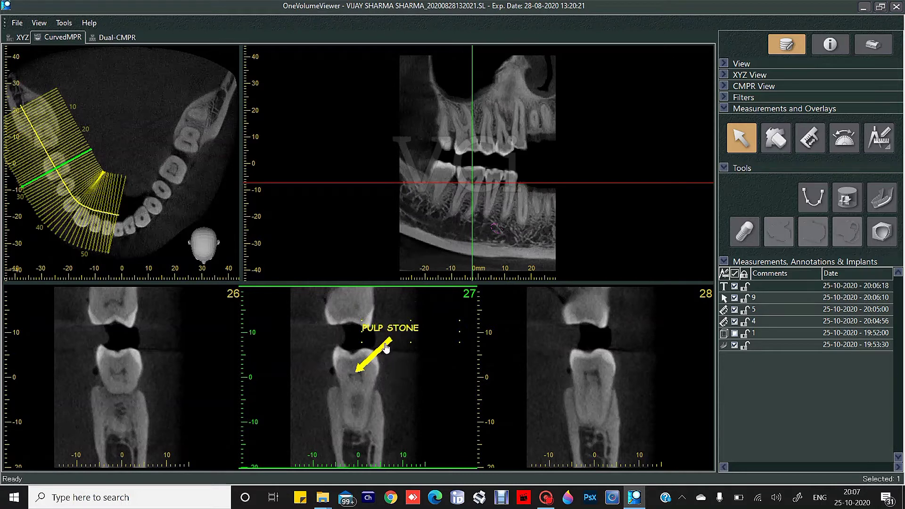
Step: Change the color of both the PULP STONE text and its arrow on cross-section 27 to red
right_click(371, 359)
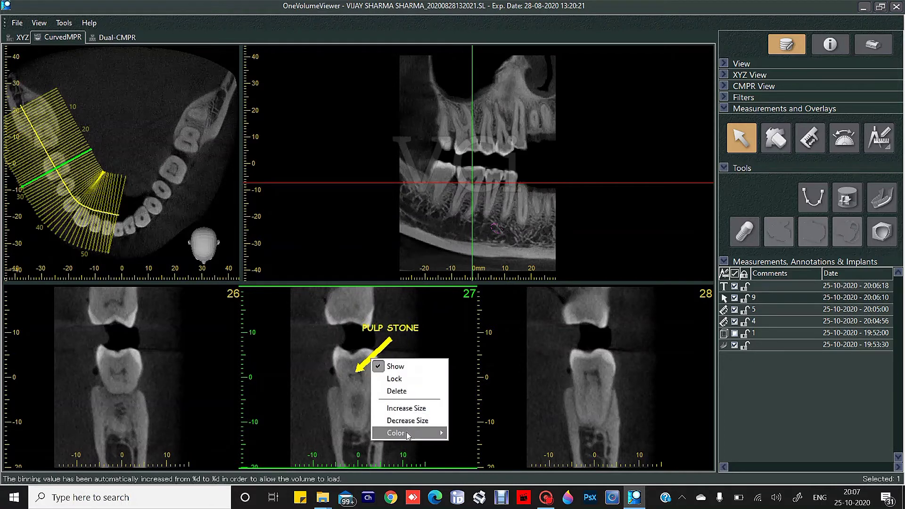
click(464, 428)
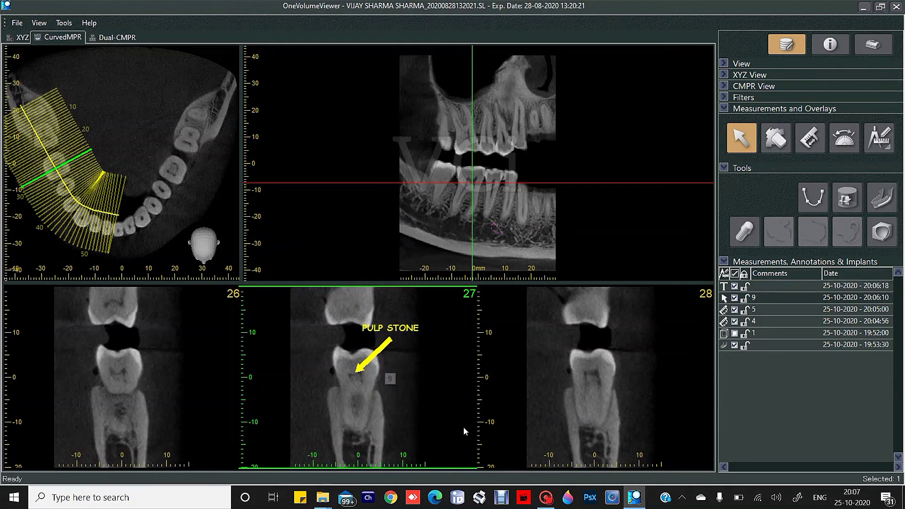
right_click(393, 330)
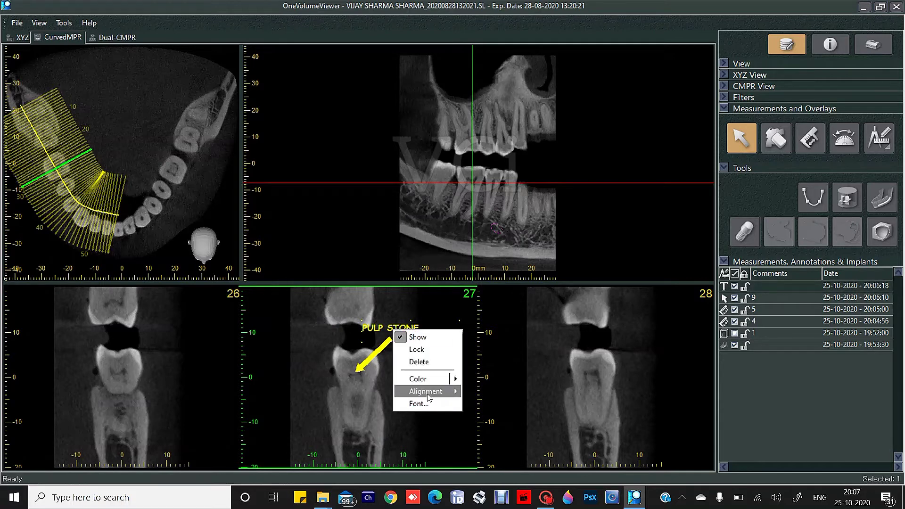
mouse_move(424, 379)
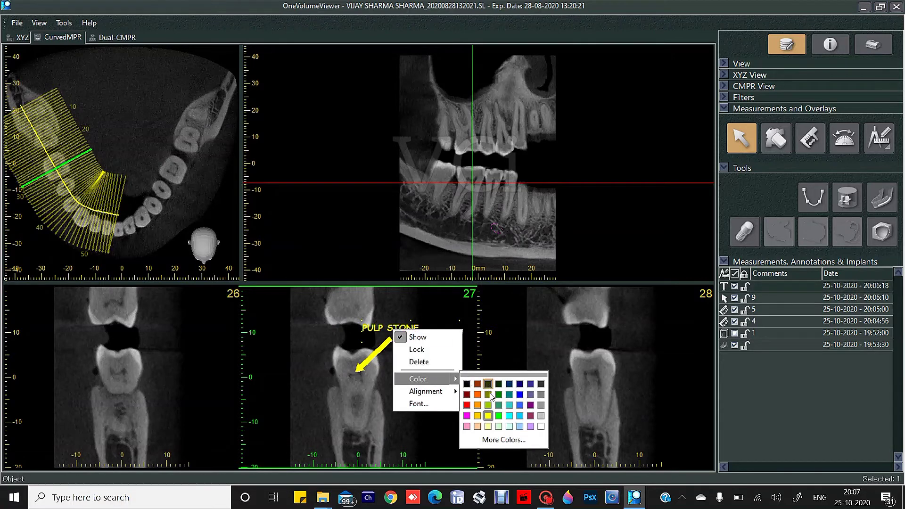
click(466, 406)
right_click(378, 358)
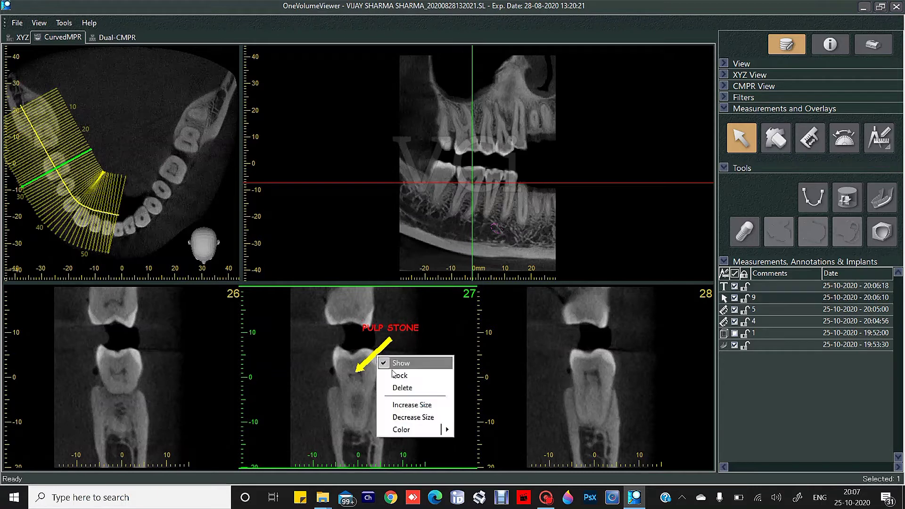
mouse_move(413, 429)
click(458, 440)
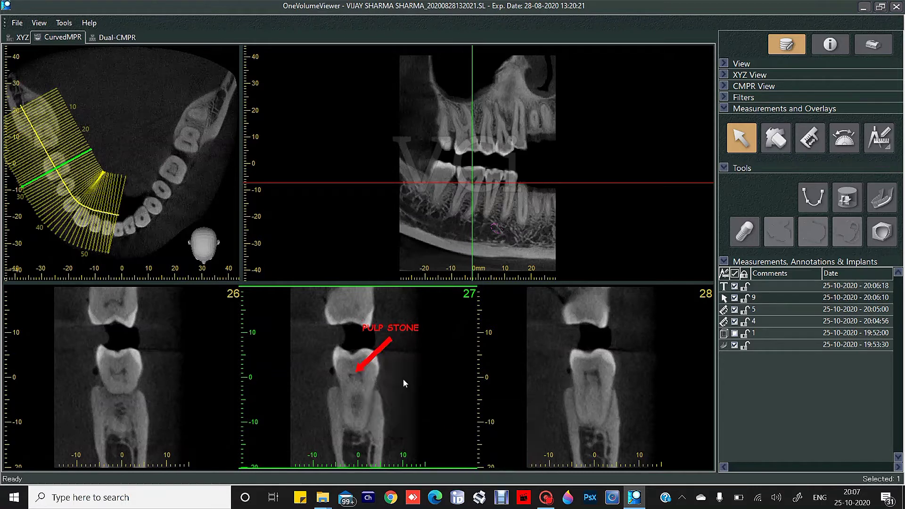
Step: Shift the red arrow slightly downward so its tip points into the lower molar's pulp chamber on cross-section 27
right_click(383, 345)
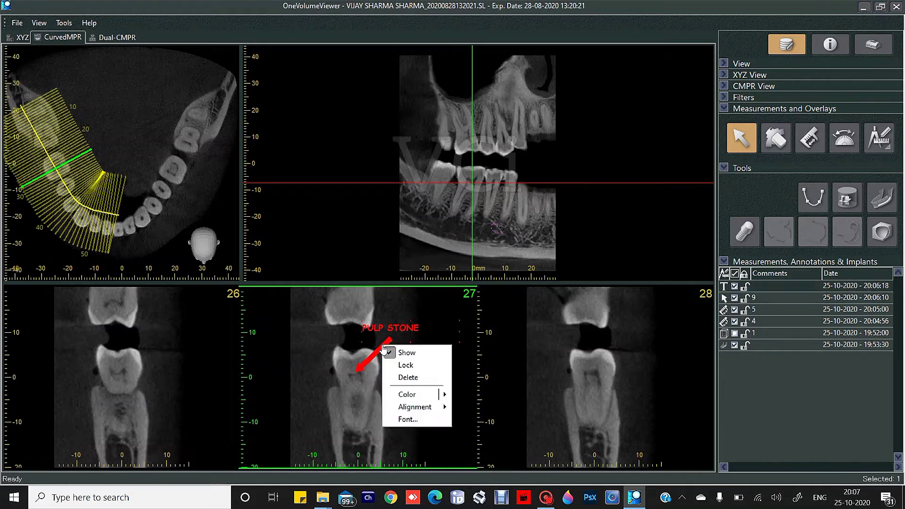
click(412, 365)
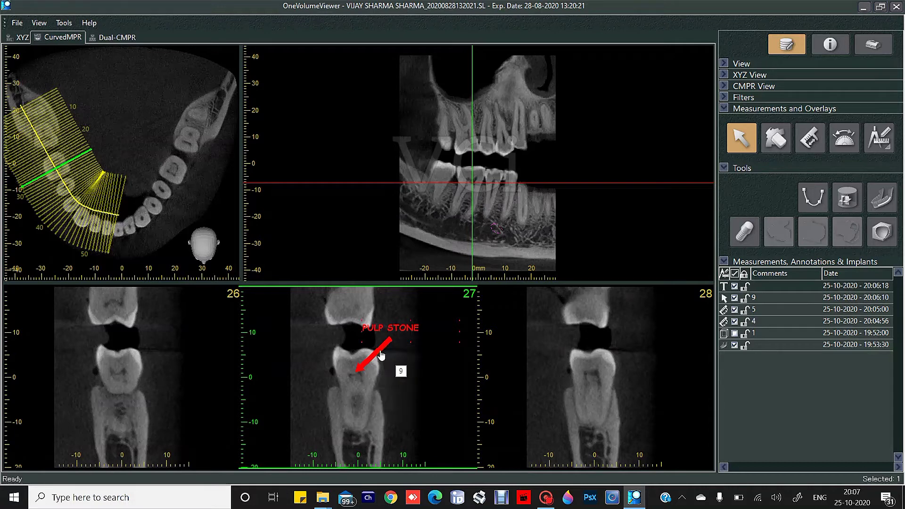
drag(382, 354, 382, 358)
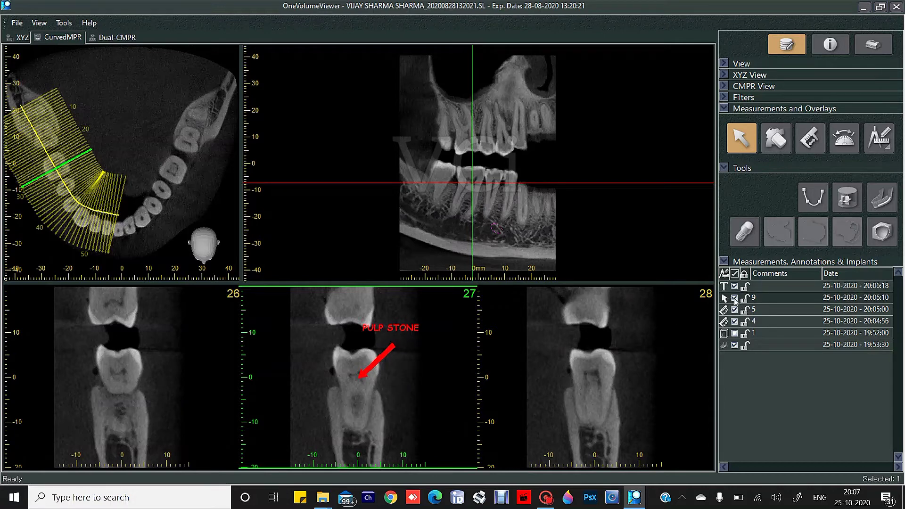
Step: Hide the arrow annotation on cross-section 27, show it again, and look through its available options
click(735, 299)
click(734, 298)
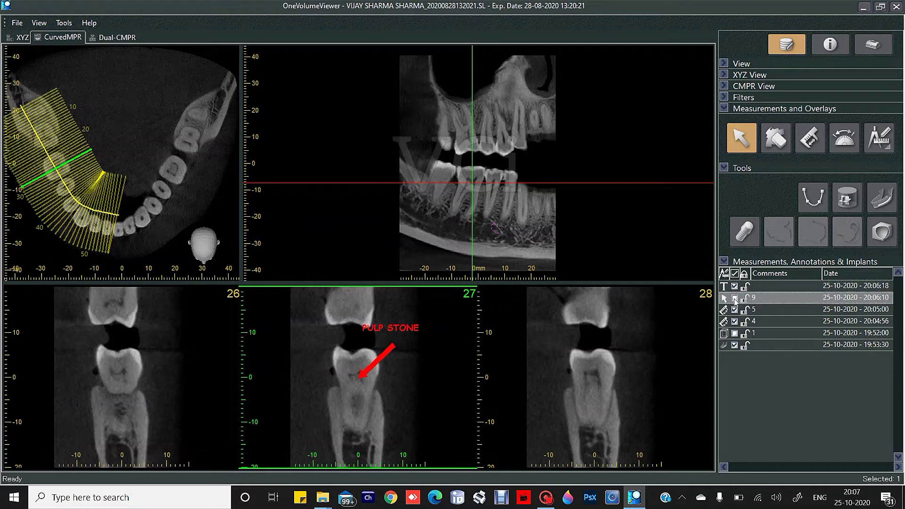
right_click(385, 357)
click(412, 373)
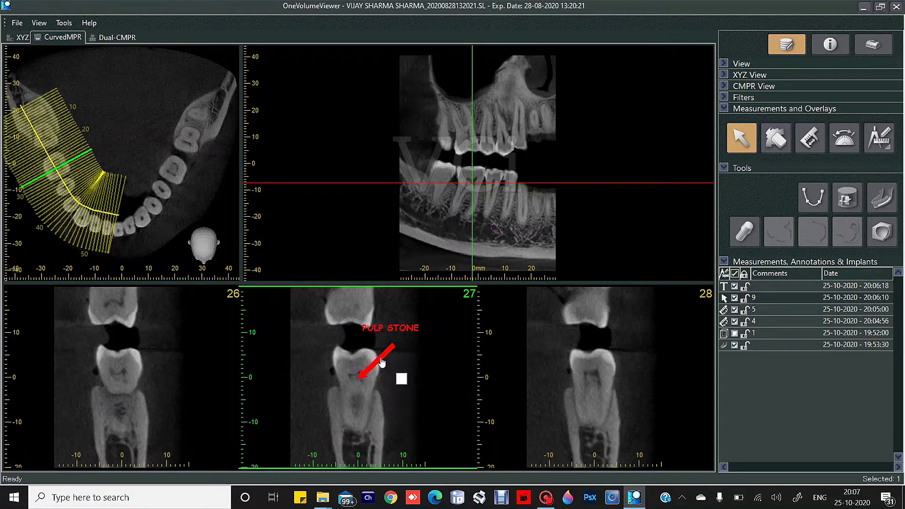
right_click(382, 359)
click(391, 380)
right_click(389, 356)
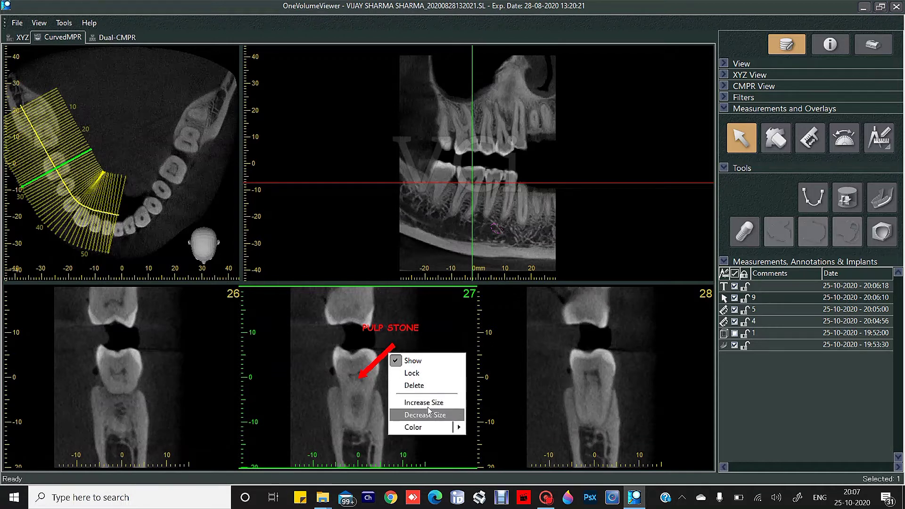
click(410, 335)
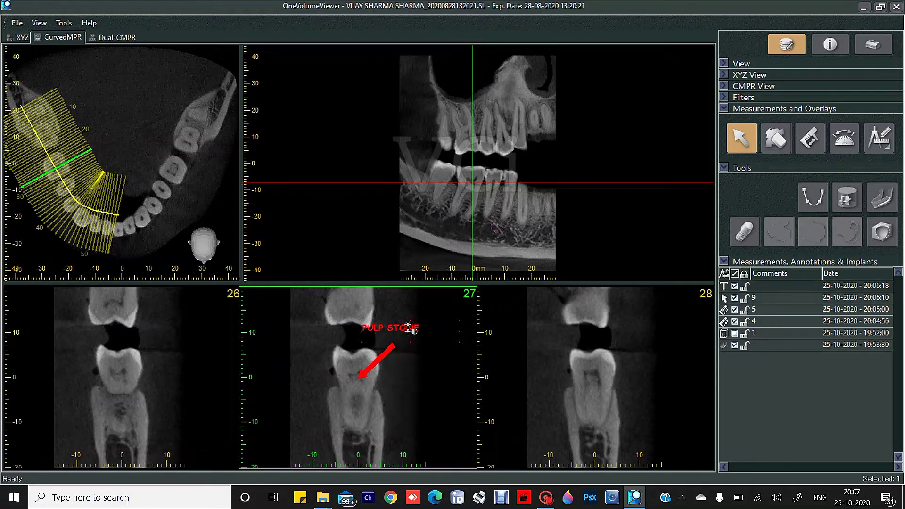
Step: Set the PULP STONE text's alignment to Center within its text box
right_click(409, 332)
mouse_move(455, 396)
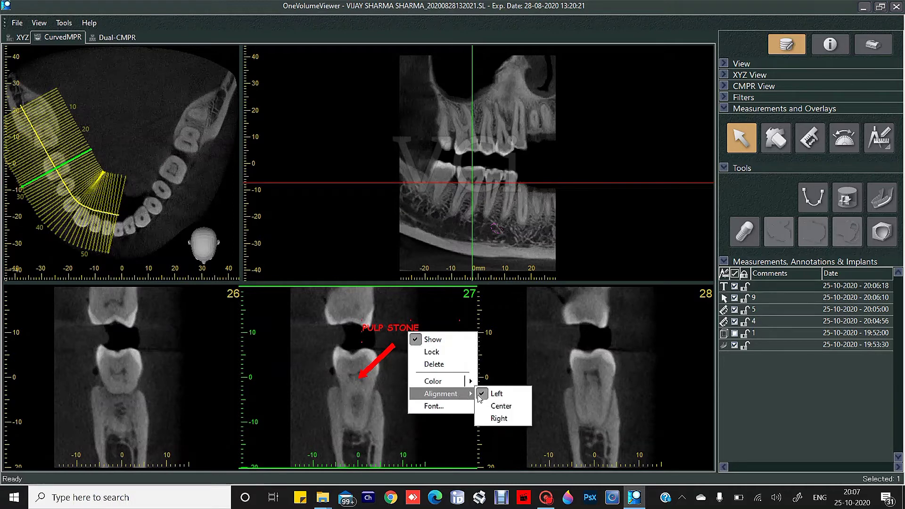
click(500, 406)
right_click(409, 335)
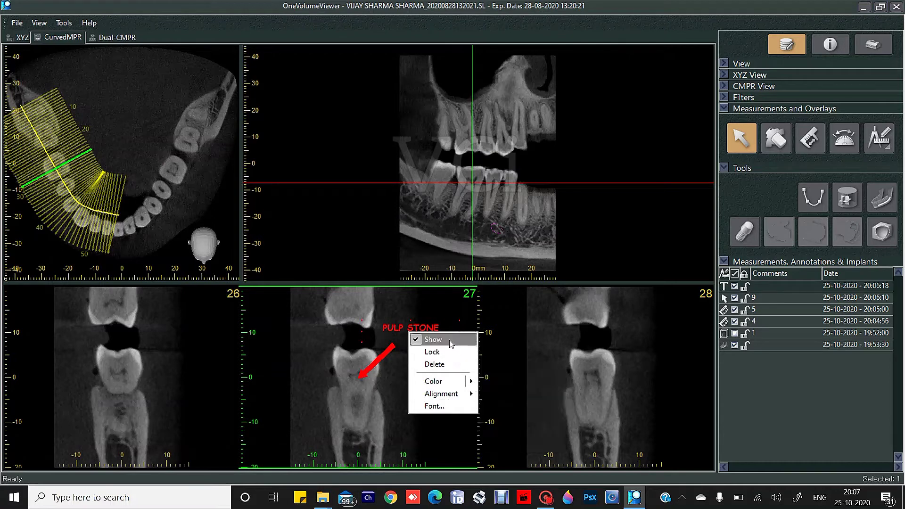
click(420, 299)
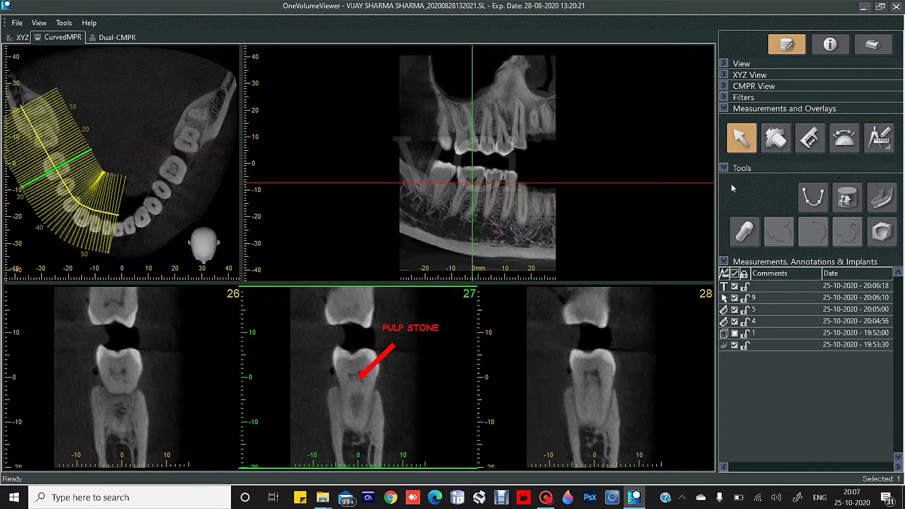
Step: Erase the red arrow and the PULP STONE text from cross-section 27
click(777, 139)
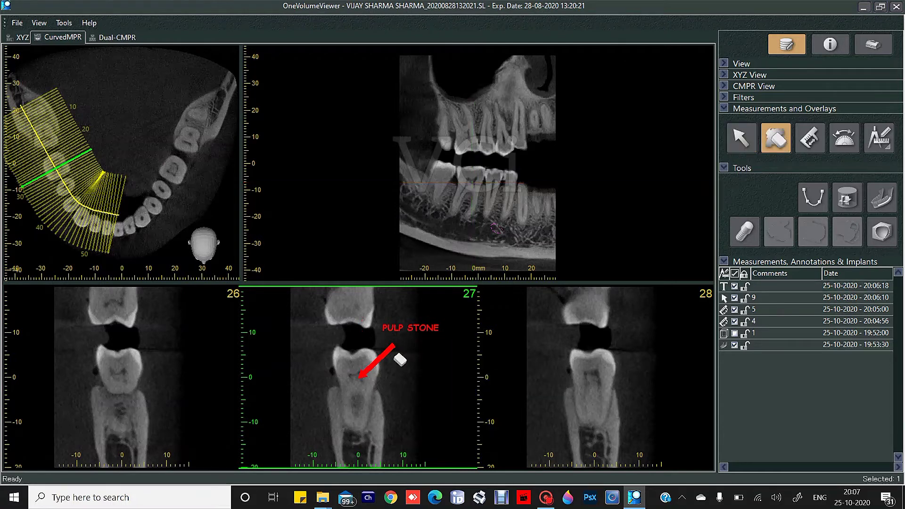
click(379, 361)
click(420, 328)
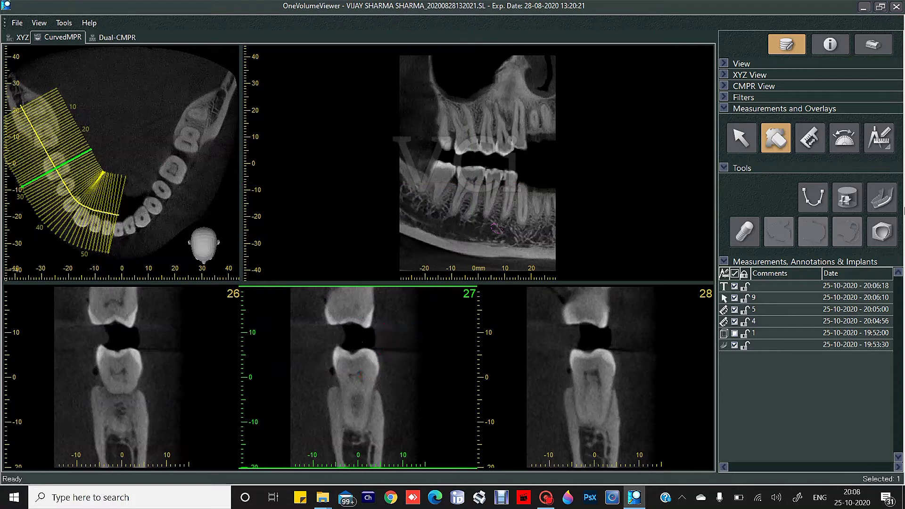
Step: Draw a slightly sloping straight line annotation just above the lower molar's crown on cross-section 27
click(880, 138)
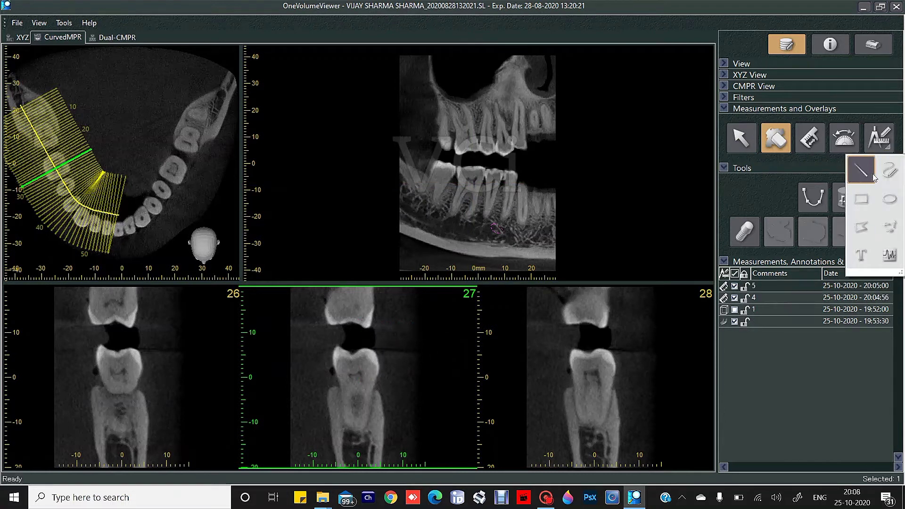
click(873, 177)
drag(418, 355, 352, 345)
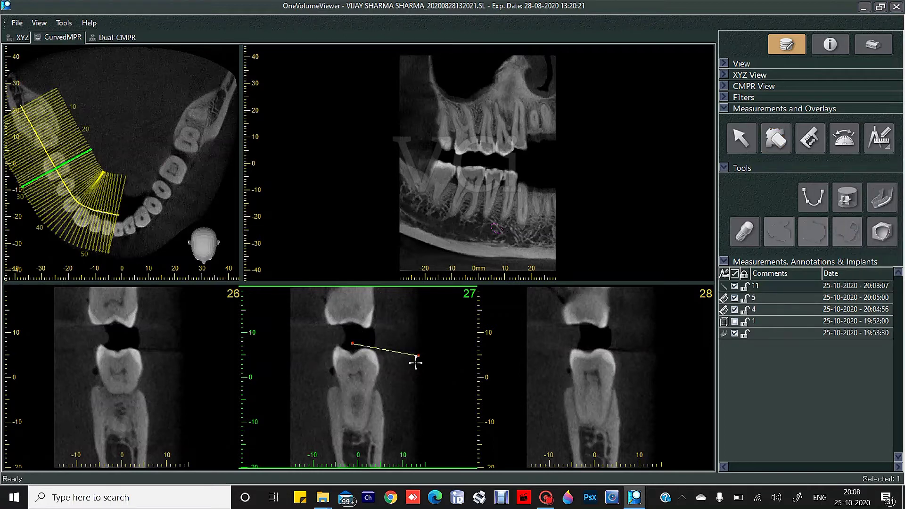
Step: Draw a closed freehand outline around the lower molar's pulp chamber on cross-section 27
click(880, 137)
click(899, 176)
mouse_move(360, 364)
mouse_down()
mouse_move(337, 369)
mouse_move(338, 385)
mouse_move(362, 386)
mouse_move(373, 378)
mouse_move(364, 365)
mouse_up()
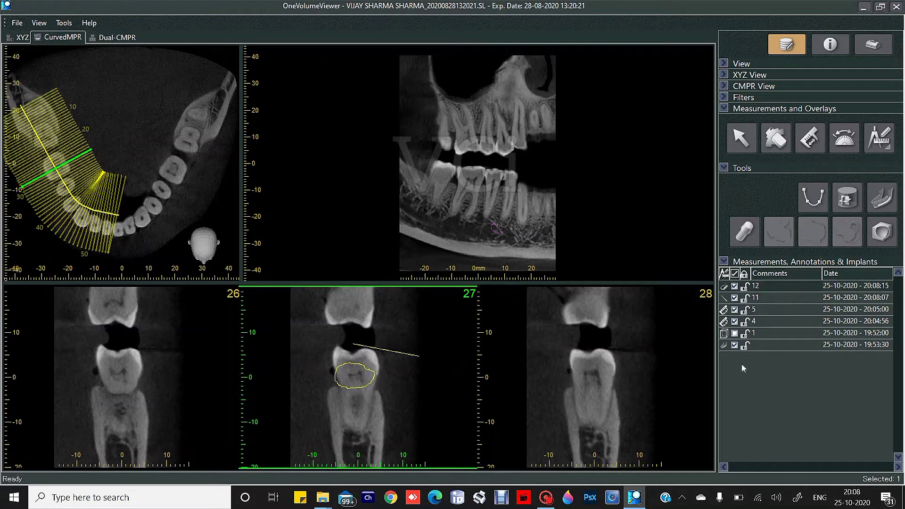
Step: Draw an ellipse around the lower molar's crown on cross-section 27, enclosing the freehand outline
click(880, 138)
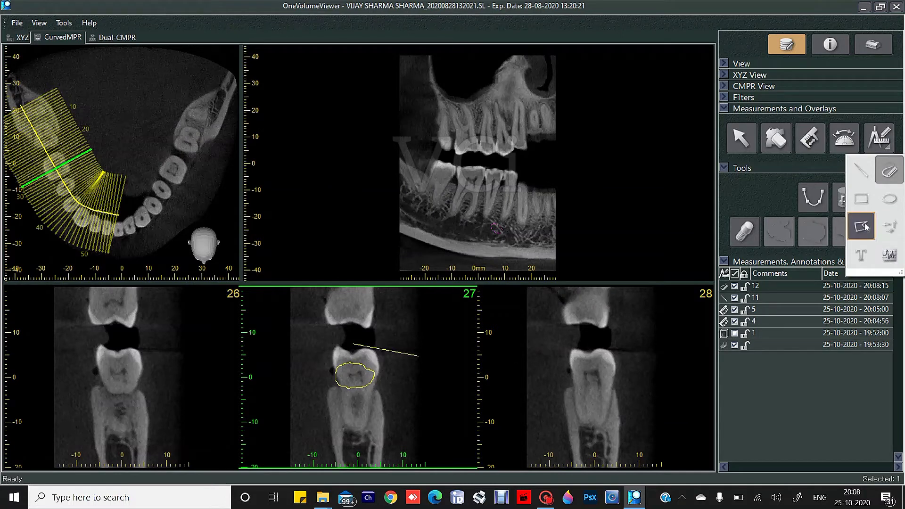
click(890, 198)
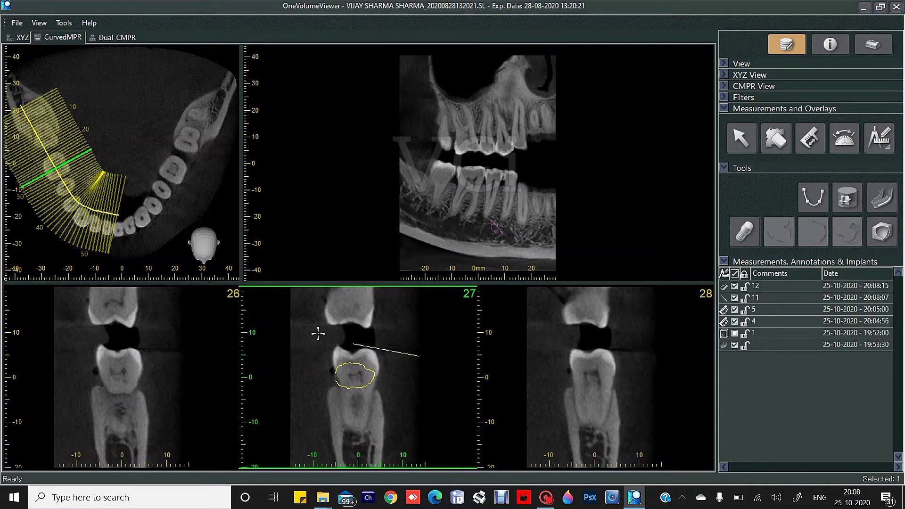
drag(318, 333, 399, 403)
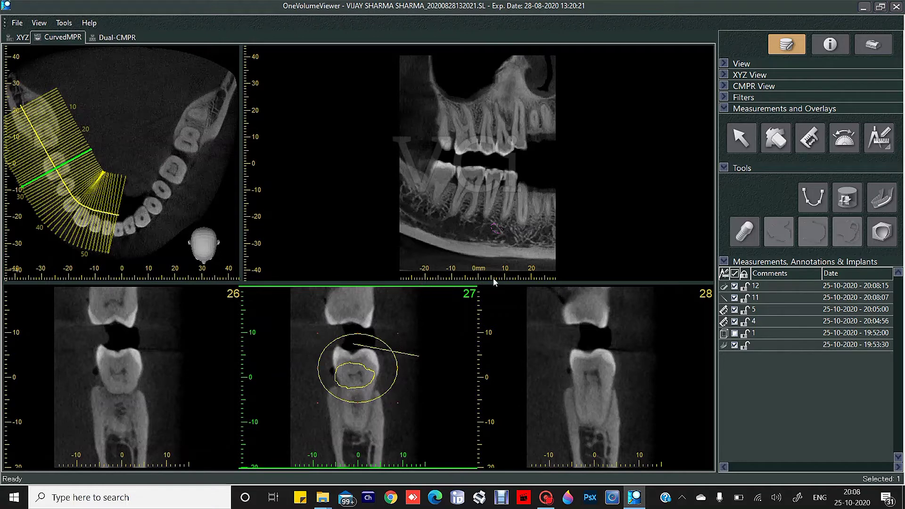
Step: Draw a rectangle annotation of about 14 by 10 mm around the tooth crown in cross-section 28
click(879, 141)
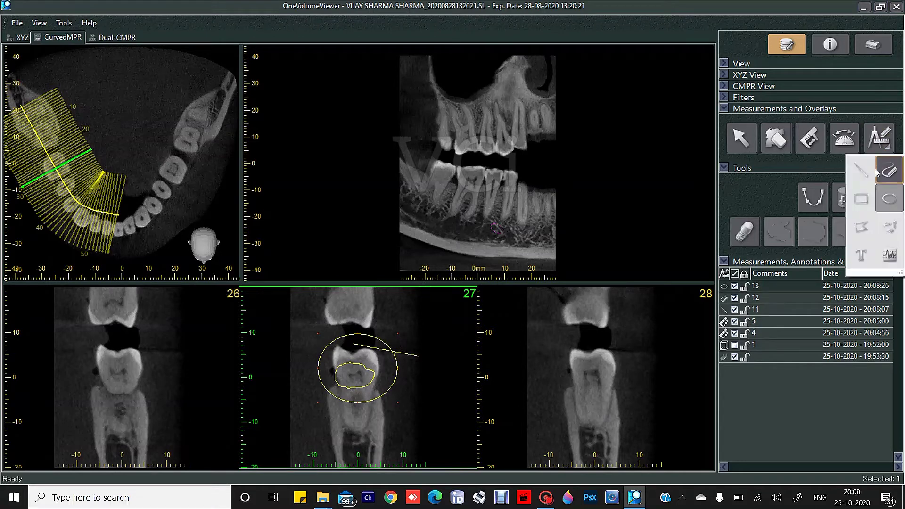
click(862, 198)
mouse_move(562, 355)
mouse_down()
mouse_move(595, 394)
mouse_move(625, 400)
mouse_up()
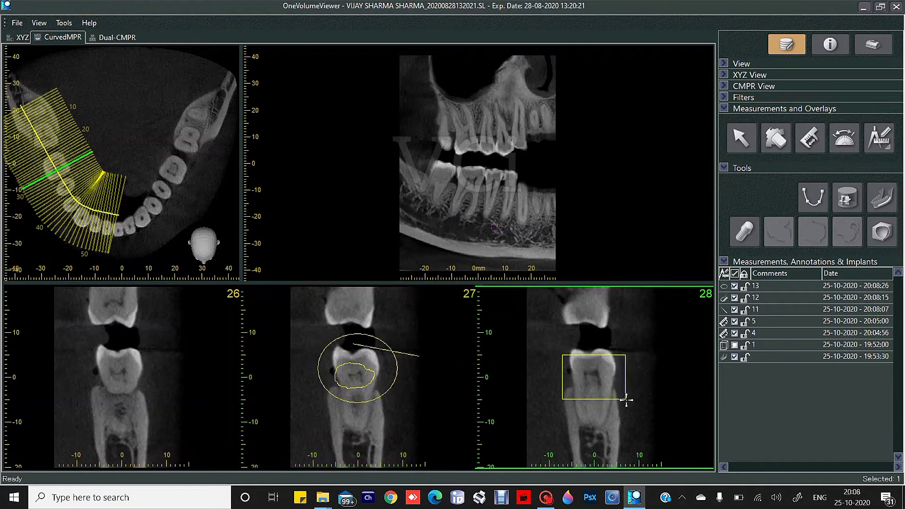
Step: Erase the ellipse, straight line and freehand annotations from cross-section 27
click(775, 139)
click(383, 350)
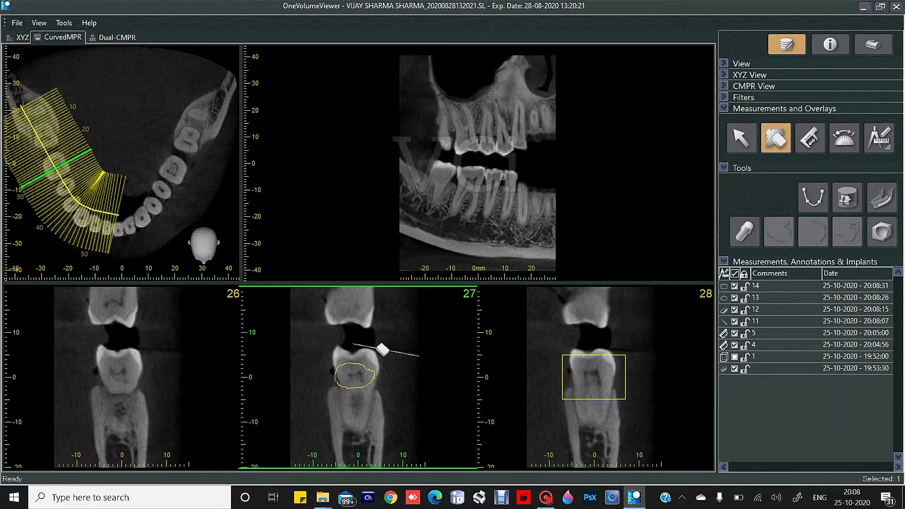
click(383, 350)
click(373, 344)
click(366, 370)
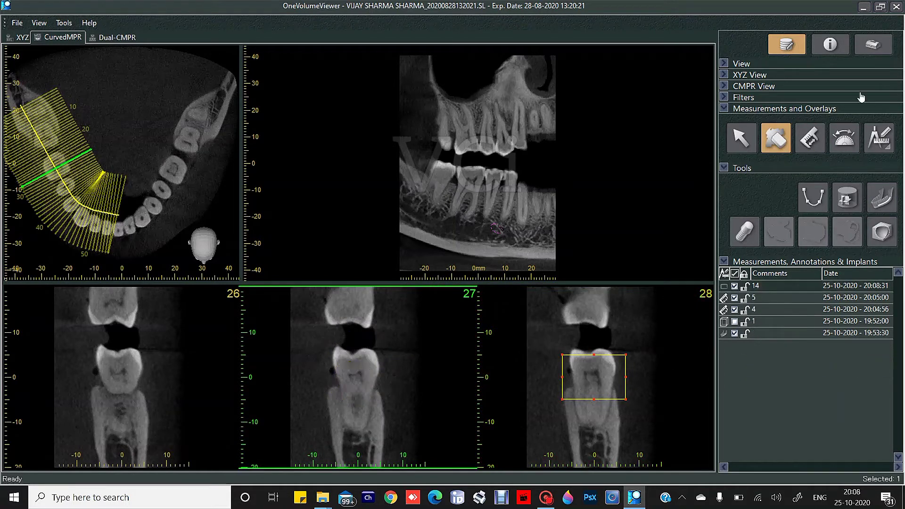
Step: Move the front end point of the MPR curve on the axial view onto the row of front teeth
click(742, 138)
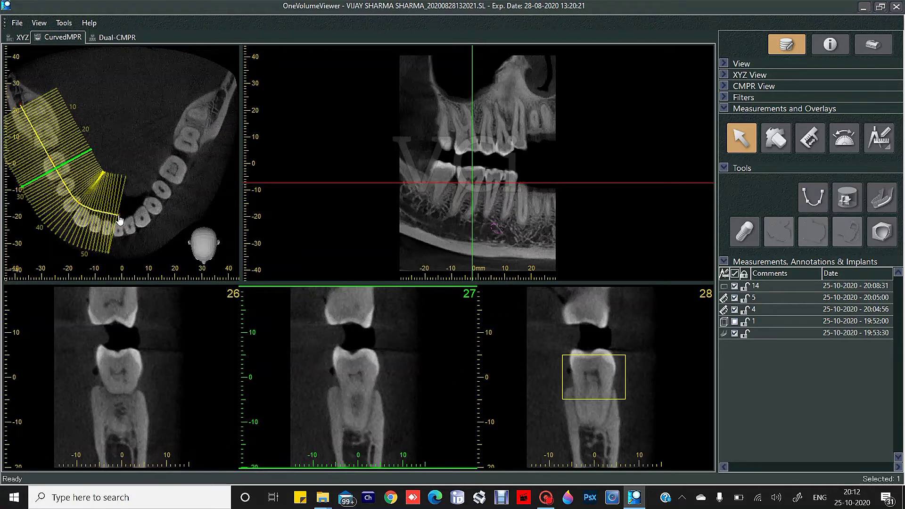
drag(118, 220, 113, 228)
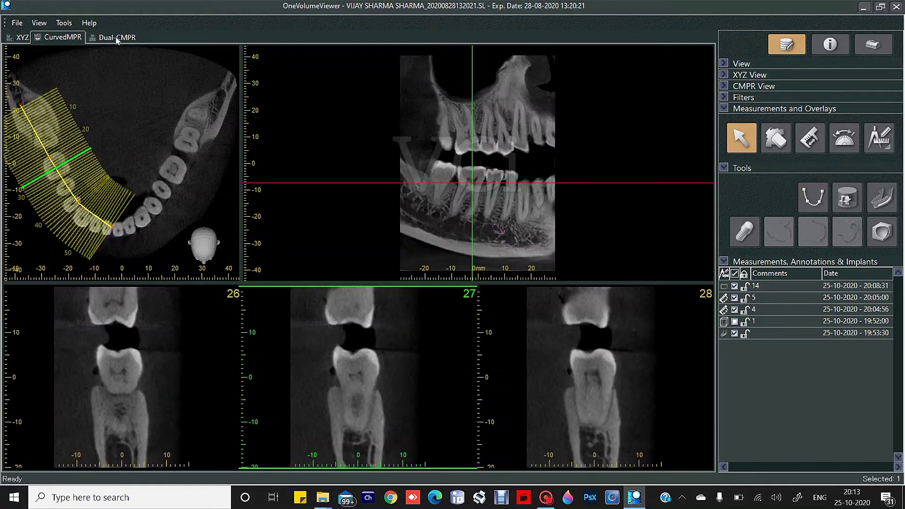
Step: Switch to the Dual-CMPR view and reorient the volume to a coronal slice through the molars
click(116, 39)
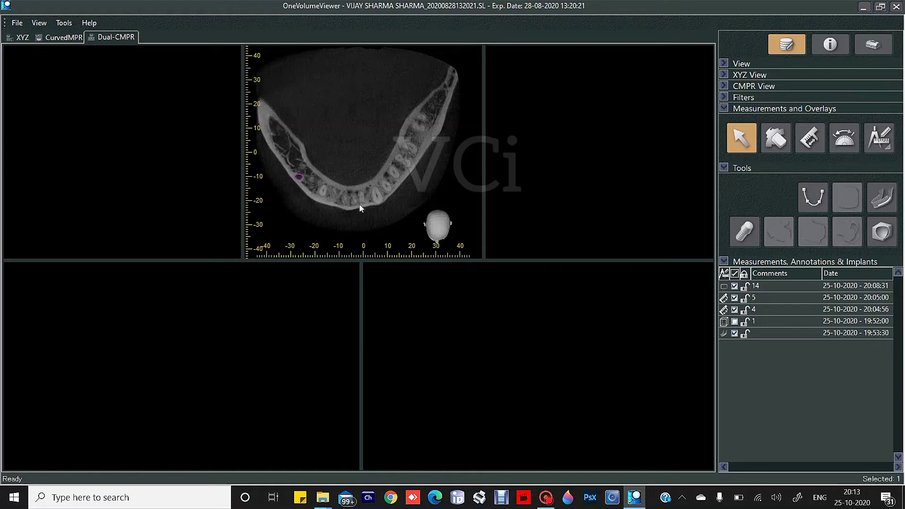
drag(360, 205, 379, 167)
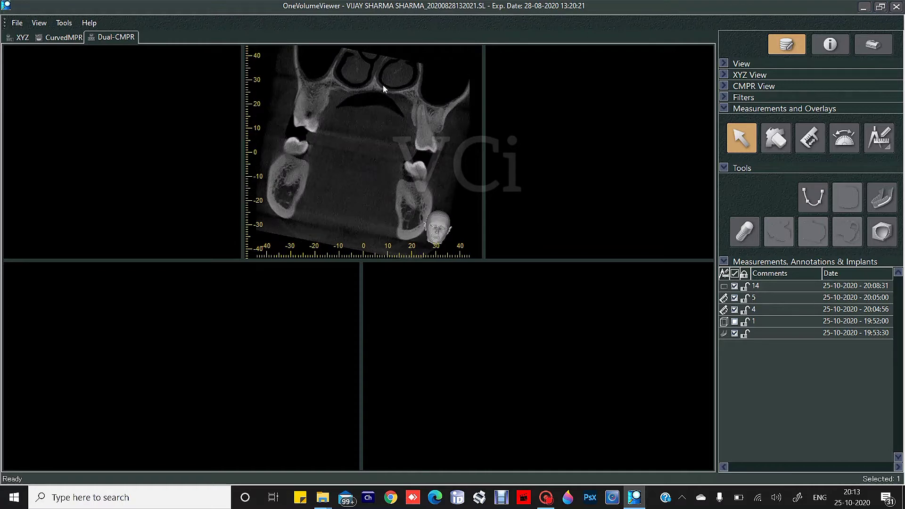
drag(339, 81, 425, 112)
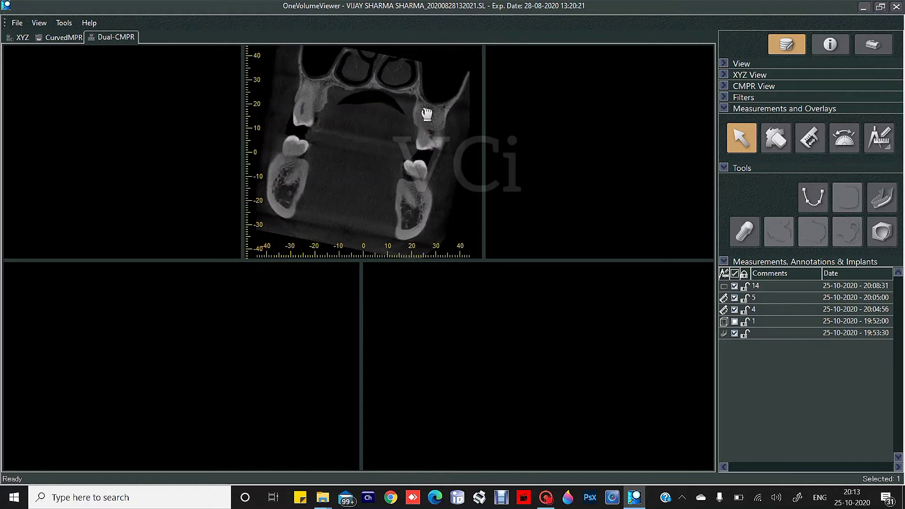
Step: Draw an MPR spline from the crown up through the roots of the upper molar at image right, and enlarge its cross-section pane
click(807, 199)
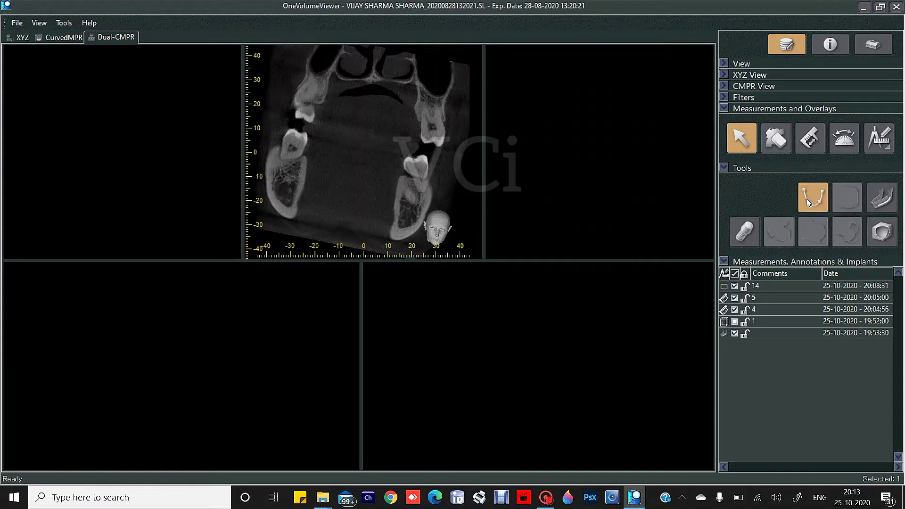
click(437, 149)
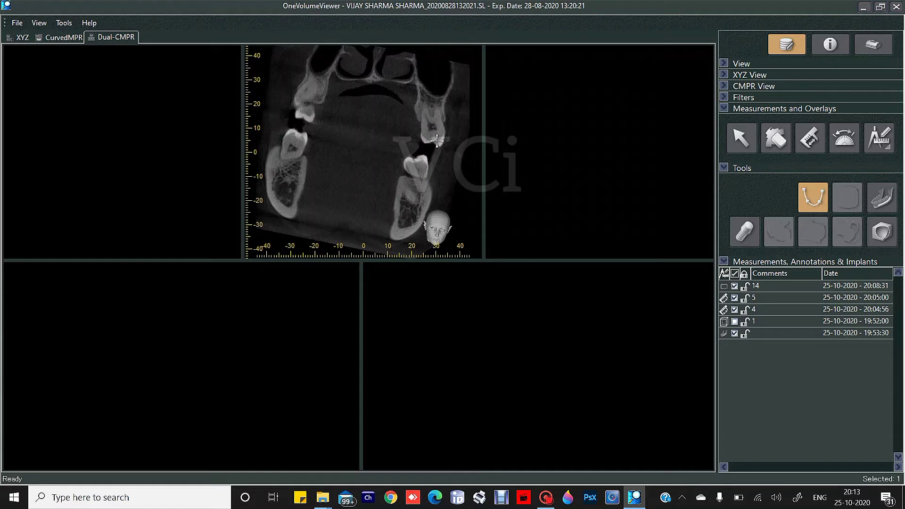
double_click(432, 92)
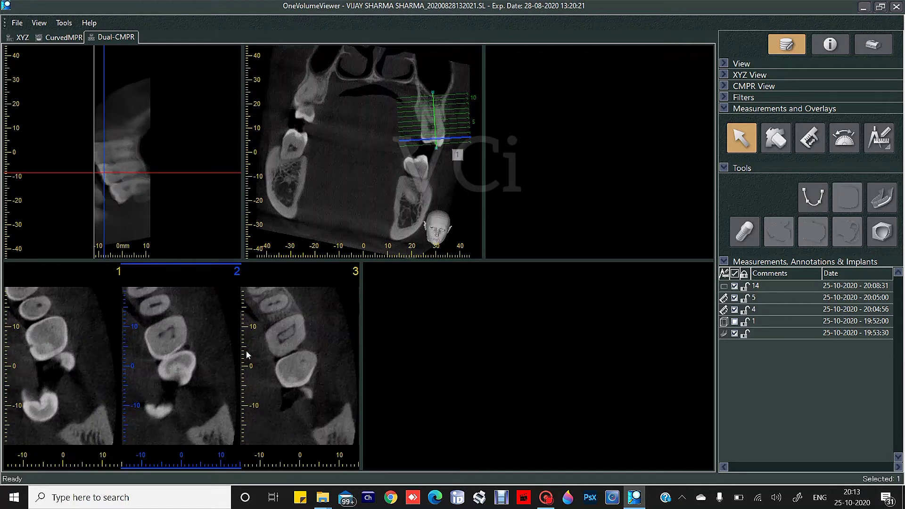
drag(364, 285, 450, 283)
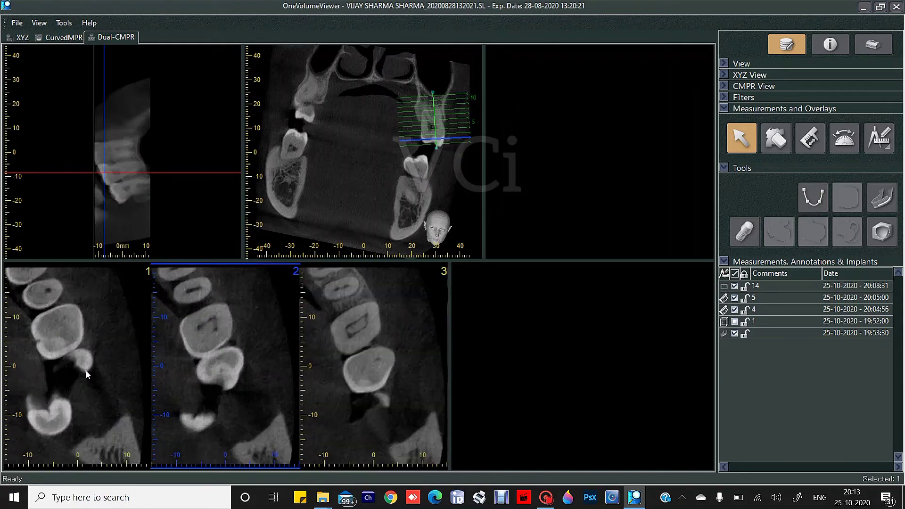
scroll(259, 368, down, 4)
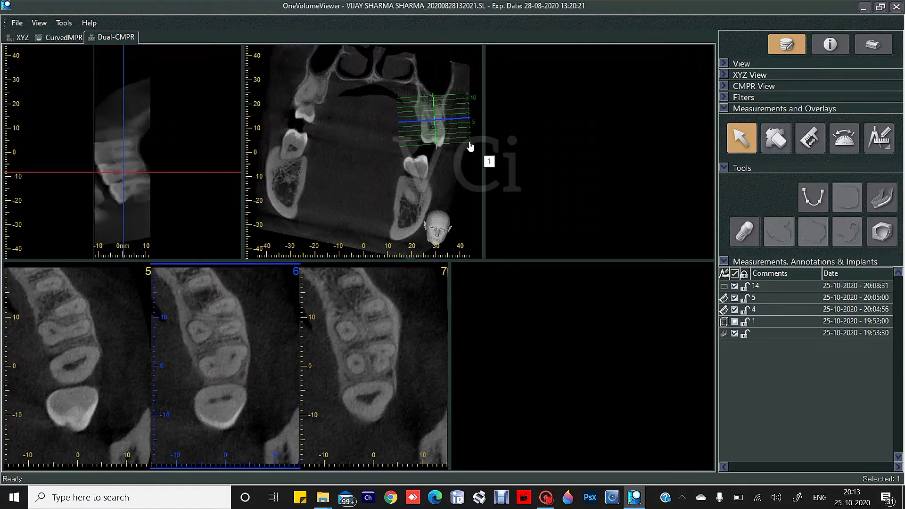
Step: Set the spline's cross-section interval to 1.0 mm and the coronal view's slice thickness to 0.5 mm
right_click(467, 141)
click(497, 166)
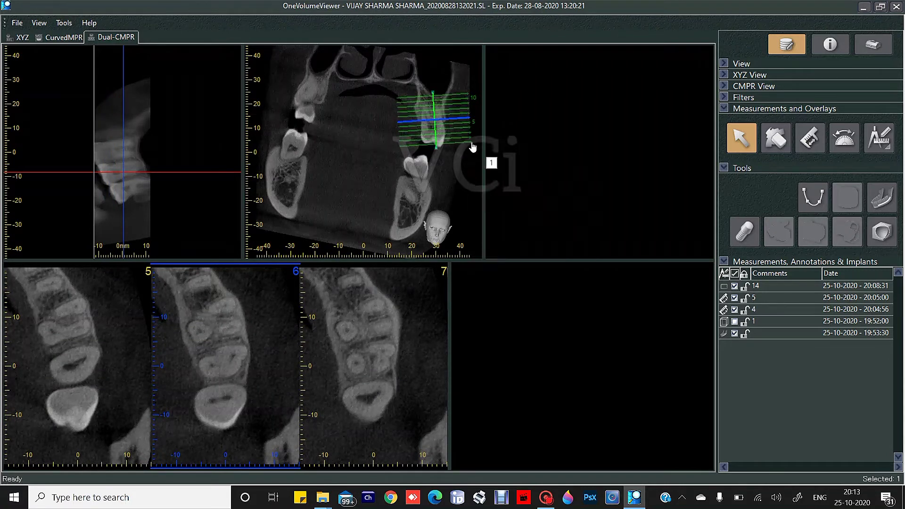
right_click(471, 143)
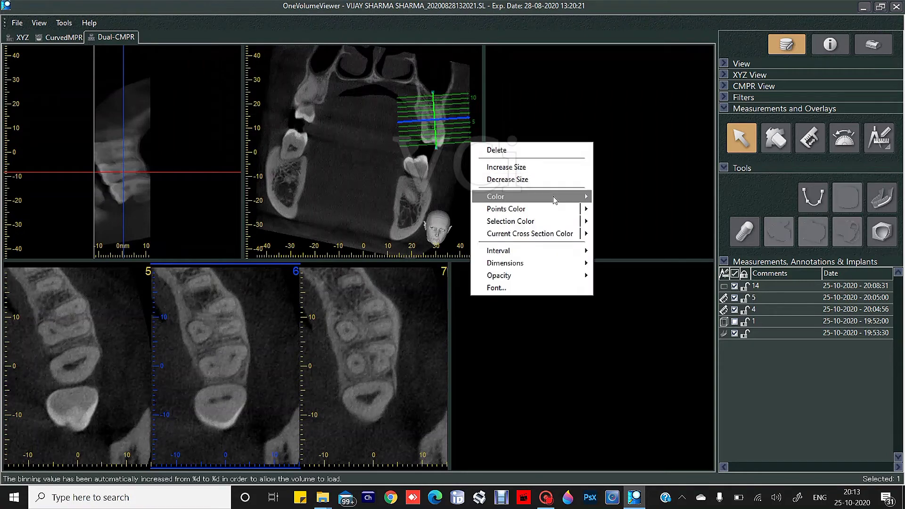
mouse_move(580, 246)
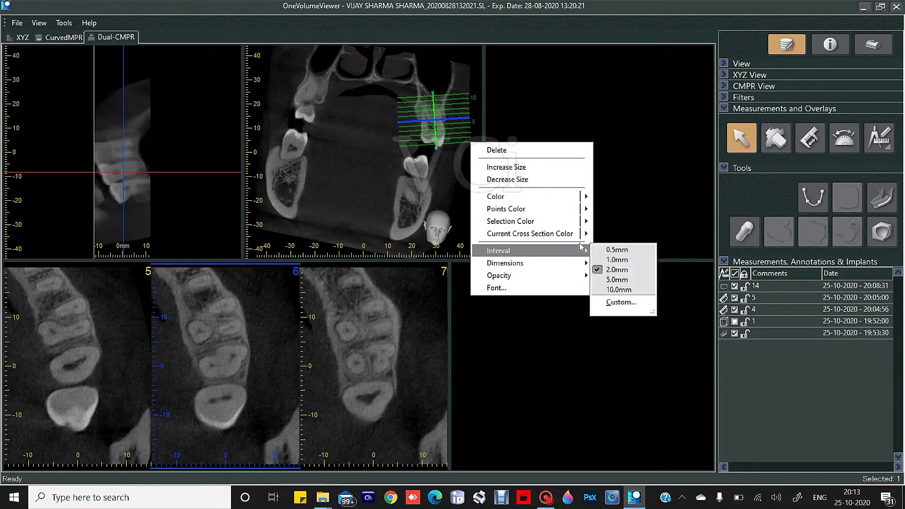
click(617, 260)
right_click(402, 170)
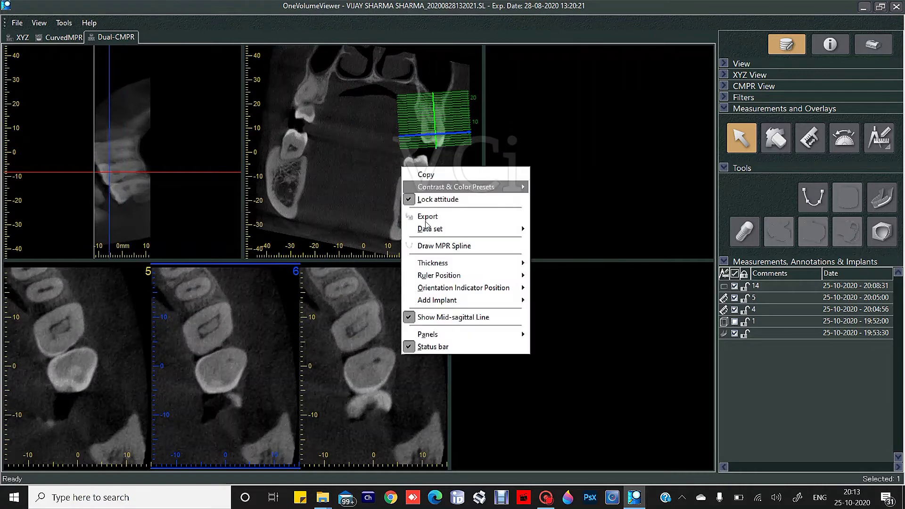
mouse_move(467, 263)
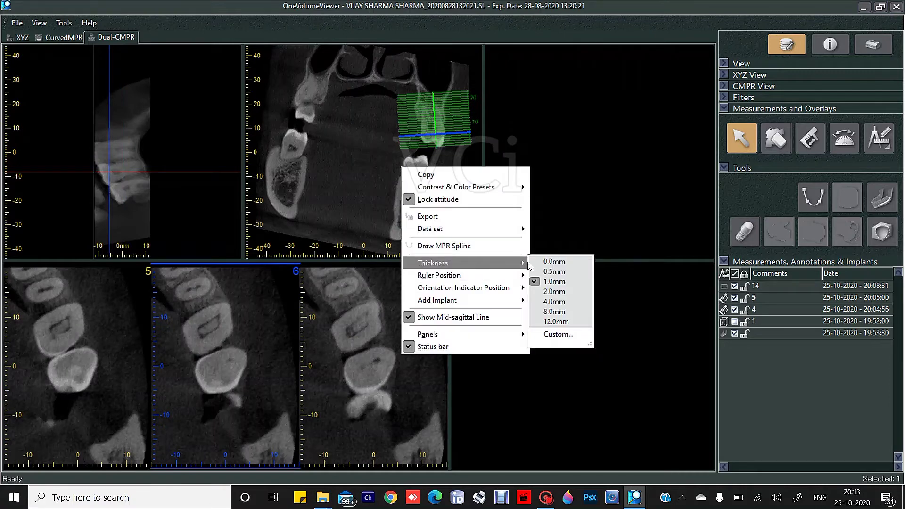
click(554, 271)
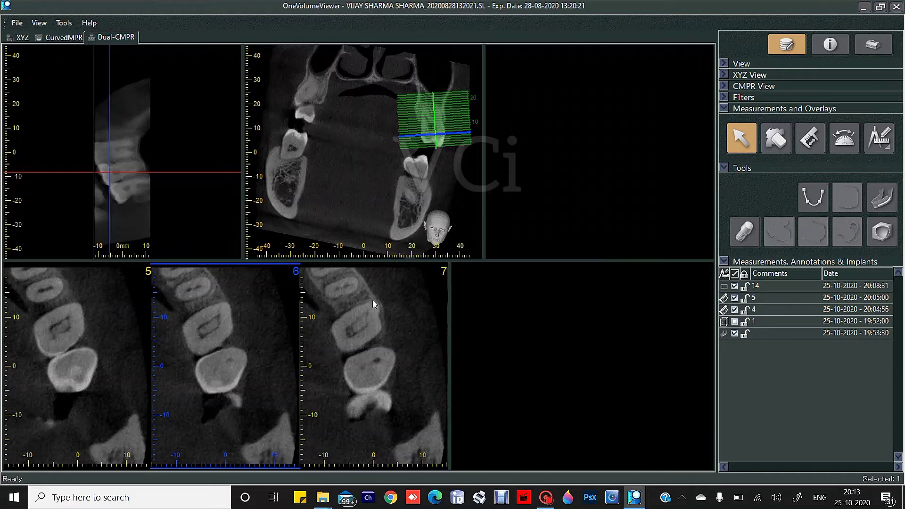
Step: Browse the spline's cross sections and widen both the cross-section pane and the coronal pane
scroll(373, 311, down, 2)
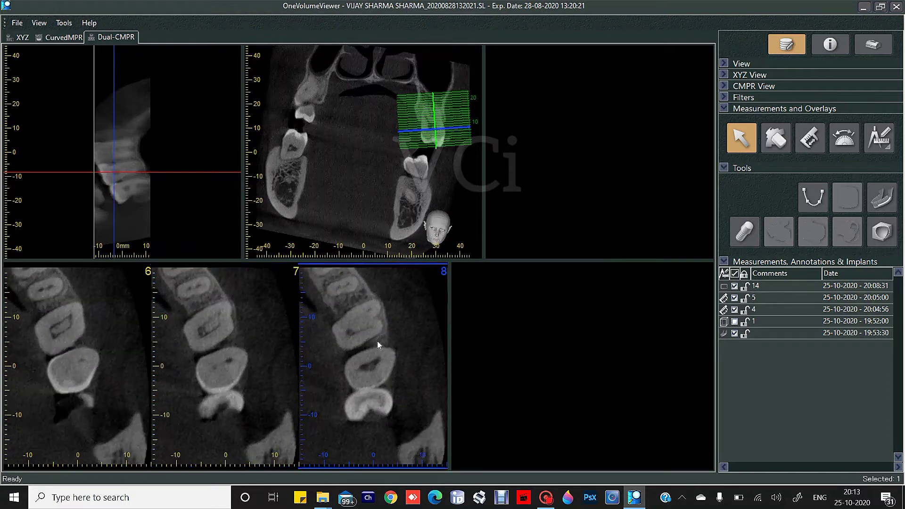
click(238, 339)
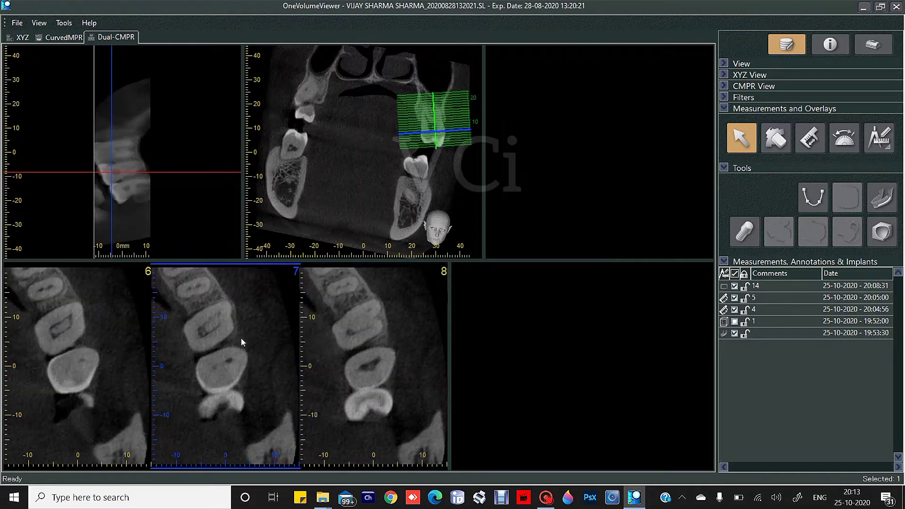
scroll(247, 342, up, 2)
drag(446, 284, 685, 286)
drag(485, 193, 621, 193)
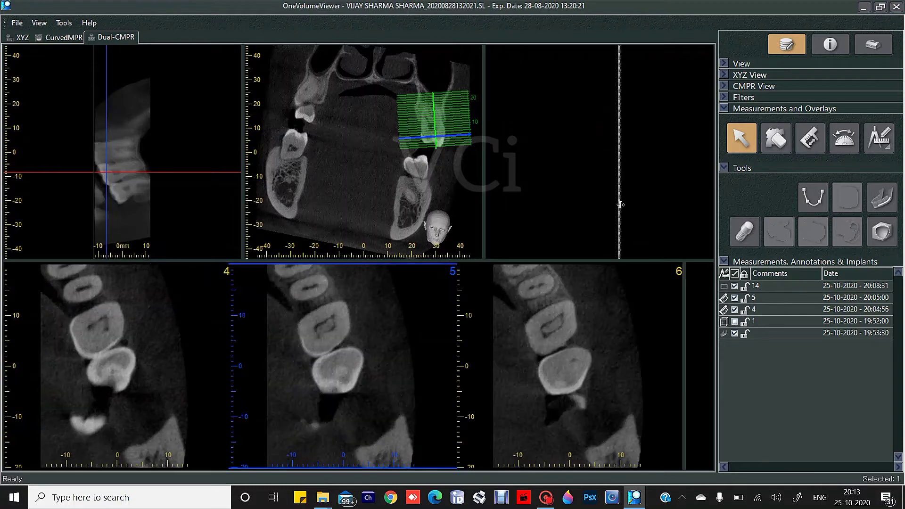
Step: Set the visible cross sections to 7 and narrow their pane to make room for a second set
scroll(335, 330, down, 2)
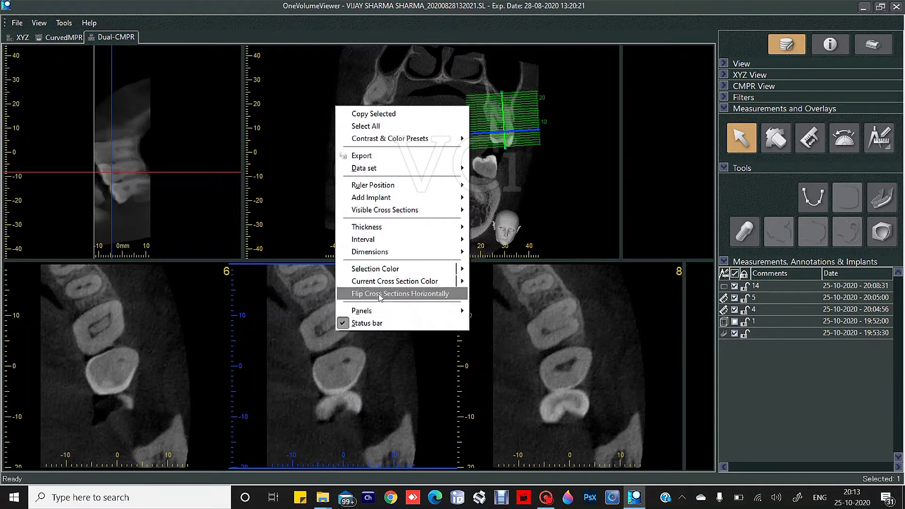
mouse_move(391, 211)
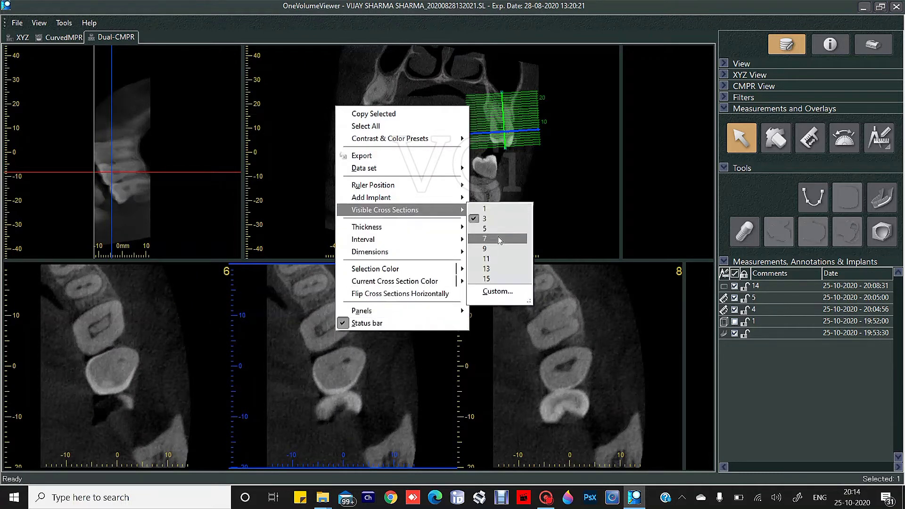
click(498, 238)
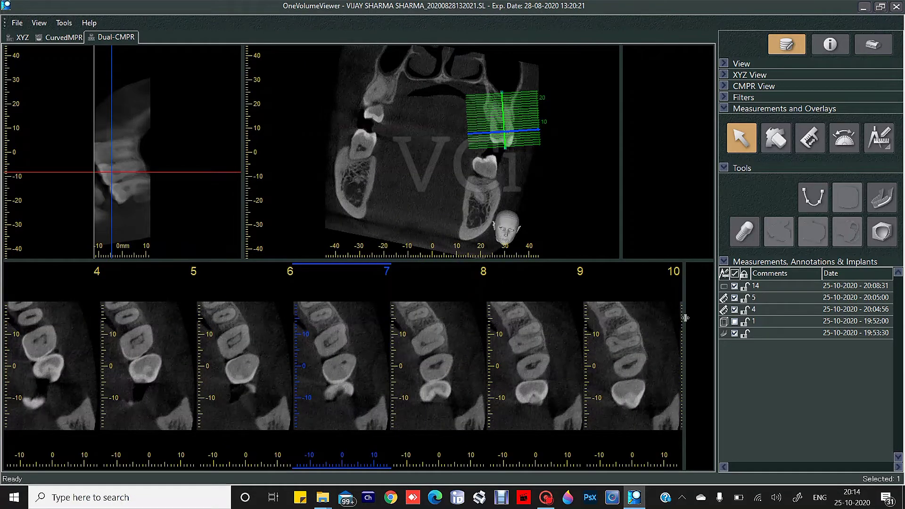
drag(685, 318, 317, 311)
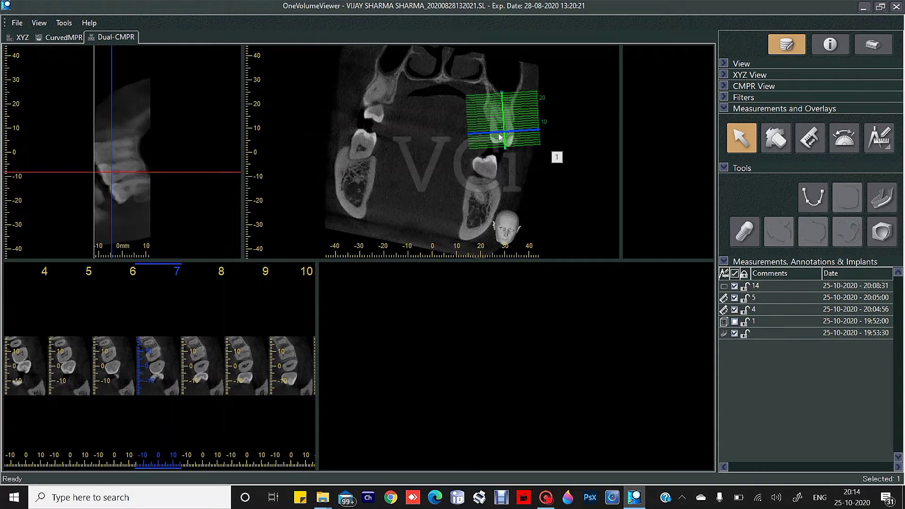
Step: Draw a second MPR spline horizontally across the upper molar and browse through its cross sections
click(812, 197)
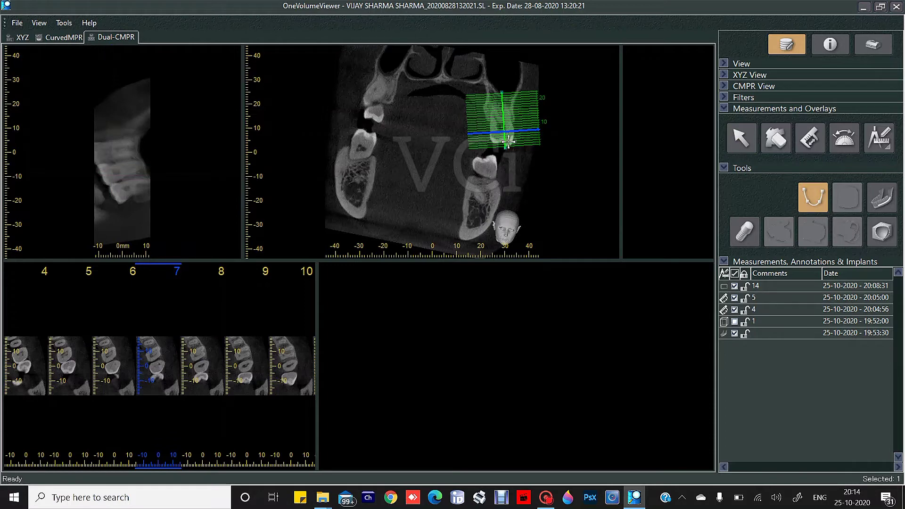
click(479, 124)
double_click(533, 126)
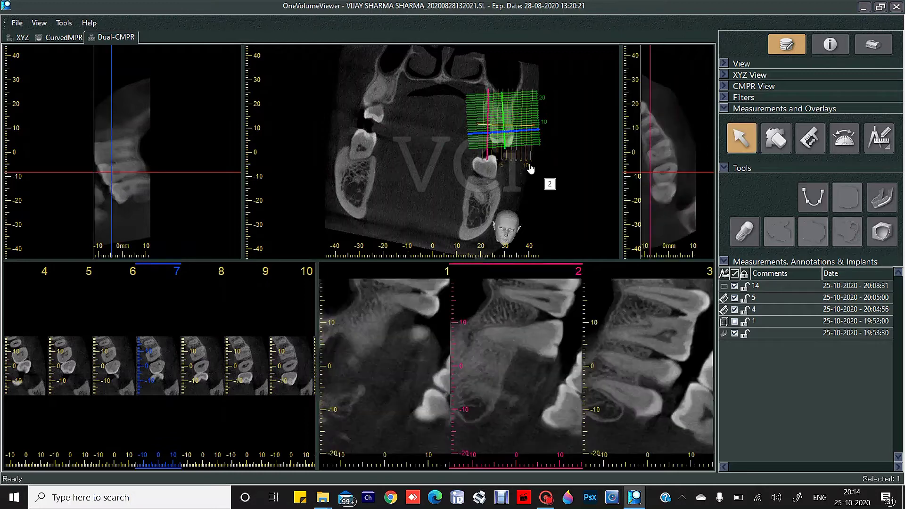
scroll(513, 321, down, 5)
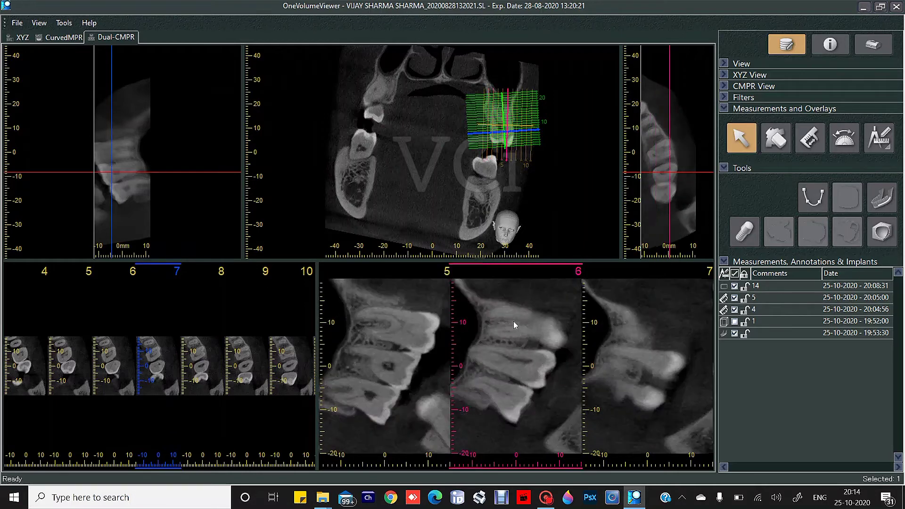
scroll(514, 322, up, 4)
scroll(513, 324, up, 1)
scroll(514, 325, down, 2)
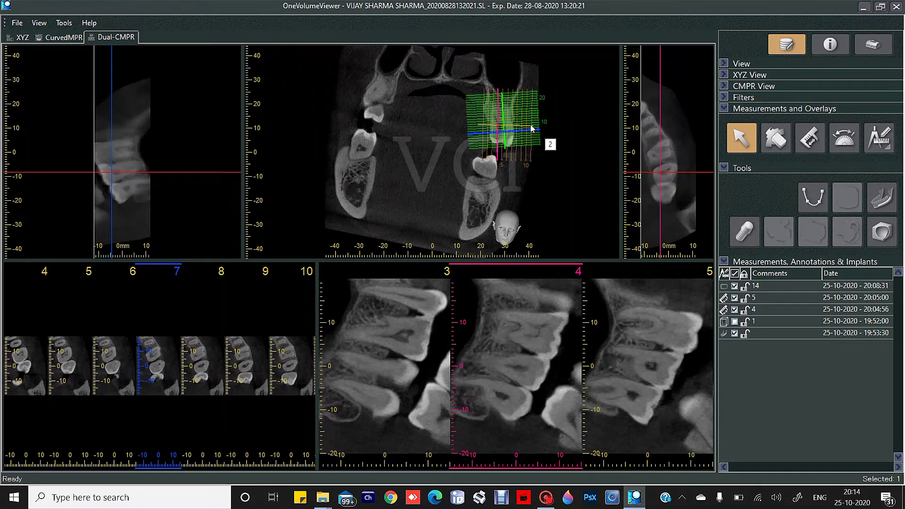
Step: Delete the horizontal spline across the upper molar
drag(531, 126, 535, 126)
key(Delete)
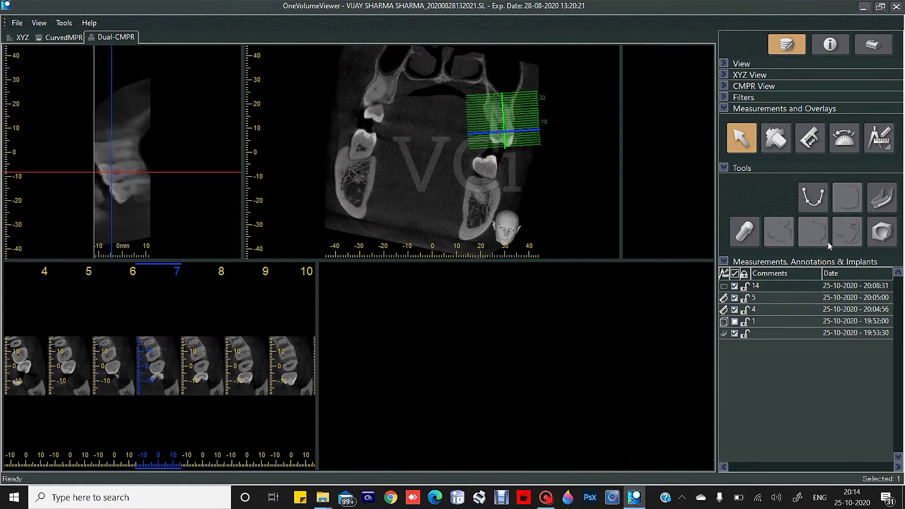
Step: Draw a second MPR spline down through the lower molar on the opposite side and make its cross-section 1 active
click(817, 207)
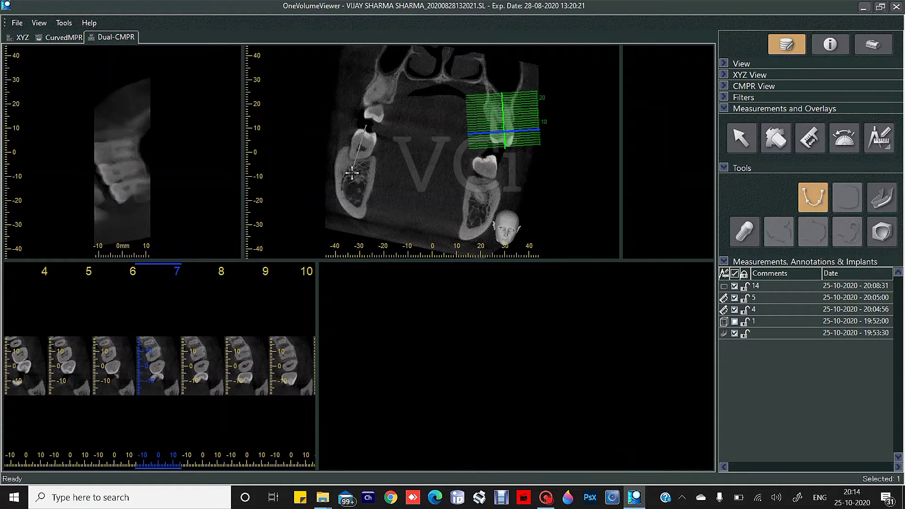
double_click(351, 182)
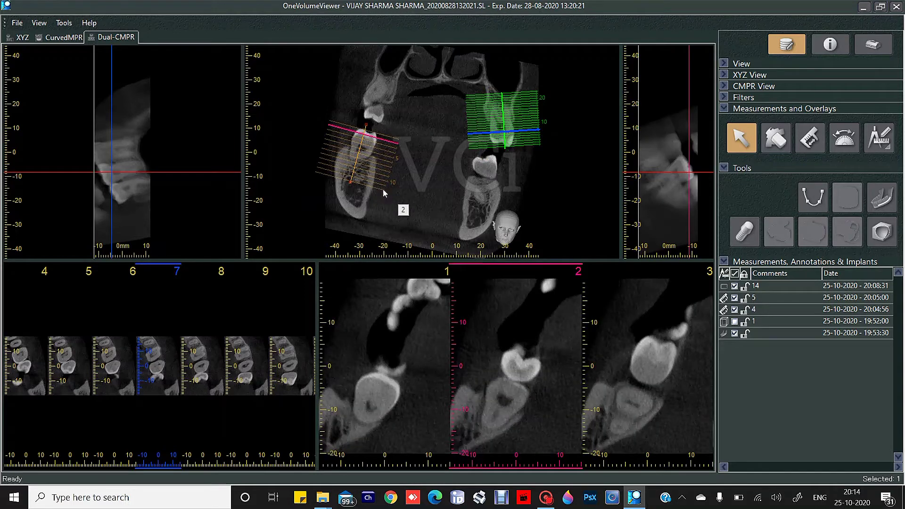
right_click(383, 189)
click(402, 210)
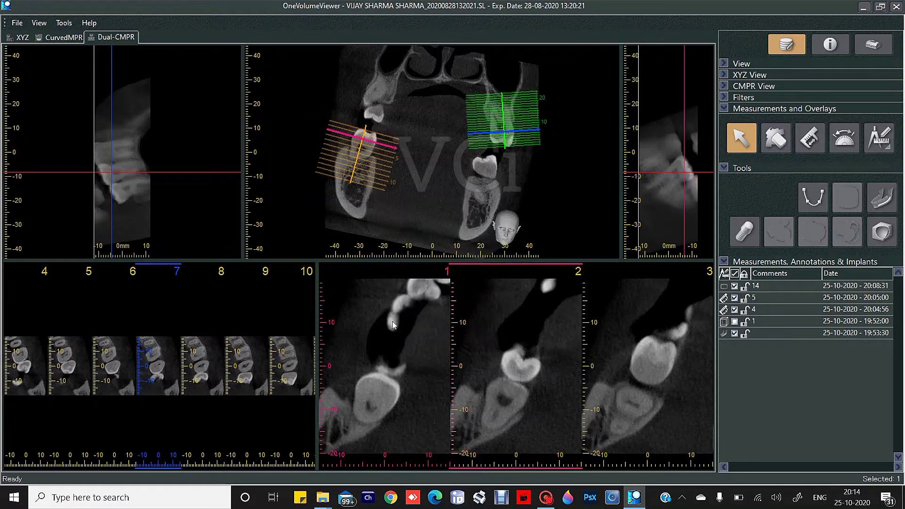
Step: Browse the second spline's cross sections until cross-section 7 is active
scroll(393, 330, down, 4)
scroll(500, 363, down, 1)
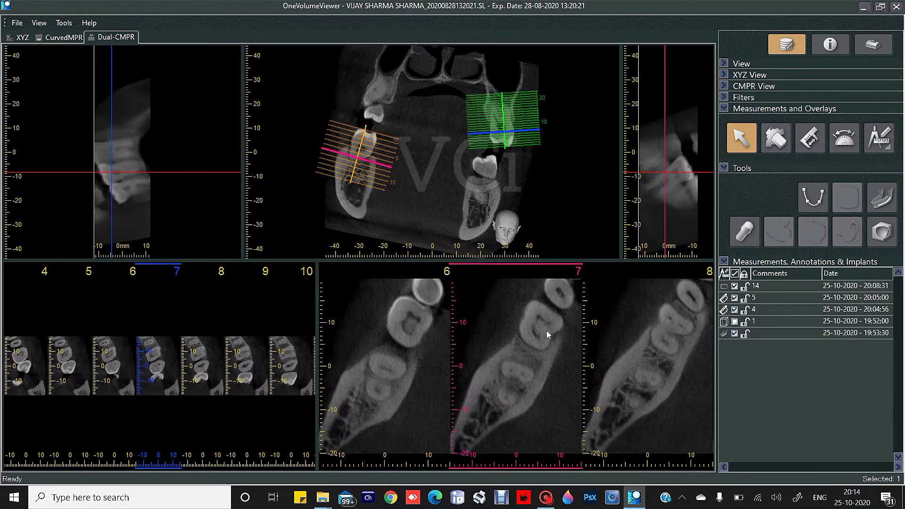
Step: In the CurvedMPR view, draw a short spline along the molars and premolars on one side and browse its cross sections
click(61, 38)
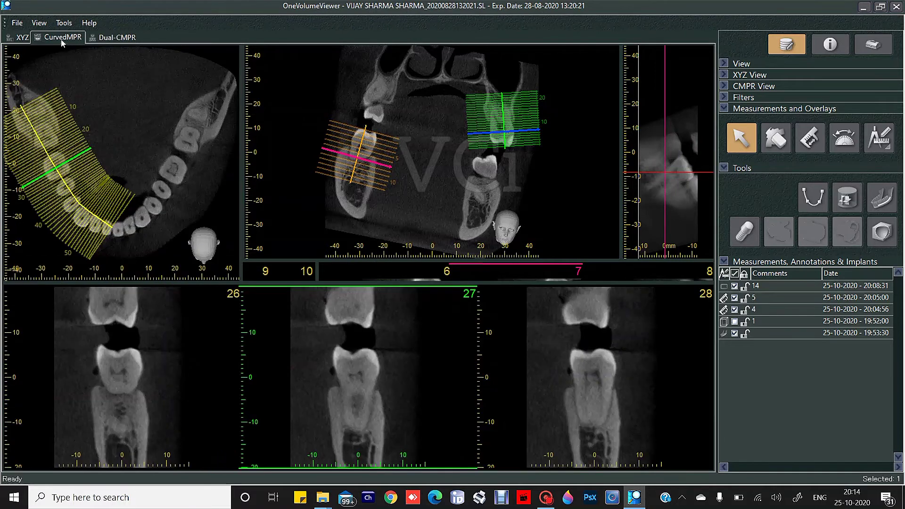
click(810, 191)
click(192, 122)
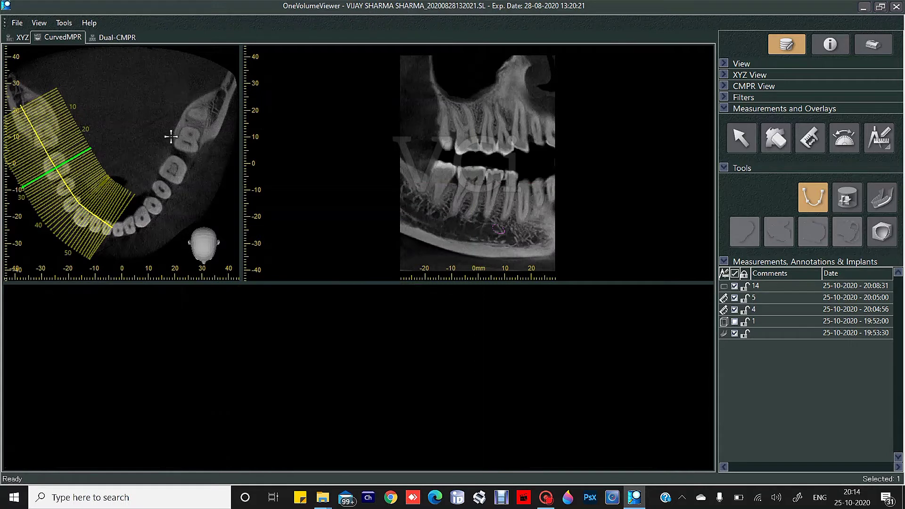
click(155, 198)
double_click(154, 201)
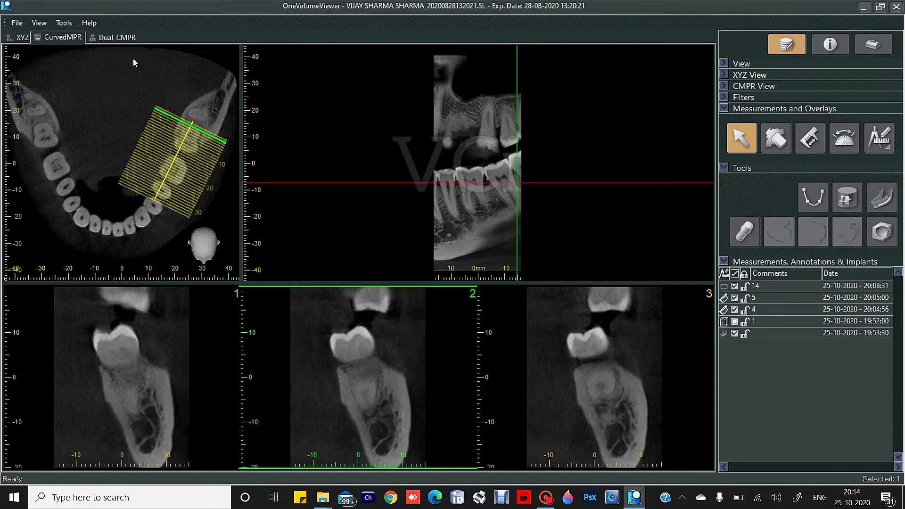
scroll(281, 383, down, 16)
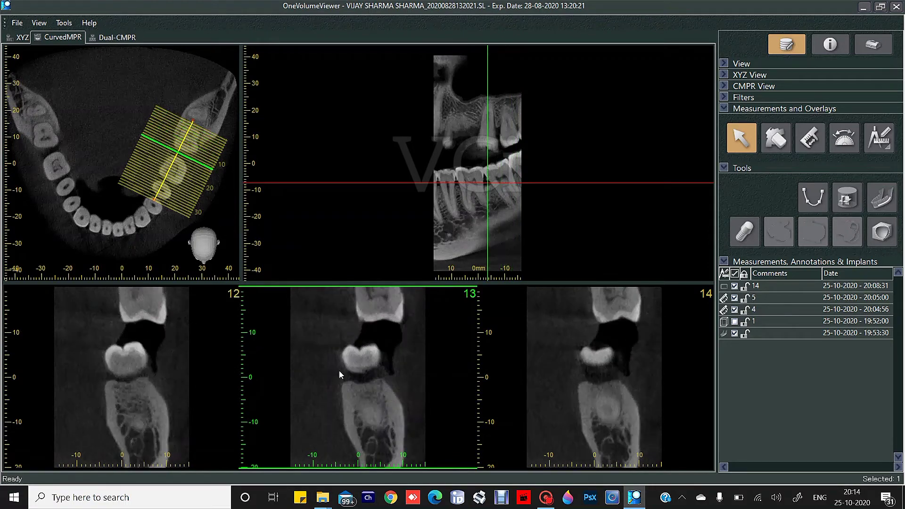
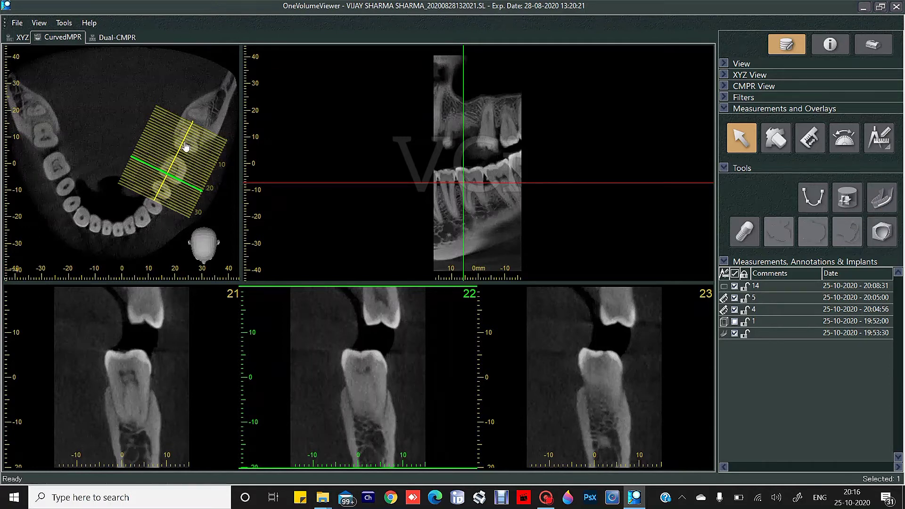
Step: Replace the short spline with one following the whole lower dental arch from one ramus to the other
key(Delete)
click(812, 199)
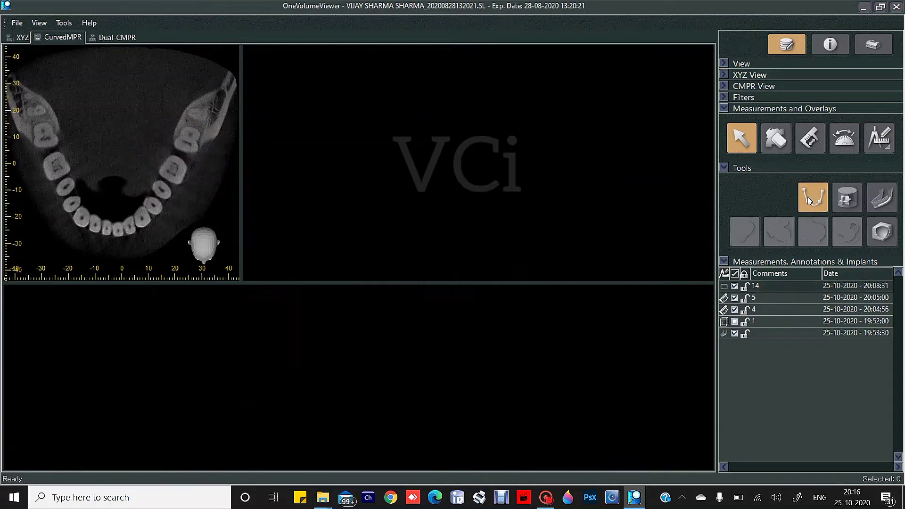
click(229, 82)
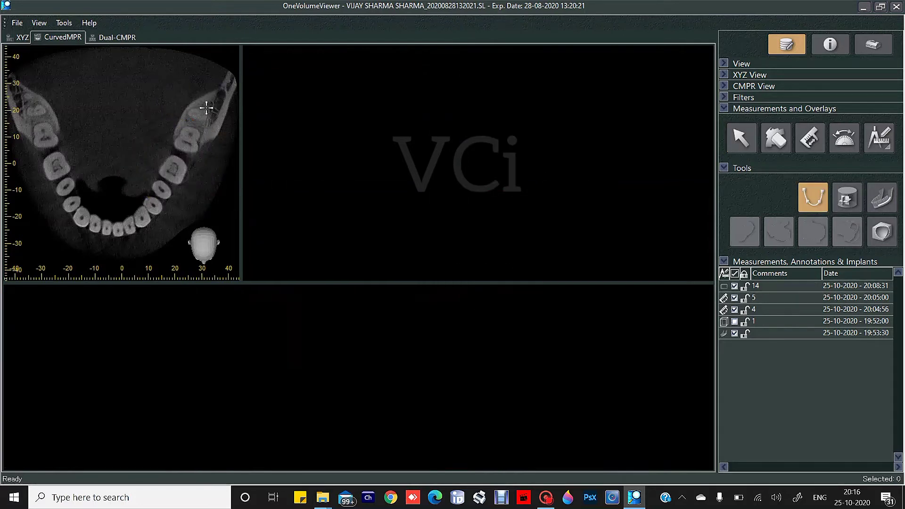
click(182, 139)
click(154, 203)
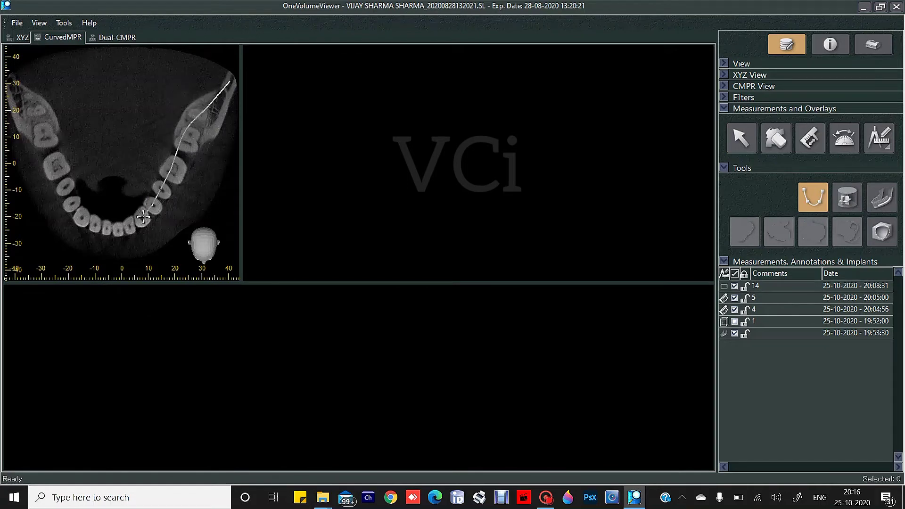
click(143, 217)
click(124, 230)
click(87, 223)
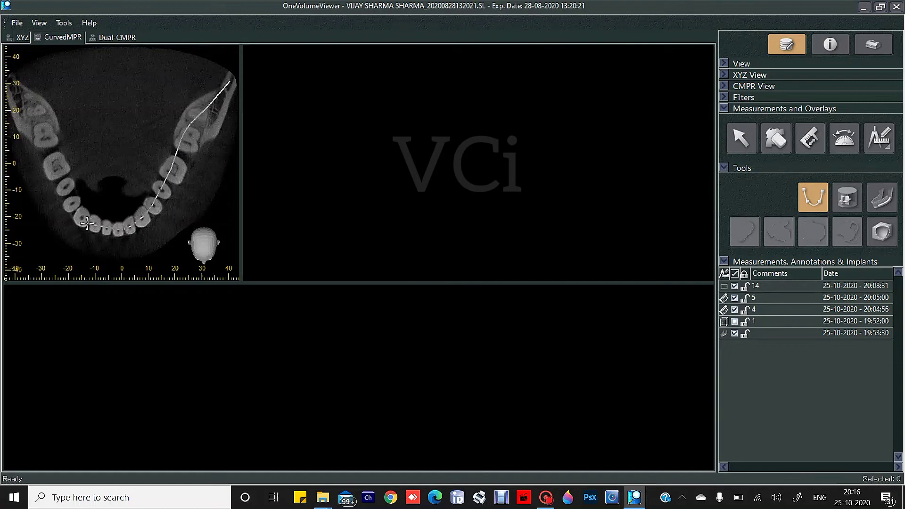
click(73, 197)
click(57, 160)
click(42, 123)
double_click(12, 87)
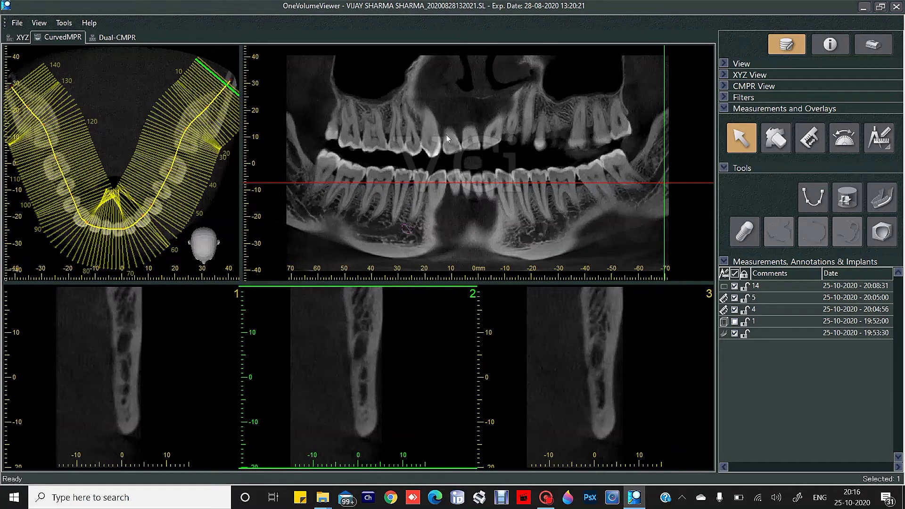
Step: Set the slice thickness of the panoramic image to 5.0 mm
right_click(484, 162)
mouse_move(584, 259)
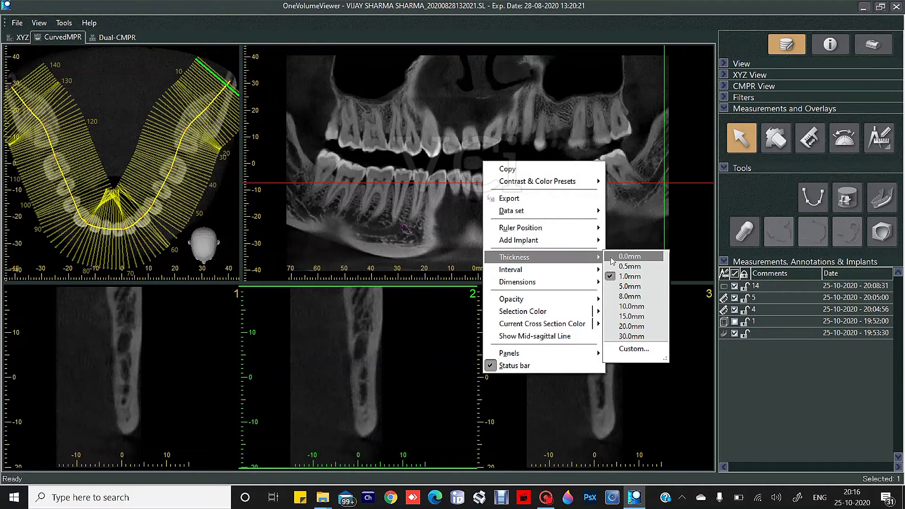
click(624, 283)
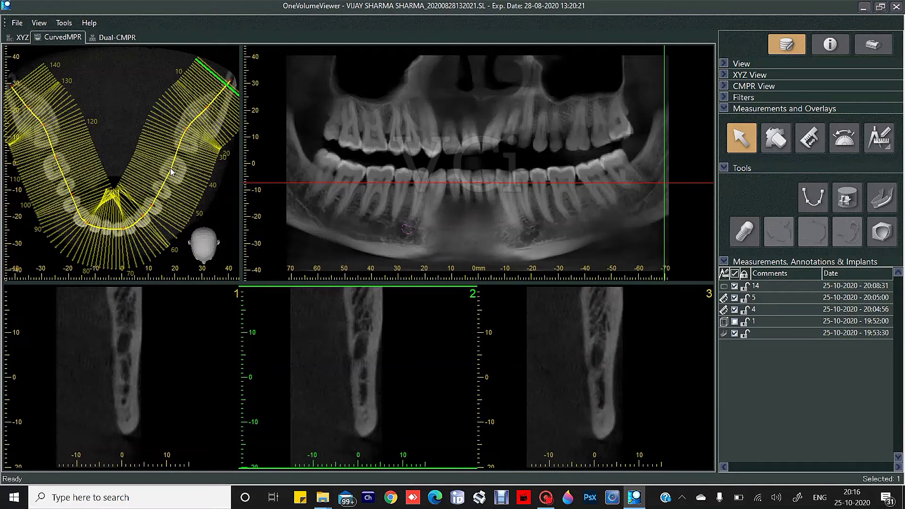
Step: Adjust the arch spline's control points at the molars and front teeth so the curve follows the tooth row more closely
drag(171, 172, 179, 174)
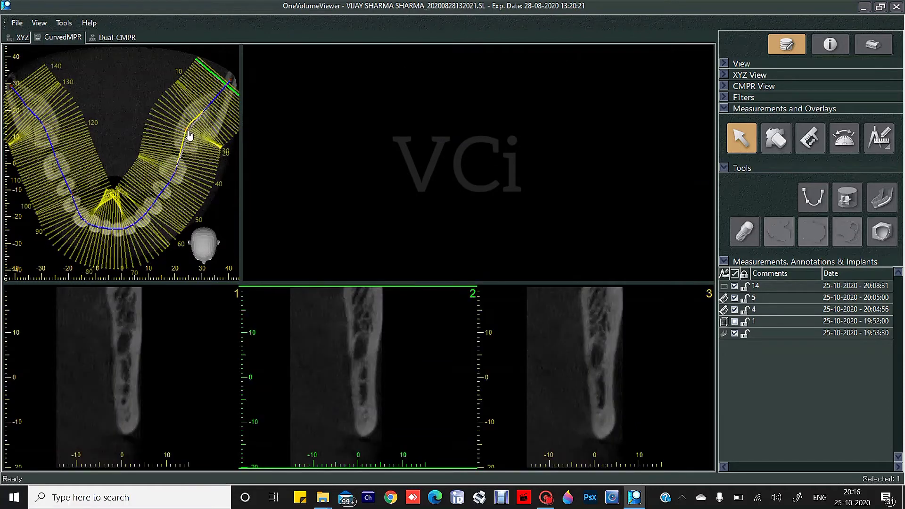
drag(186, 129, 192, 134)
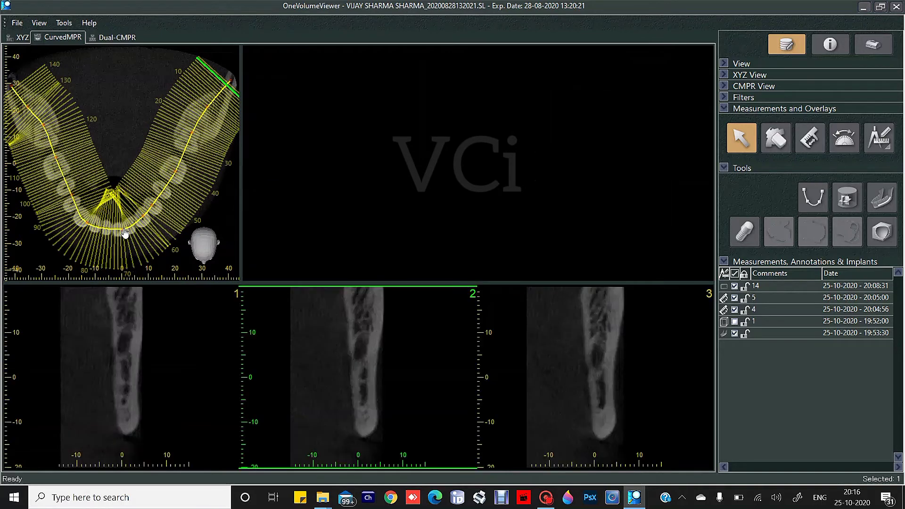
drag(124, 230, 124, 225)
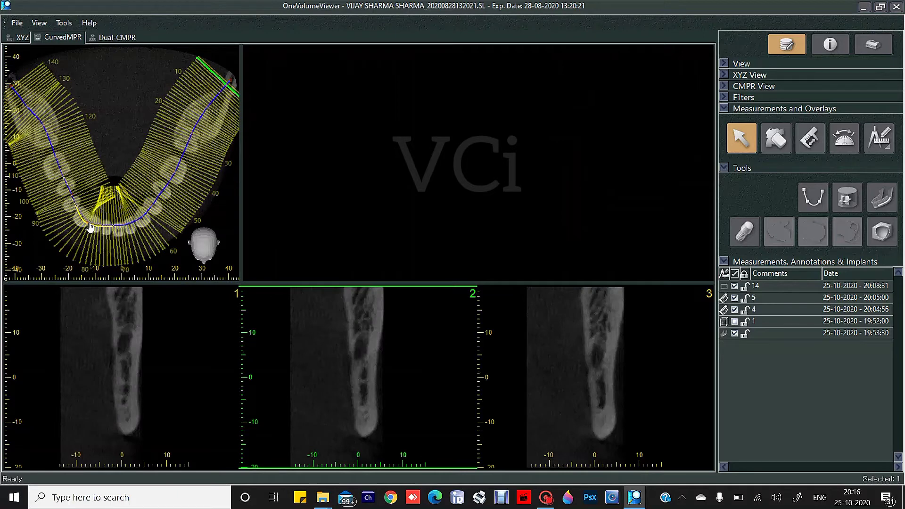
drag(88, 224, 91, 221)
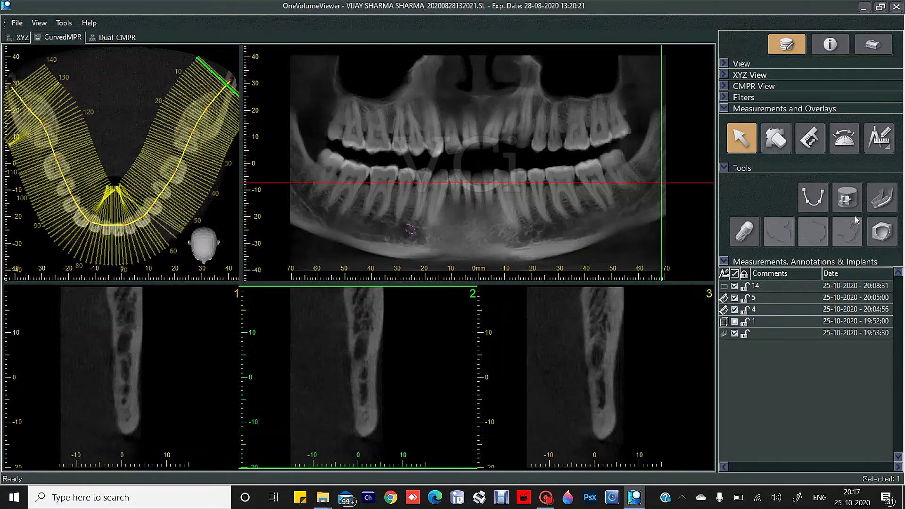
Step: Erase the existing nerve marking from the lower jaw in the panoramic image
click(785, 141)
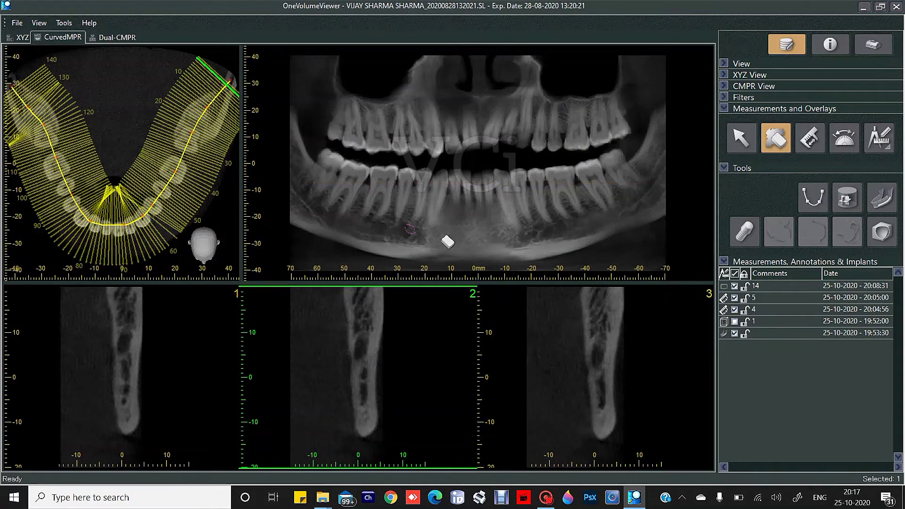
click(414, 234)
click(730, 139)
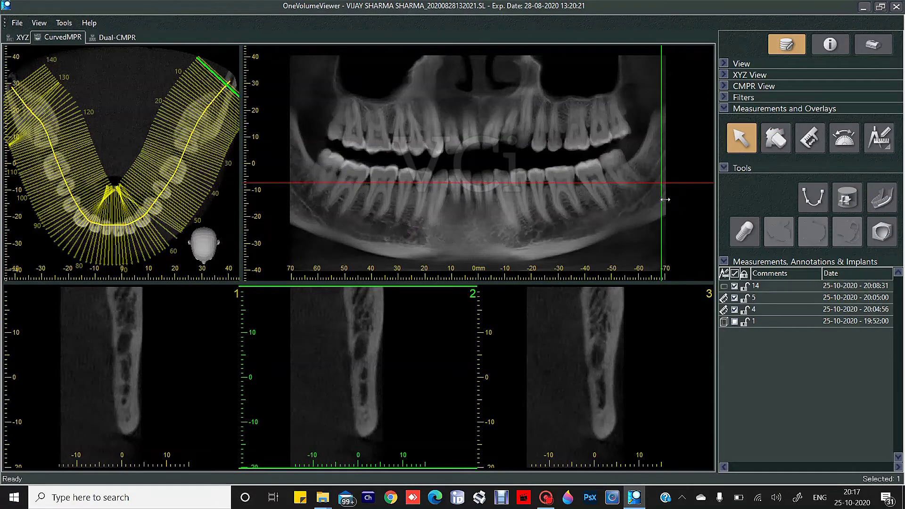
Step: Raise the axial level slightly in the panoramic image and rotate the XYZ axial slice until one side of the jaw runs vertically
drag(666, 200, 676, 179)
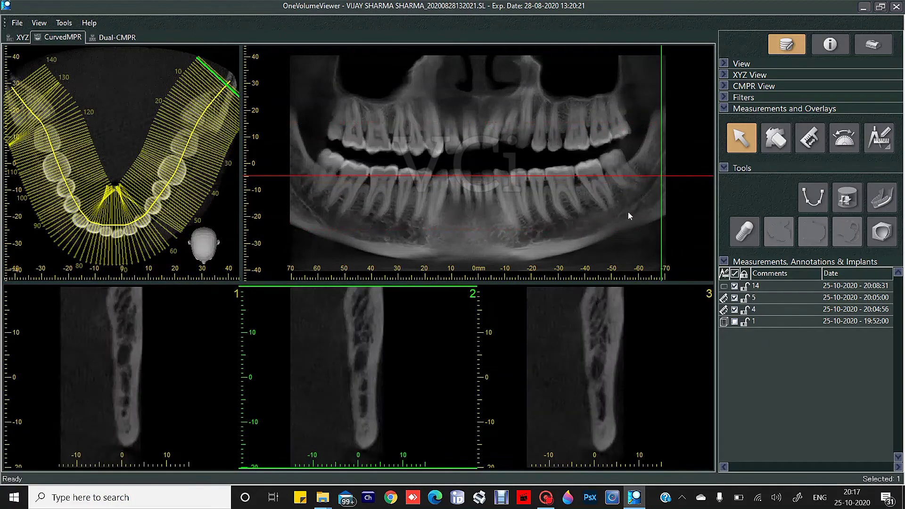
click(21, 38)
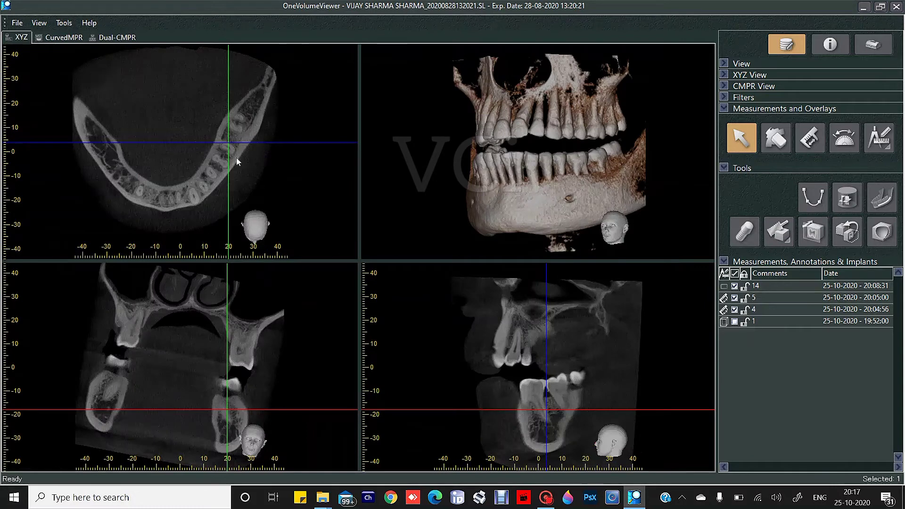
drag(248, 166, 255, 127)
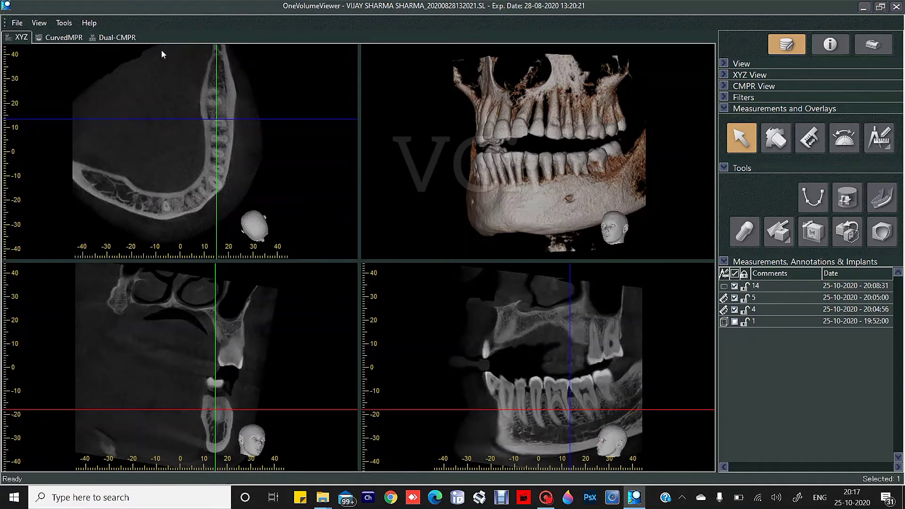
Step: Return to the CurvedMPR view and browse the arch's cross sections until cross-section 49 is active
click(58, 38)
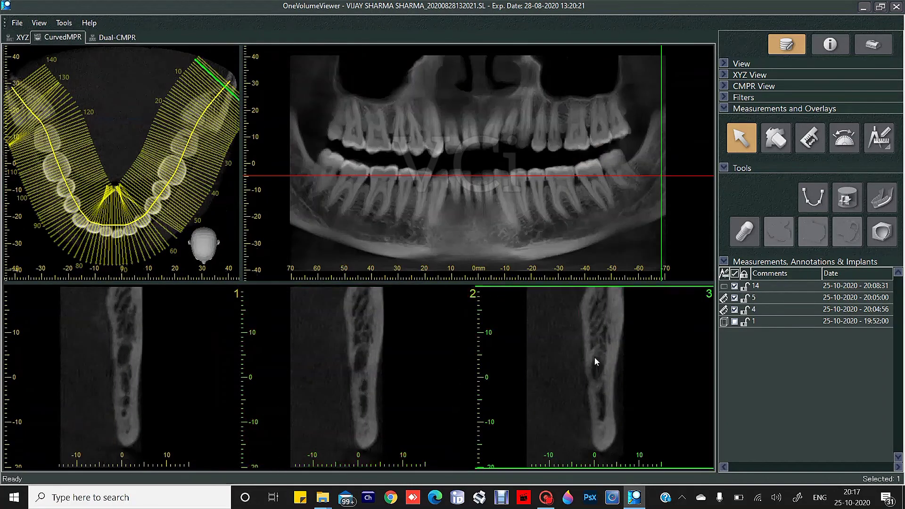
scroll(598, 366, down, 3)
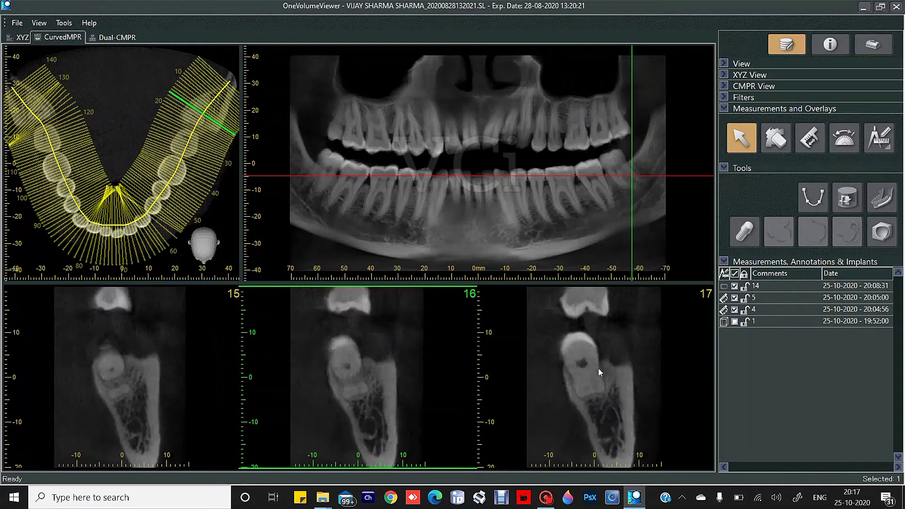
drag(622, 230, 536, 245)
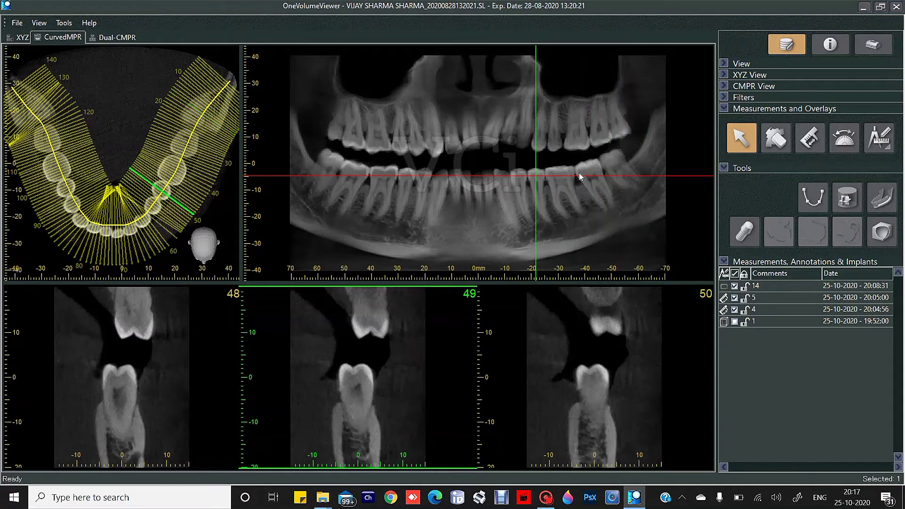
Step: Lower the axial level in the panoramic image to below the lower tooth roots and make cross-section 46 active
drag(577, 176, 578, 213)
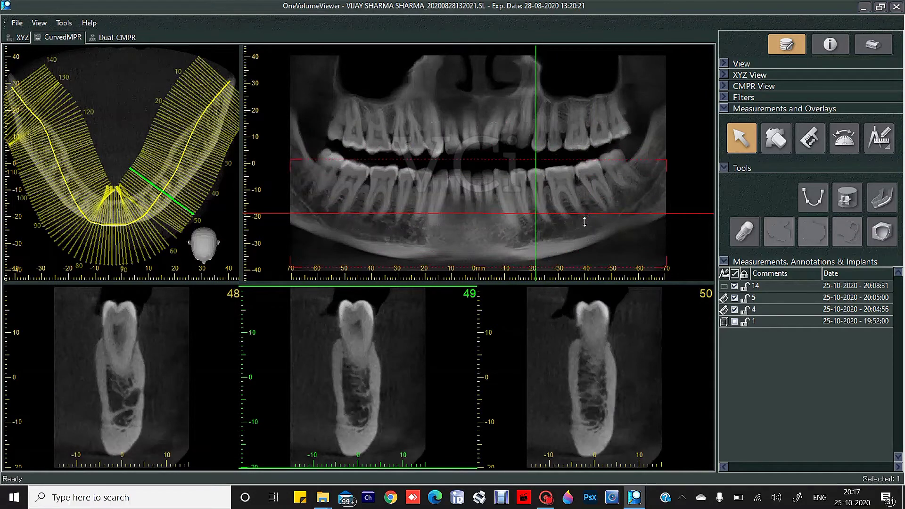
drag(585, 222, 585, 223)
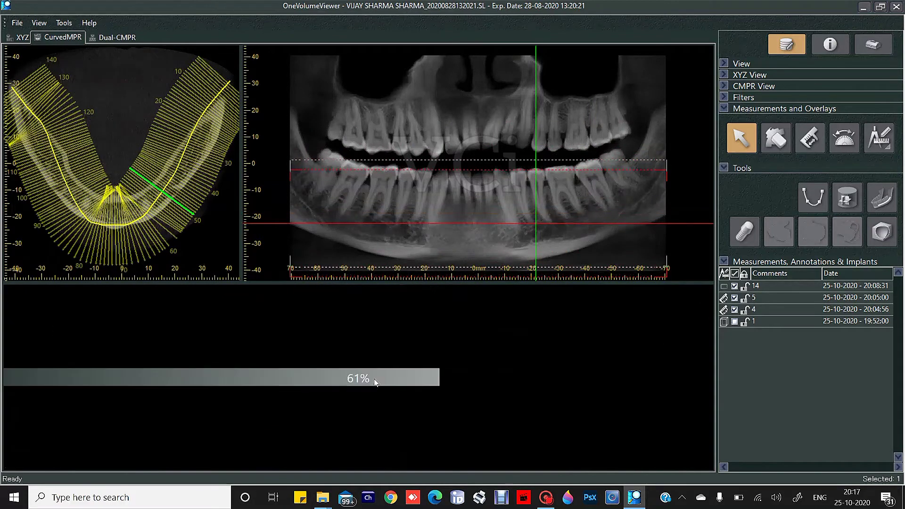
scroll(386, 382, up, 3)
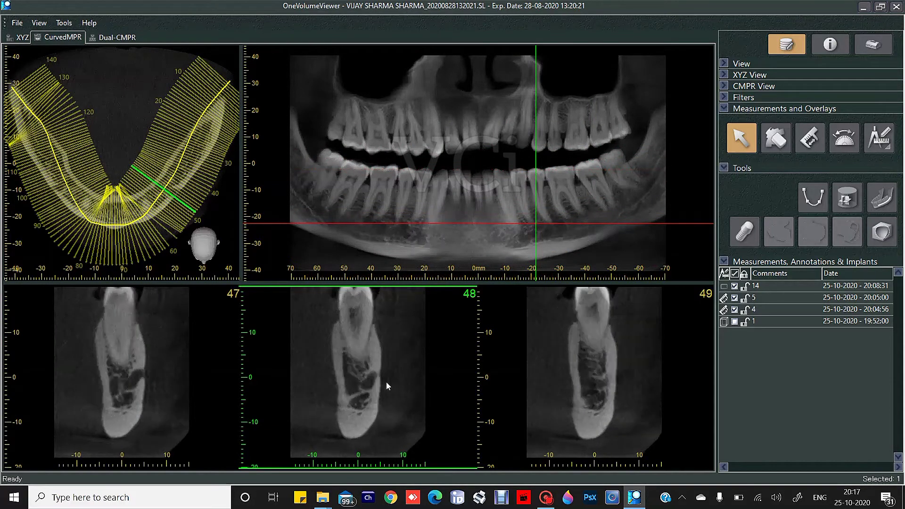
scroll(394, 377, down, 1)
scroll(394, 376, up, 1)
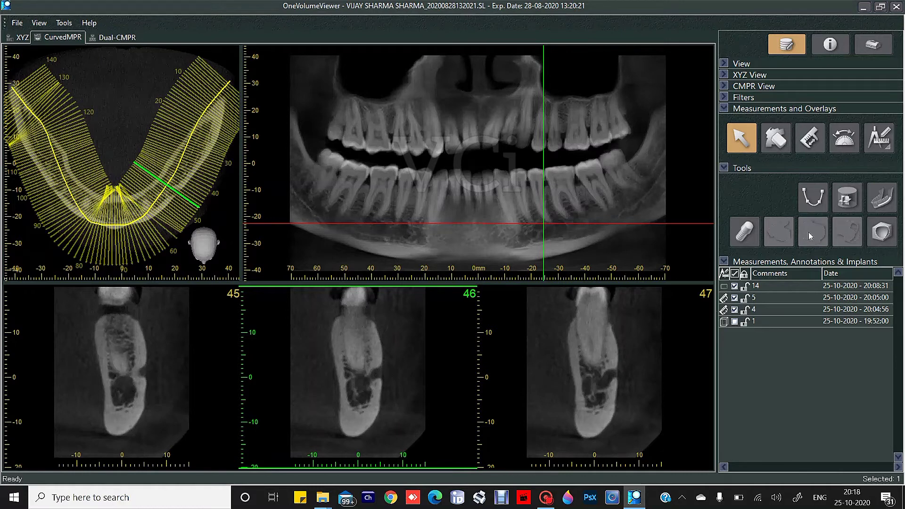
Step: Start a nerve canal on cross-section 46 with points outside and at the mental foramen, and follow it to cross-section 43
click(882, 199)
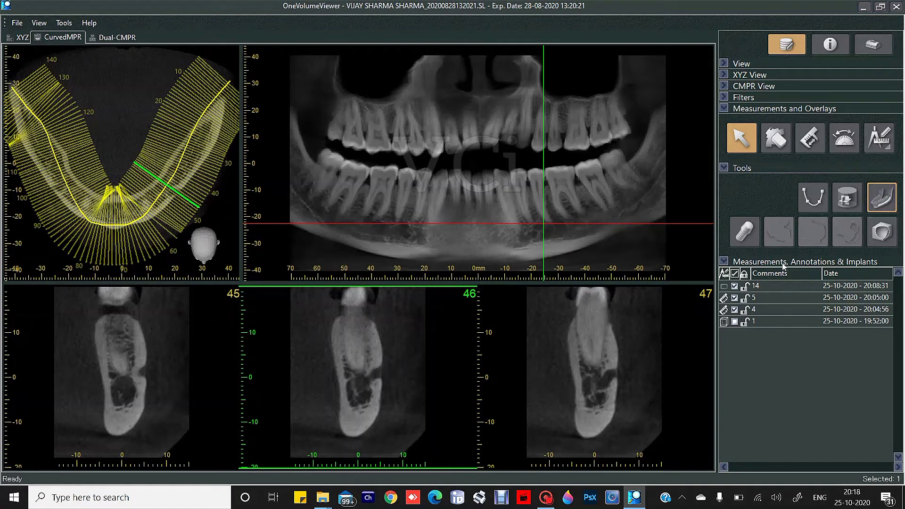
click(394, 369)
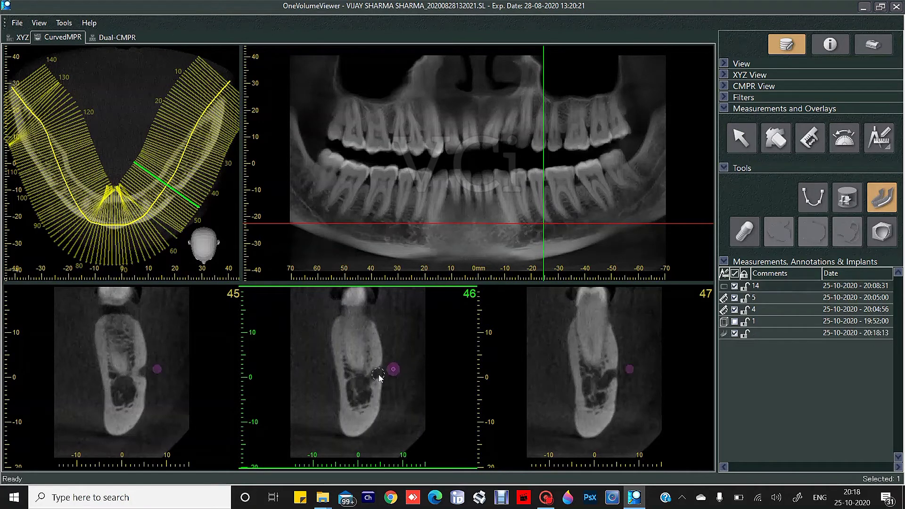
click(375, 376)
scroll(372, 382, up, 2)
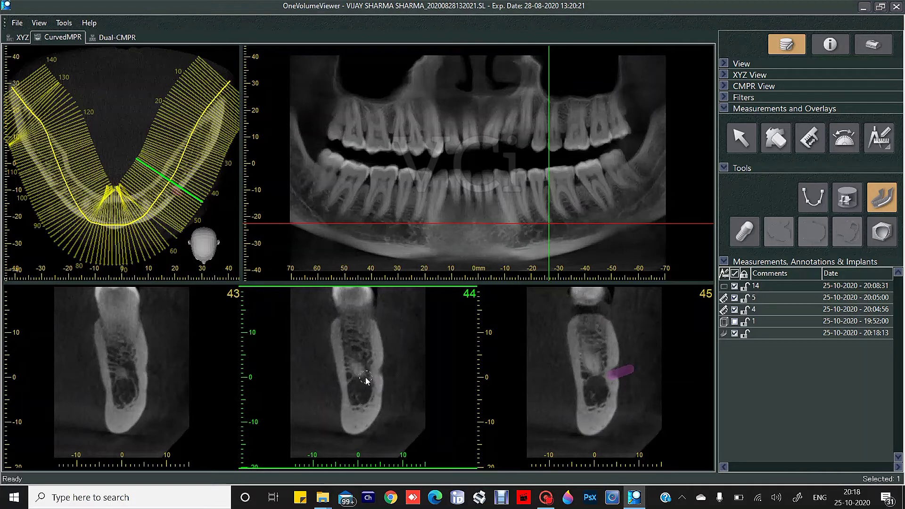
scroll(364, 392, up, 1)
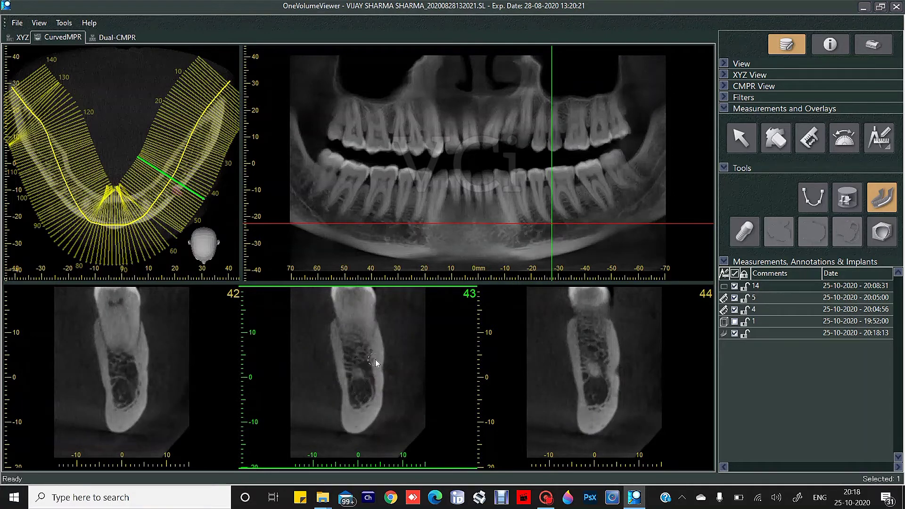
Step: Add the next nerve canal point on the XYZ view's sagittal slice and enlarge that slice's pane
click(22, 39)
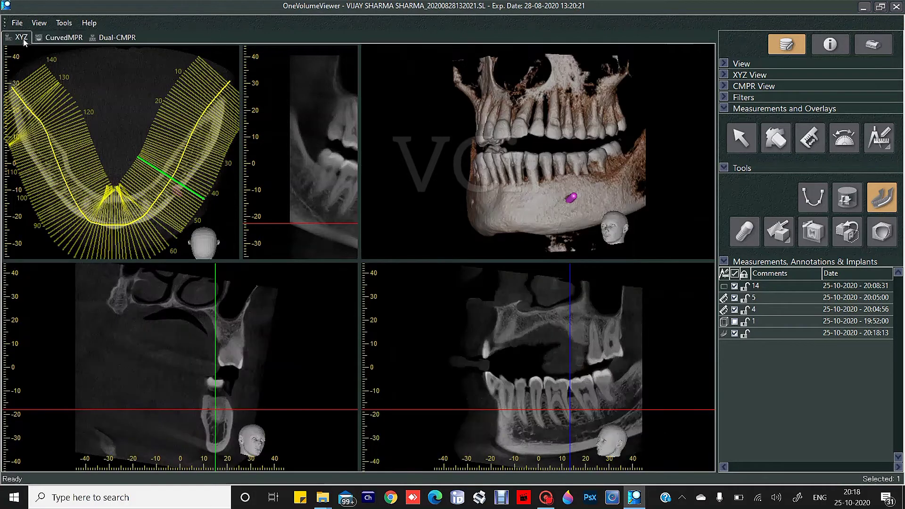
click(564, 430)
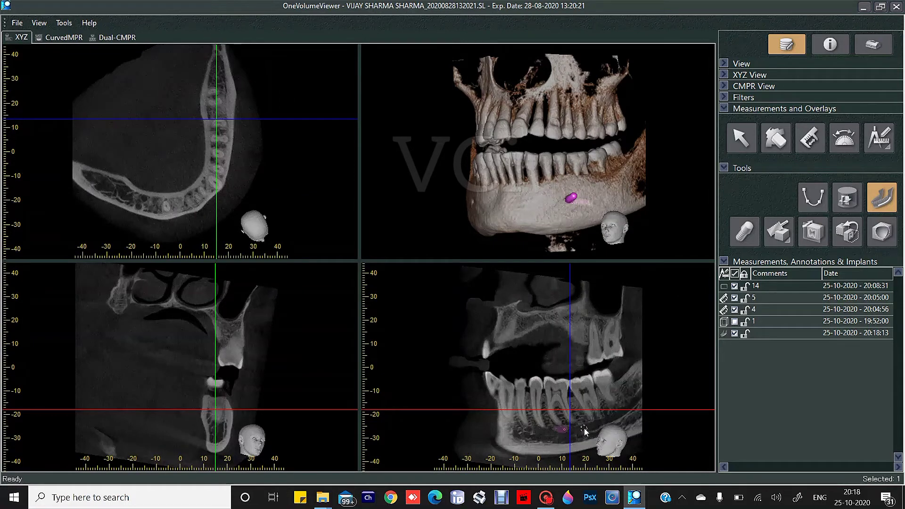
drag(358, 257, 232, 114)
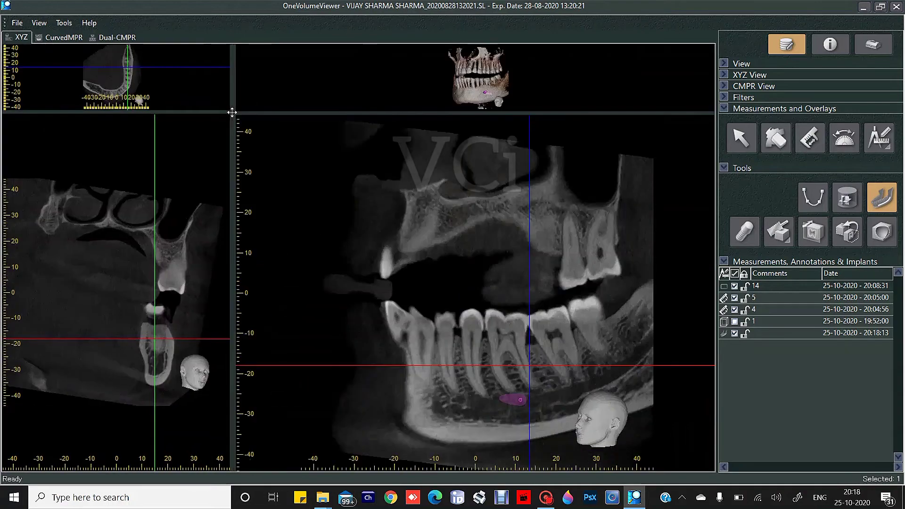
Step: Continue the nerve canal with six points along the mandibular canal, up to the rear edge of the sagittal slice
click(544, 398)
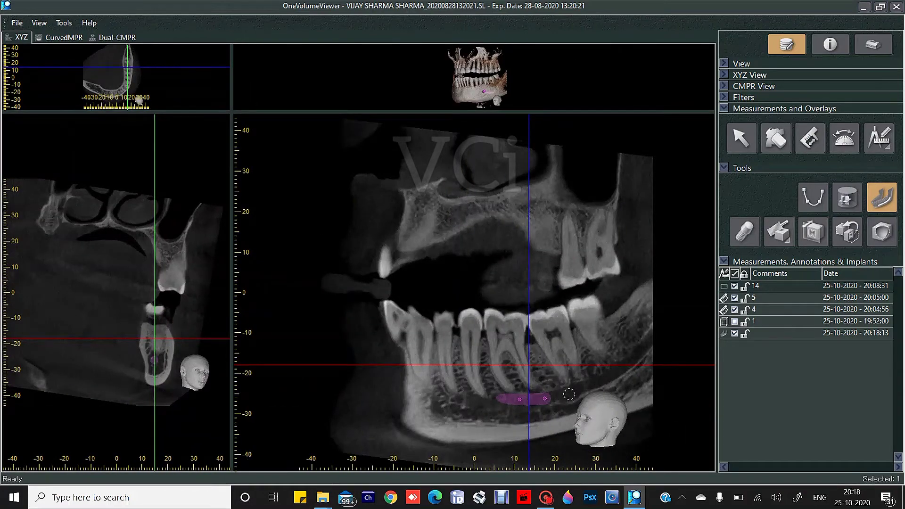
click(570, 395)
click(597, 380)
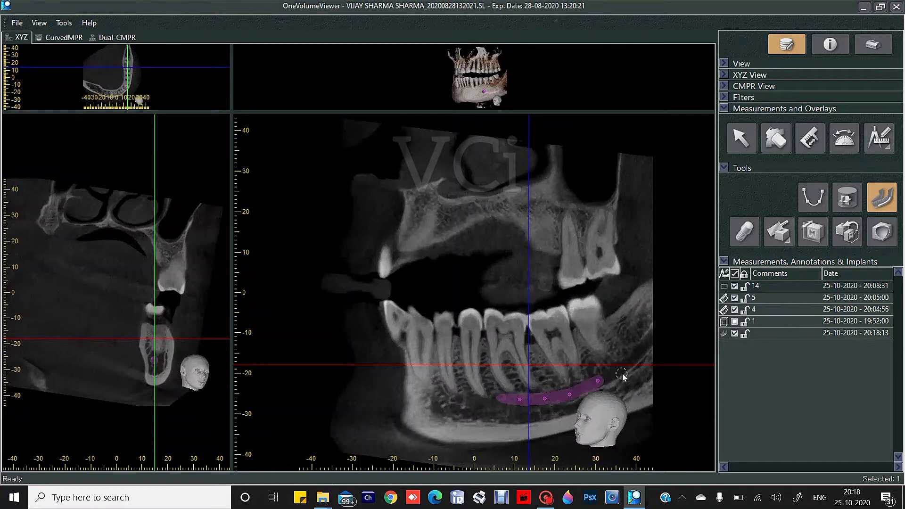
click(617, 373)
click(636, 353)
click(651, 337)
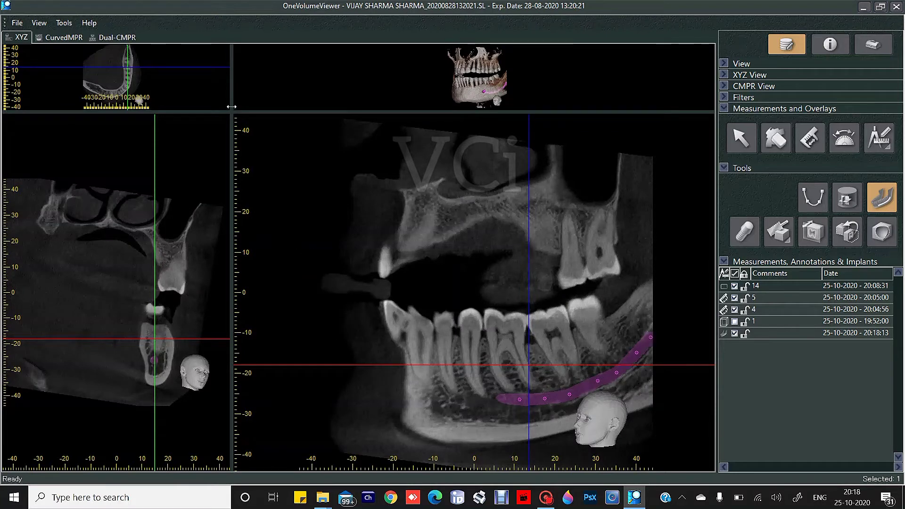
Step: Enlarge the 3D rendering pane, end the canal tracing and rotate the skull to a side view of the canal
drag(232, 112, 343, 330)
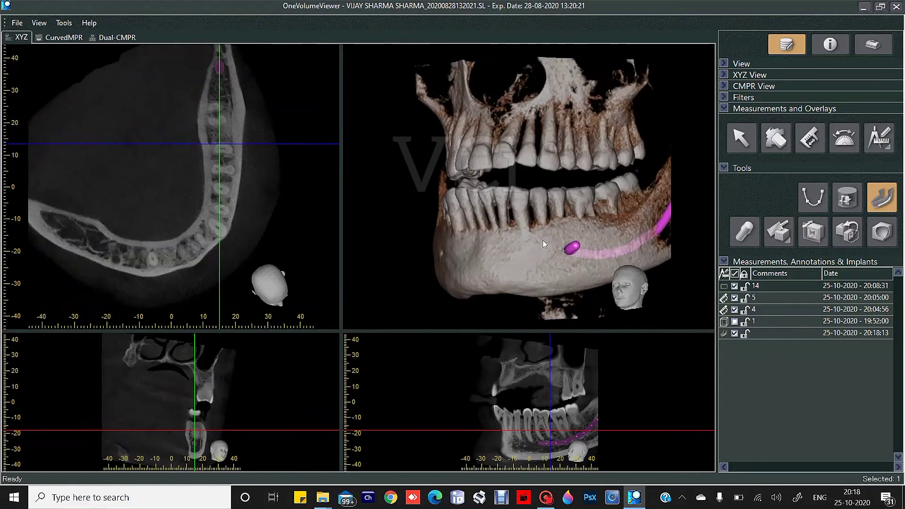
click(741, 145)
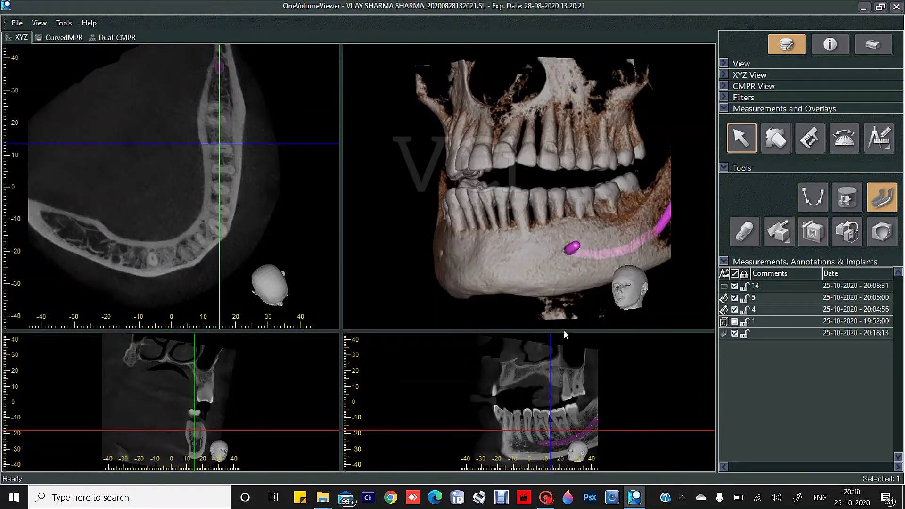
drag(571, 278, 500, 207)
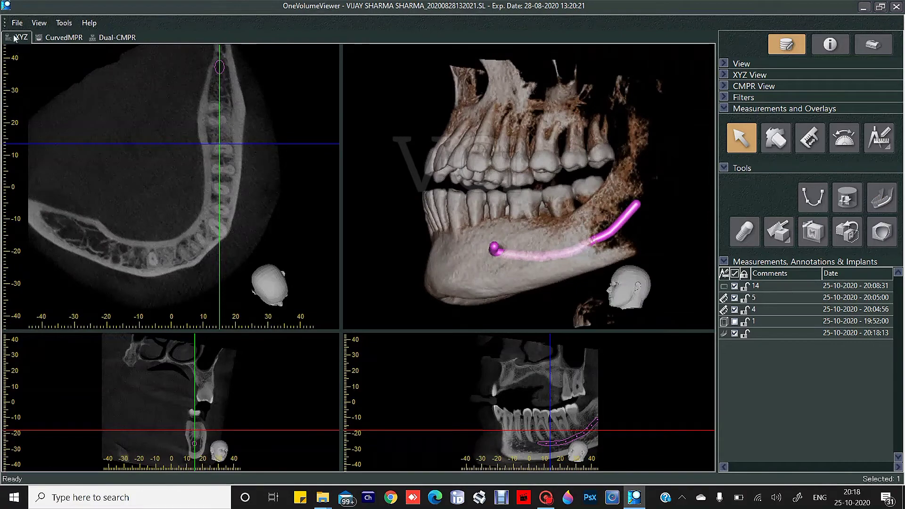
Step: Return to the CurvedMPR view, enlarge the cross-section panes and browse the canal's path until cross-section 35 is active
click(69, 39)
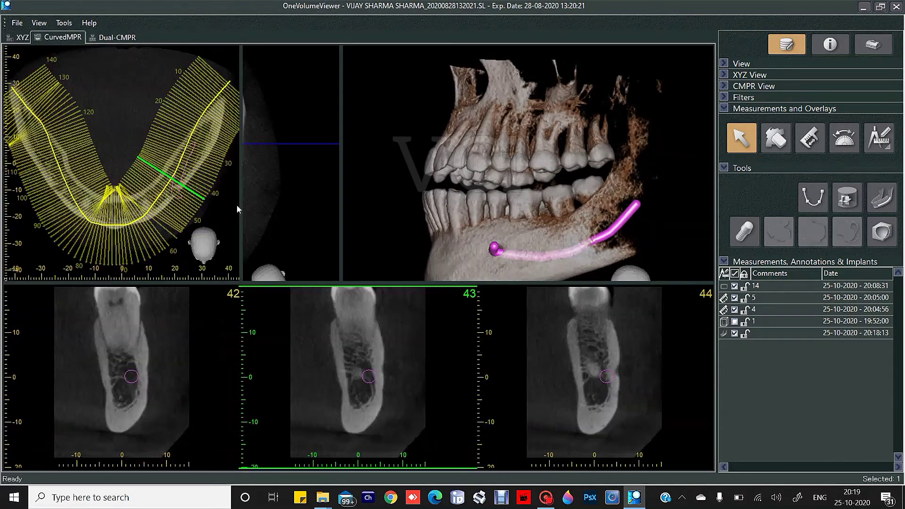
drag(237, 251, 237, 242)
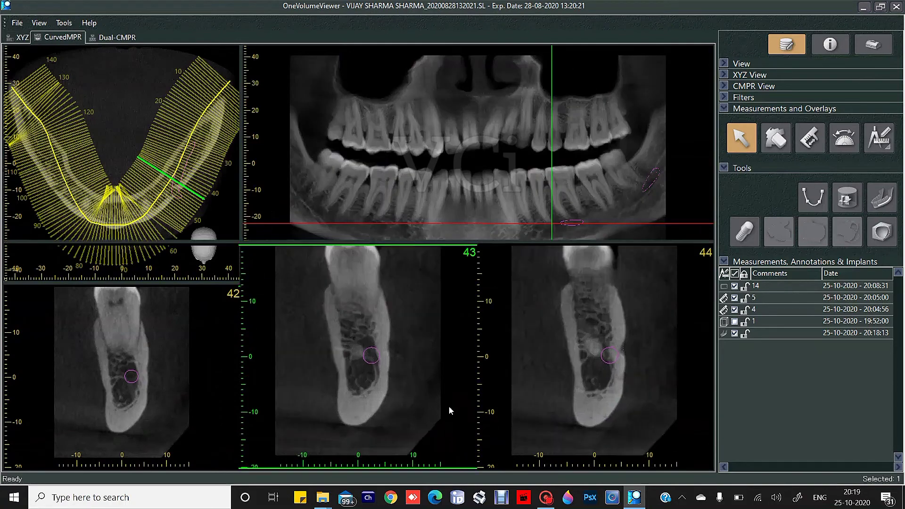
scroll(571, 353, down, 1)
scroll(575, 366, down, 1)
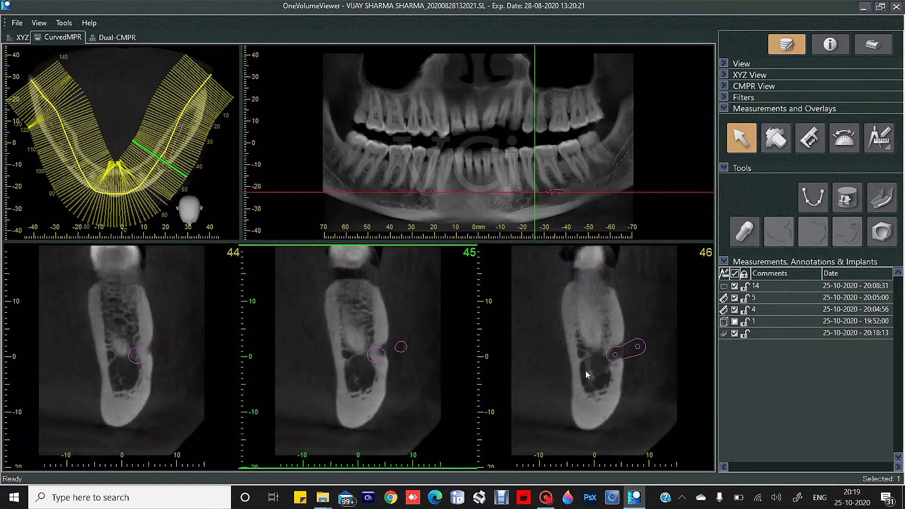
scroll(586, 370, up, 7)
scroll(525, 370, up, 3)
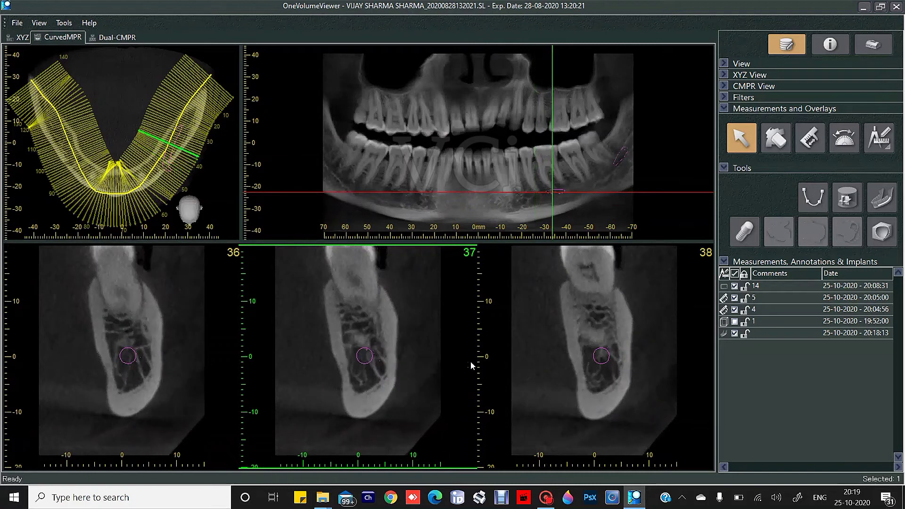
Step: Reduce the slice thickness of the cross sections
right_click(386, 295)
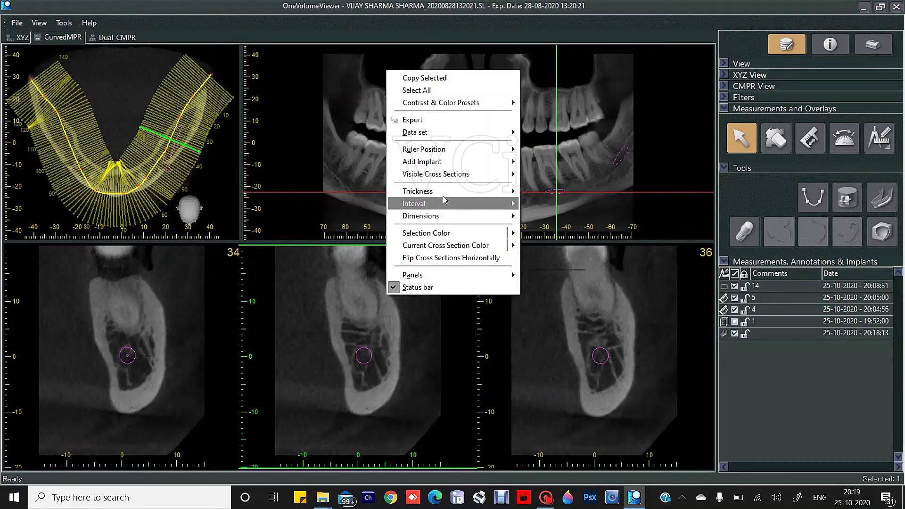
mouse_move(427, 191)
click(538, 190)
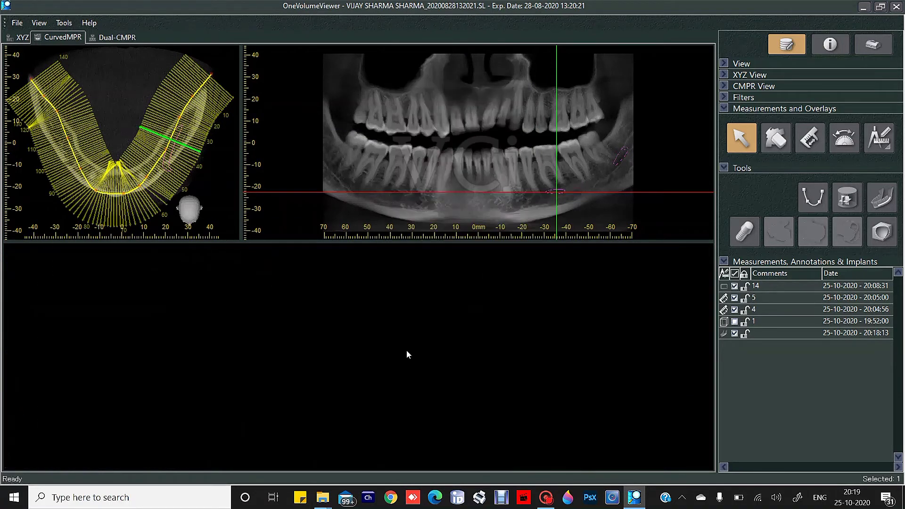
Step: Check the nerve canal's position through the thinner cross sections, between the mental foramen area and cross-section 34
scroll(388, 346, down, 7)
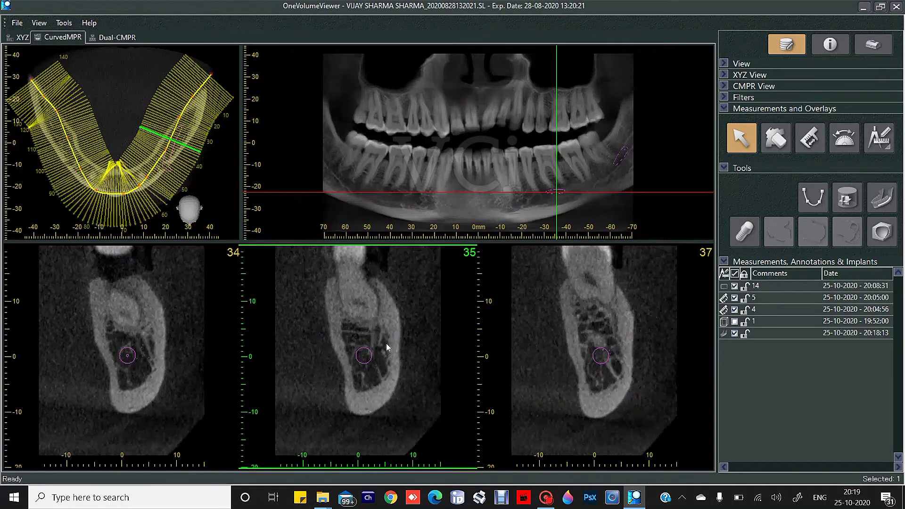
scroll(377, 358, down, 1)
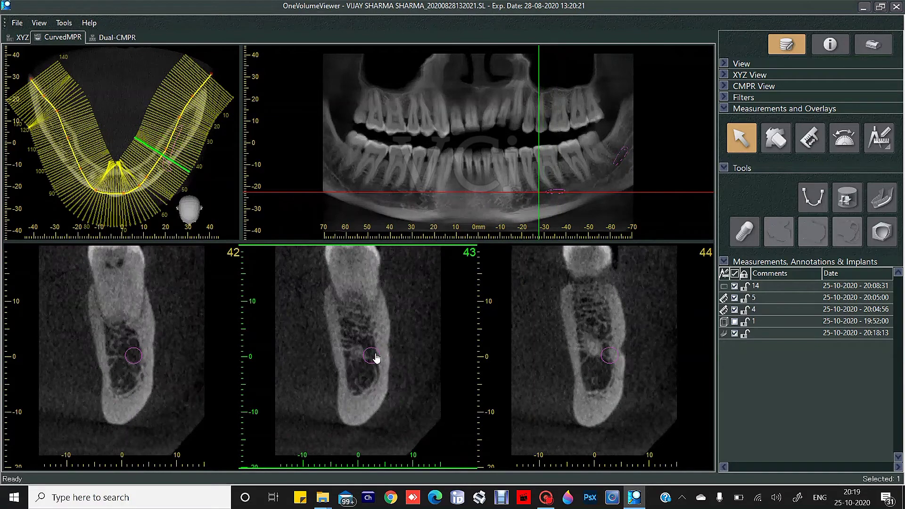
scroll(375, 359, up, 3)
scroll(374, 359, down, 4)
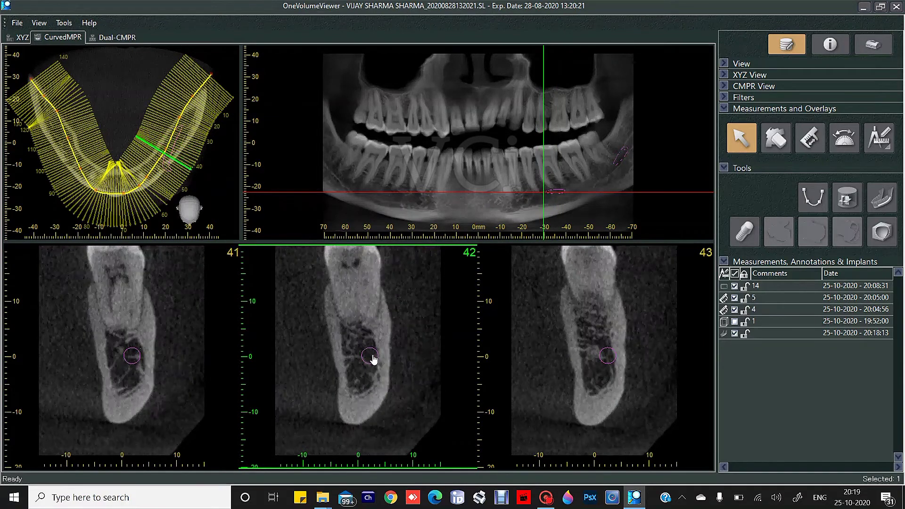
scroll(349, 383, up, 7)
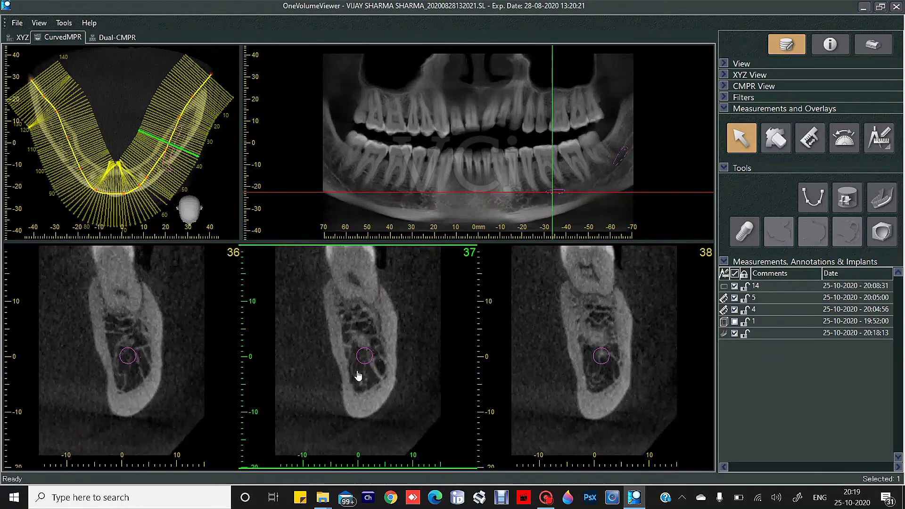
scroll(356, 367, up, 1)
scroll(359, 362, down, 1)
scroll(168, 370, up, 3)
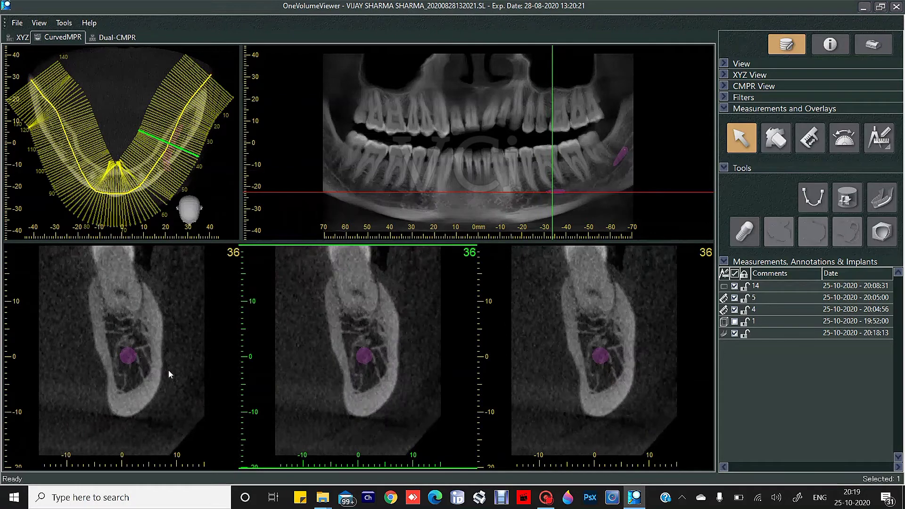
Step: Move the canal's control point on cross-section 34 slightly lower and change the canal color to red
mouse_move(363, 357)
mouse_down()
mouse_move(378, 359)
mouse_move(363, 359)
mouse_up()
right_click(362, 359)
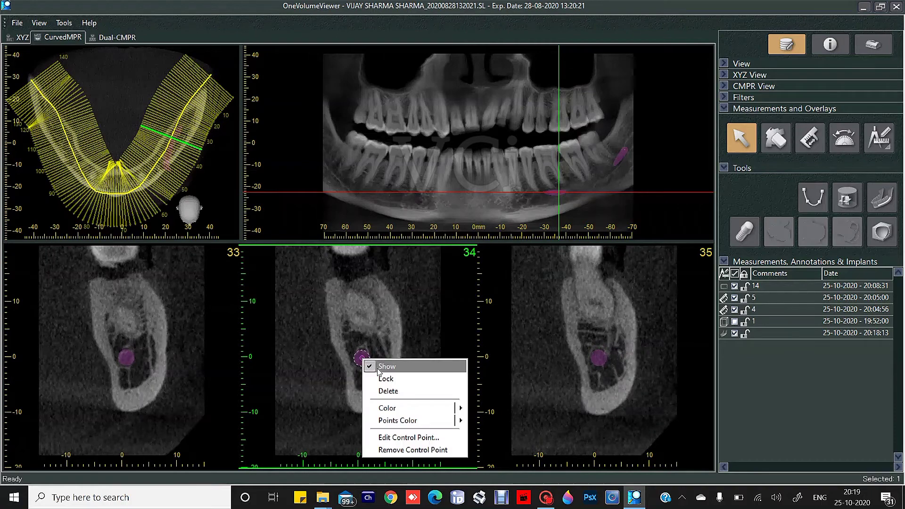
mouse_move(436, 409)
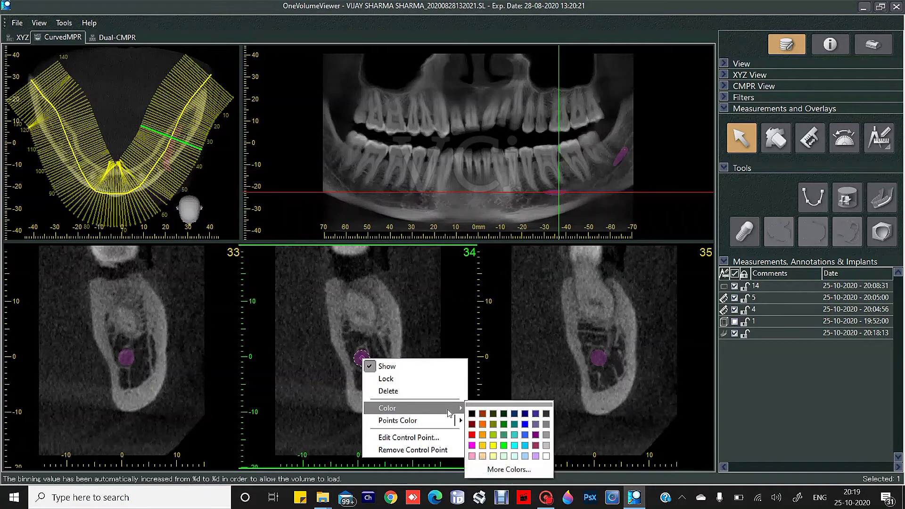
click(472, 434)
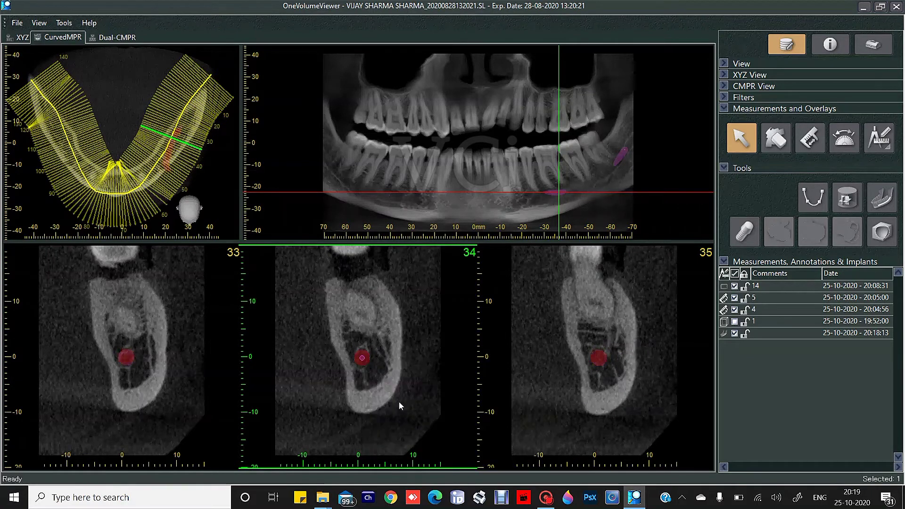
Step: Set the diameter of the canal's control point on cross-section 34 to 1 mm
right_click(362, 362)
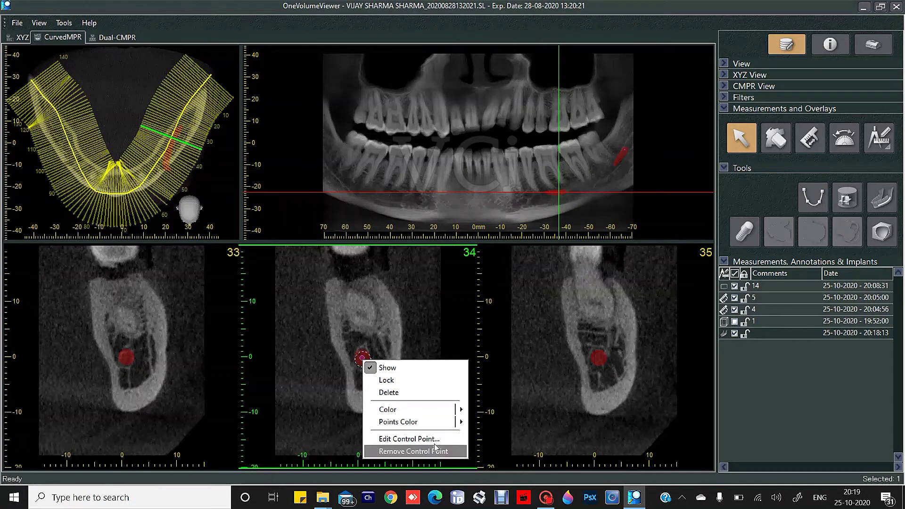
click(408, 439)
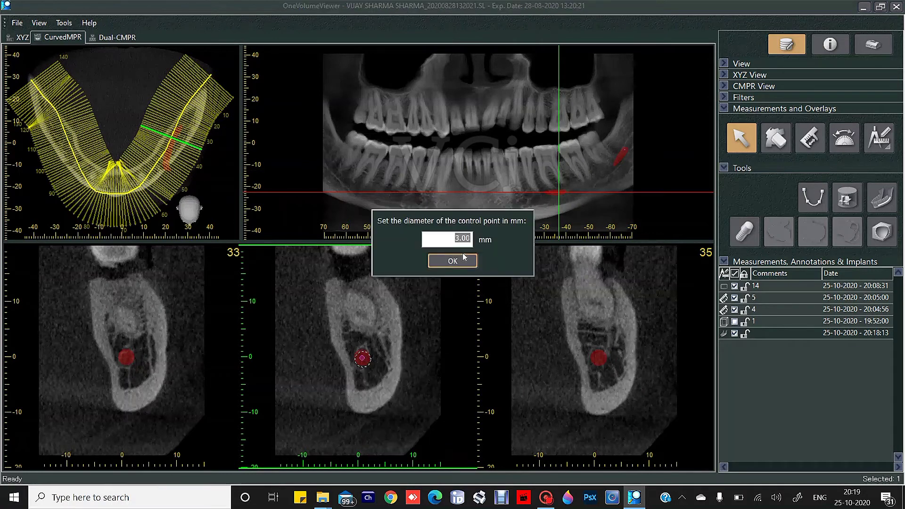
click(456, 238)
text(1)
click(448, 258)
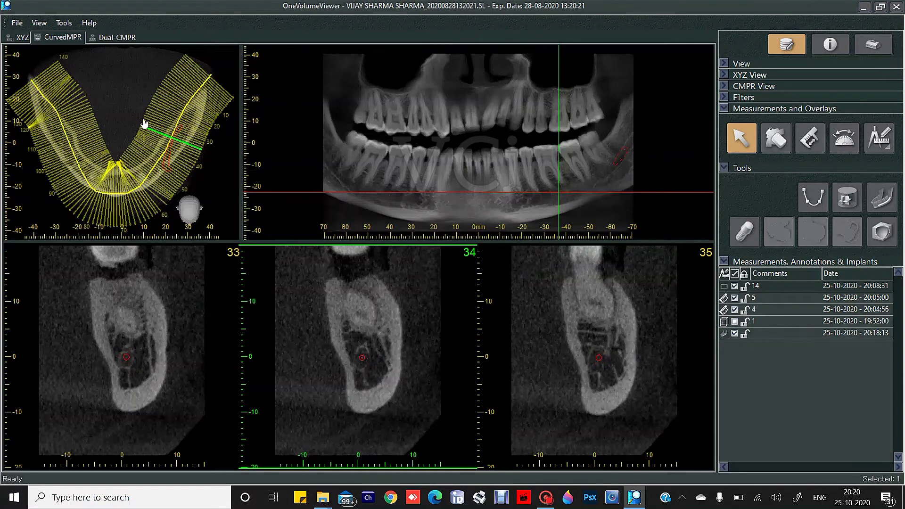
Step: Switch to the XYZ view to inspect the red nerve canal and even out the four panes
click(20, 38)
drag(542, 273, 460, 259)
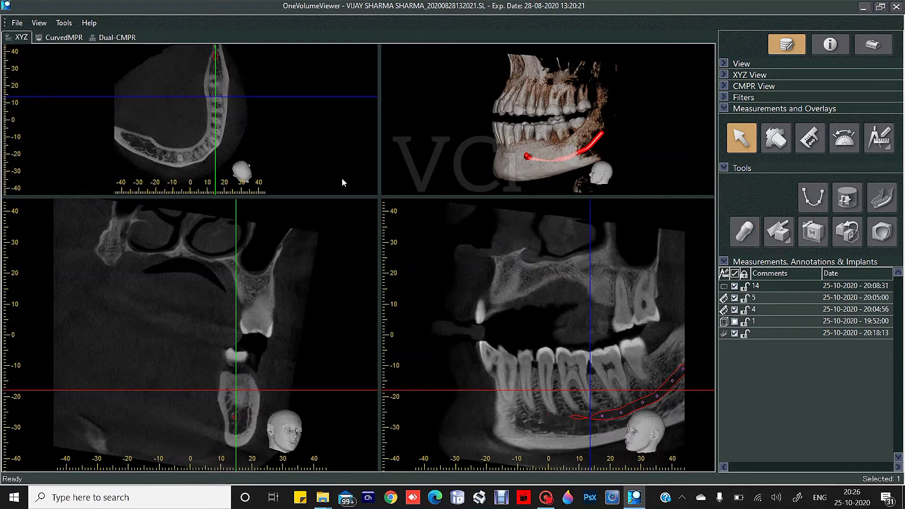
drag(377, 191, 360, 264)
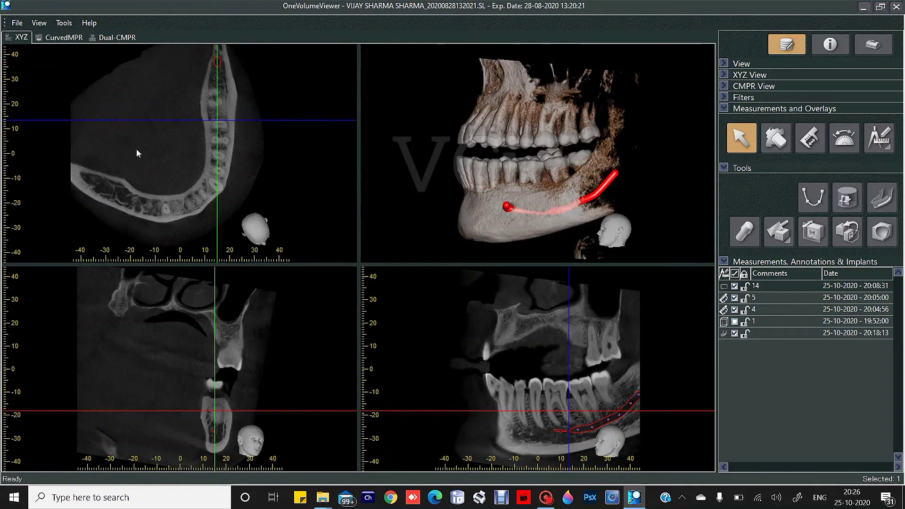
Step: Return to the CurvedMPR view, deselect the canal and raise the axial level until the ridge crest shows in the cross sections
click(71, 39)
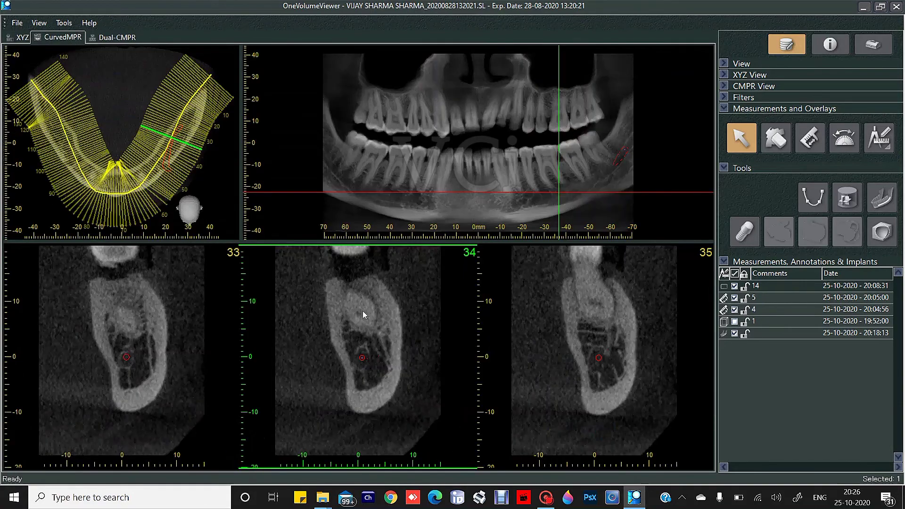
click(362, 358)
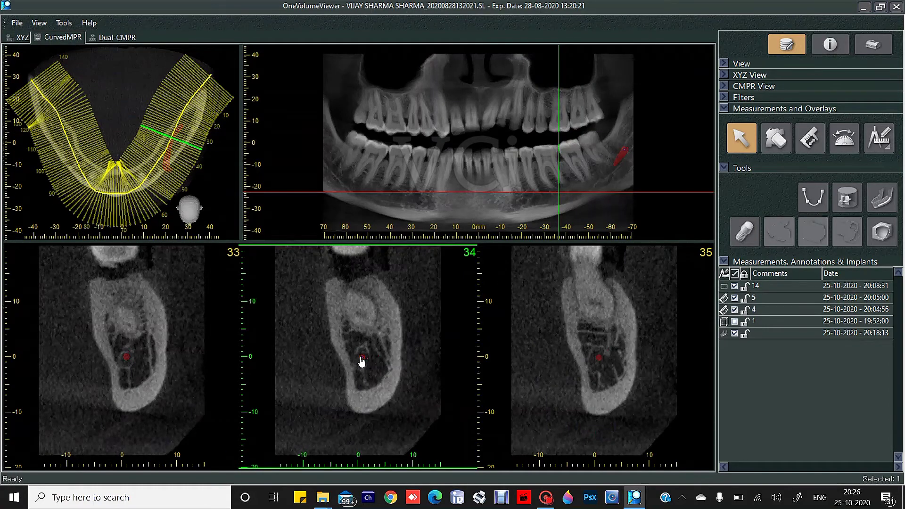
click(354, 293)
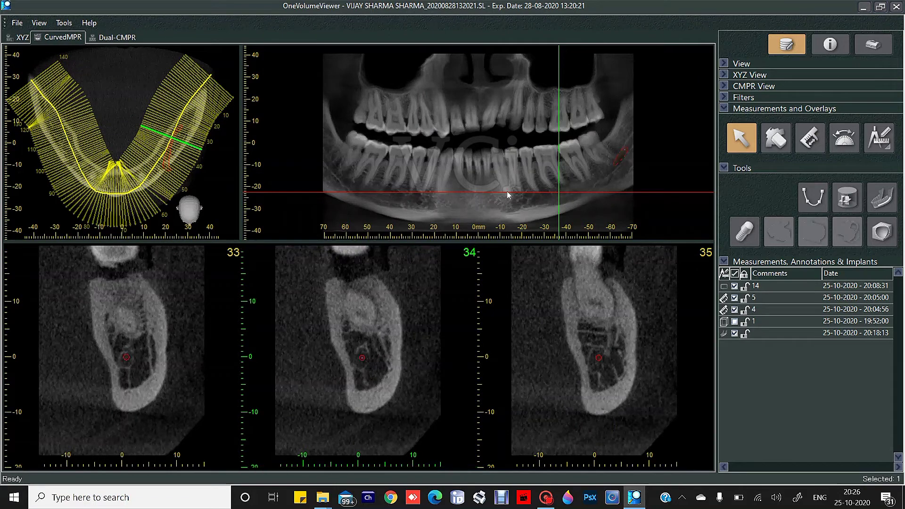
drag(609, 192, 605, 174)
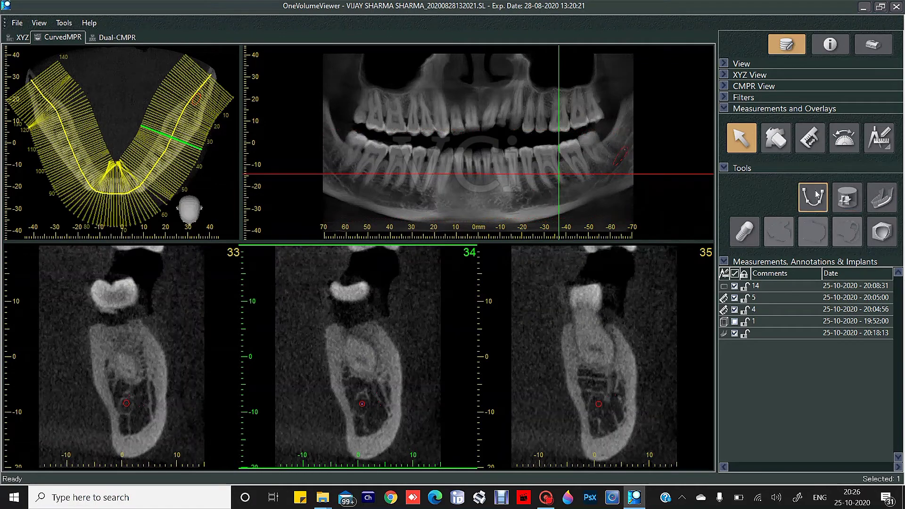
Step: Measure the ridge width at the crest and the height from crest to nerve canal on cross-section 34
click(804, 146)
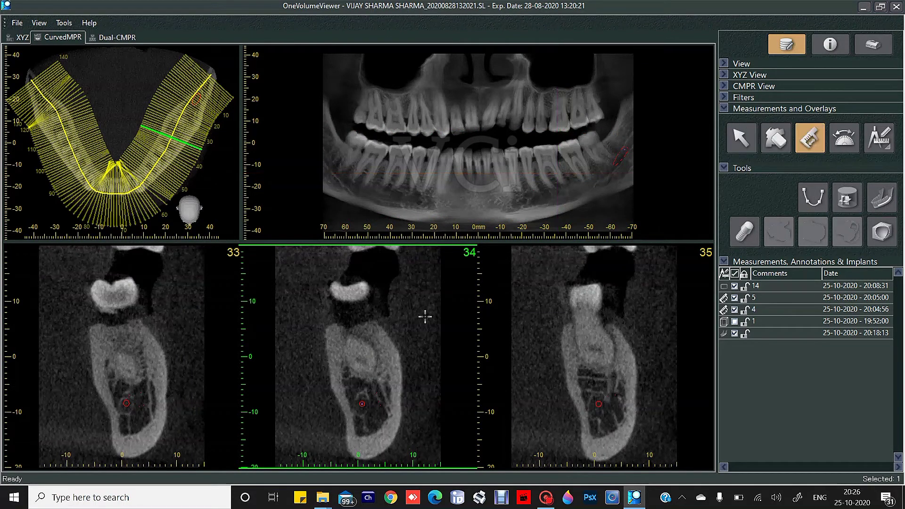
drag(329, 327, 375, 323)
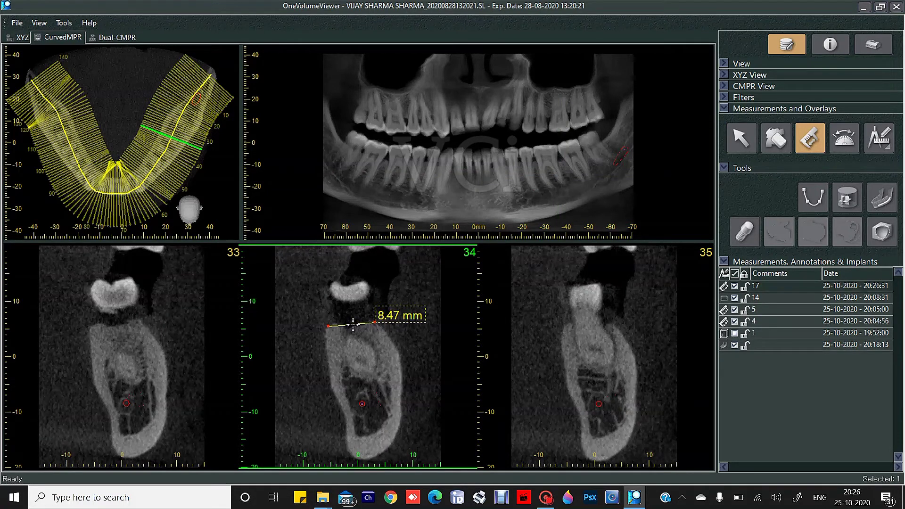
drag(353, 325, 362, 393)
drag(362, 392, 361, 391)
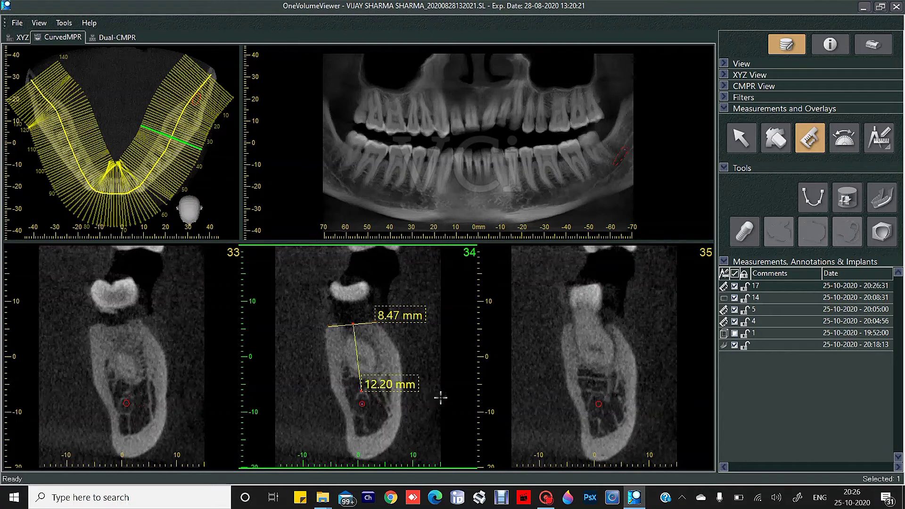
Step: Move the width and height measurement labels on cross-section 34 clear of the bone
click(741, 142)
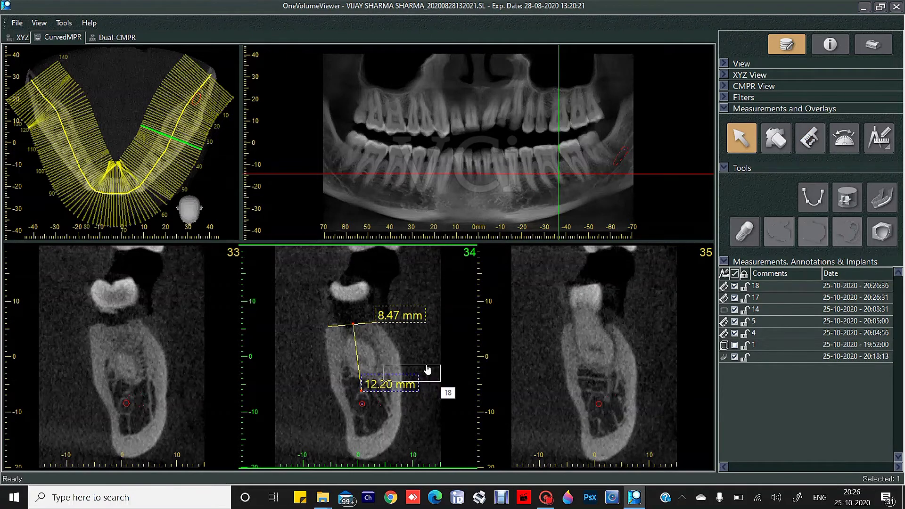
drag(428, 370, 431, 386)
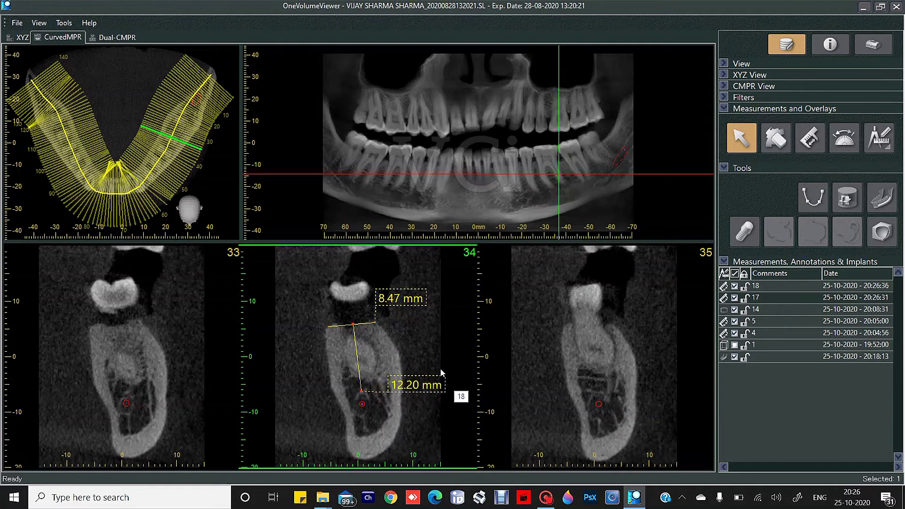
Step: Start a lower jaw implant with an upper diameter of 6 mm and a lower diameter of 3 mm
click(745, 231)
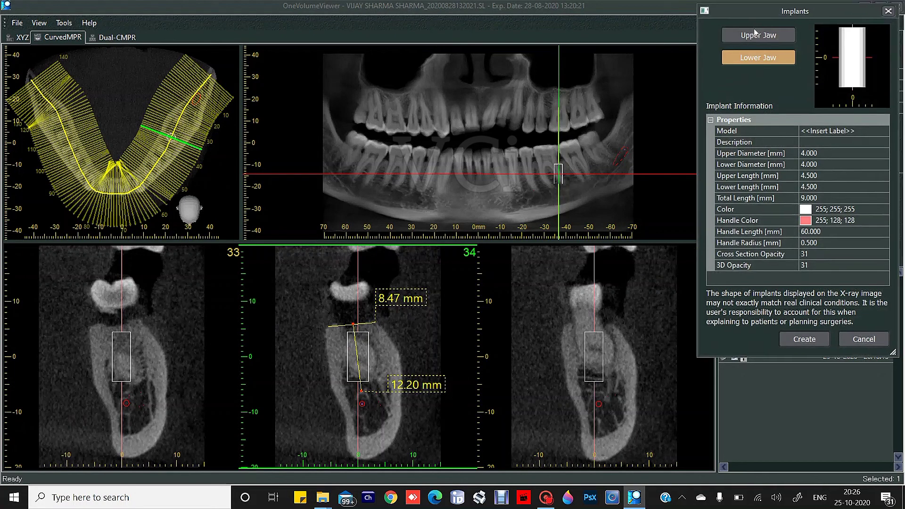
drag(822, 12, 693, 55)
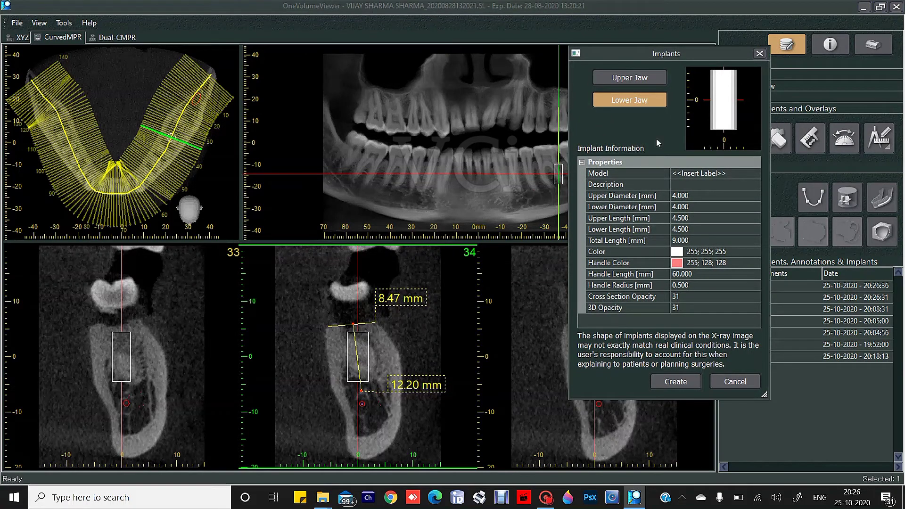
click(653, 103)
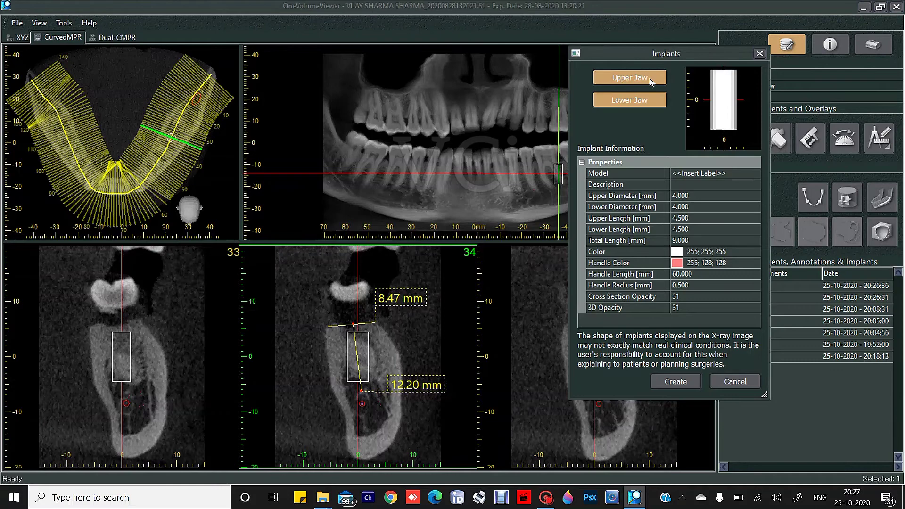
click(652, 102)
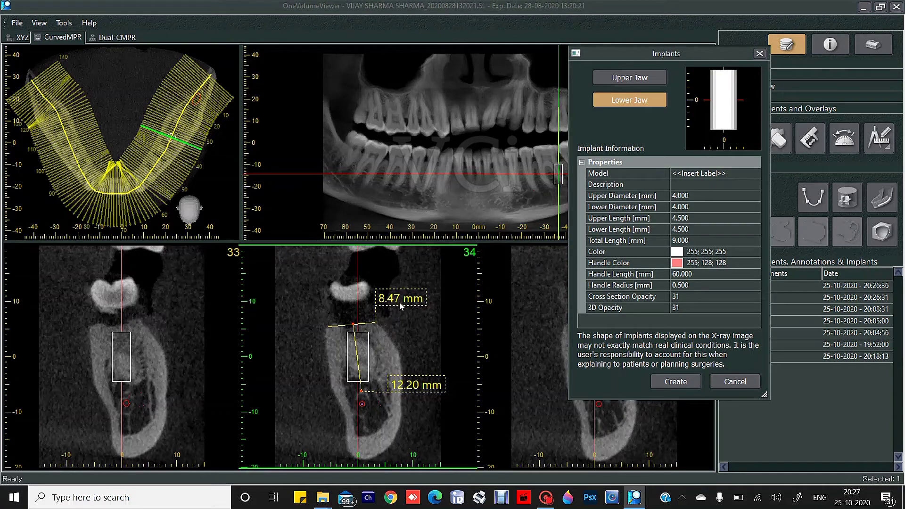
click(677, 198)
click(674, 197)
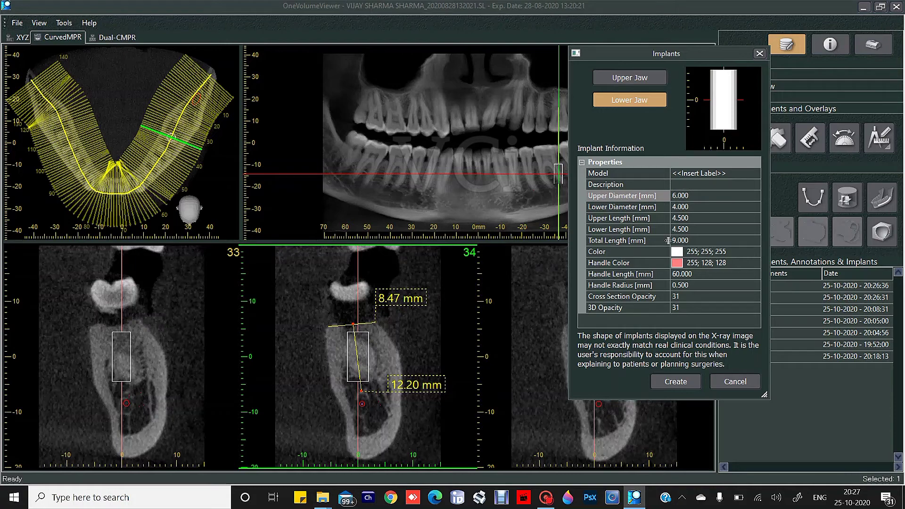
click(684, 208)
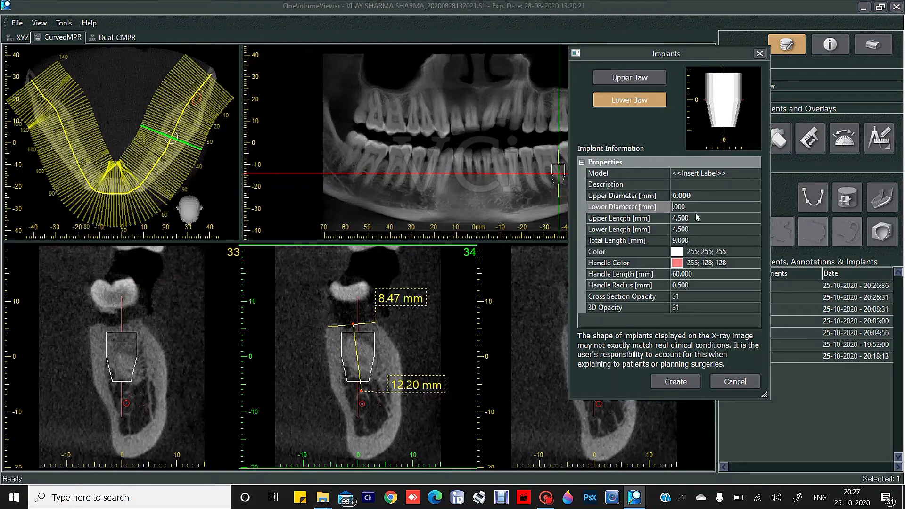
Step: Set both the lower length and the upper length of the implant to 5 mm
click(676, 240)
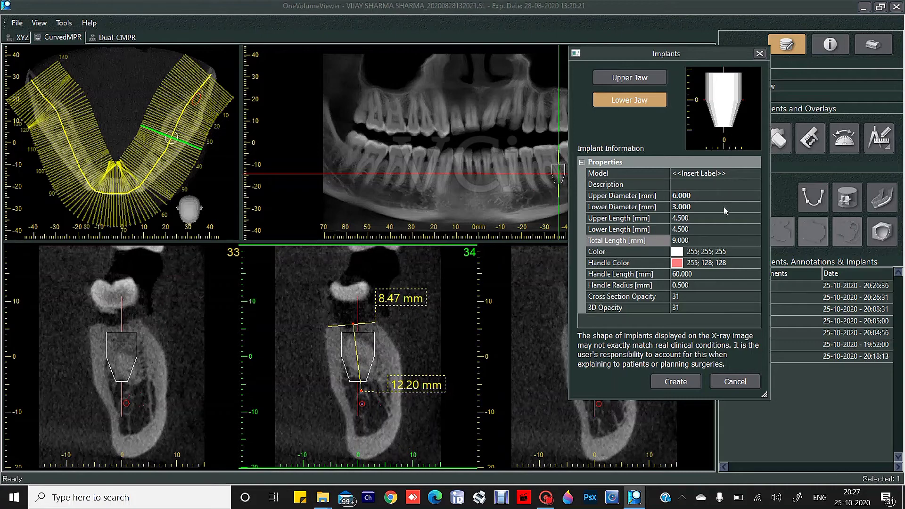
click(679, 230)
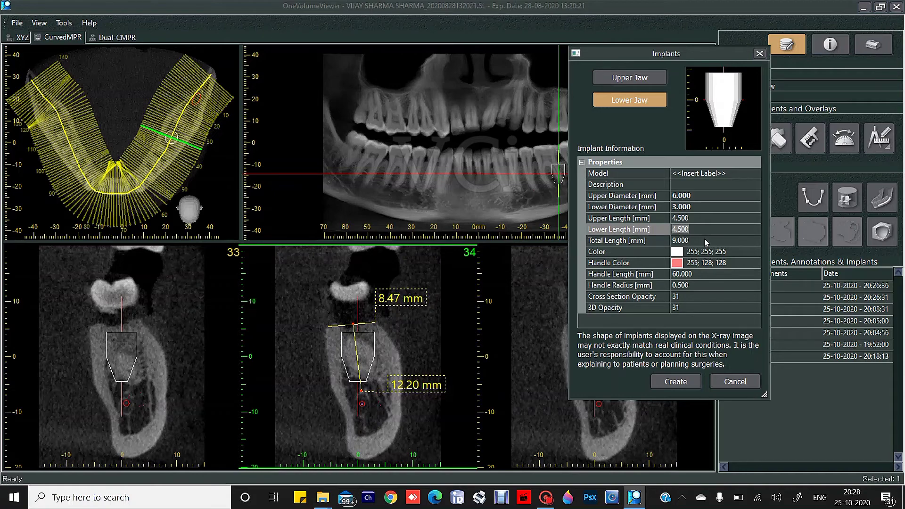
text(5.)
click(675, 220)
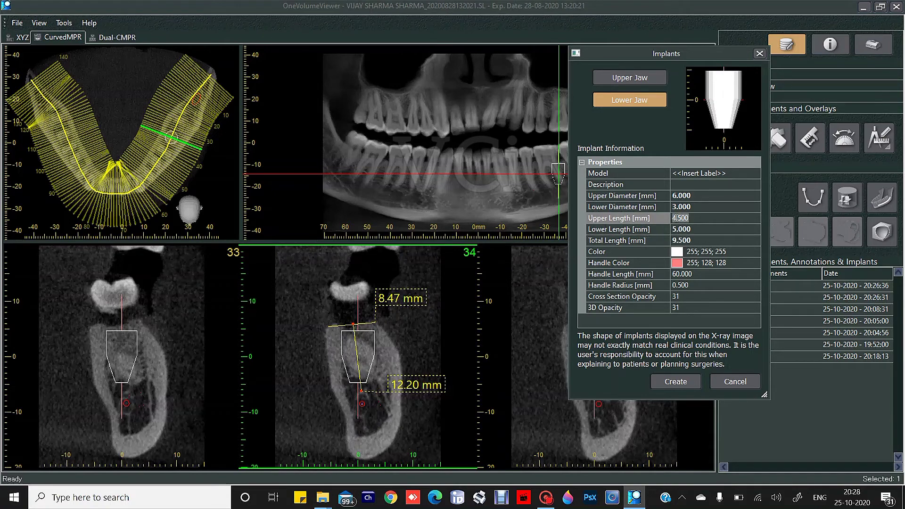
text(5.00)
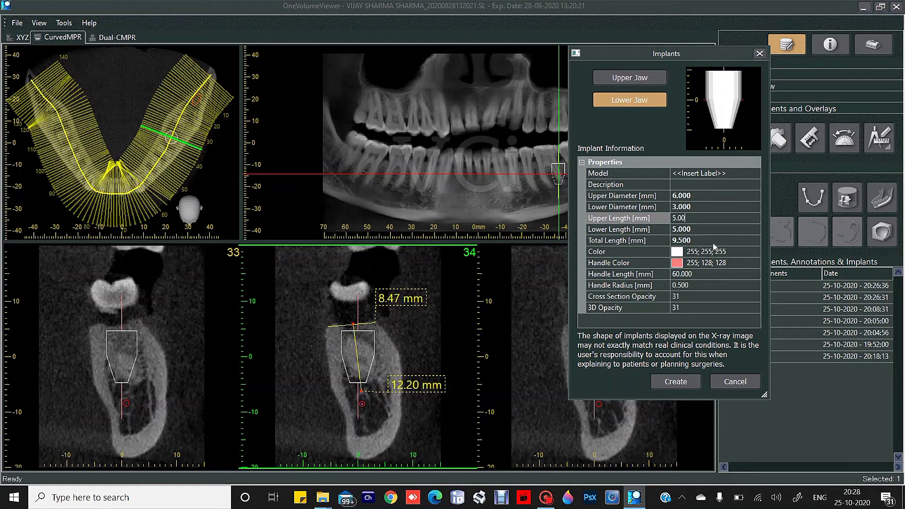
click(683, 264)
Step: Color the implant red (255; 0; 0) and its handle blue (0; 0; 255)
click(682, 253)
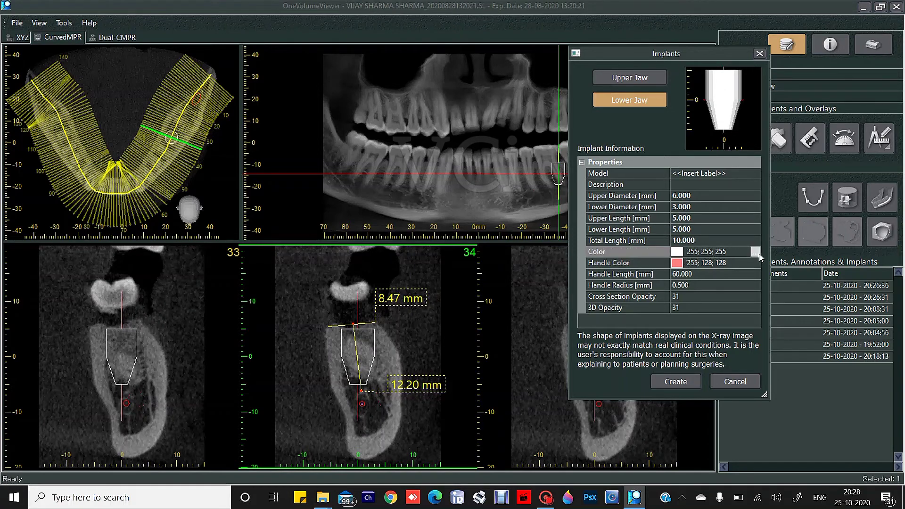
click(757, 253)
click(659, 247)
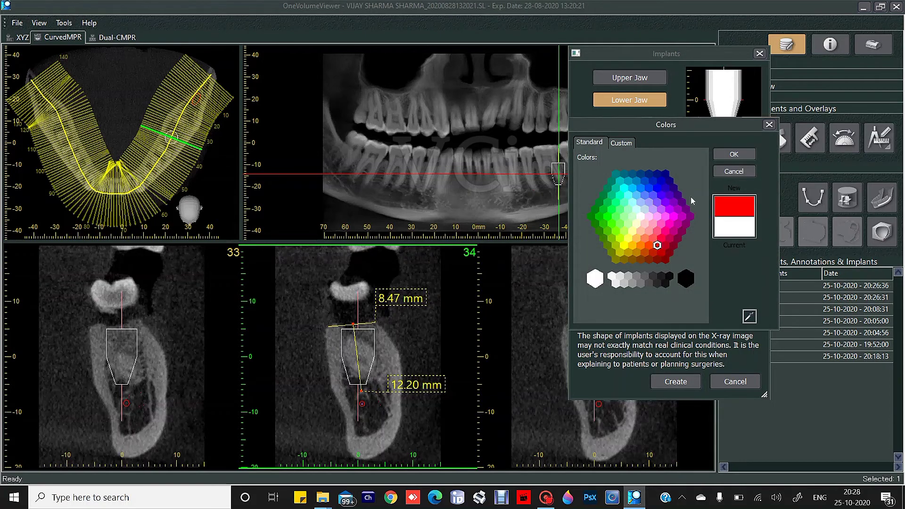
click(727, 156)
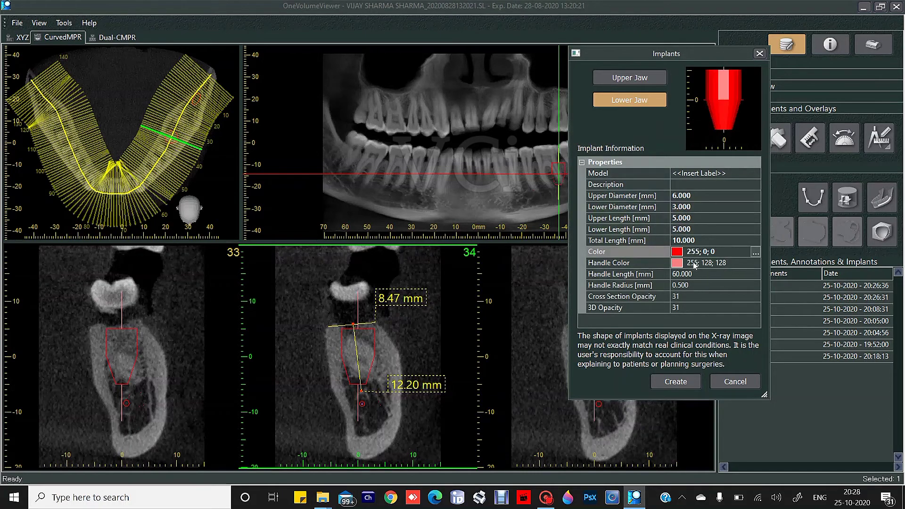
click(753, 263)
click(754, 263)
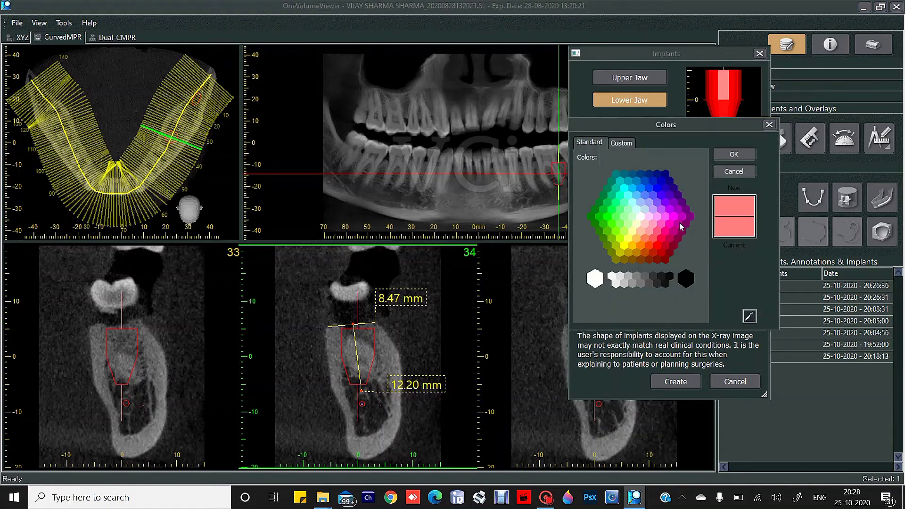
click(656, 185)
click(734, 154)
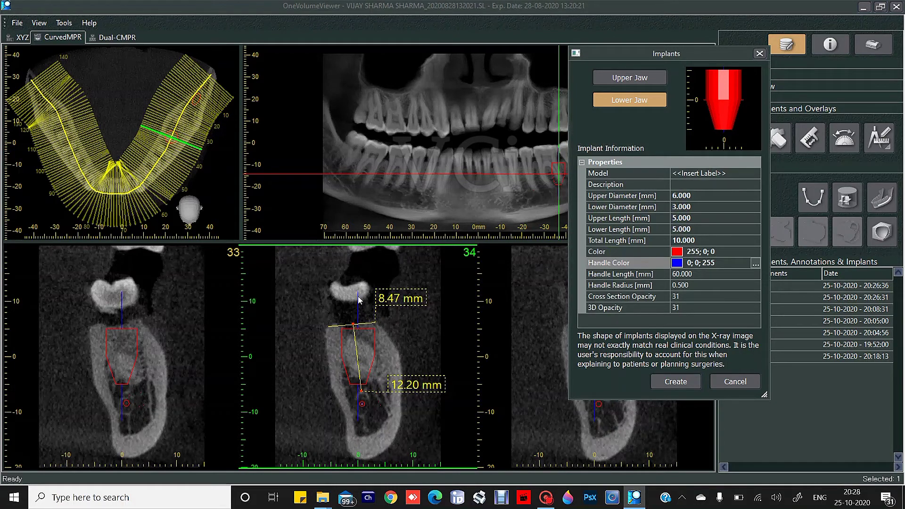
Step: Set the implant's 3D opacity to 53, raise its cross section opacity and create the implant
click(681, 307)
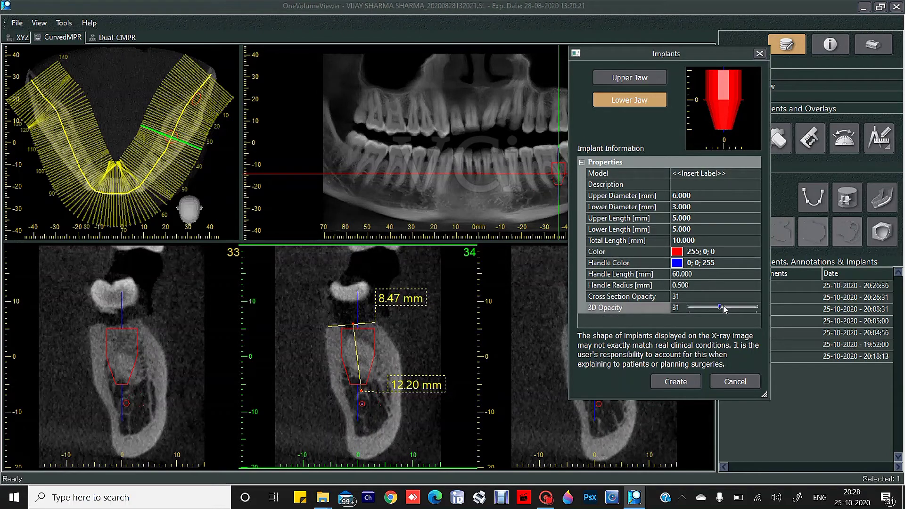
click(714, 296)
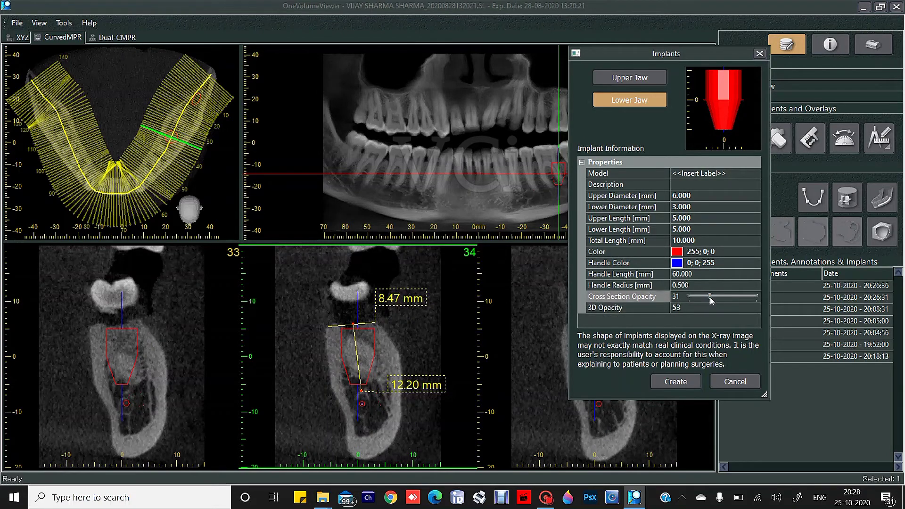
drag(723, 300, 722, 297)
click(690, 384)
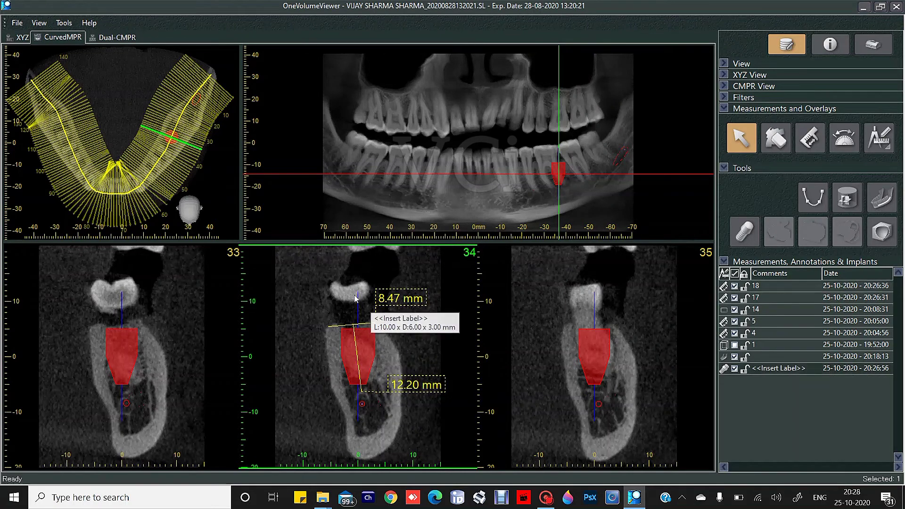
Step: Tilt the implant on cross-section 34 to follow the height measurement line and raise it to the ridge crest
drag(358, 300, 350, 300)
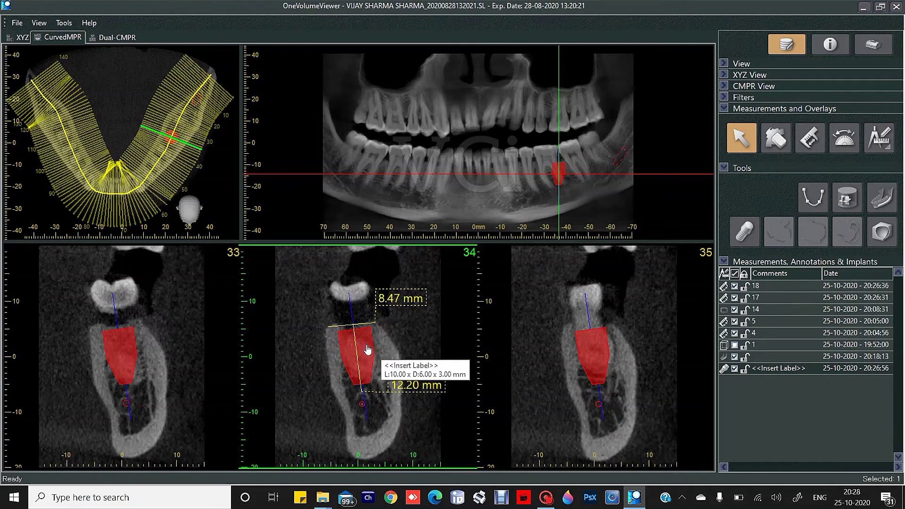
drag(368, 350, 369, 349)
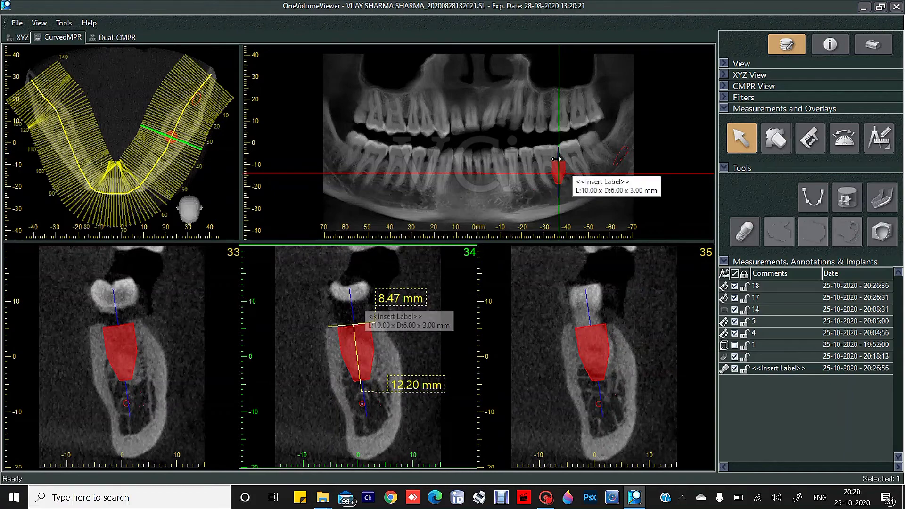
click(578, 90)
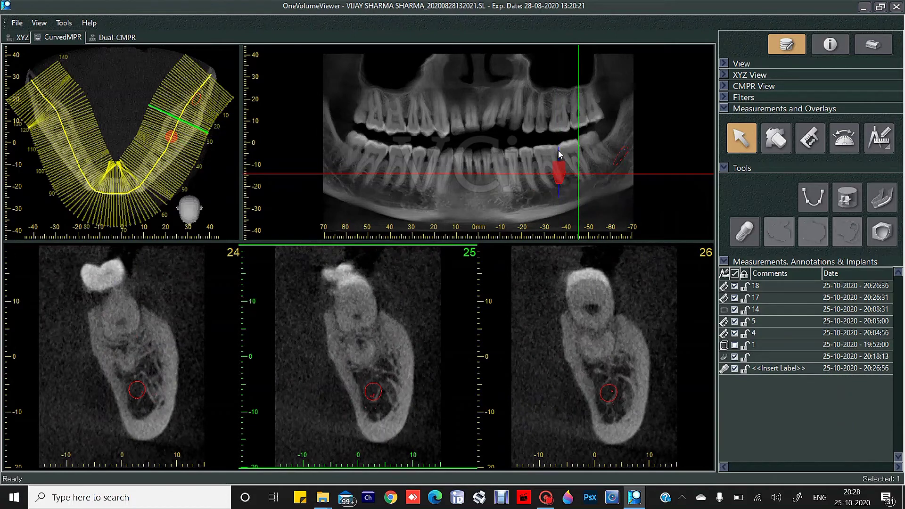
Step: Switch to the XYZ view and shift the implant forward along the lower jaw in the sagittal pane
click(20, 38)
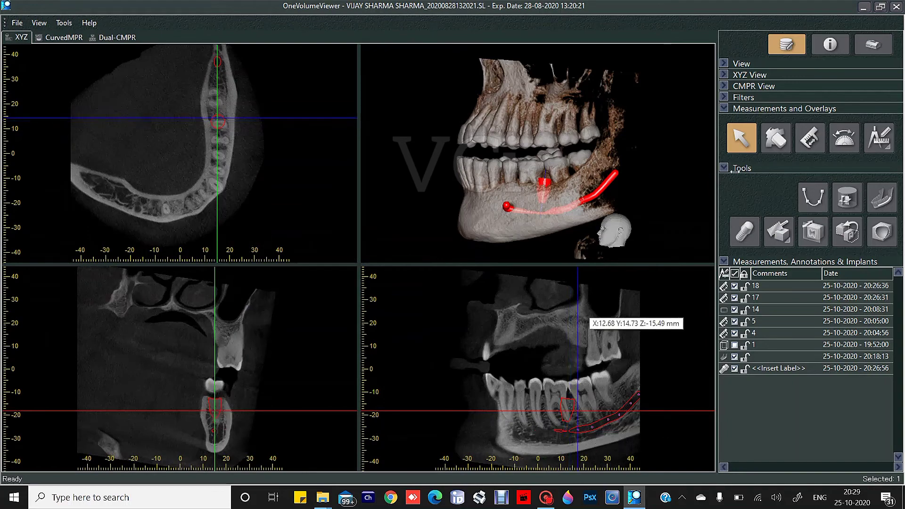
click(579, 309)
click(745, 64)
click(776, 96)
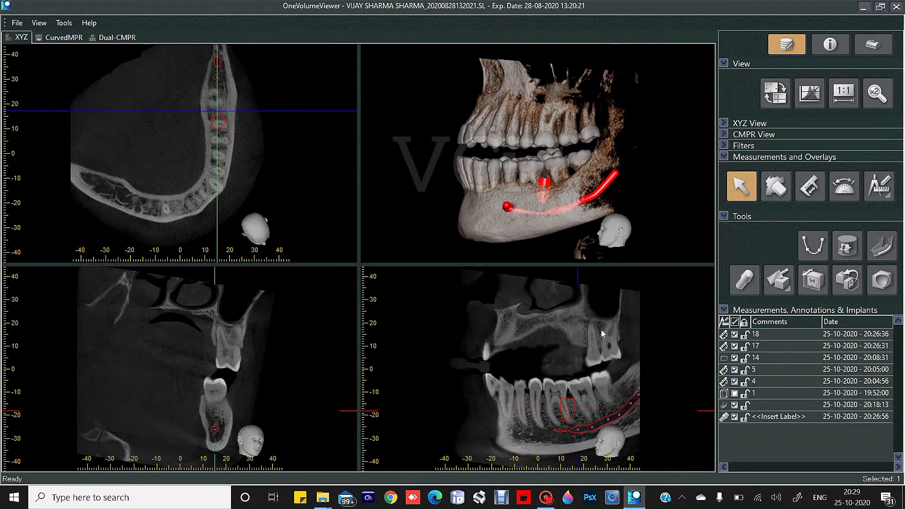
mouse_move(571, 414)
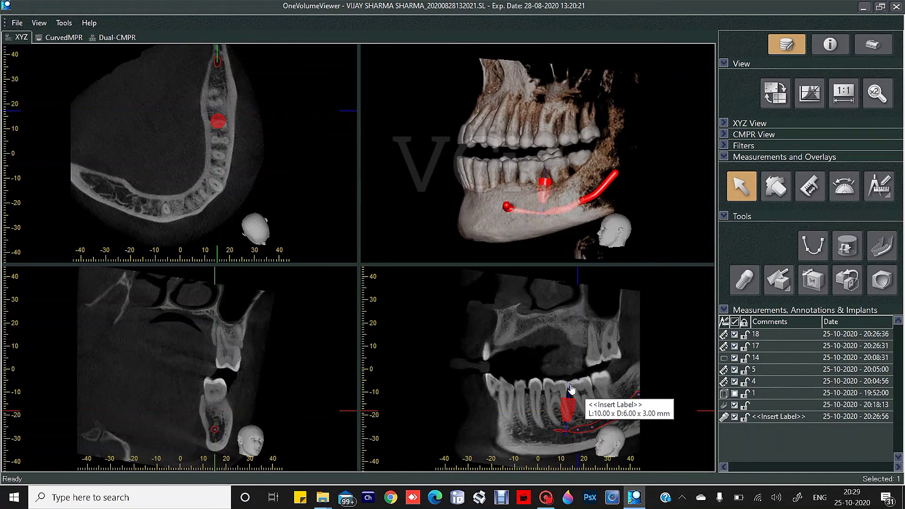
mouse_move(565, 387)
mouse_down()
mouse_move(562, 412)
mouse_move(560, 390)
mouse_up()
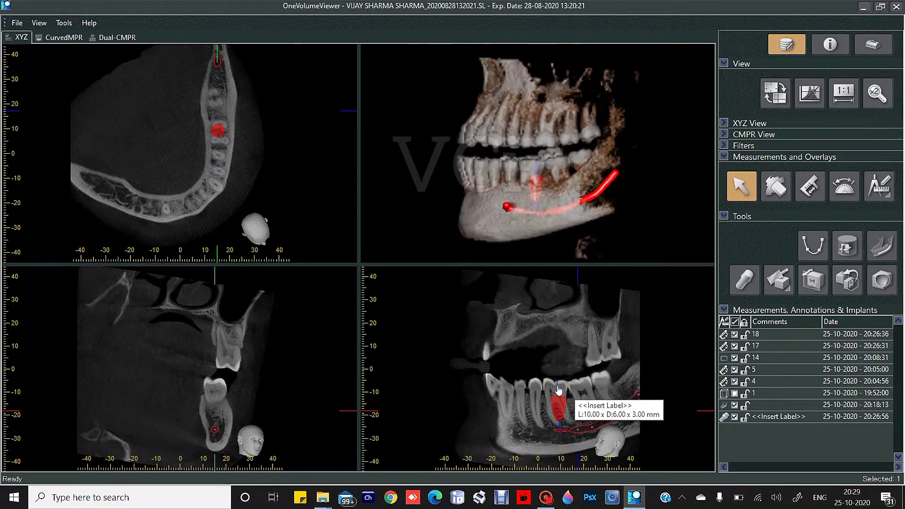
Step: Raise the axial level slightly and move the coronal slice line onto the implant's center
click(776, 94)
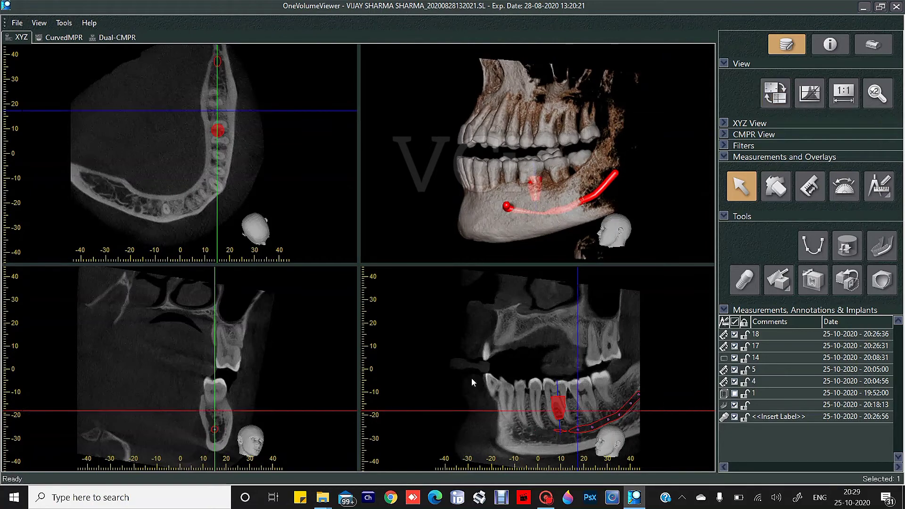
drag(290, 411, 293, 405)
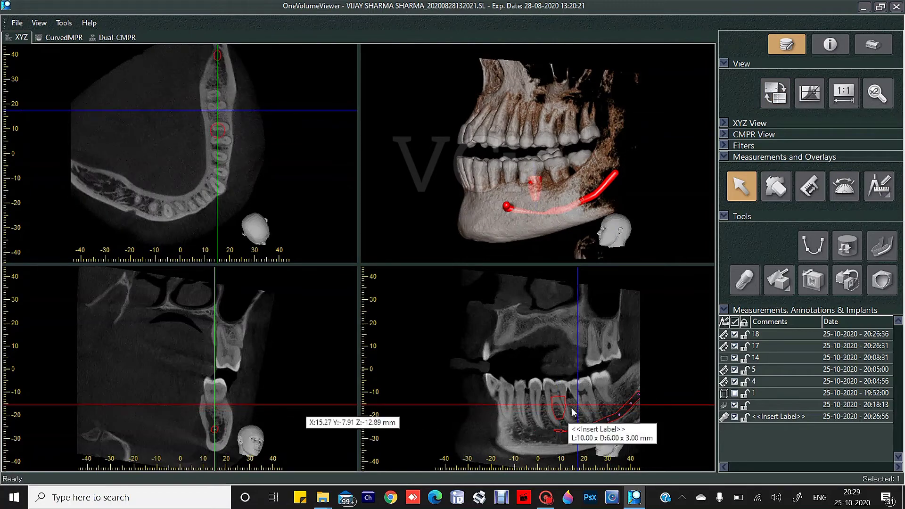
drag(577, 407, 542, 411)
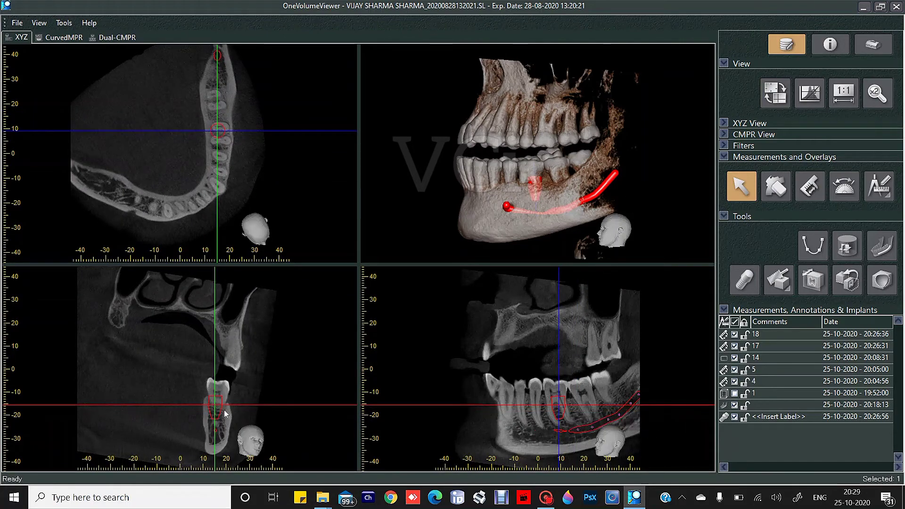
Step: Reposition the implant in the coronal pane, adjusting its tilt and height so it sits within the ridge
mouse_move(223, 416)
drag(221, 412, 222, 415)
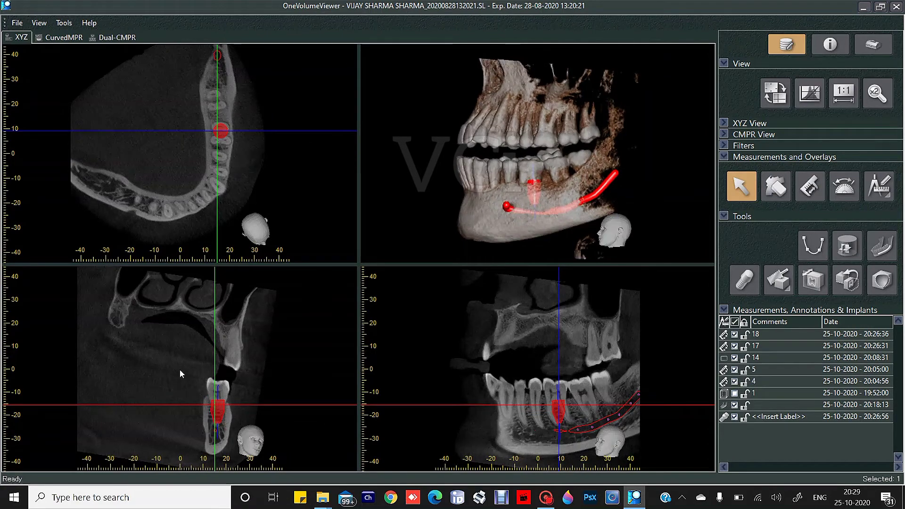
drag(219, 386, 219, 389)
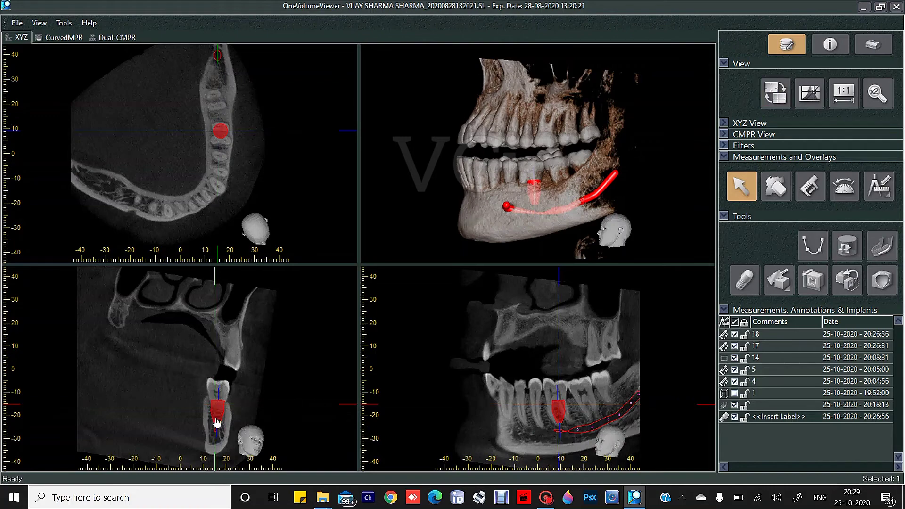
drag(217, 421, 218, 414)
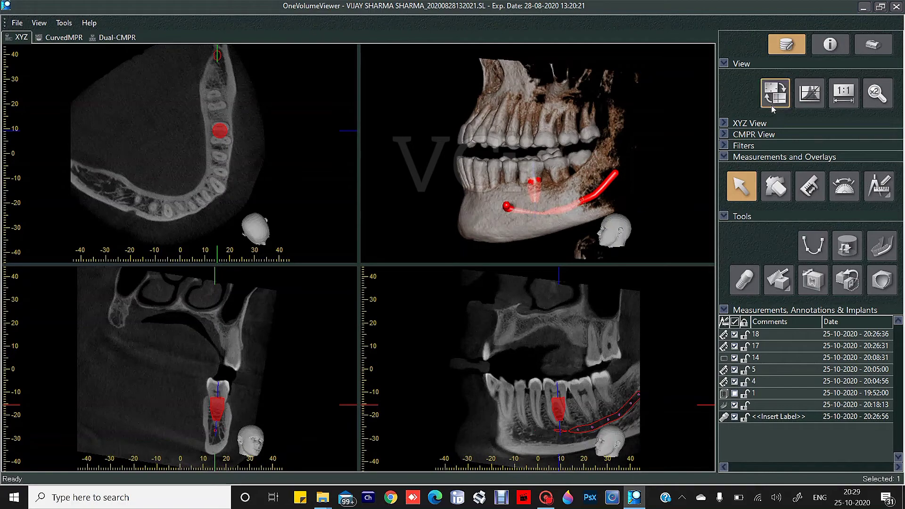
Step: Rotate the 3D model to a frontal view to examine the implant relative to the nerve canal
drag(514, 208, 601, 123)
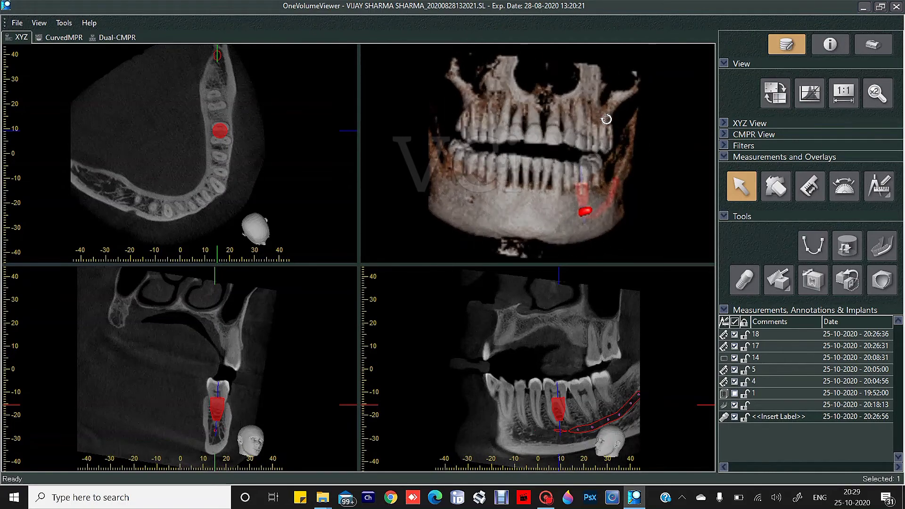
drag(518, 113, 572, 110)
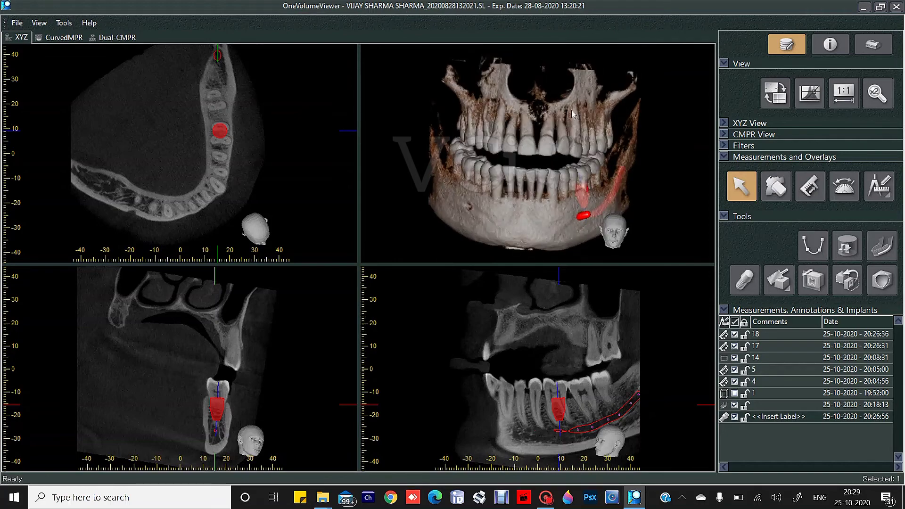
Step: Rotate the 3D model to a left side view and vary its rendering density to examine the implant above the nerve canal
drag(611, 87, 604, 80)
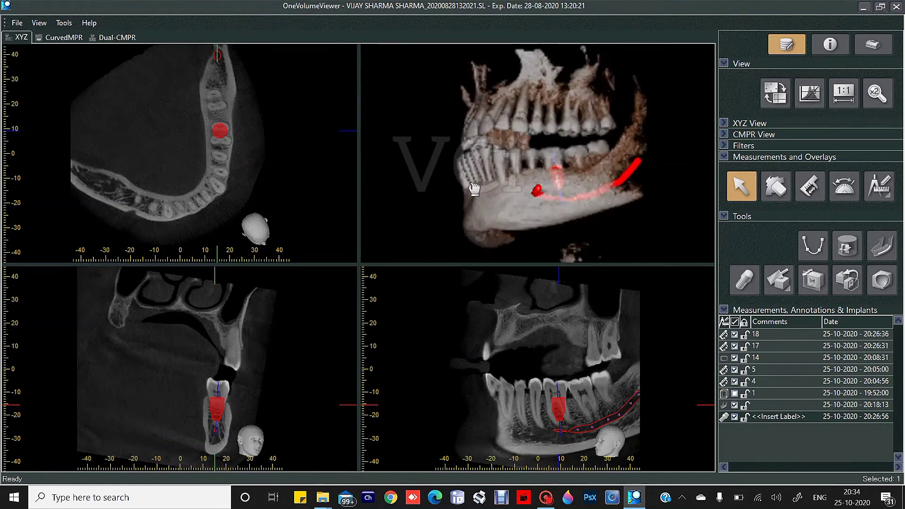
drag(474, 188, 557, 155)
right_drag(556, 153, 551, 95)
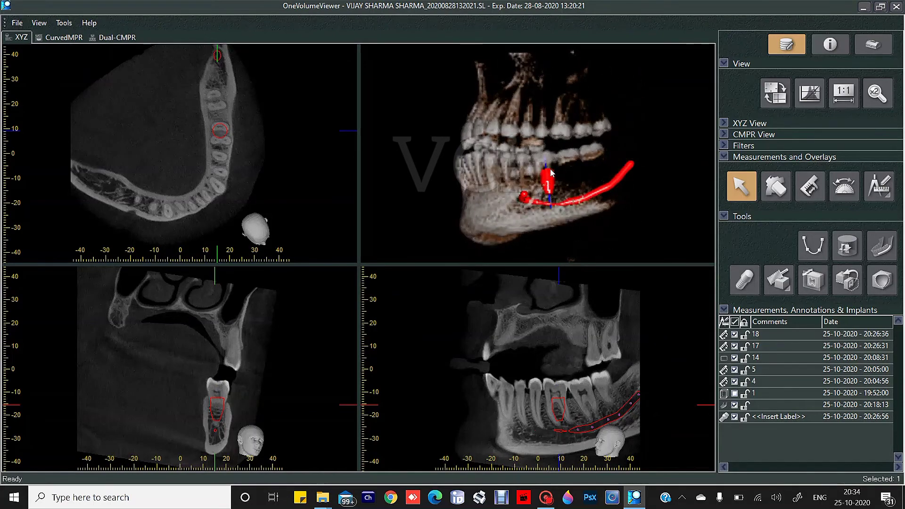
mouse_move(549, 178)
mouse_down()
mouse_move(551, 195)
mouse_move(540, 184)
mouse_up()
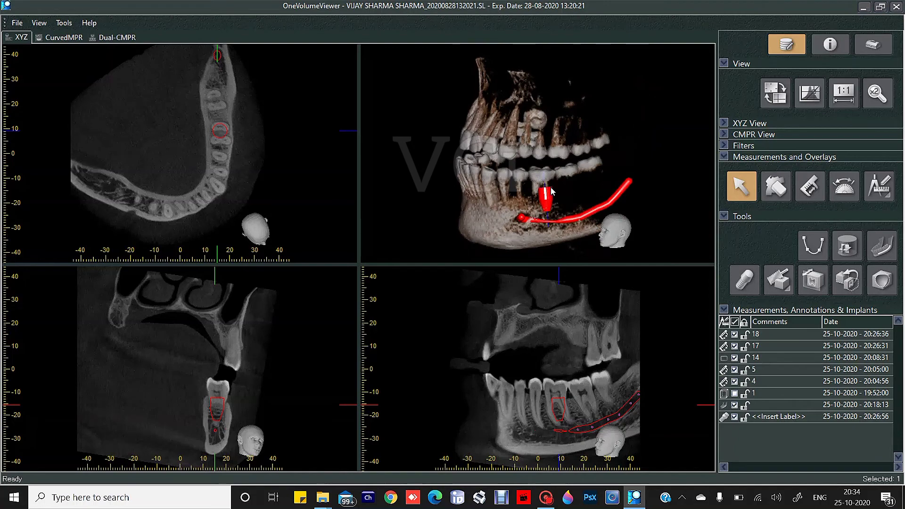
right_drag(553, 190, 620, 217)
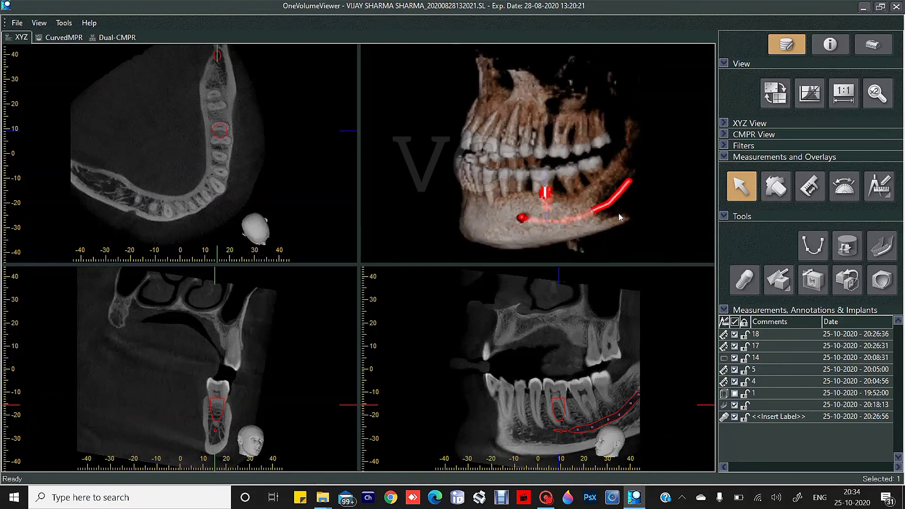
Step: Move the axial slice line into the gap between the upper and lower teeth and resize the panes to favour the 3D view
click(784, 291)
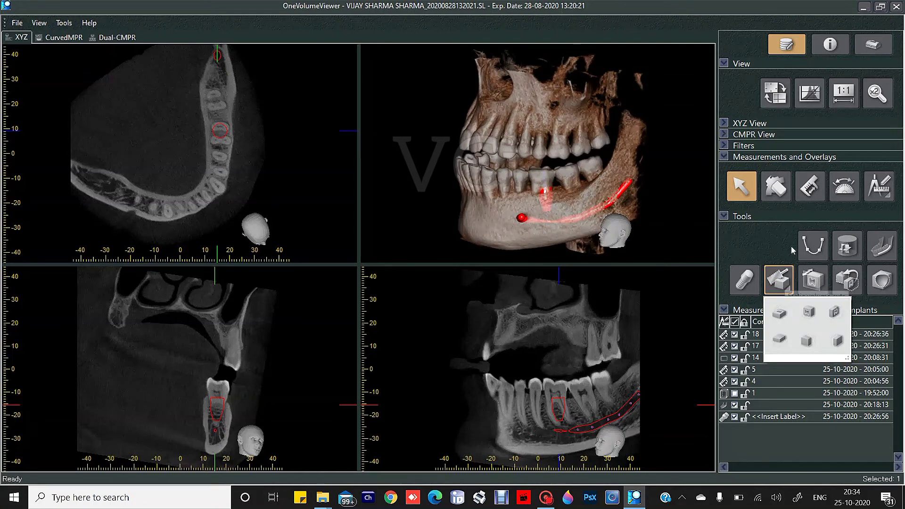
click(785, 107)
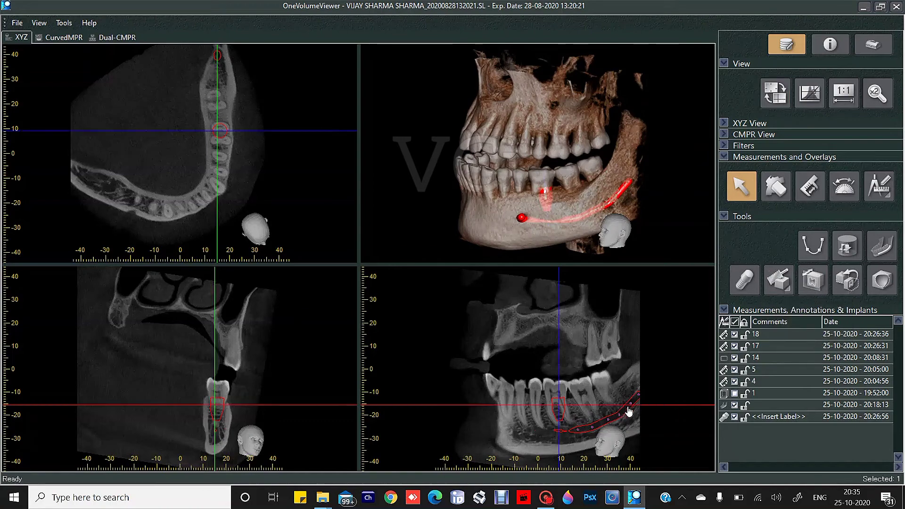
drag(668, 407, 664, 369)
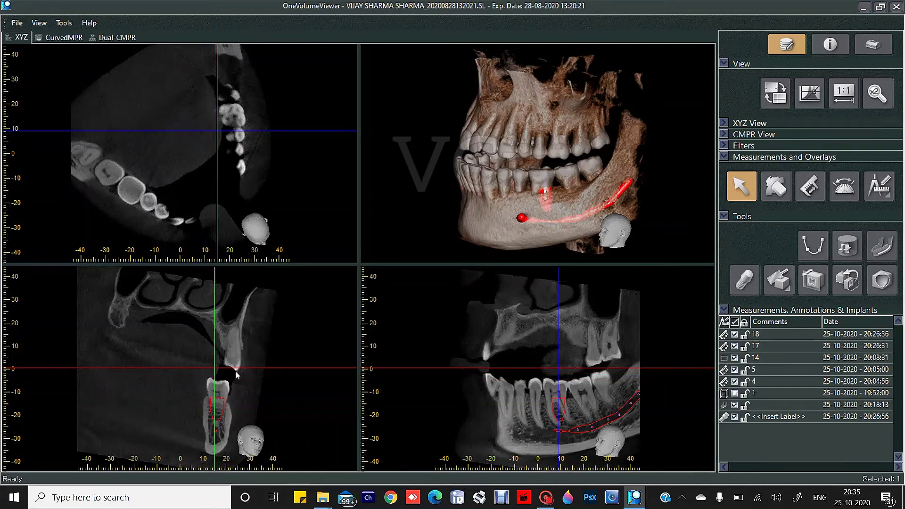
drag(249, 368, 249, 373)
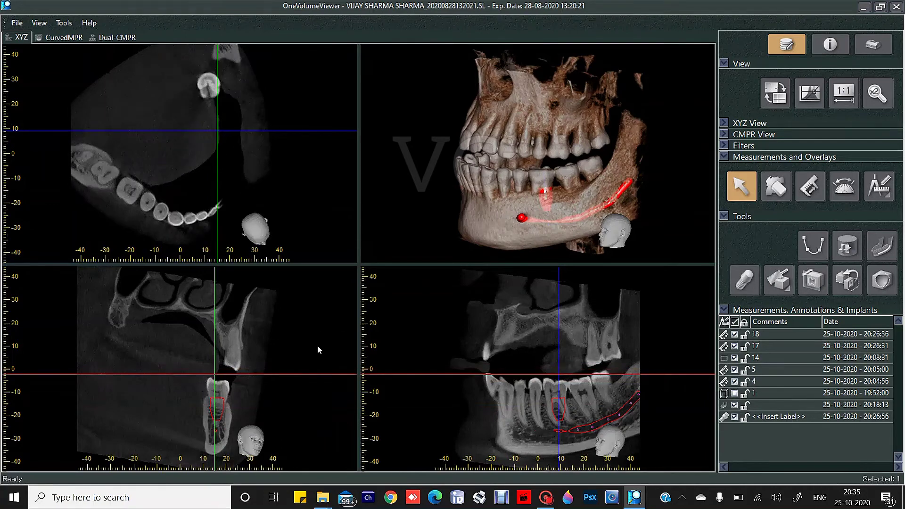
click(788, 292)
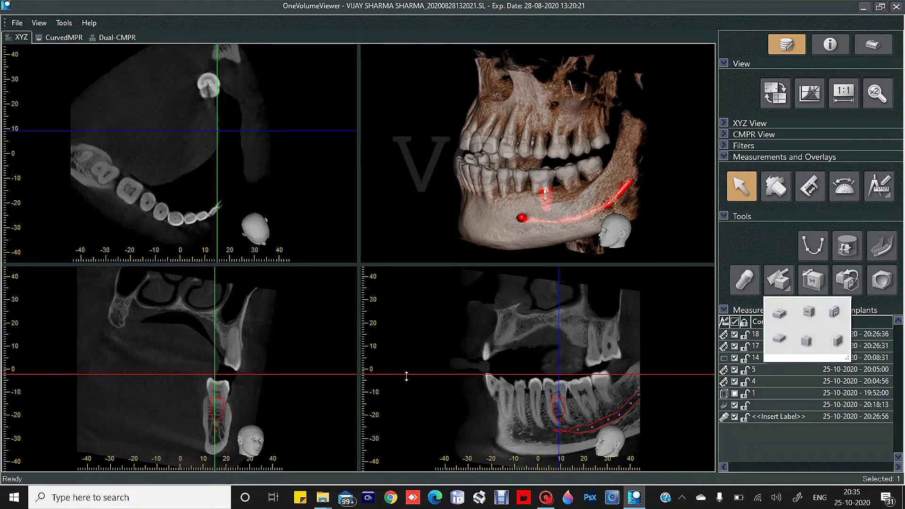
drag(406, 376, 410, 375)
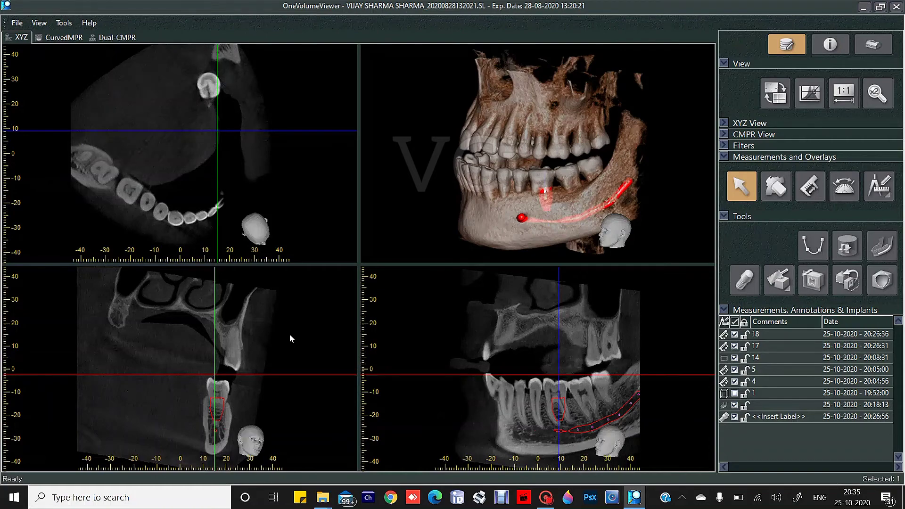
drag(360, 263, 397, 336)
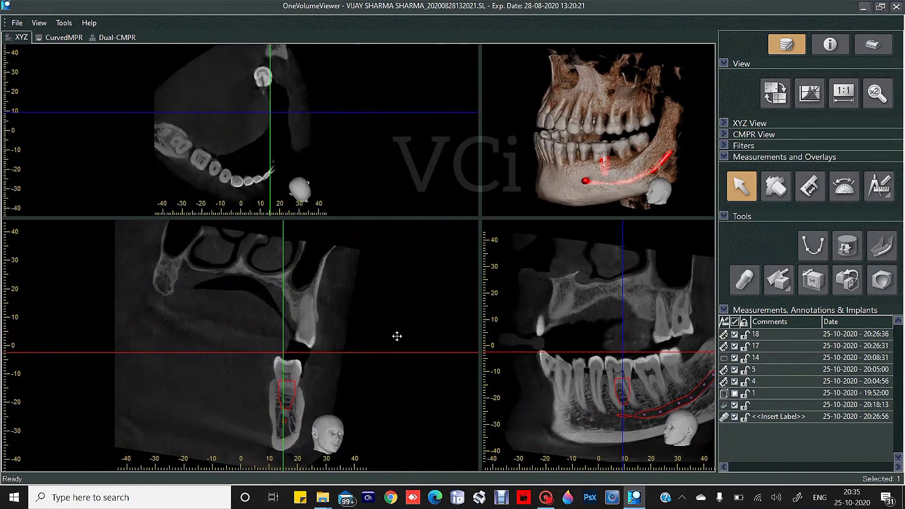
mouse_move(331, 352)
mouse_down()
mouse_move(331, 363)
mouse_move(332, 351)
mouse_up()
drag(481, 215, 382, 289)
Step: Cut away the 3D volume above the axial slice to examine the isolated lower jaw, and restore the full model
click(779, 283)
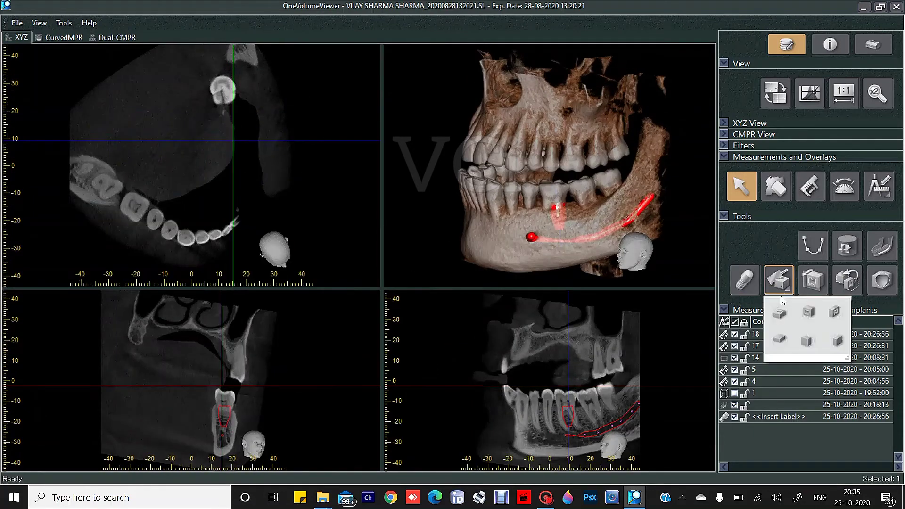
click(780, 314)
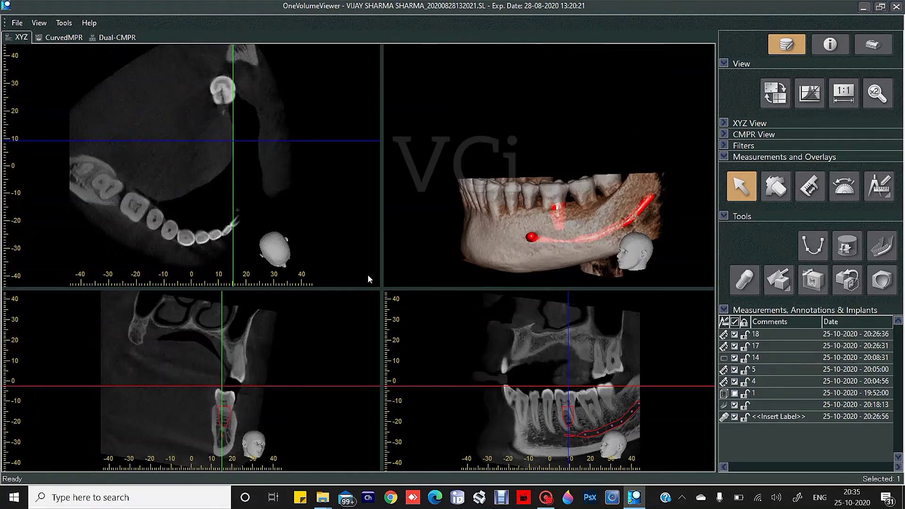
drag(479, 221, 481, 222)
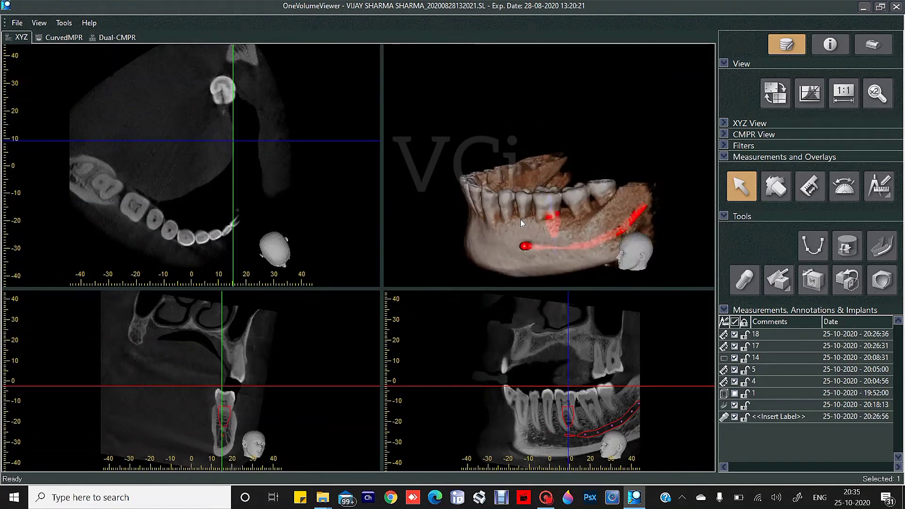
middle_drag(531, 215, 522, 195)
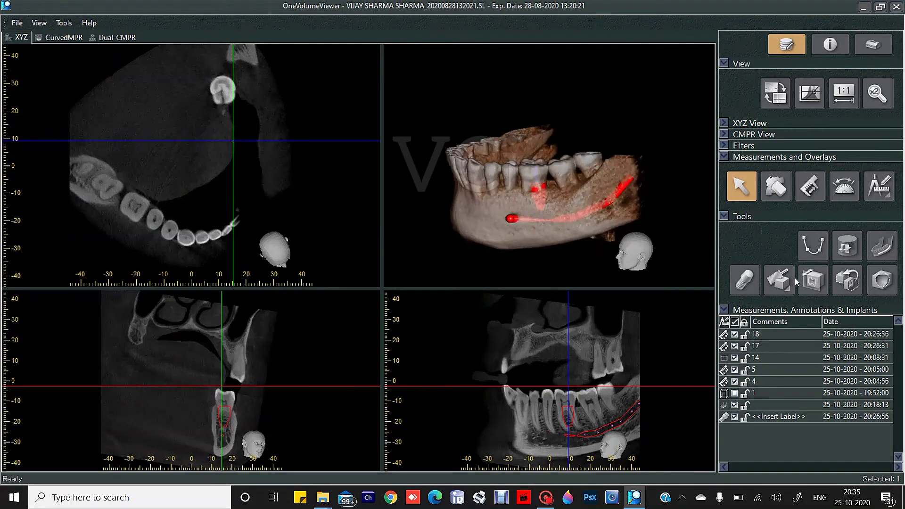
click(853, 286)
drag(514, 153, 553, 117)
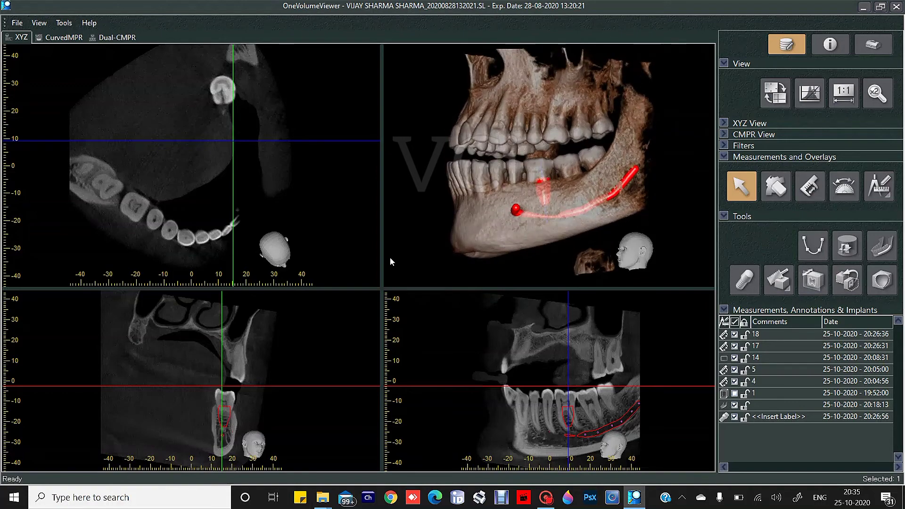
Step: Enlarge the coronal and sagittal panes, cut away the 3D volume below the axial slice, and slightly readjust the slice planes
drag(383, 288, 416, 232)
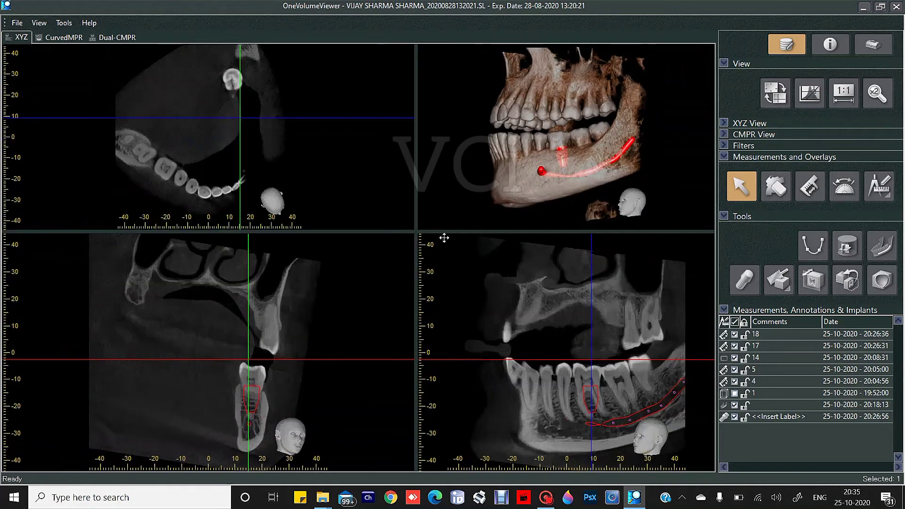
click(778, 281)
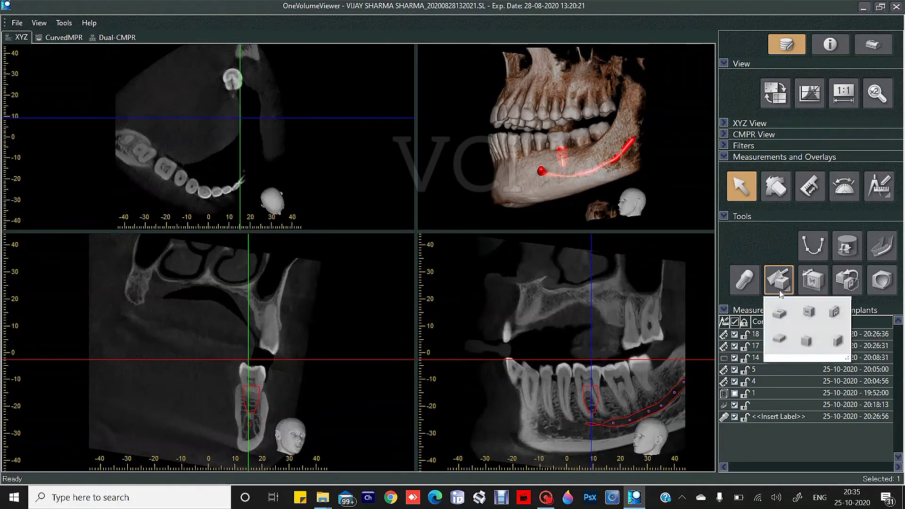
click(780, 338)
drag(543, 145, 550, 167)
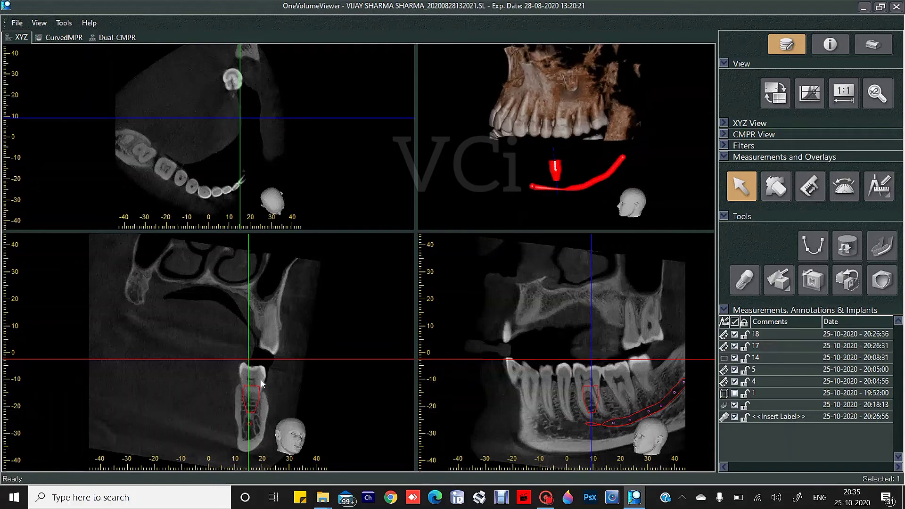
drag(262, 380, 273, 375)
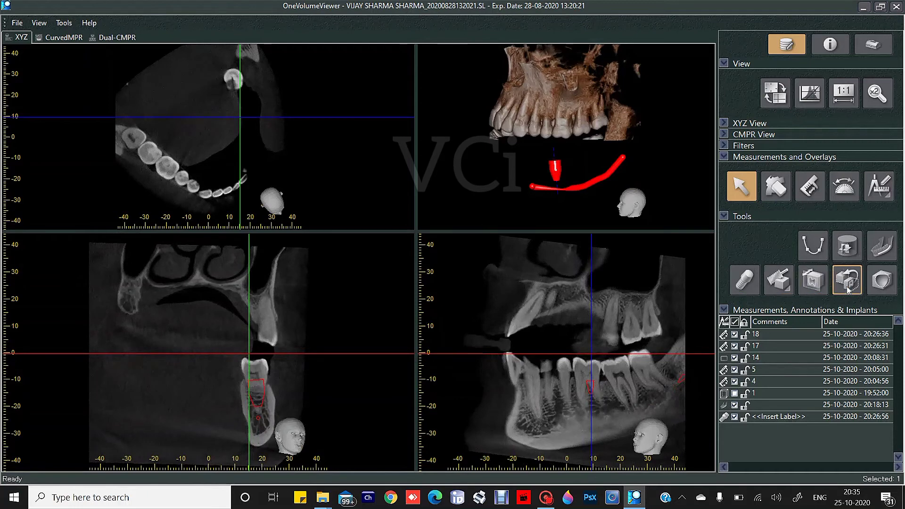
Step: Cut away the implant-side outer part of the 3D model along the sagittal slice and rotate it to examine the sectioned implant
click(792, 289)
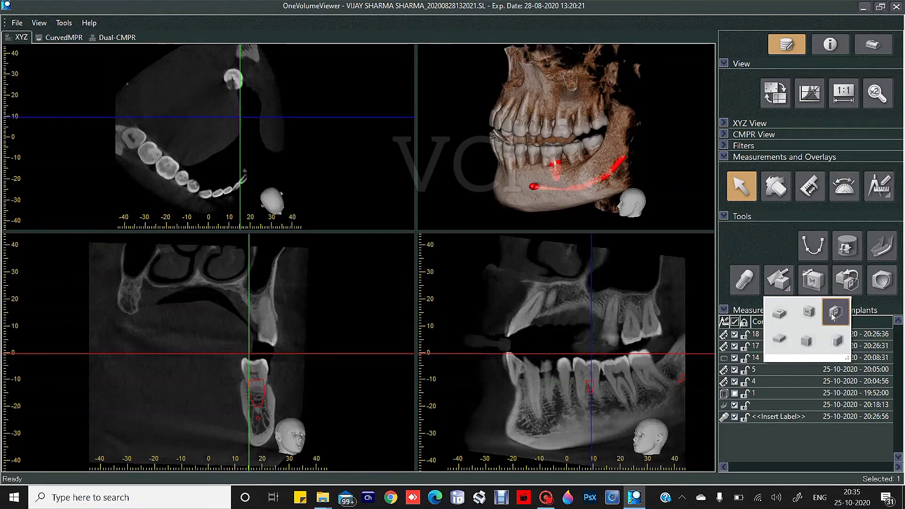
click(834, 317)
drag(522, 166, 579, 173)
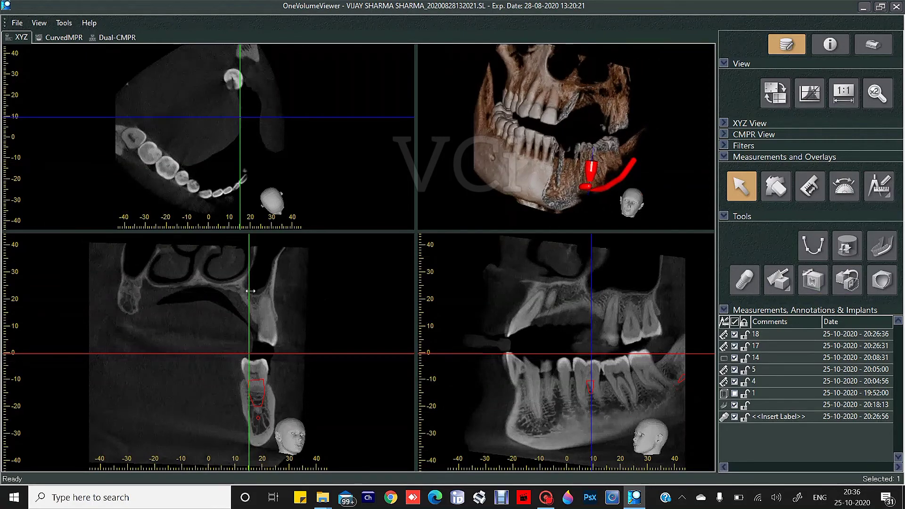
Step: Move the sagittal slice to the 0 mark, restore the 3D model, and cut away the side opposite the implant
drag(251, 291, 209, 312)
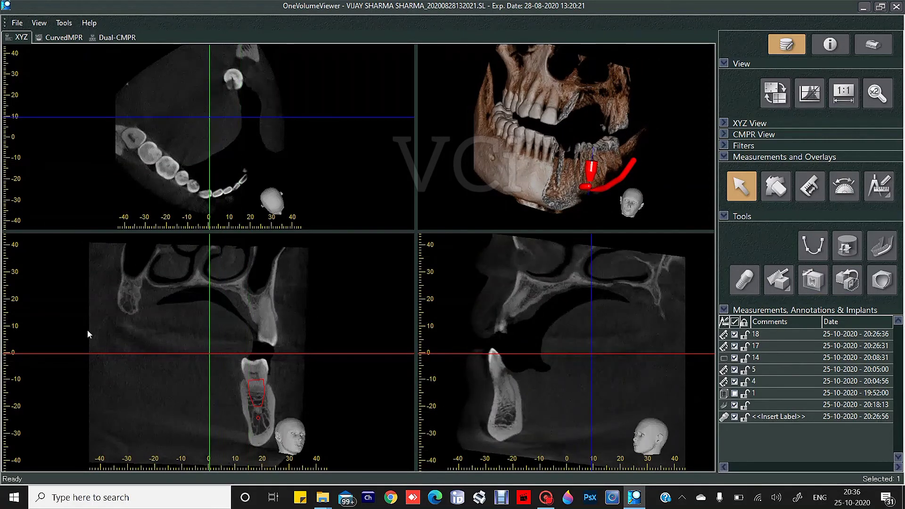
click(839, 280)
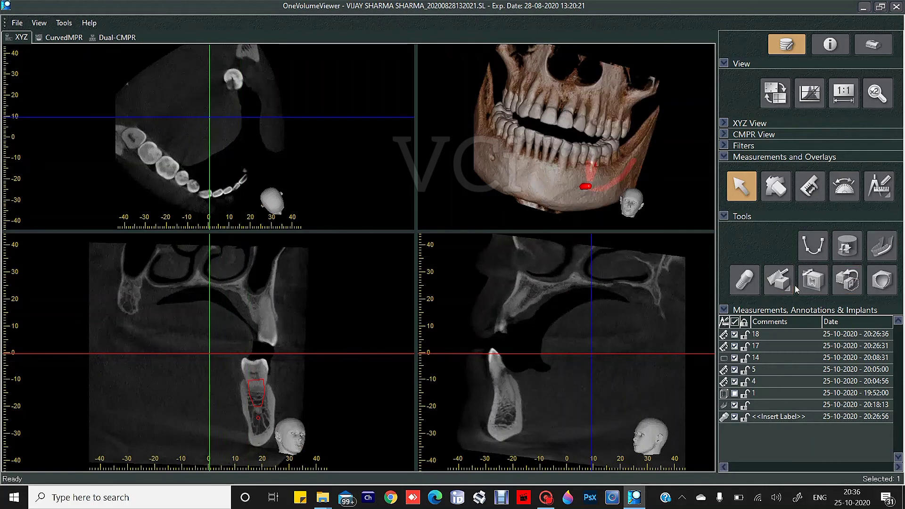
click(787, 287)
click(829, 313)
click(788, 285)
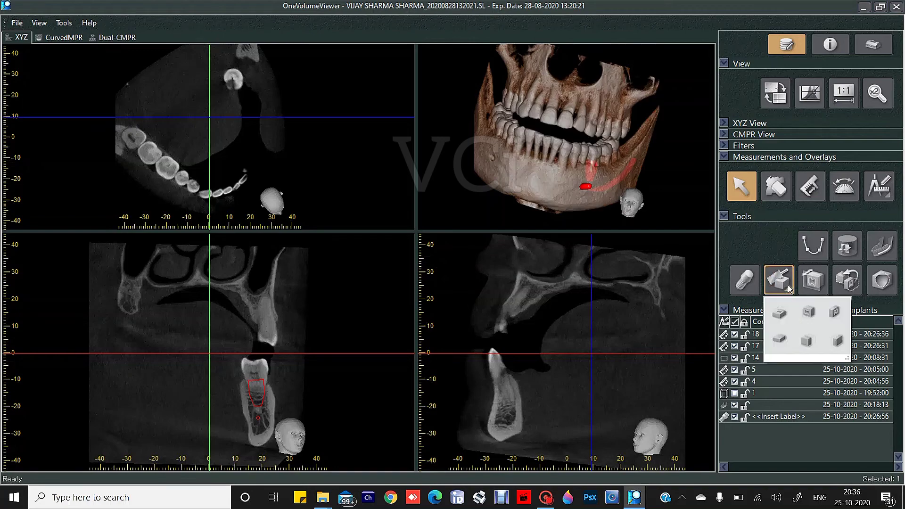
click(837, 339)
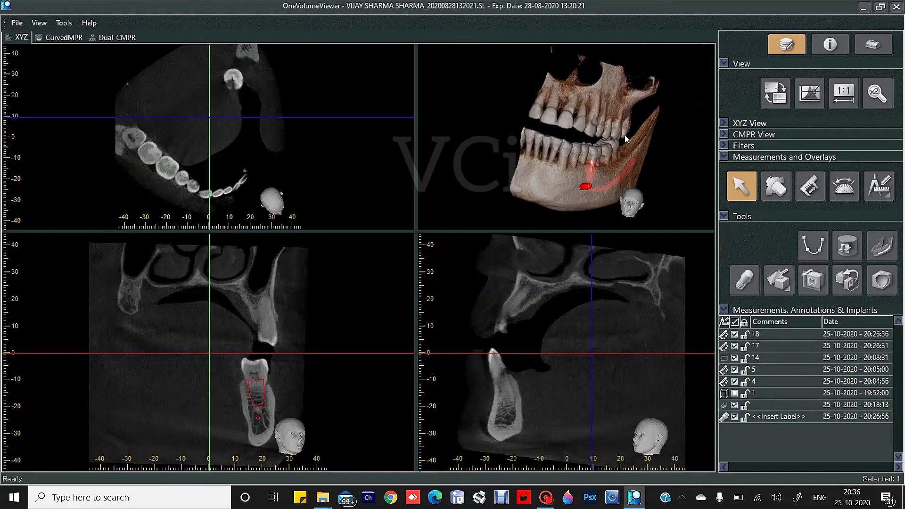
Step: Rotate the halved 3D model to its inner side and examine the implant and nerve canal up close
drag(624, 135, 574, 130)
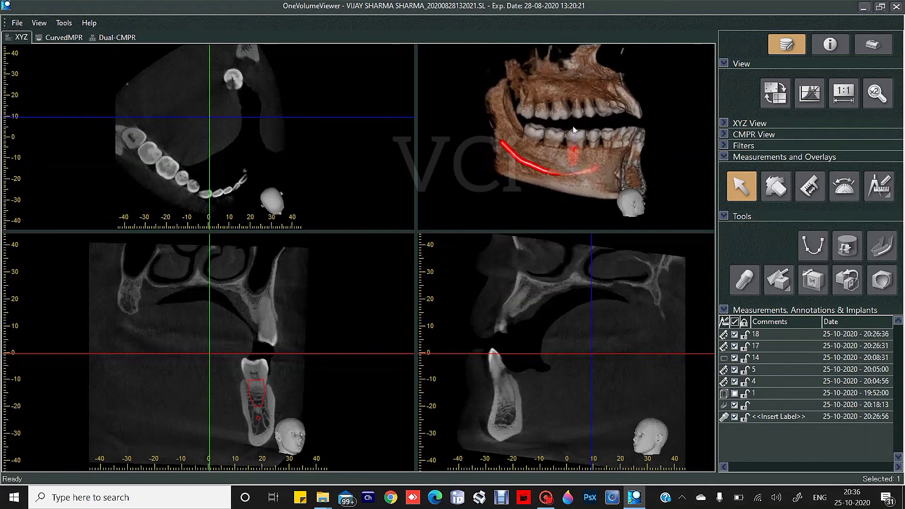
scroll(572, 130, up, 3)
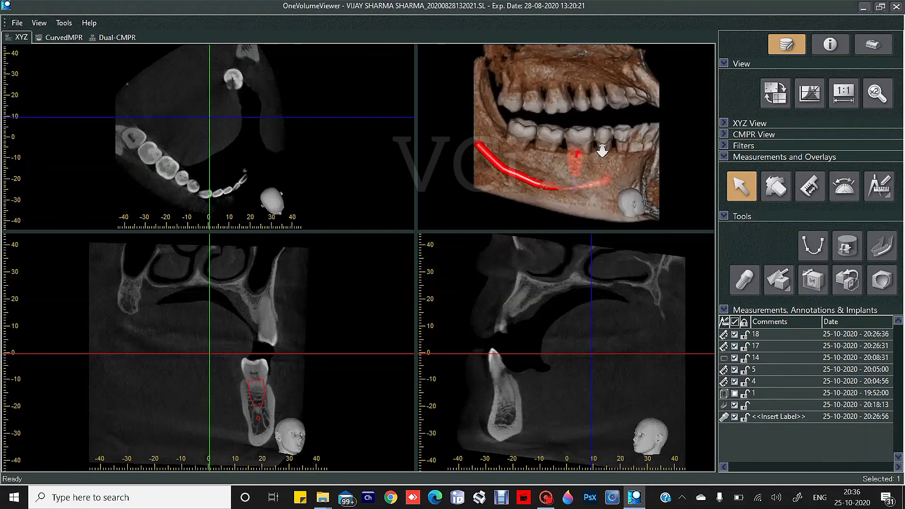
scroll(596, 142, up, 1)
scroll(614, 100, up, 2)
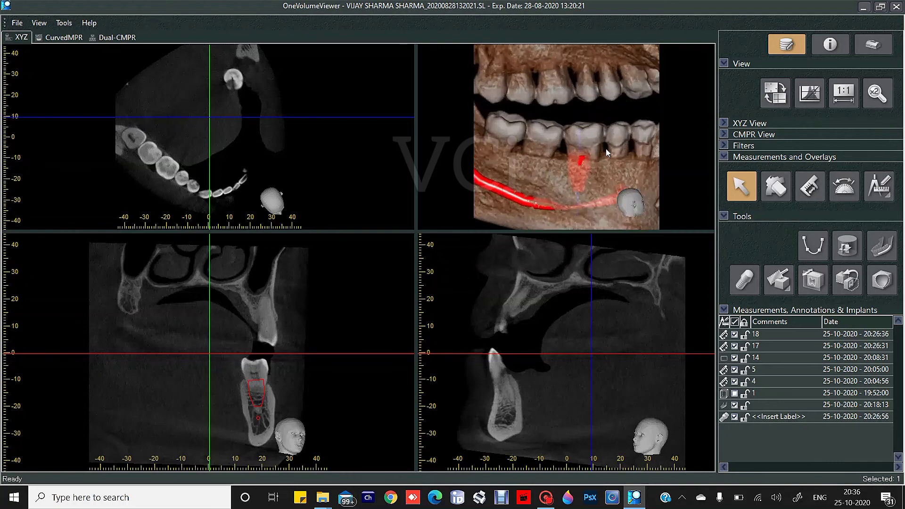
scroll(606, 150, down, 2)
drag(592, 157, 590, 159)
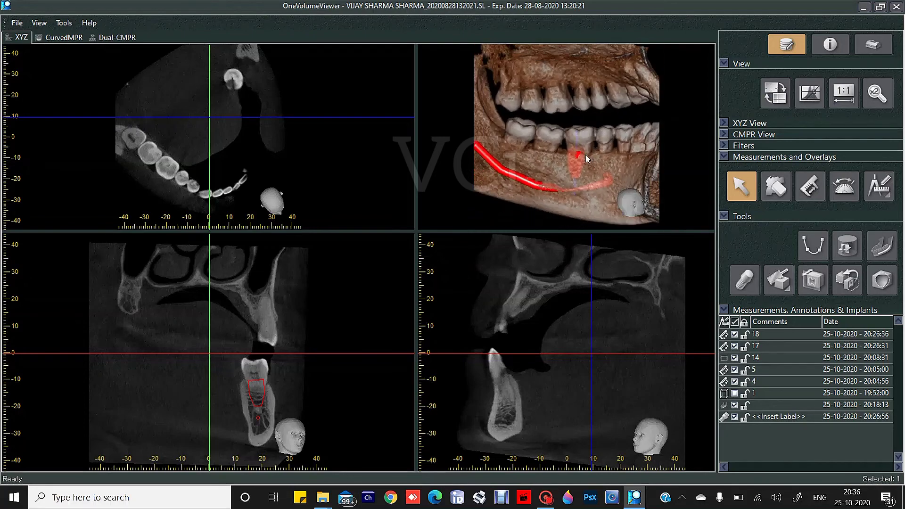
scroll(584, 152, down, 3)
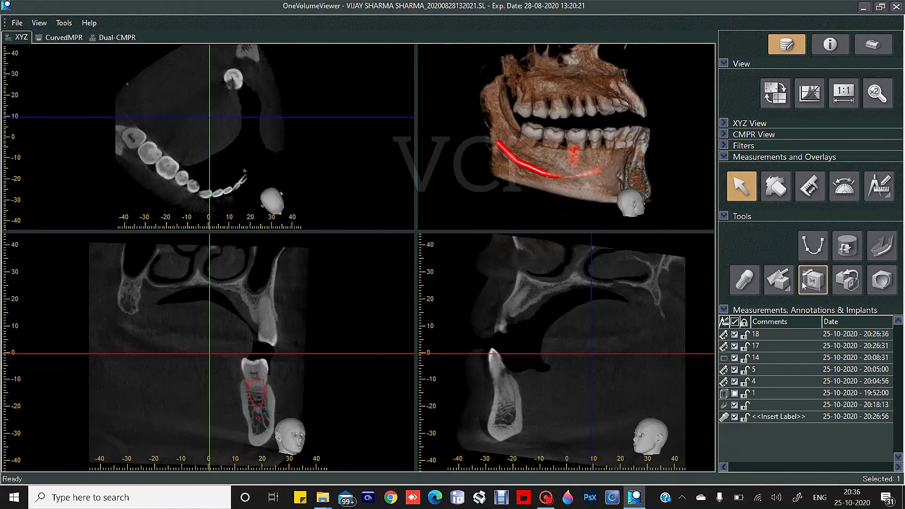
Step: Restore the full 3D model in frontal view and sweep a live coronal cut through it toward the front teeth
click(850, 289)
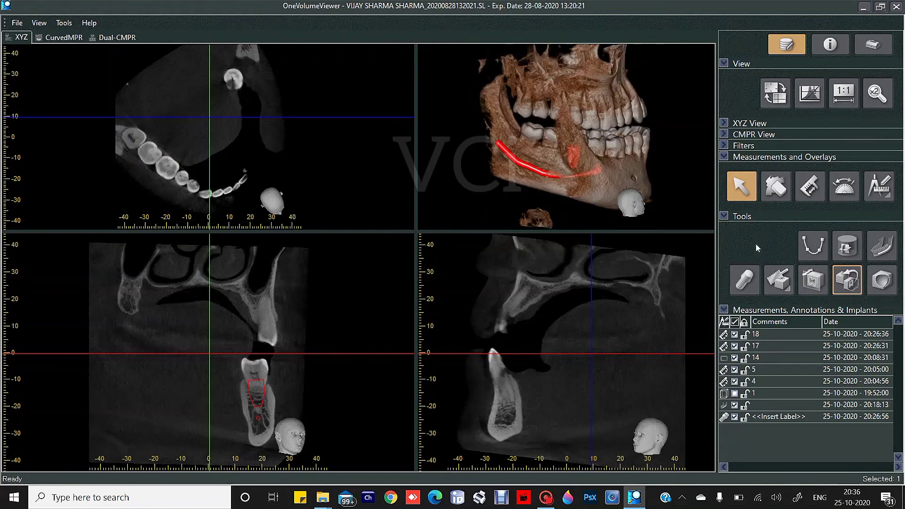
drag(569, 177, 634, 155)
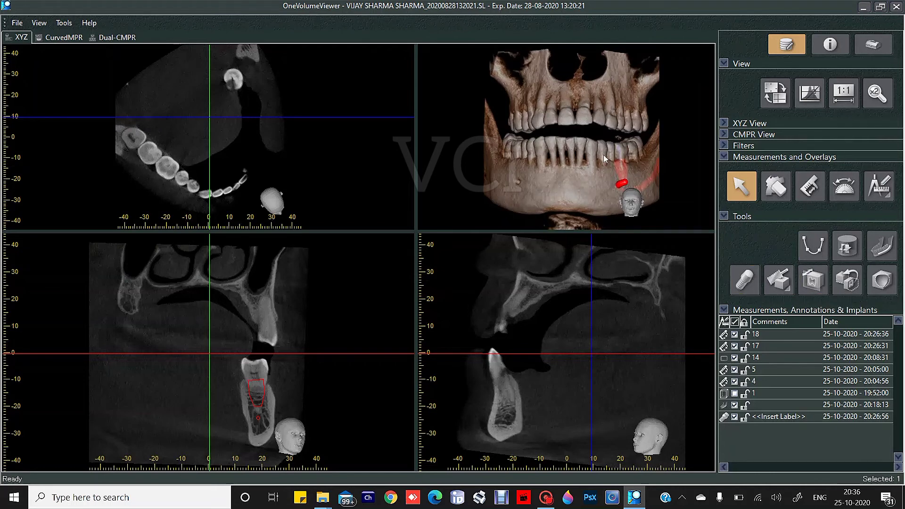
click(805, 275)
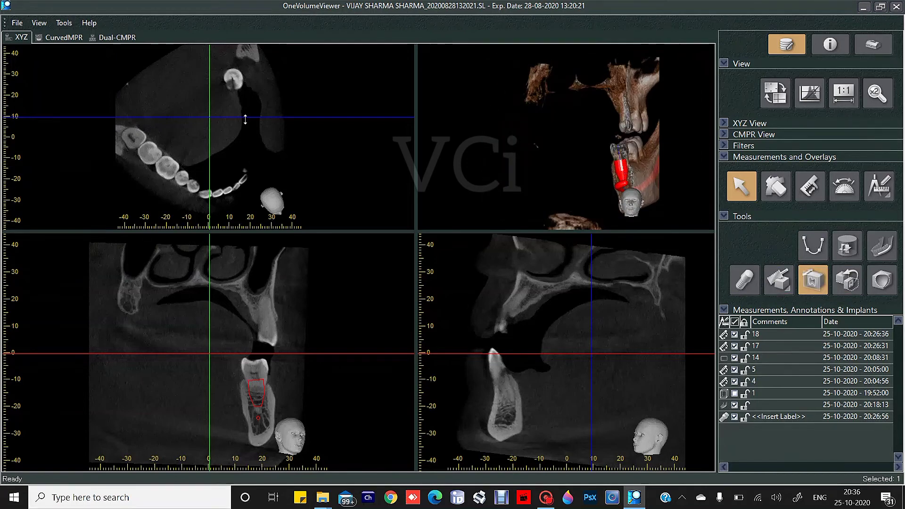
drag(265, 115, 265, 195)
drag(259, 96, 265, 116)
drag(276, 189, 283, 170)
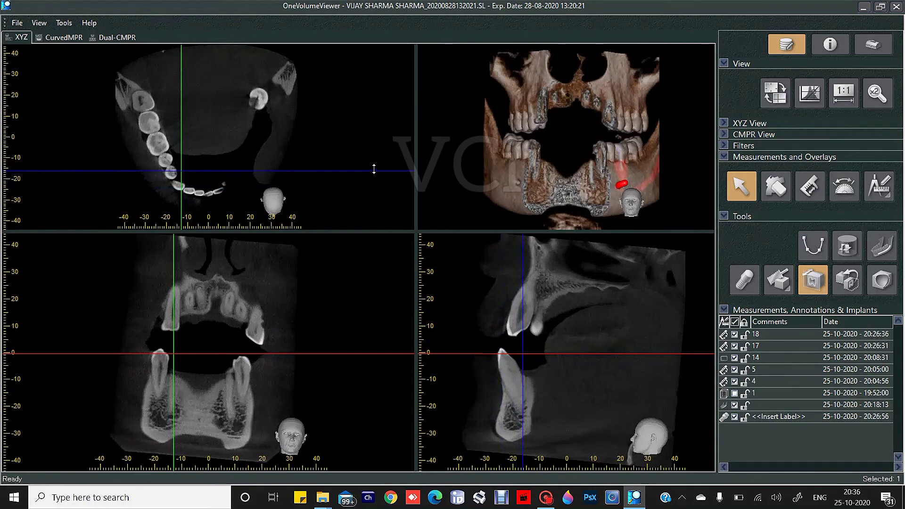
Step: Sweep the coronal cut through the canine region to about -13 mm and examine the implant and nerve canal on the cut 3D model
drag(373, 174, 370, 157)
drag(528, 193, 545, 188)
scroll(581, 183, up, 4)
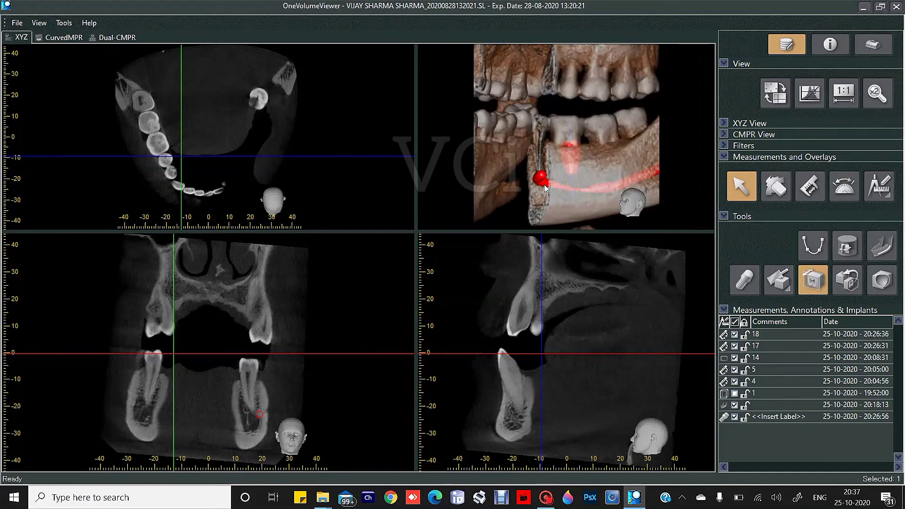
drag(352, 158, 353, 166)
drag(586, 146, 578, 149)
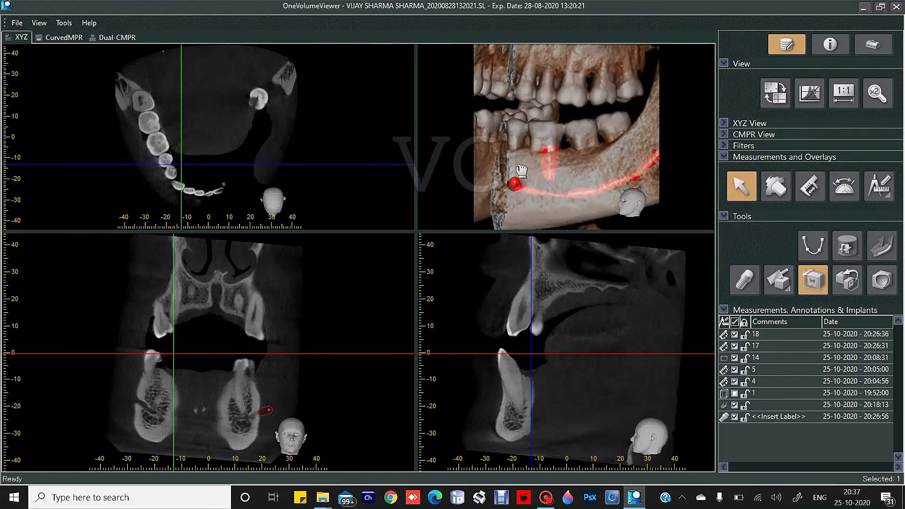
mouse_move(520, 173)
mouse_down()
mouse_move(545, 160)
mouse_move(555, 134)
mouse_move(550, 143)
mouse_move(600, 152)
mouse_move(530, 157)
mouse_up()
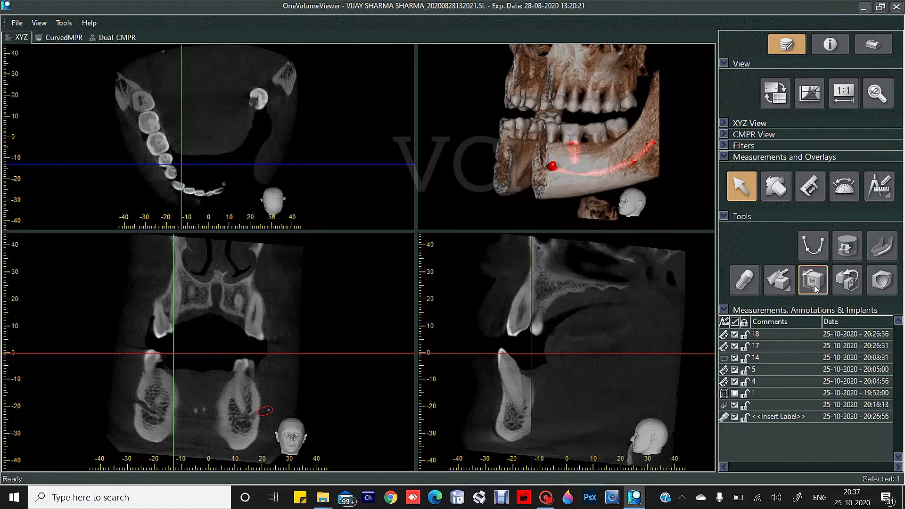
Step: Restore the full 3D model, enable the circular 3D brush tool, and turn the model to a close inner view of the lower front teeth
click(845, 283)
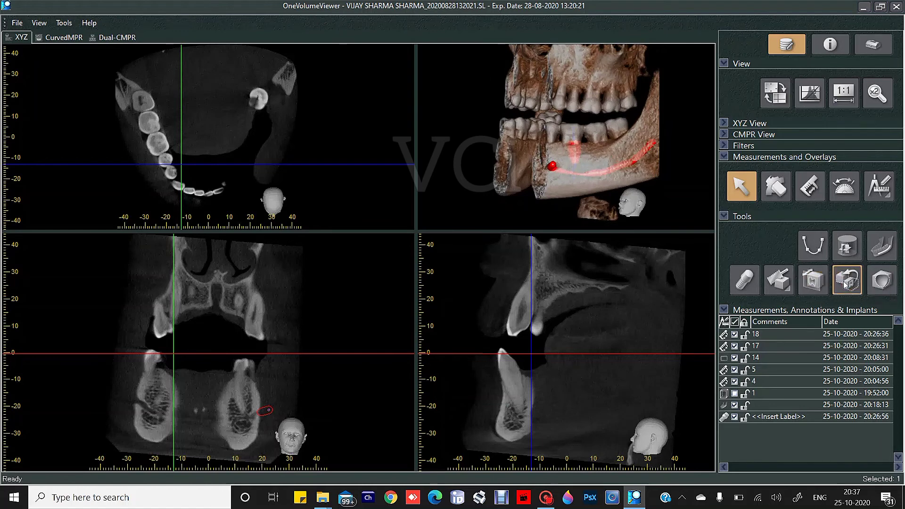
click(878, 284)
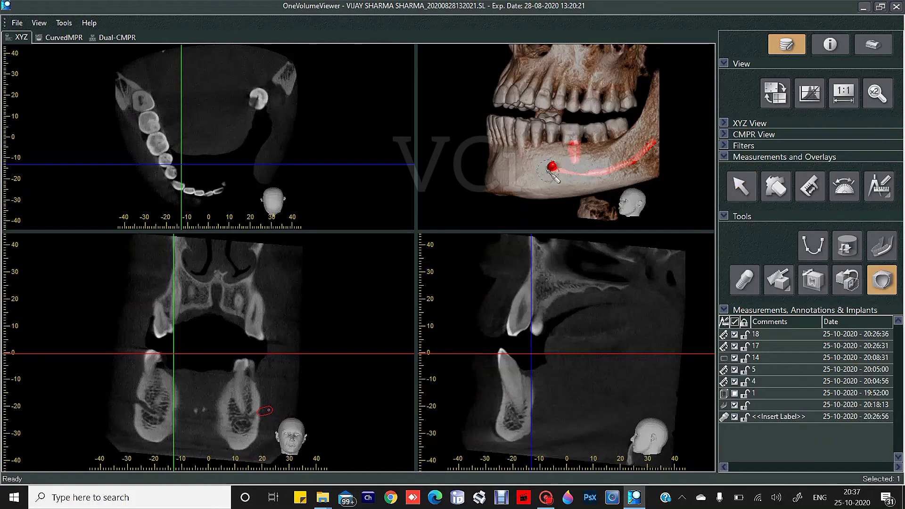
mouse_move(612, 172)
middle_down()
mouse_move(548, 175)
mouse_move(528, 152)
mouse_move(513, 163)
middle_up()
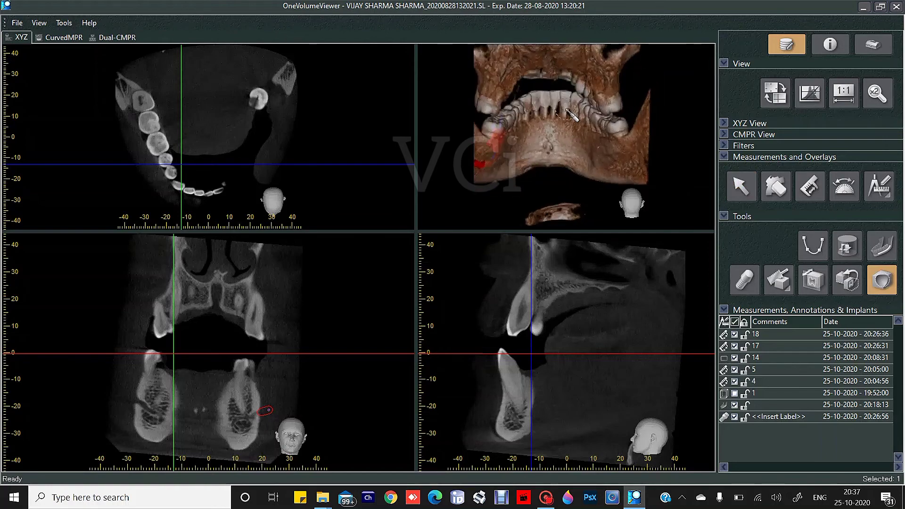
middle_drag(572, 115, 556, 188)
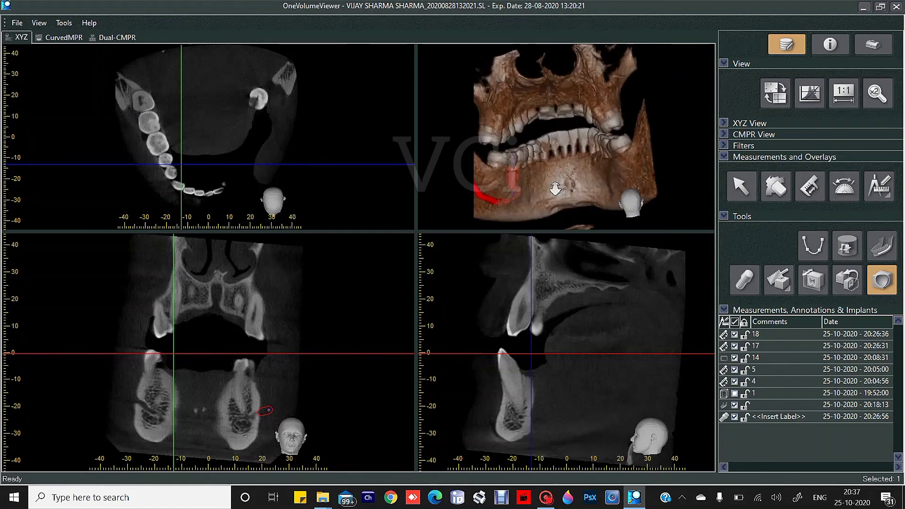
scroll(556, 188, down, 3)
scroll(569, 173, up, 5)
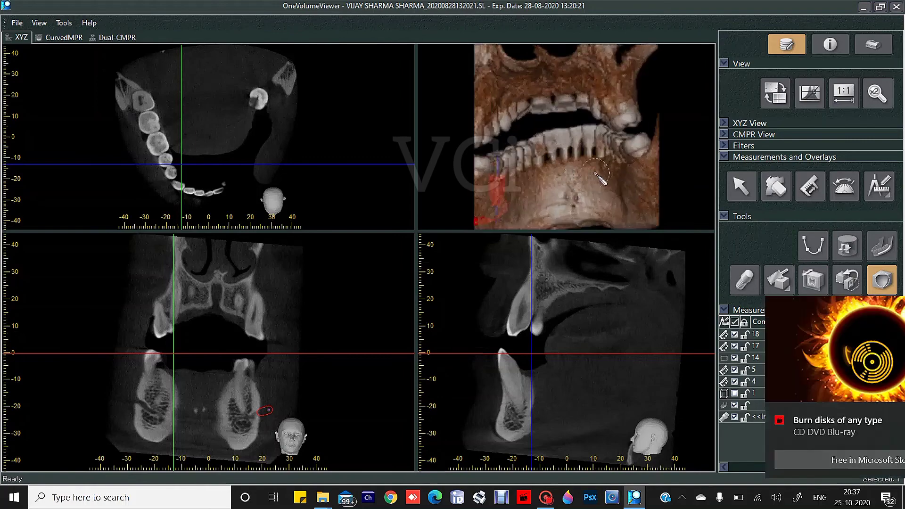
scroll(570, 190, up, 1)
scroll(570, 190, up, 1)
middle_drag(572, 190, 571, 176)
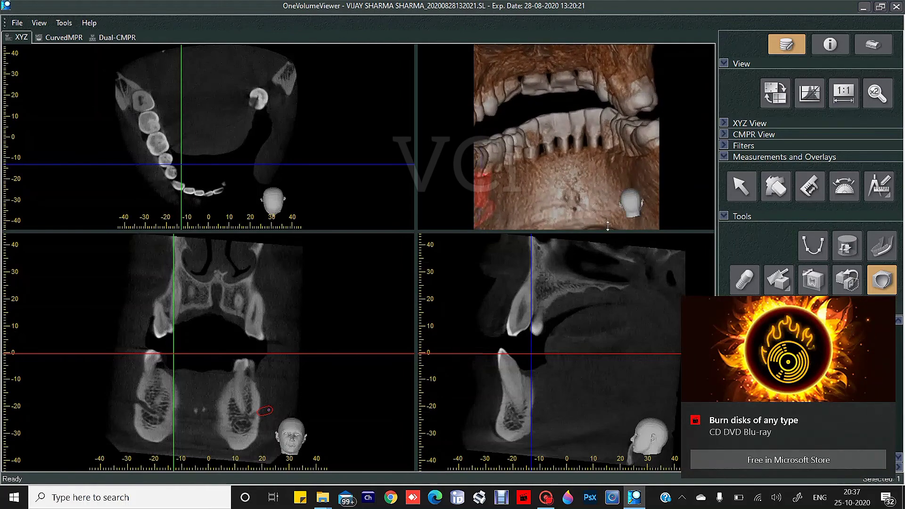
middle_drag(585, 168, 585, 150)
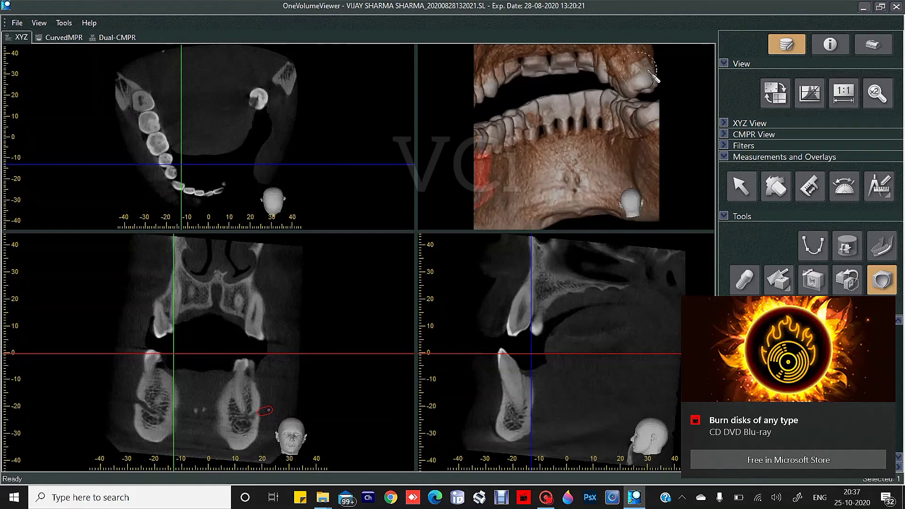
Step: Return to the selection pointer, dismiss the advertisement pop-up, and adjust the inner view of the lower front teeth
drag(649, 71, 674, 93)
click(884, 306)
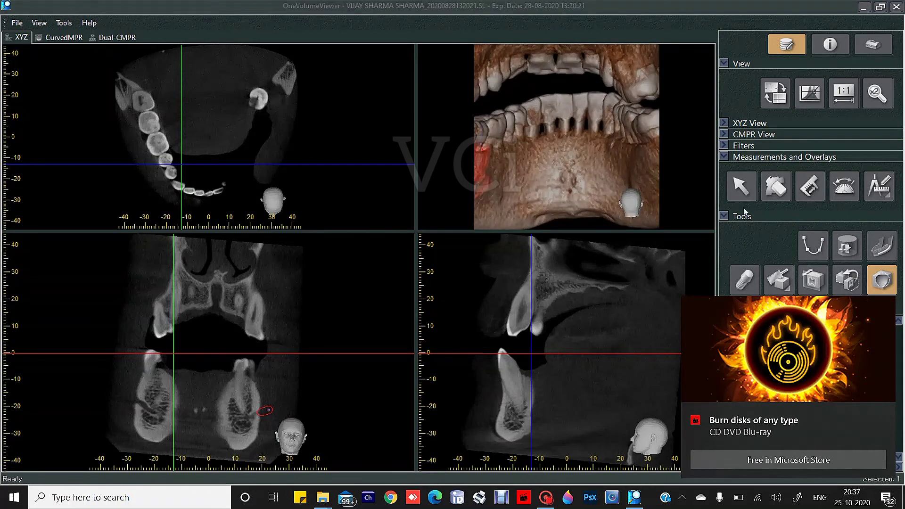
click(742, 190)
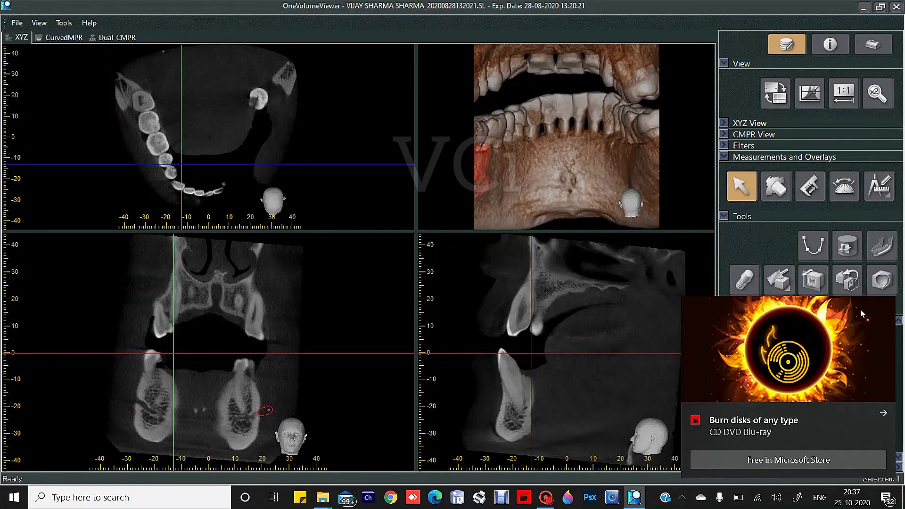
click(884, 414)
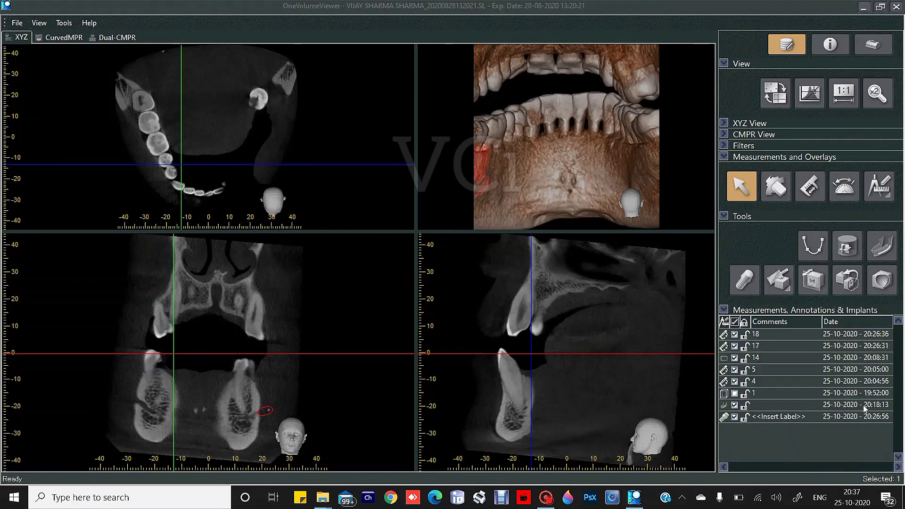
mouse_move(576, 141)
mouse_down()
mouse_move(648, 71)
mouse_move(594, 108)
mouse_up()
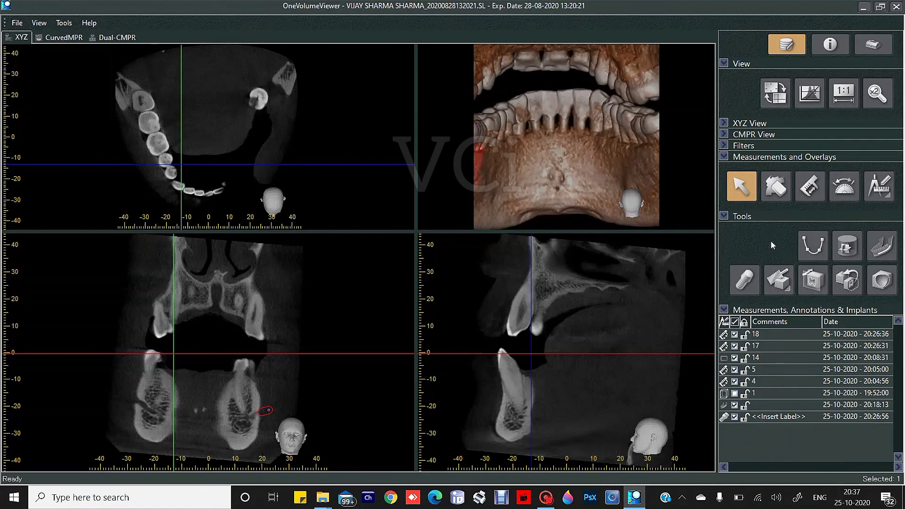
Step: Collapse the measurement and tool sections and hide measurements 18 and 17 in the annotations list
click(738, 218)
click(759, 158)
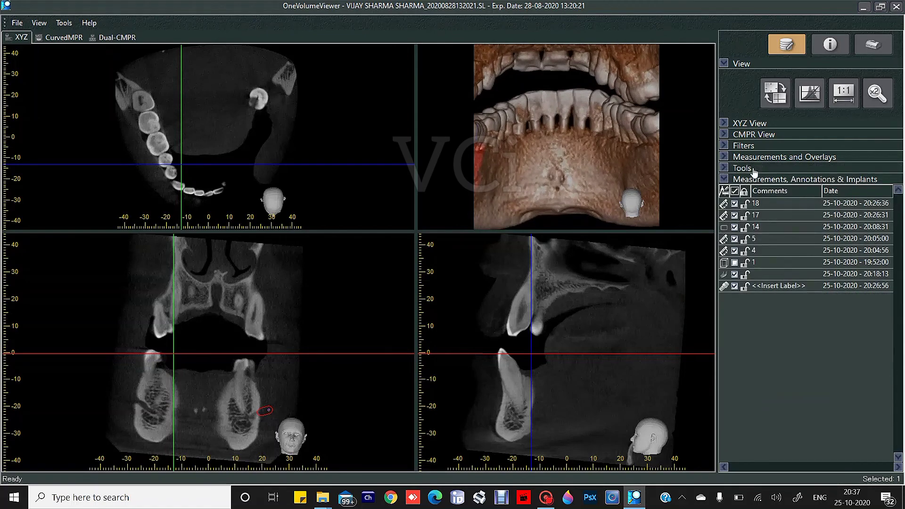
click(755, 181)
click(756, 182)
click(736, 206)
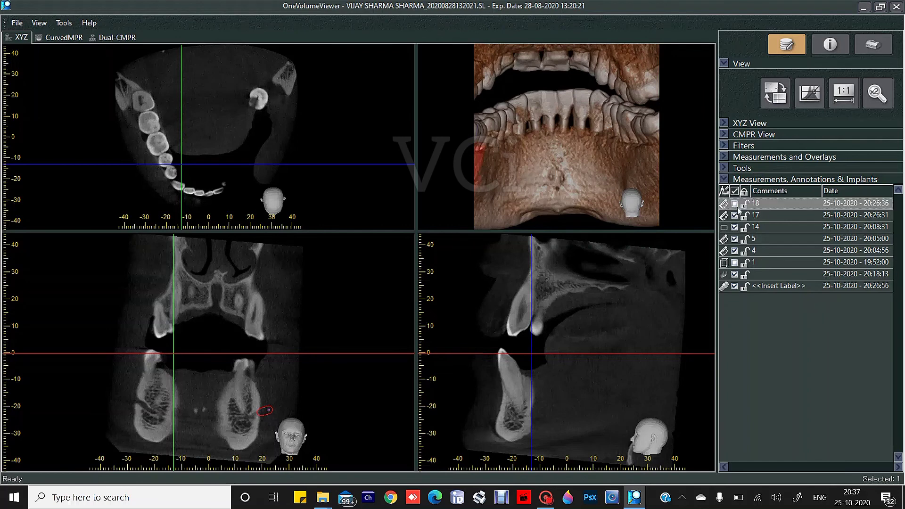
click(735, 216)
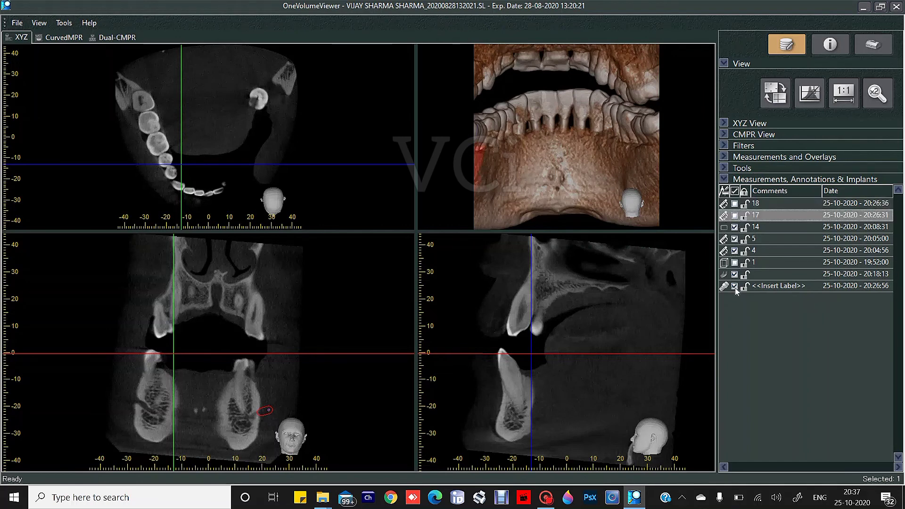
Step: Hide the planned implant, zoom out on the inner view of the 3D jaw, and show the implant again
click(735, 287)
scroll(548, 146, down, 2)
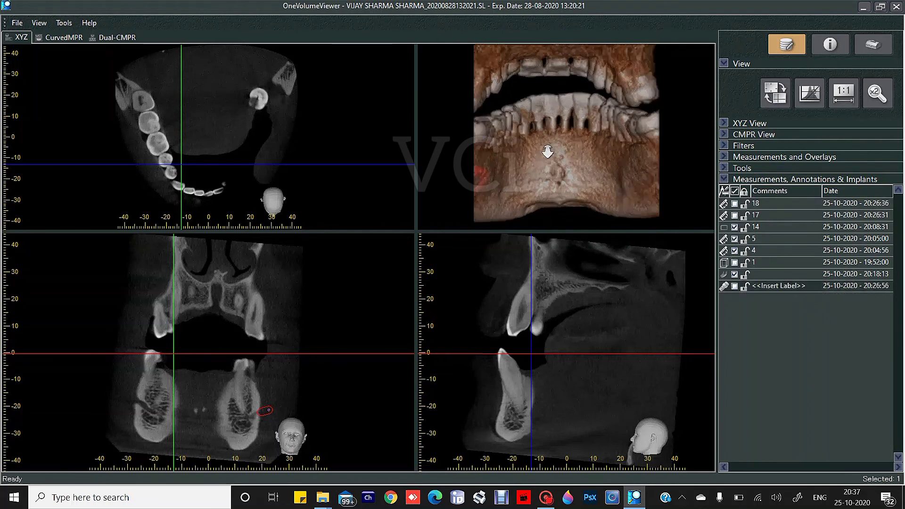
click(735, 286)
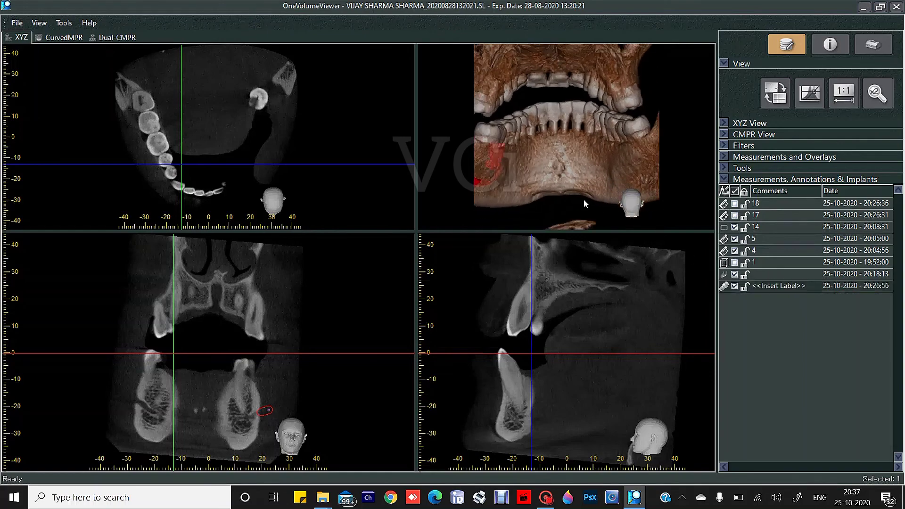
Step: Align the sagittal and axial slices with the nerve canal's front opening on the implant side, and hide the nerve canal tracing and implant
mouse_move(585, 201)
mouse_down()
mouse_move(566, 162)
mouse_move(638, 179)
mouse_up()
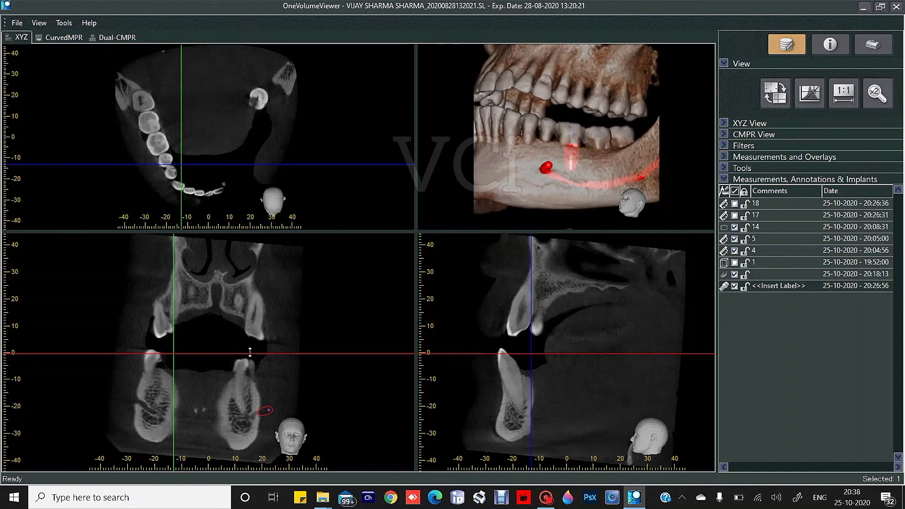
drag(248, 378, 245, 378)
drag(173, 378, 260, 411)
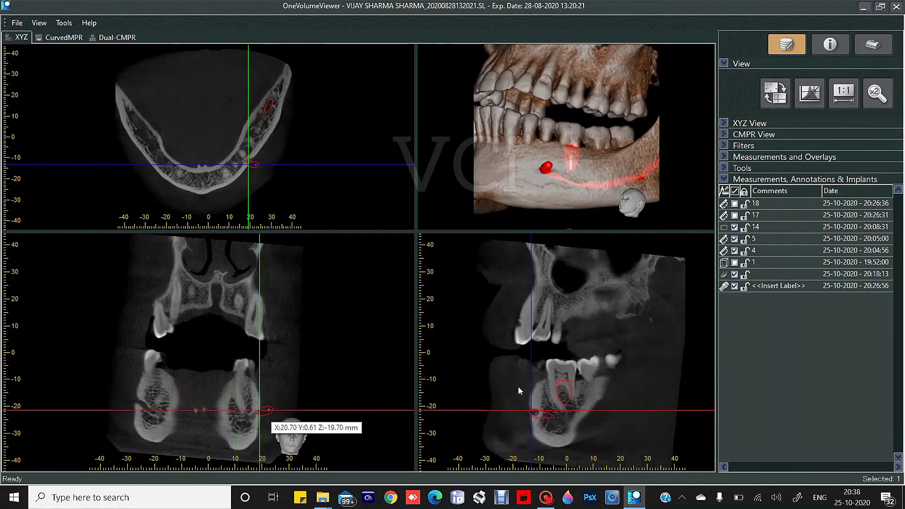
click(735, 275)
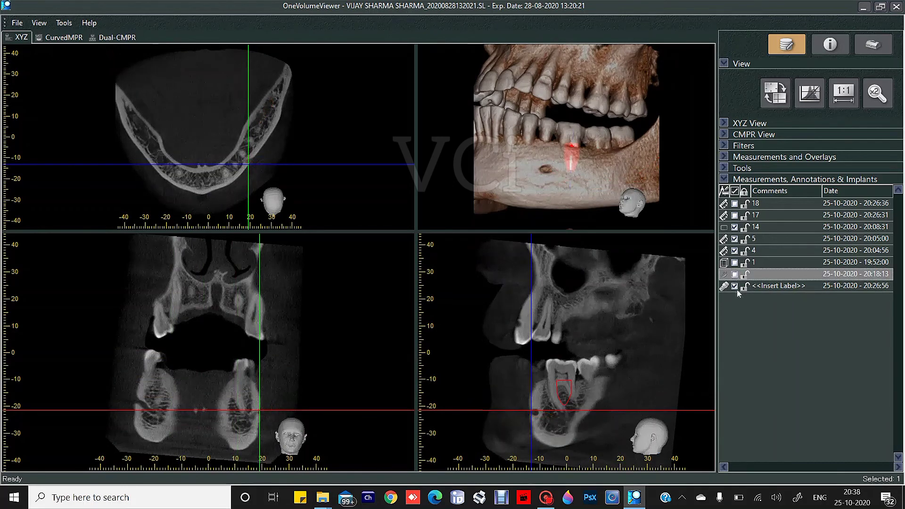
click(735, 286)
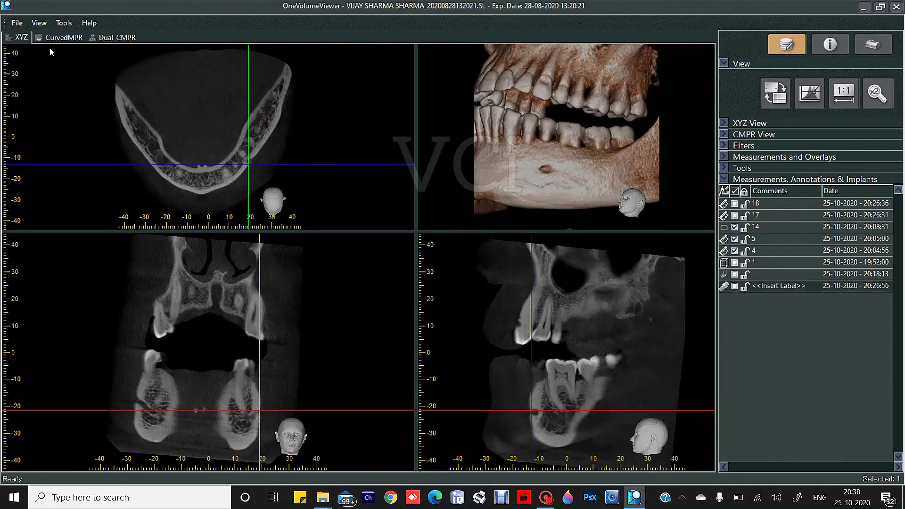
Step: Switch to the curved panoramic layout, move to cross-section 43, and hide measurements 5 and 4
click(63, 37)
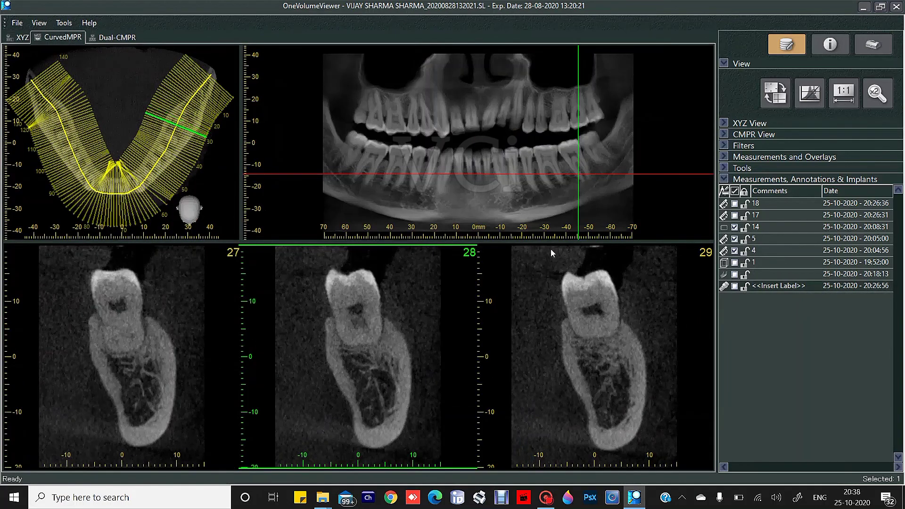
click(539, 209)
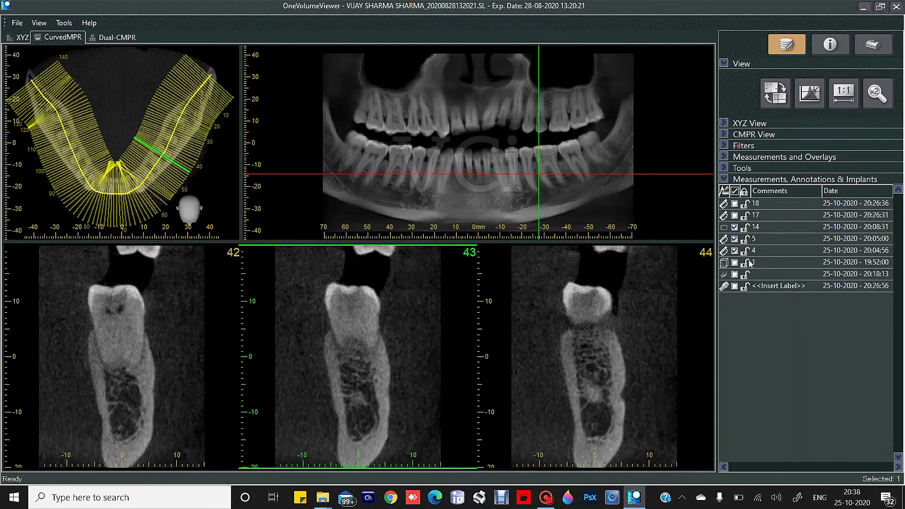
click(735, 239)
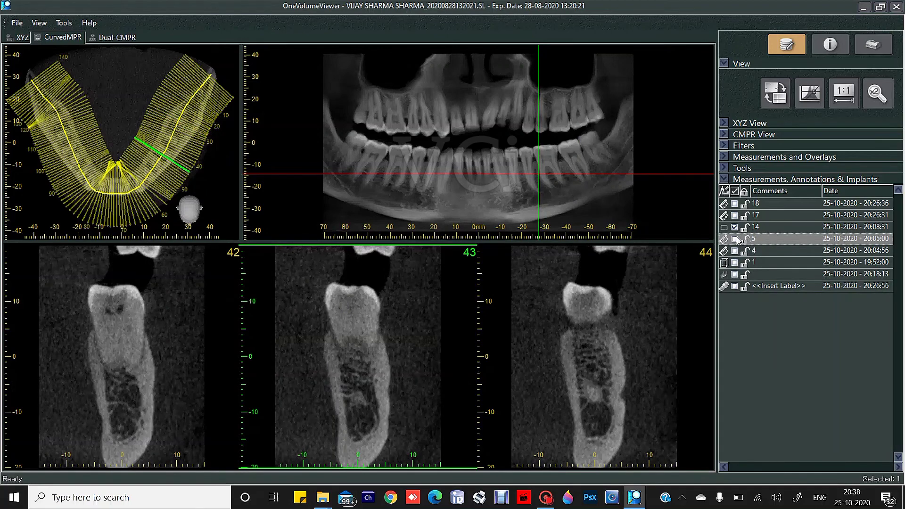
Step: Jump to the saved view of measurement 5 and browse the cross-sections along its panoramic curve
double_click(774, 239)
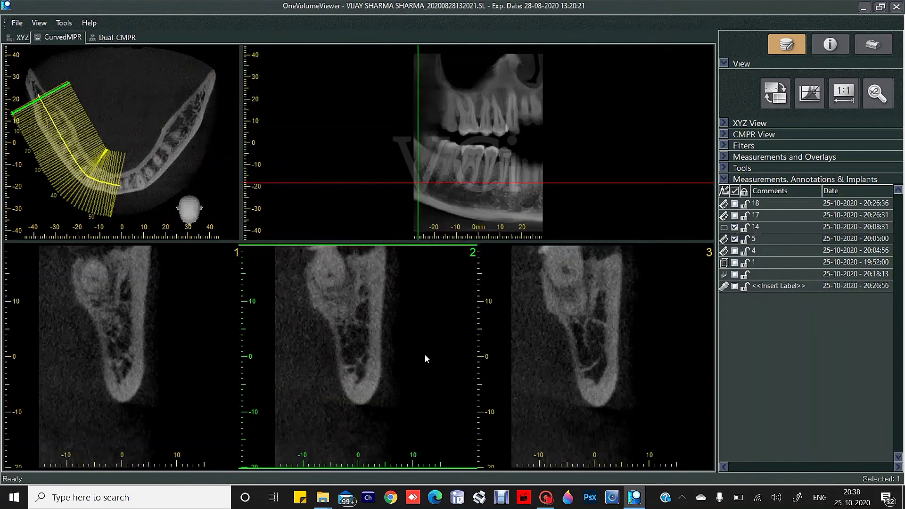
scroll(503, 284, up, 1)
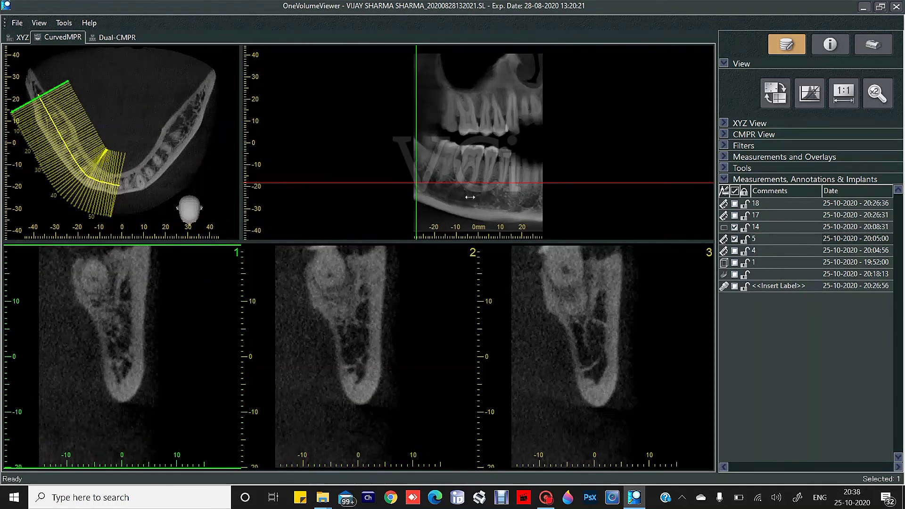
drag(470, 197, 497, 197)
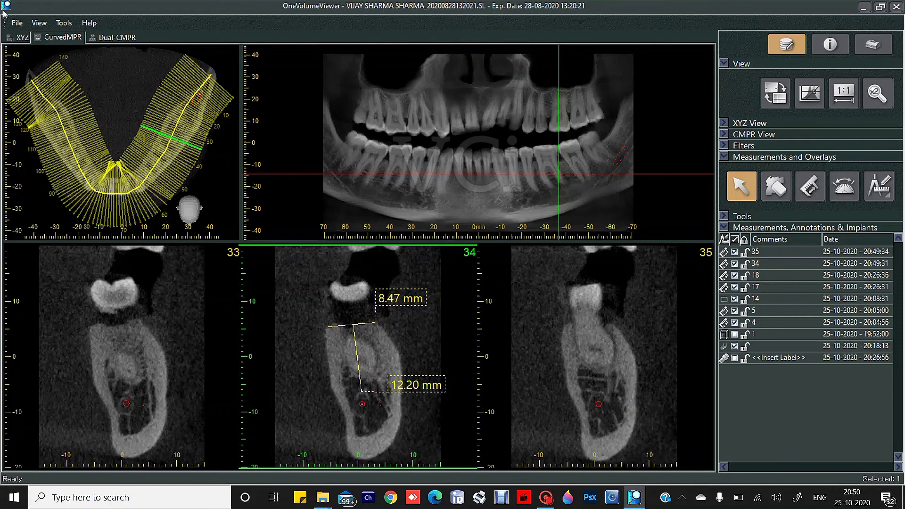
Step: Return to the XYZ layout, review exporting the axial slice as a JPEG to the Desktop, and cancel the export
click(21, 38)
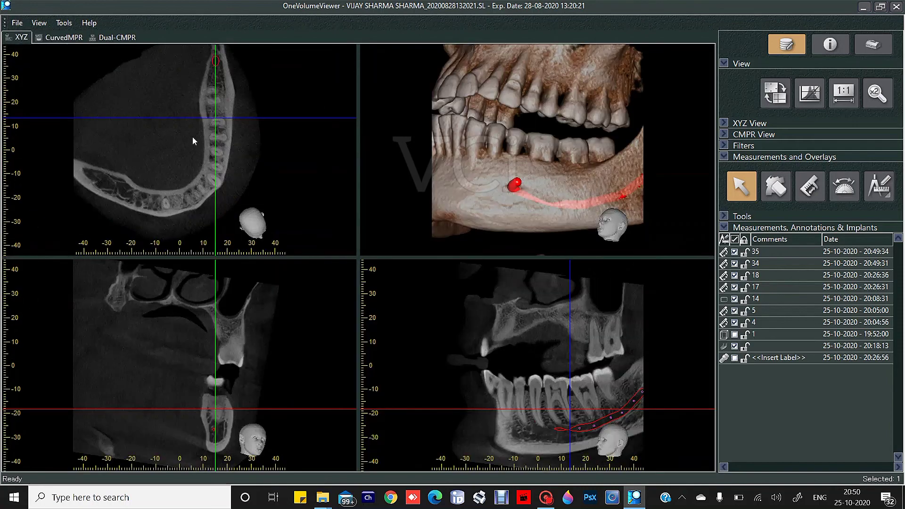
right_click(227, 126)
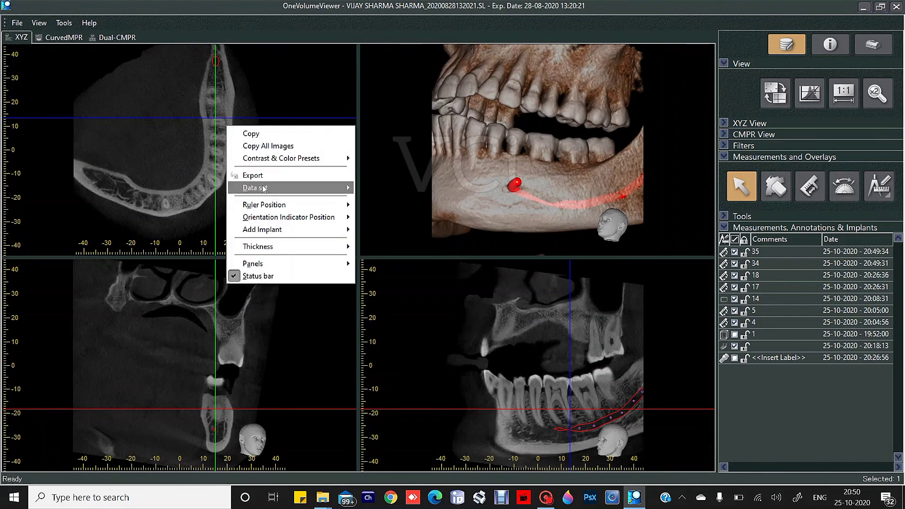
mouse_move(265, 190)
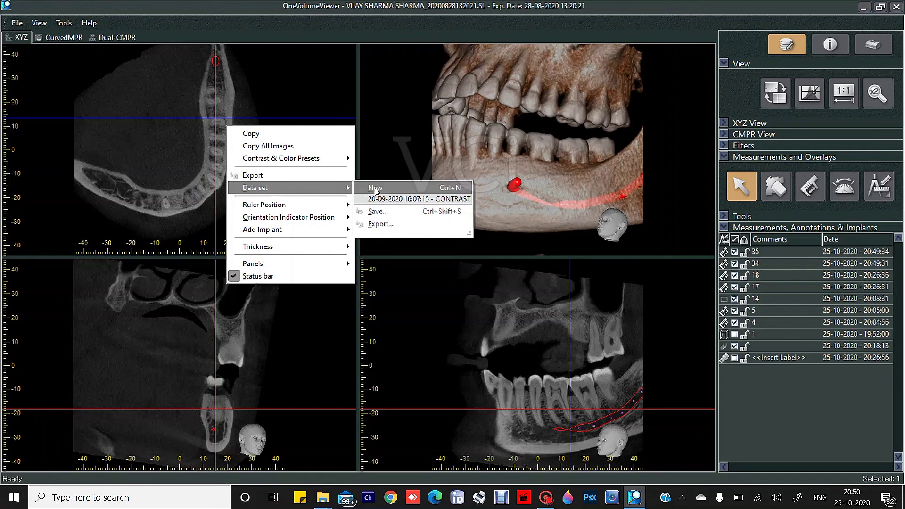
click(320, 176)
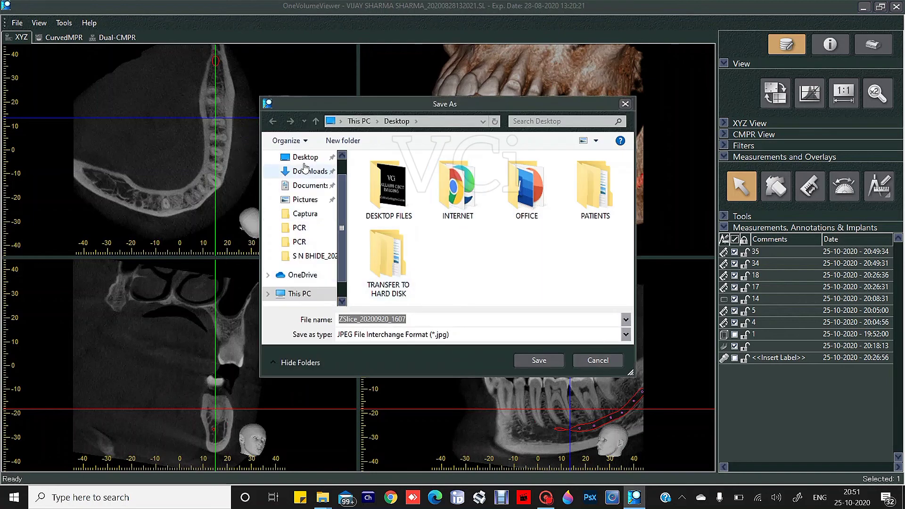
click(287, 157)
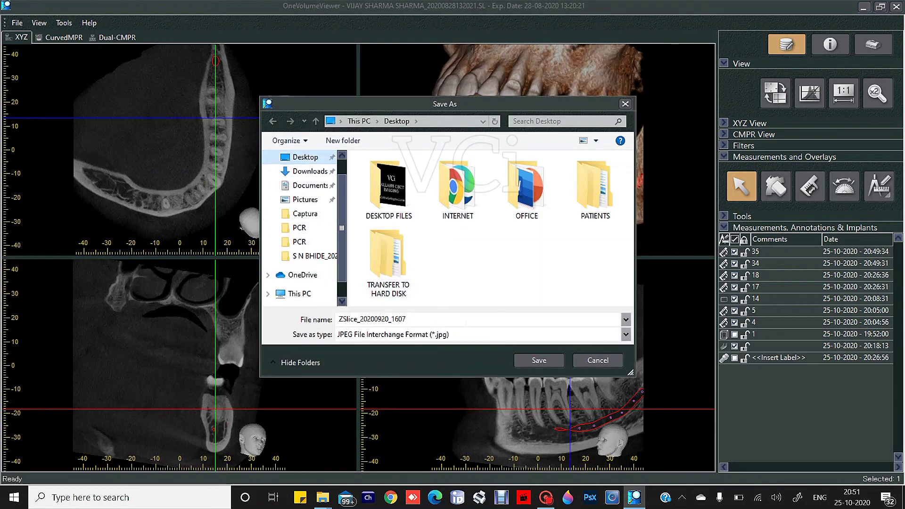
click(523, 319)
click(583, 364)
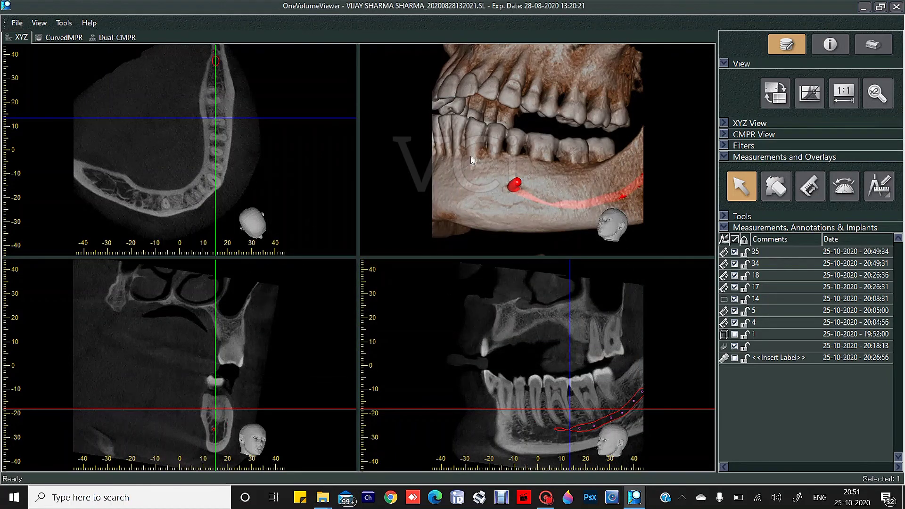
Step: Copy all images of the XYZ layout and paste them as an image file onto the desktop
right_click(509, 142)
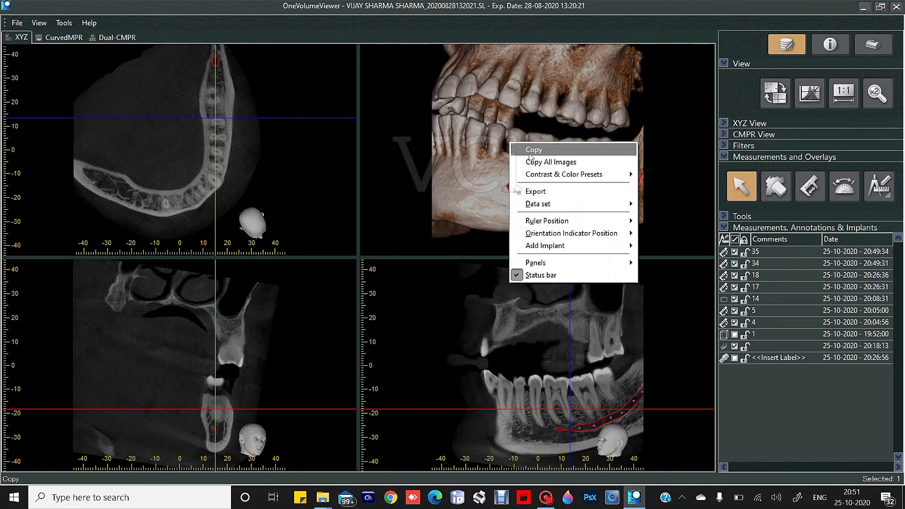
click(536, 164)
click(864, 7)
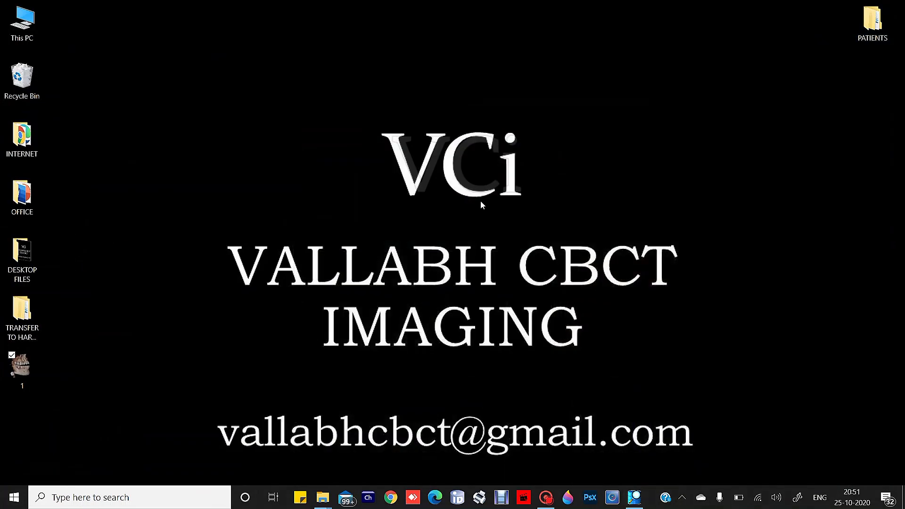
click(134, 343)
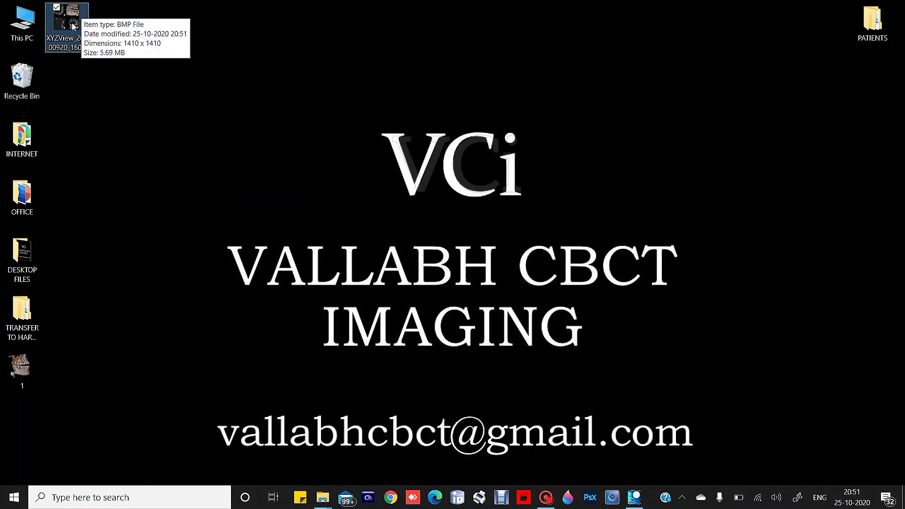
Step: View the pasted XYZView_20200920_1607.bmp maximized in Photos, close it, and switch back to OneVolumeViewer
double_click(72, 23)
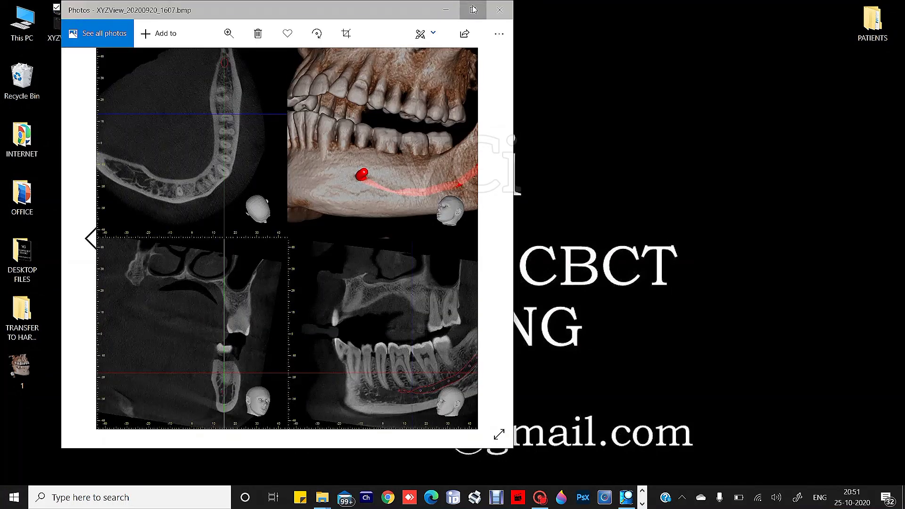
click(481, 9)
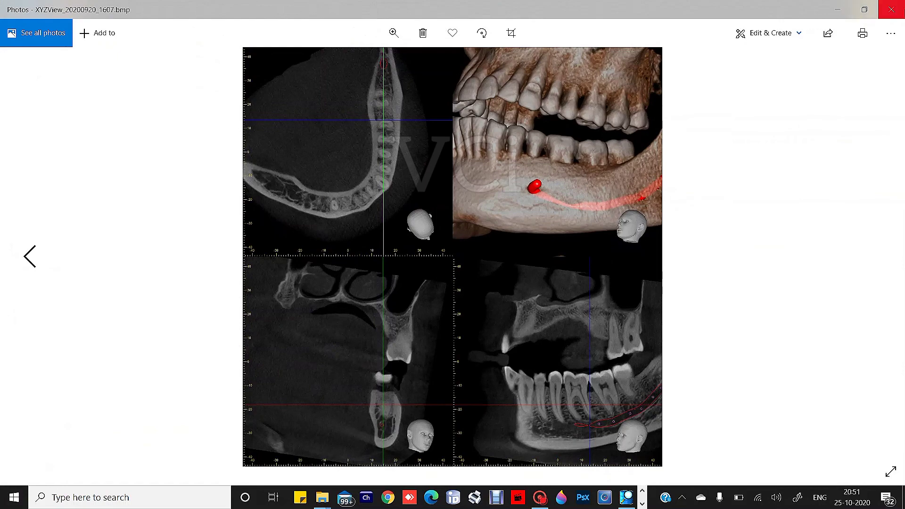
click(904, 9)
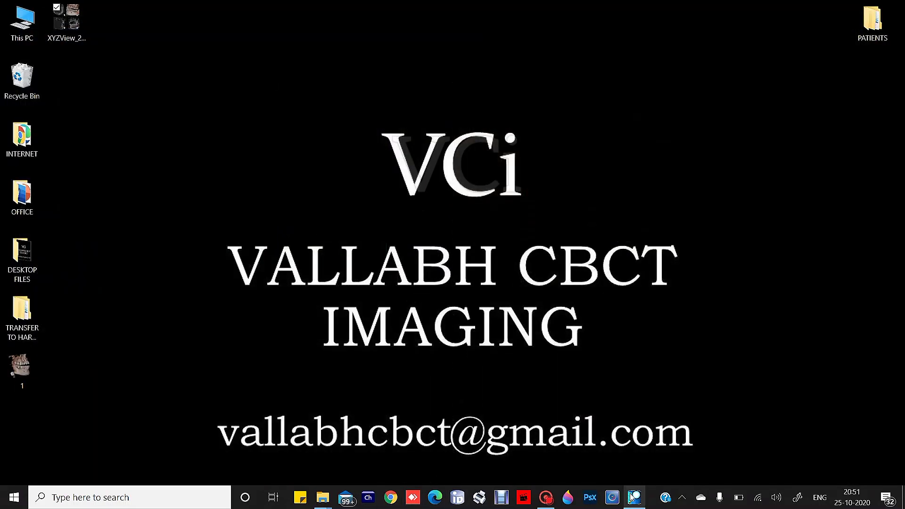
click(634, 497)
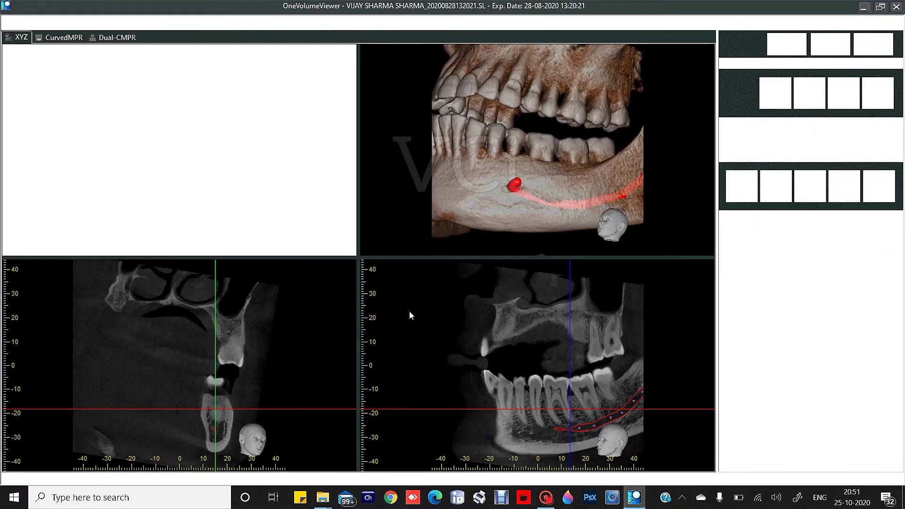
Step: In the XYZ layout, set the ruler position to None and the orientation indicator position to Top Left
click(55, 38)
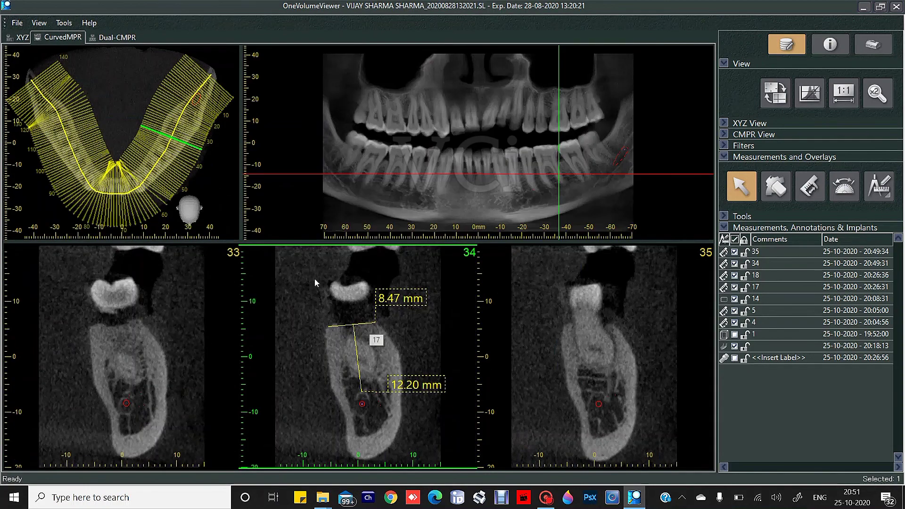
click(21, 37)
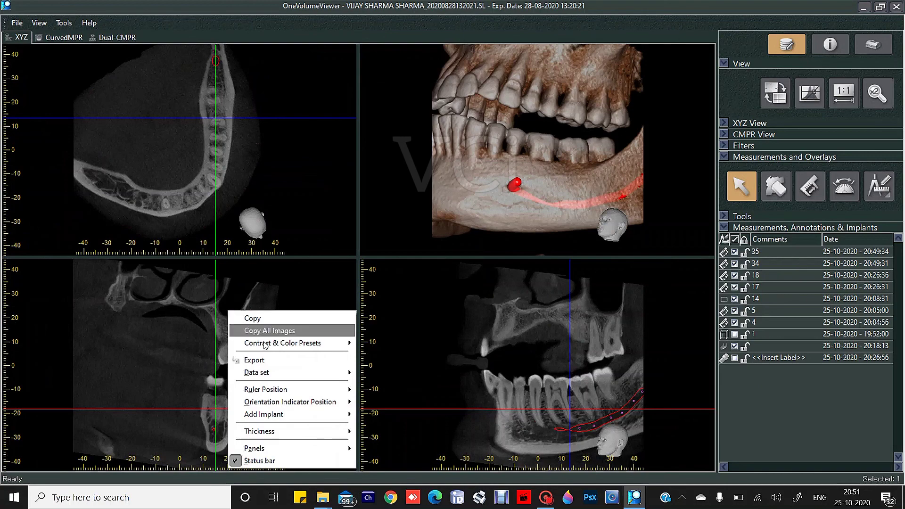
mouse_move(292, 388)
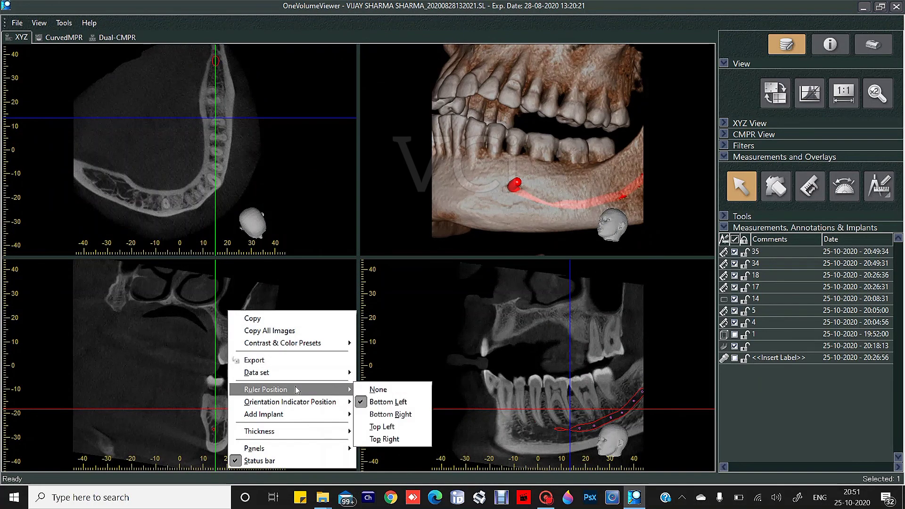
click(381, 390)
right_click(239, 286)
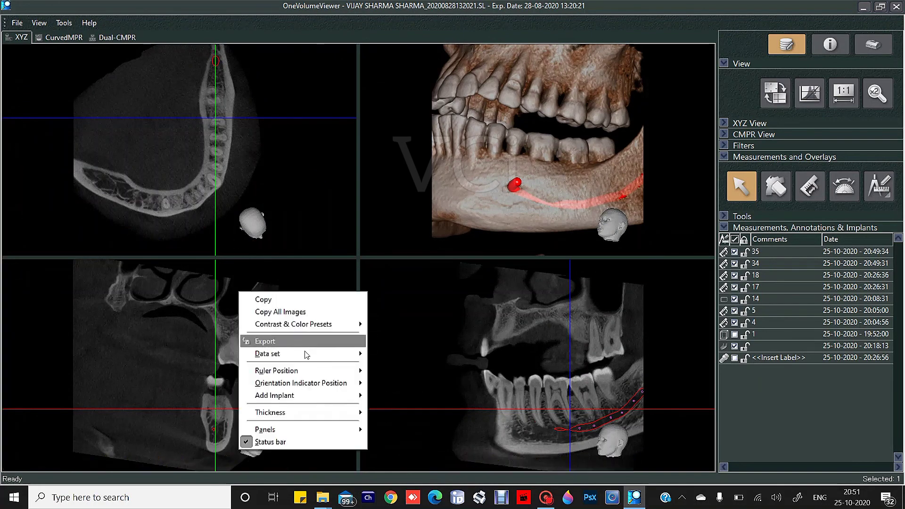
mouse_move(330, 383)
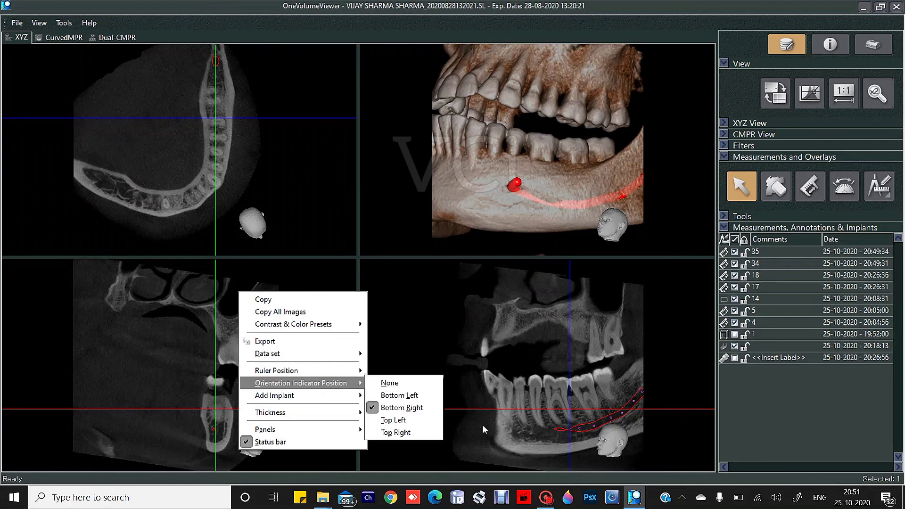
click(405, 419)
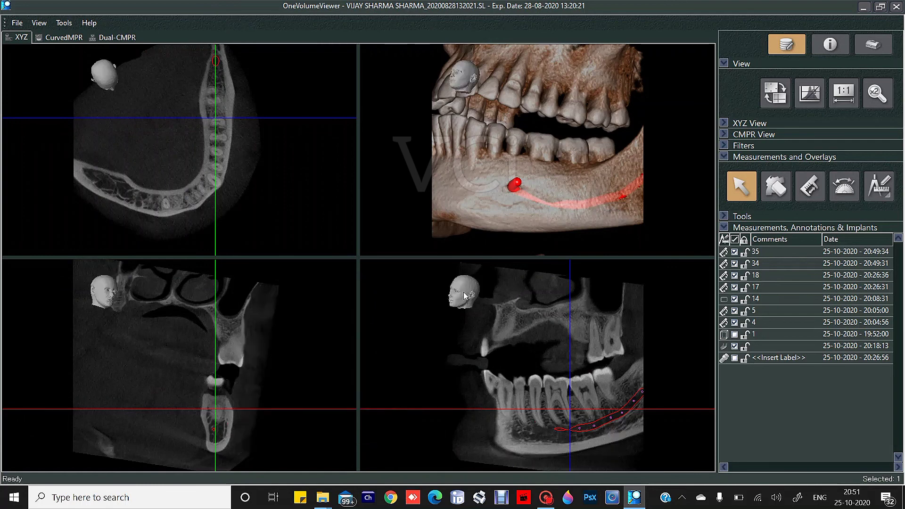
Step: Try slice thicknesses of 0.0 mm and 12.0 mm in the XYZ layout, and restore the thickness to 1.0 mm
right_click(271, 323)
mouse_move(330, 443)
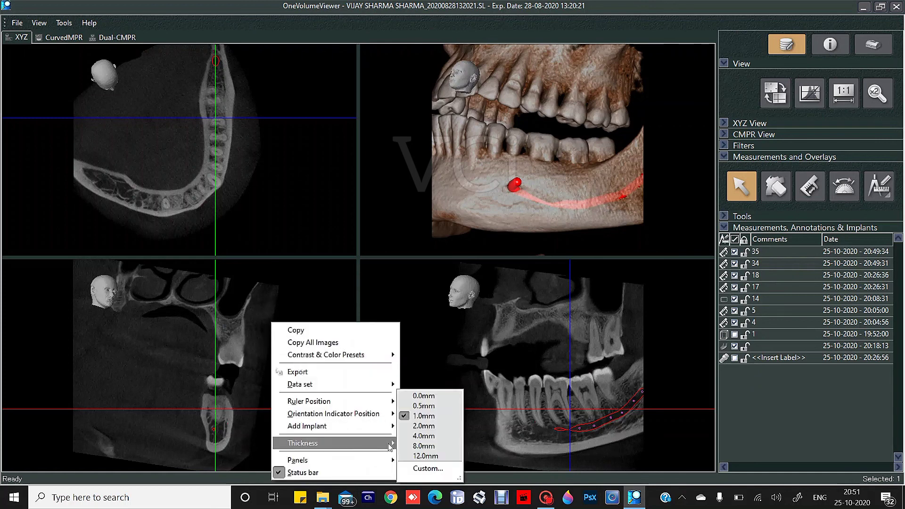
click(425, 396)
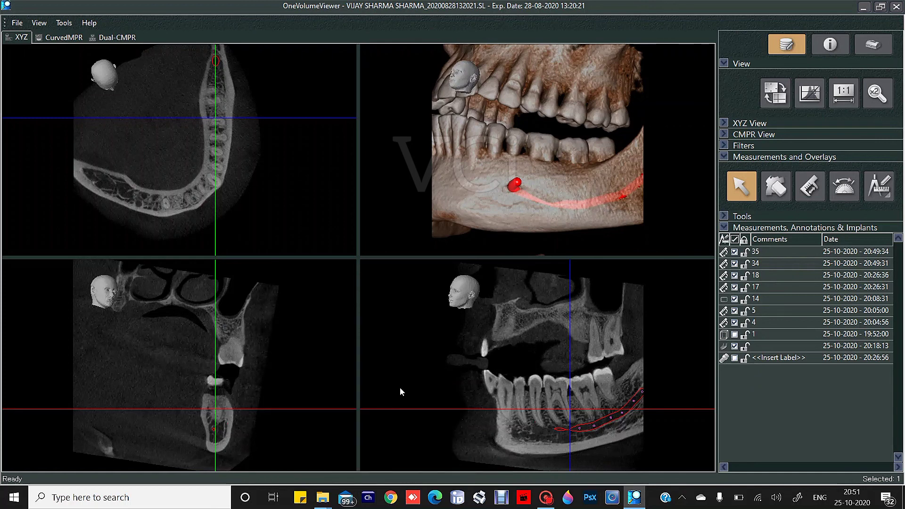
right_click(497, 307)
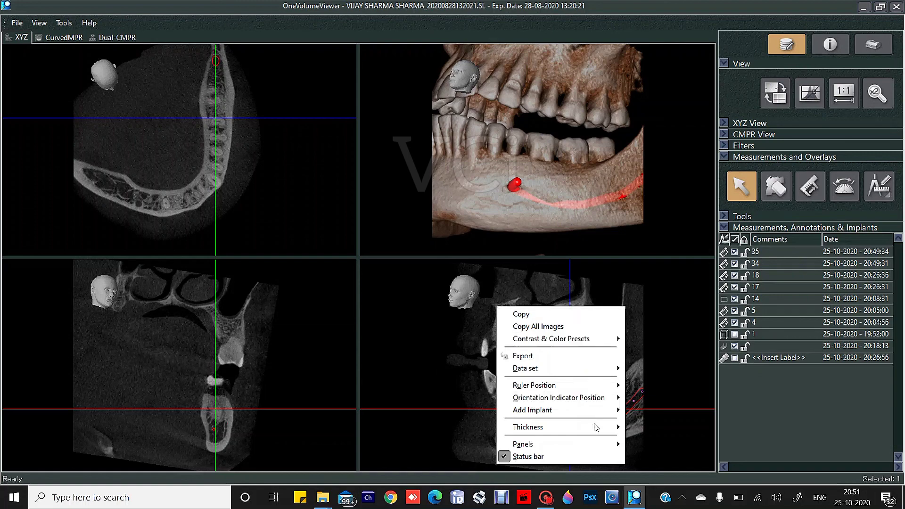
mouse_move(616, 427)
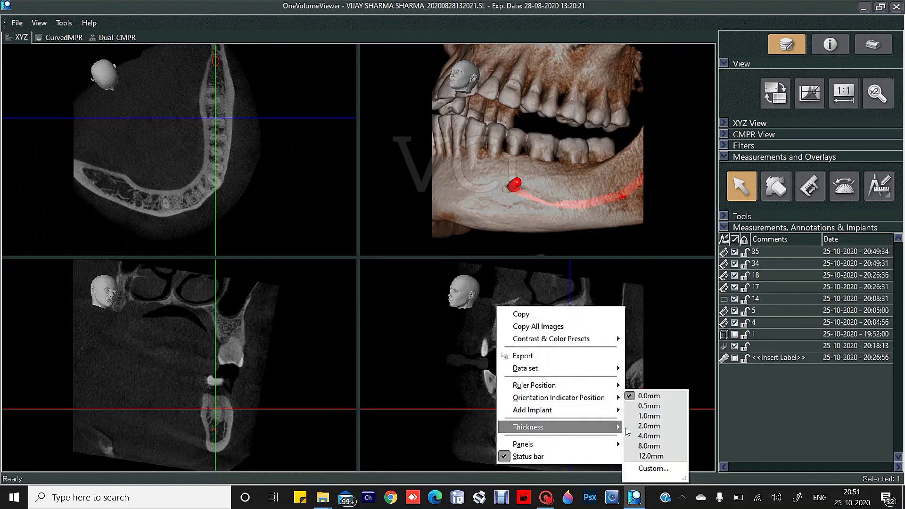
click(649, 455)
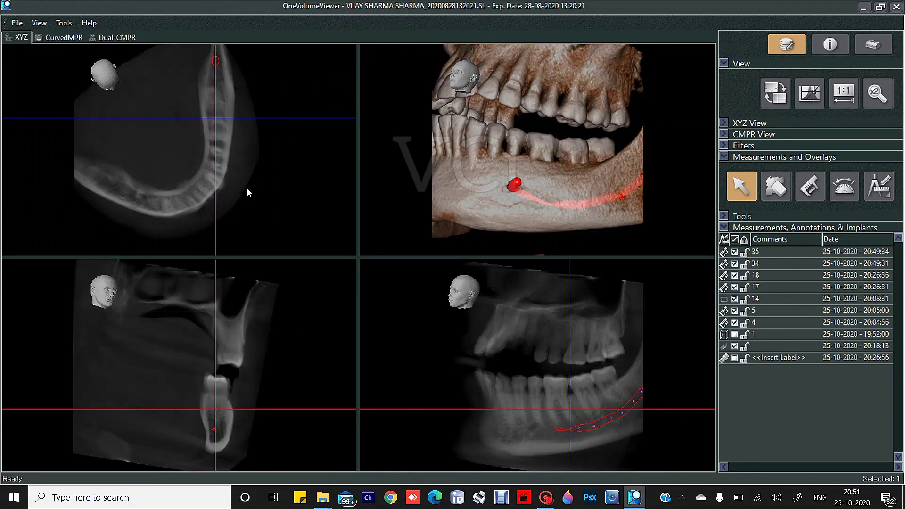
right_click(228, 166)
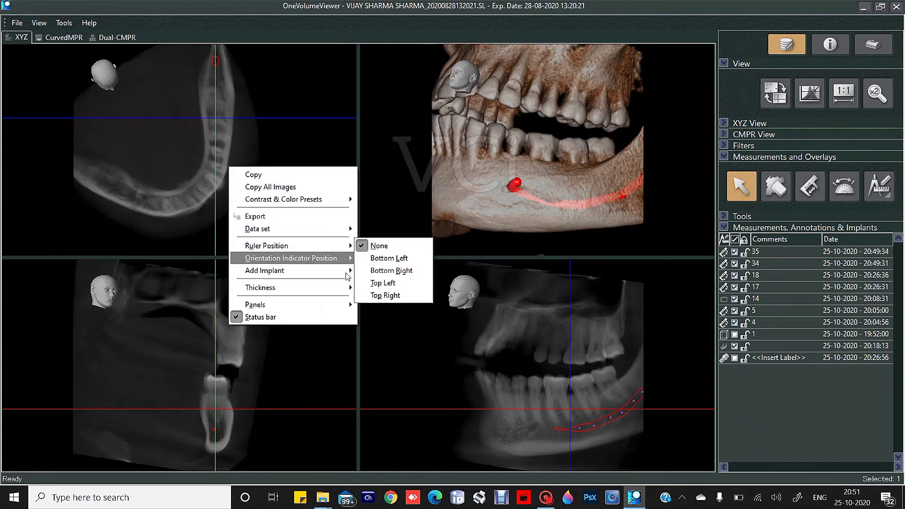
mouse_move(351, 288)
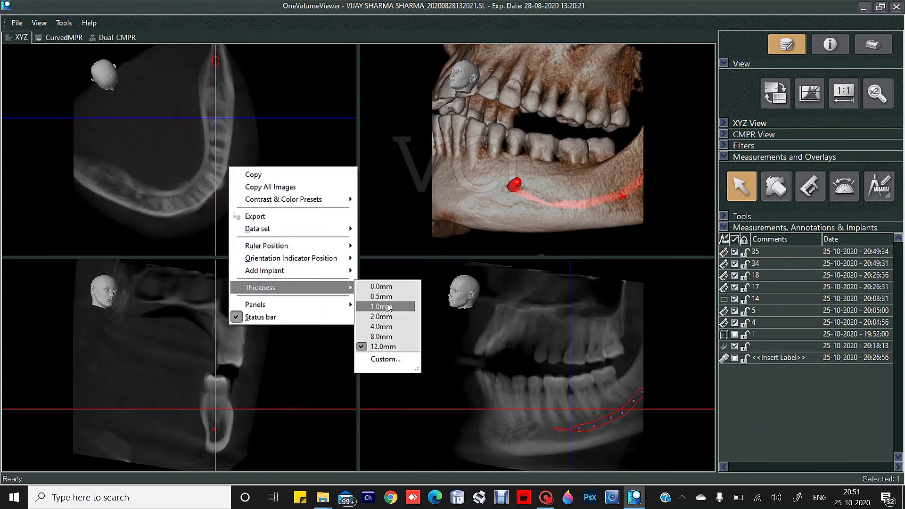
click(388, 307)
Step: Show the histogram for the XYZ layout and hide it again
right_click(523, 327)
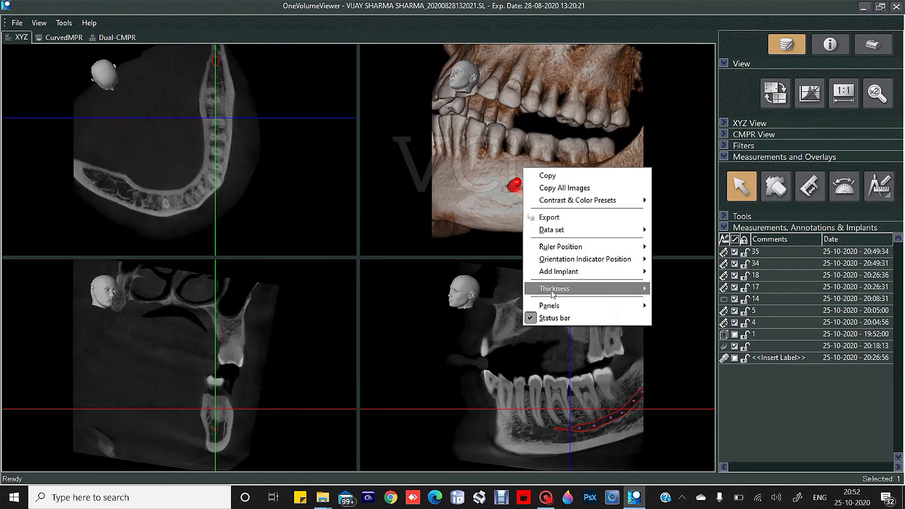
mouse_move(623, 309)
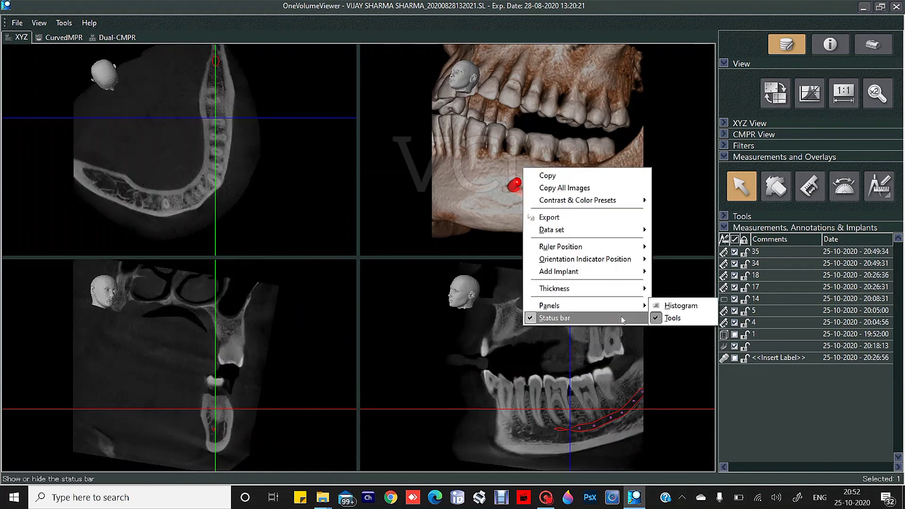
click(675, 306)
click(809, 93)
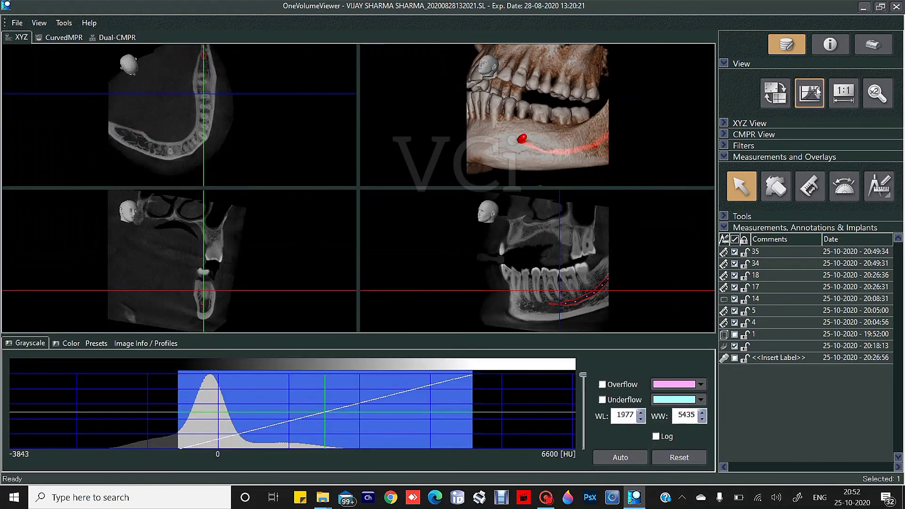
Step: Look through the CurvedMPR and Dual-CMPR layouts, ending on CurvedMPR
click(59, 38)
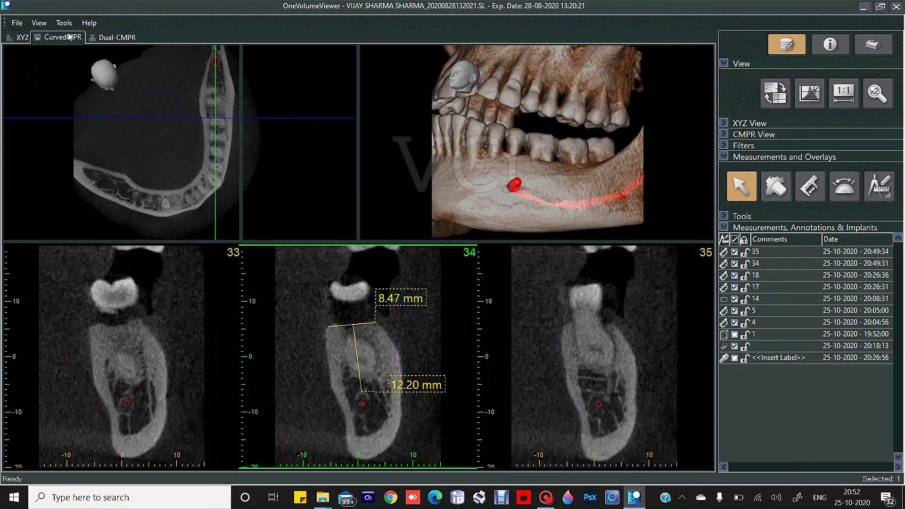
click(112, 38)
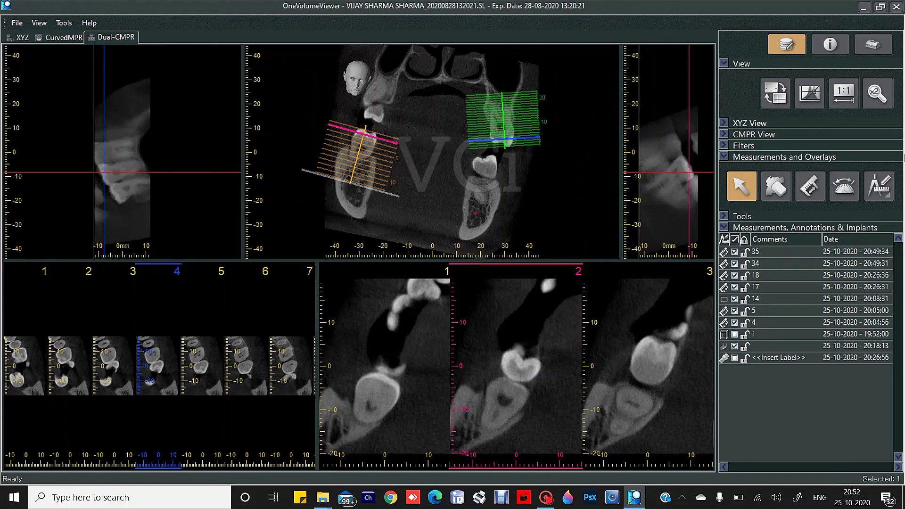
click(63, 37)
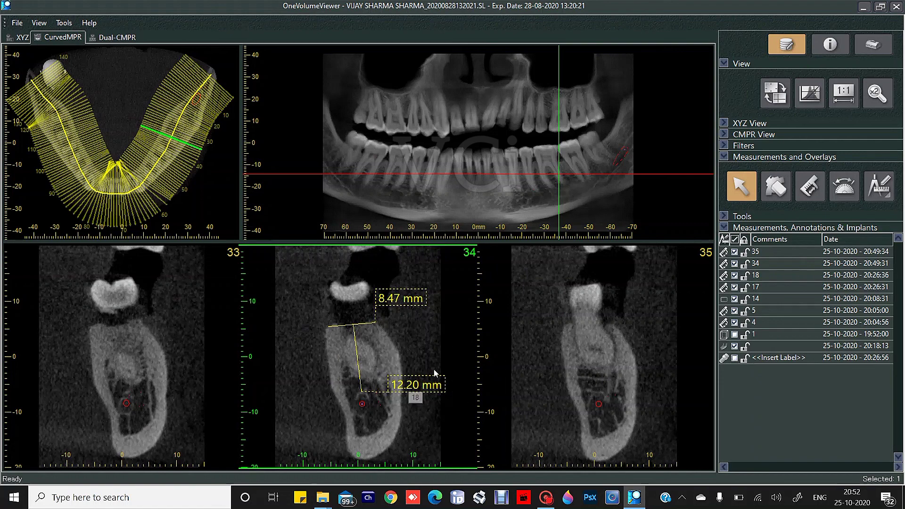
Step: Open cross-section 34 in its own window, check the voxel value over a rectangular bone area, close it, and return to the XYZ layout
double_click(394, 343)
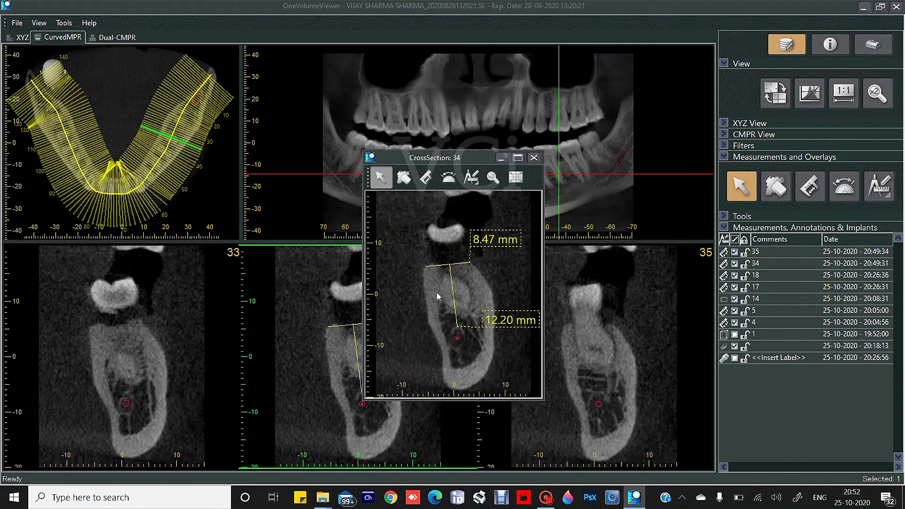
drag(436, 291, 487, 339)
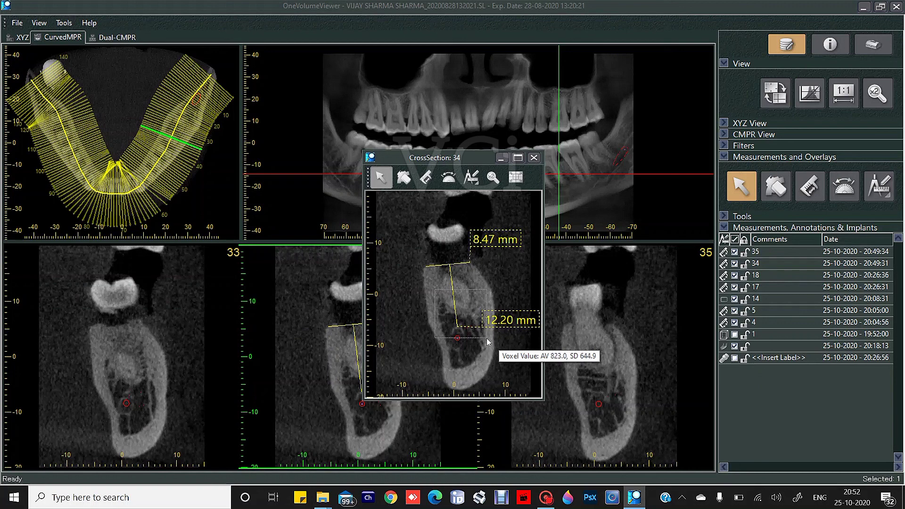
drag(486, 338, 487, 338)
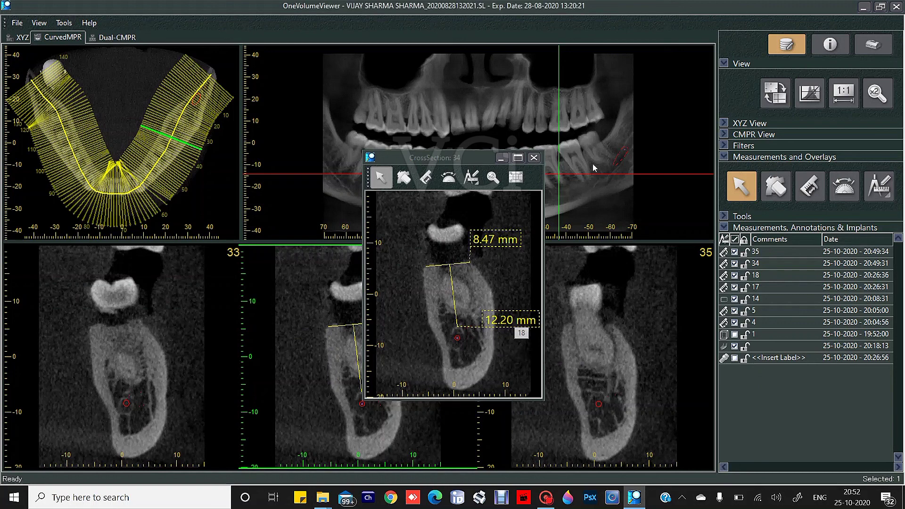
click(536, 158)
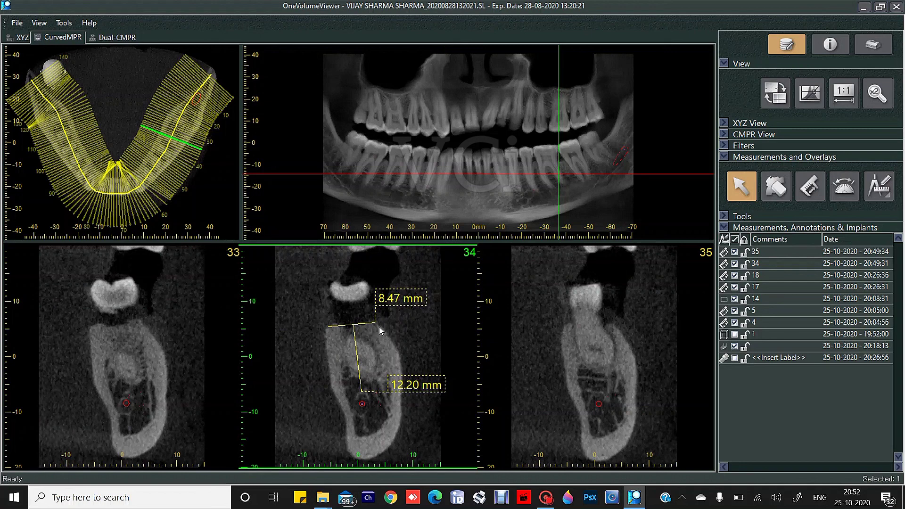
click(22, 38)
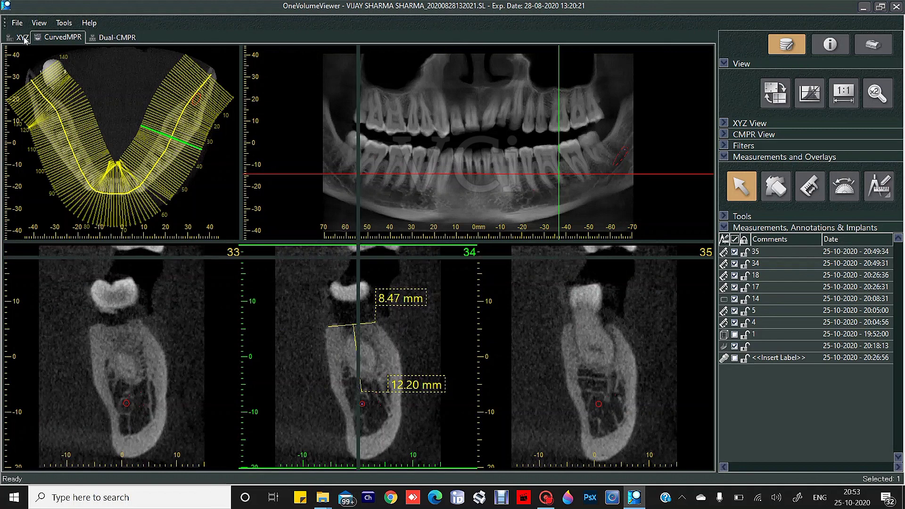